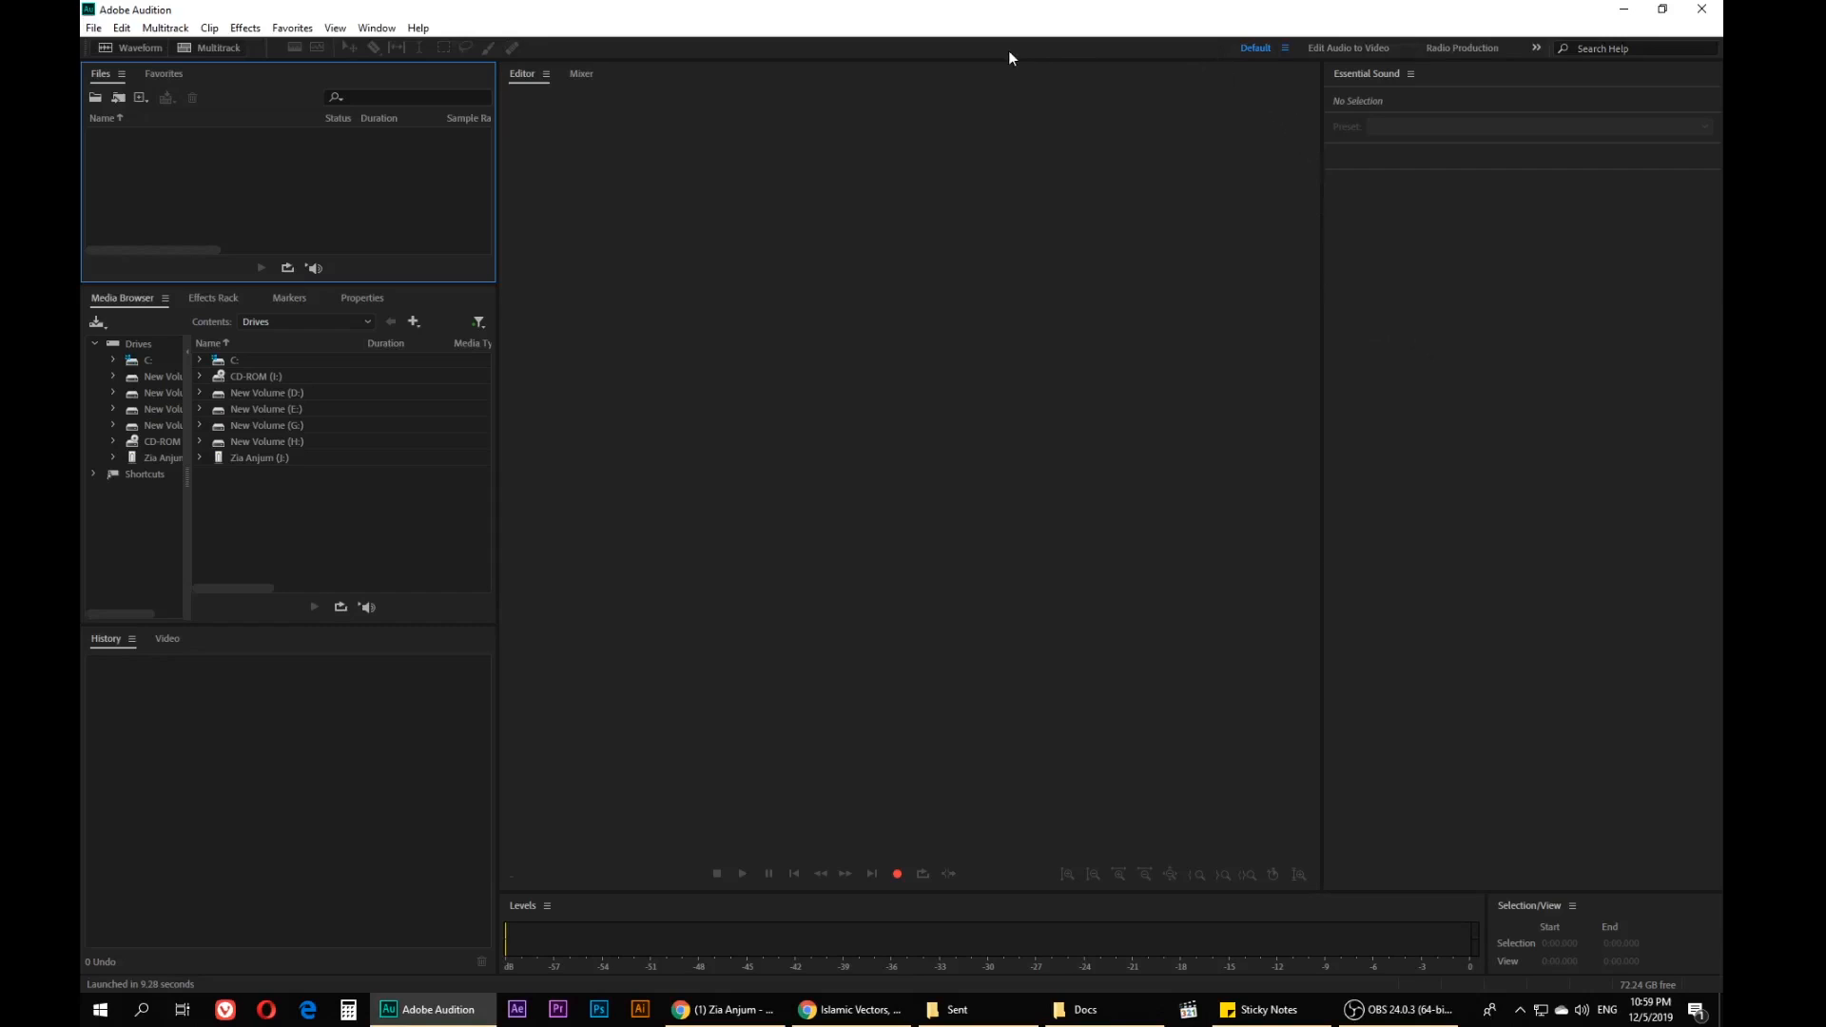
Switch to the Classic workspace and make the Files panel taller
click(1542, 47)
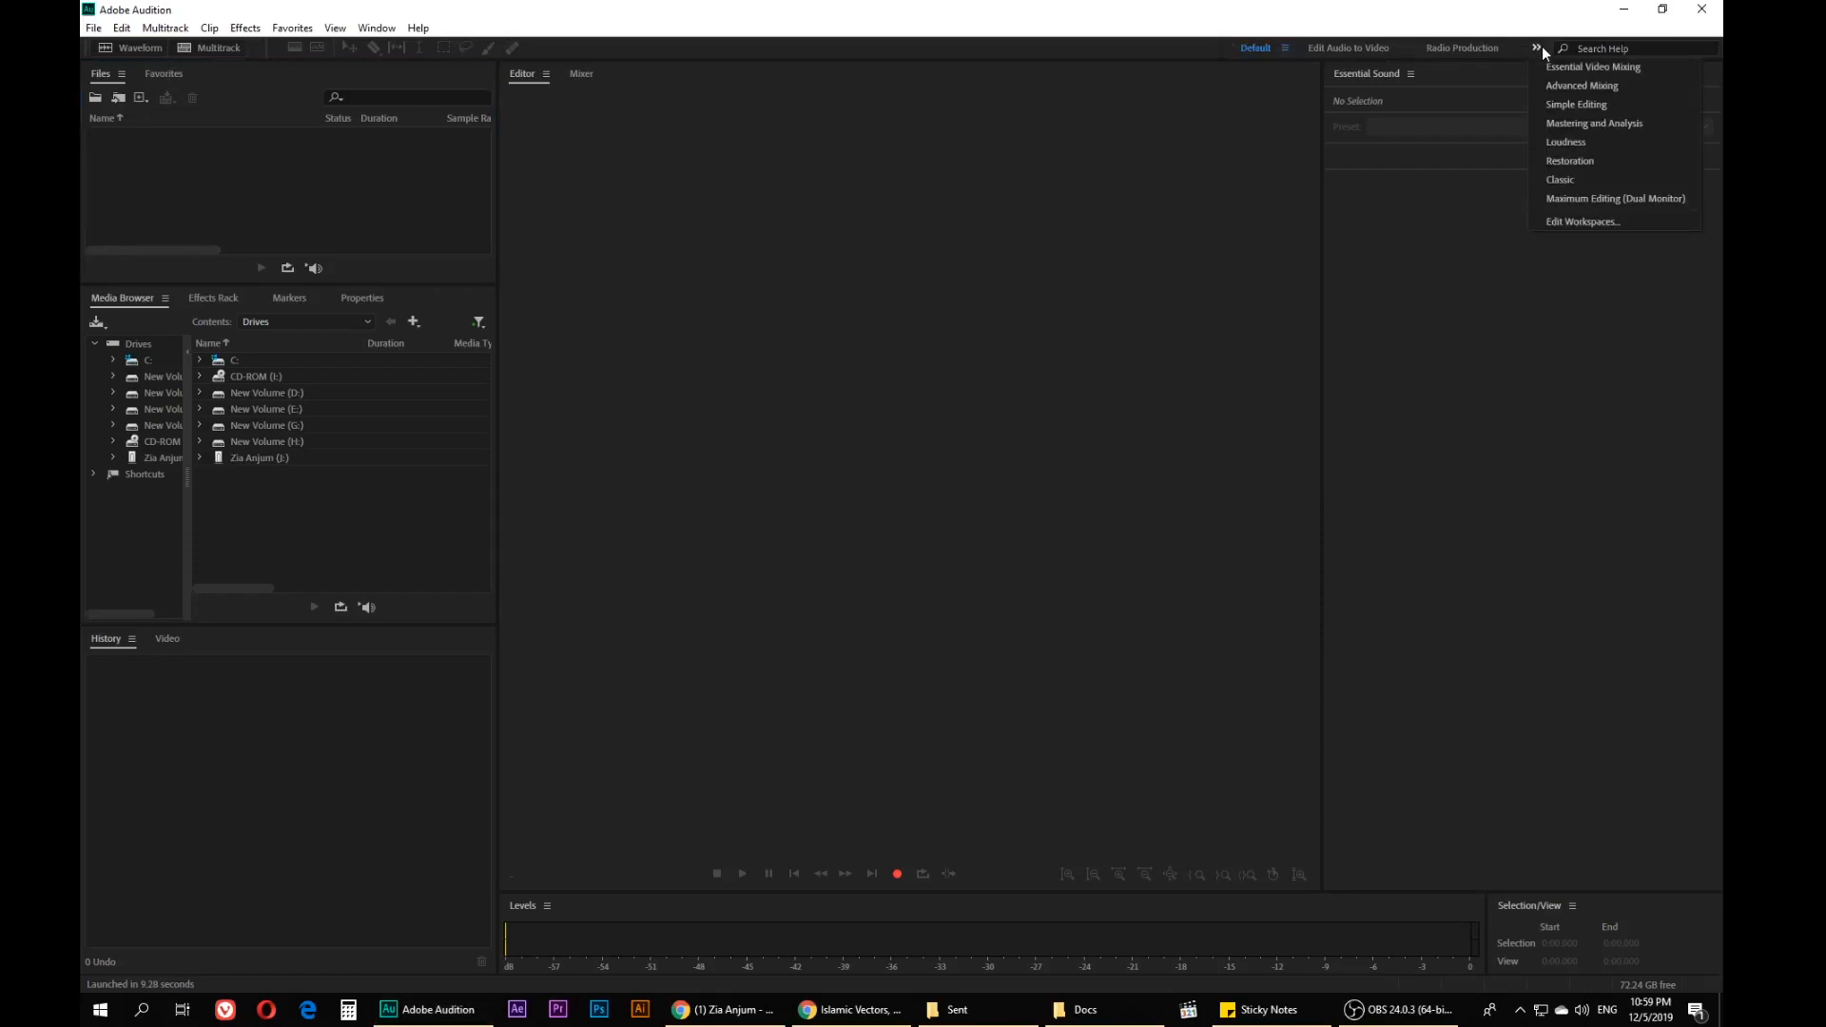
click(1572, 184)
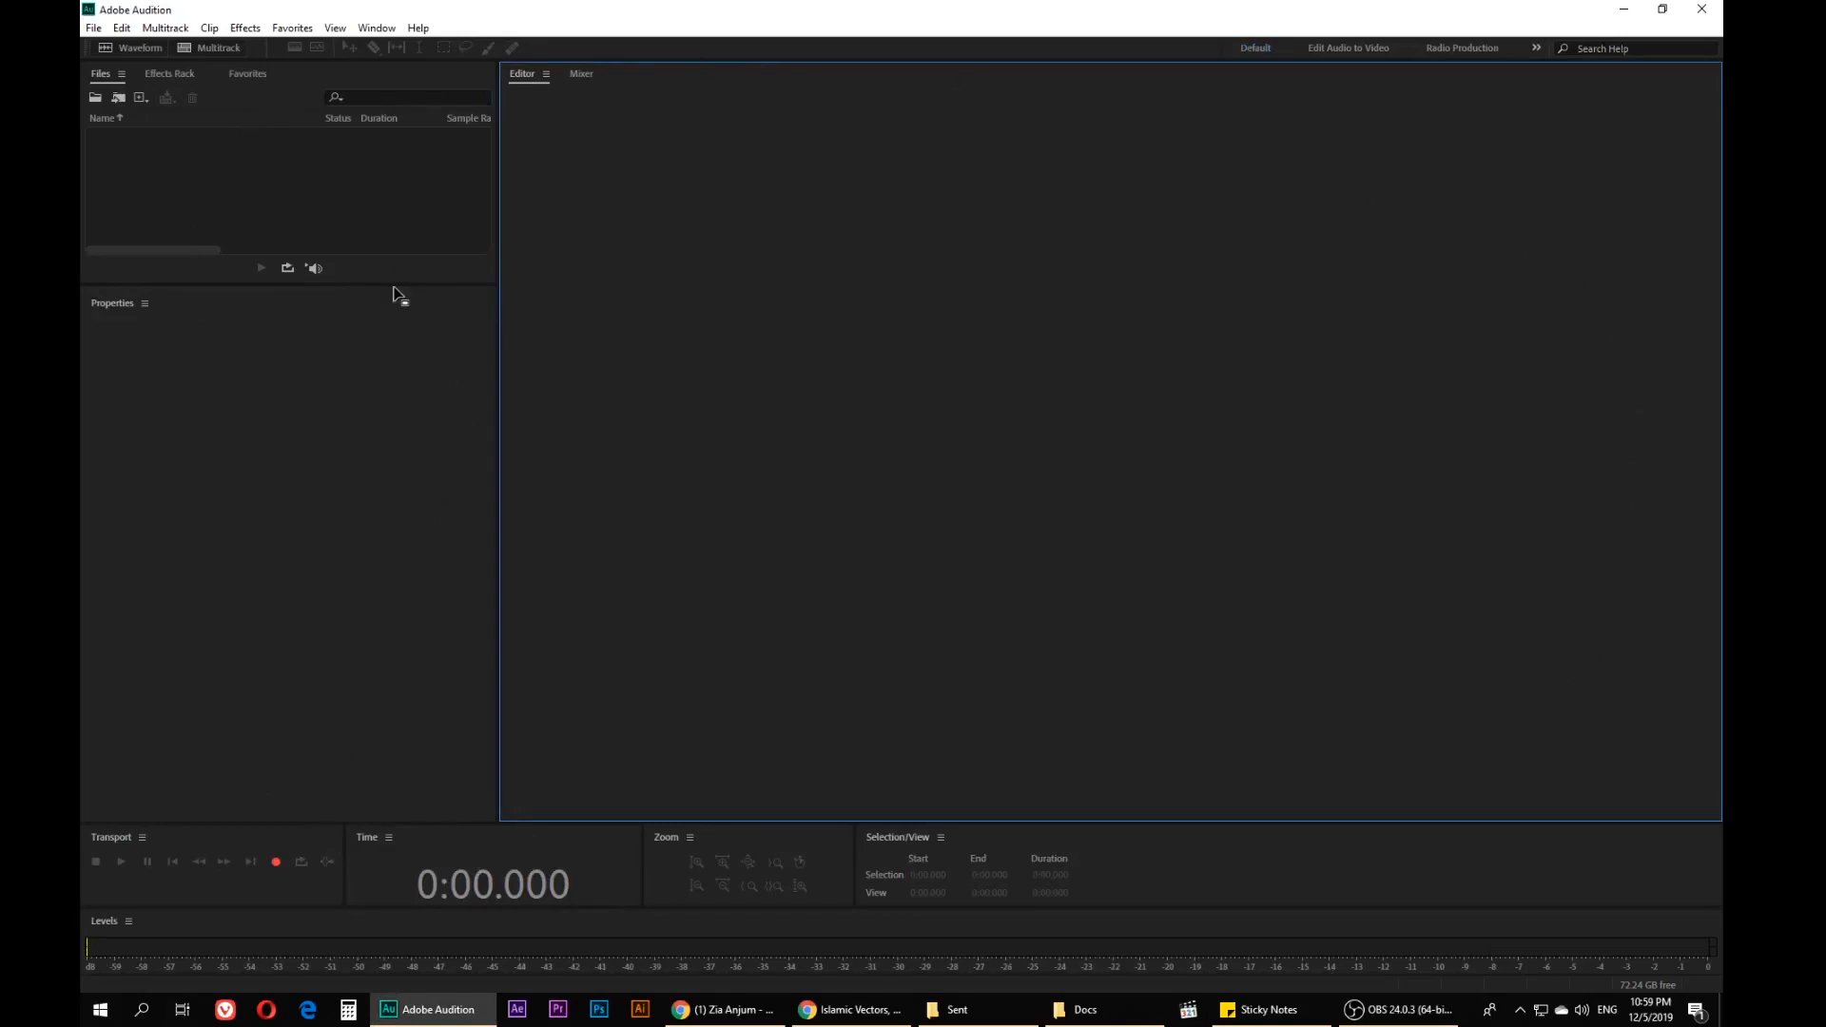
drag(387, 284, 389, 520)
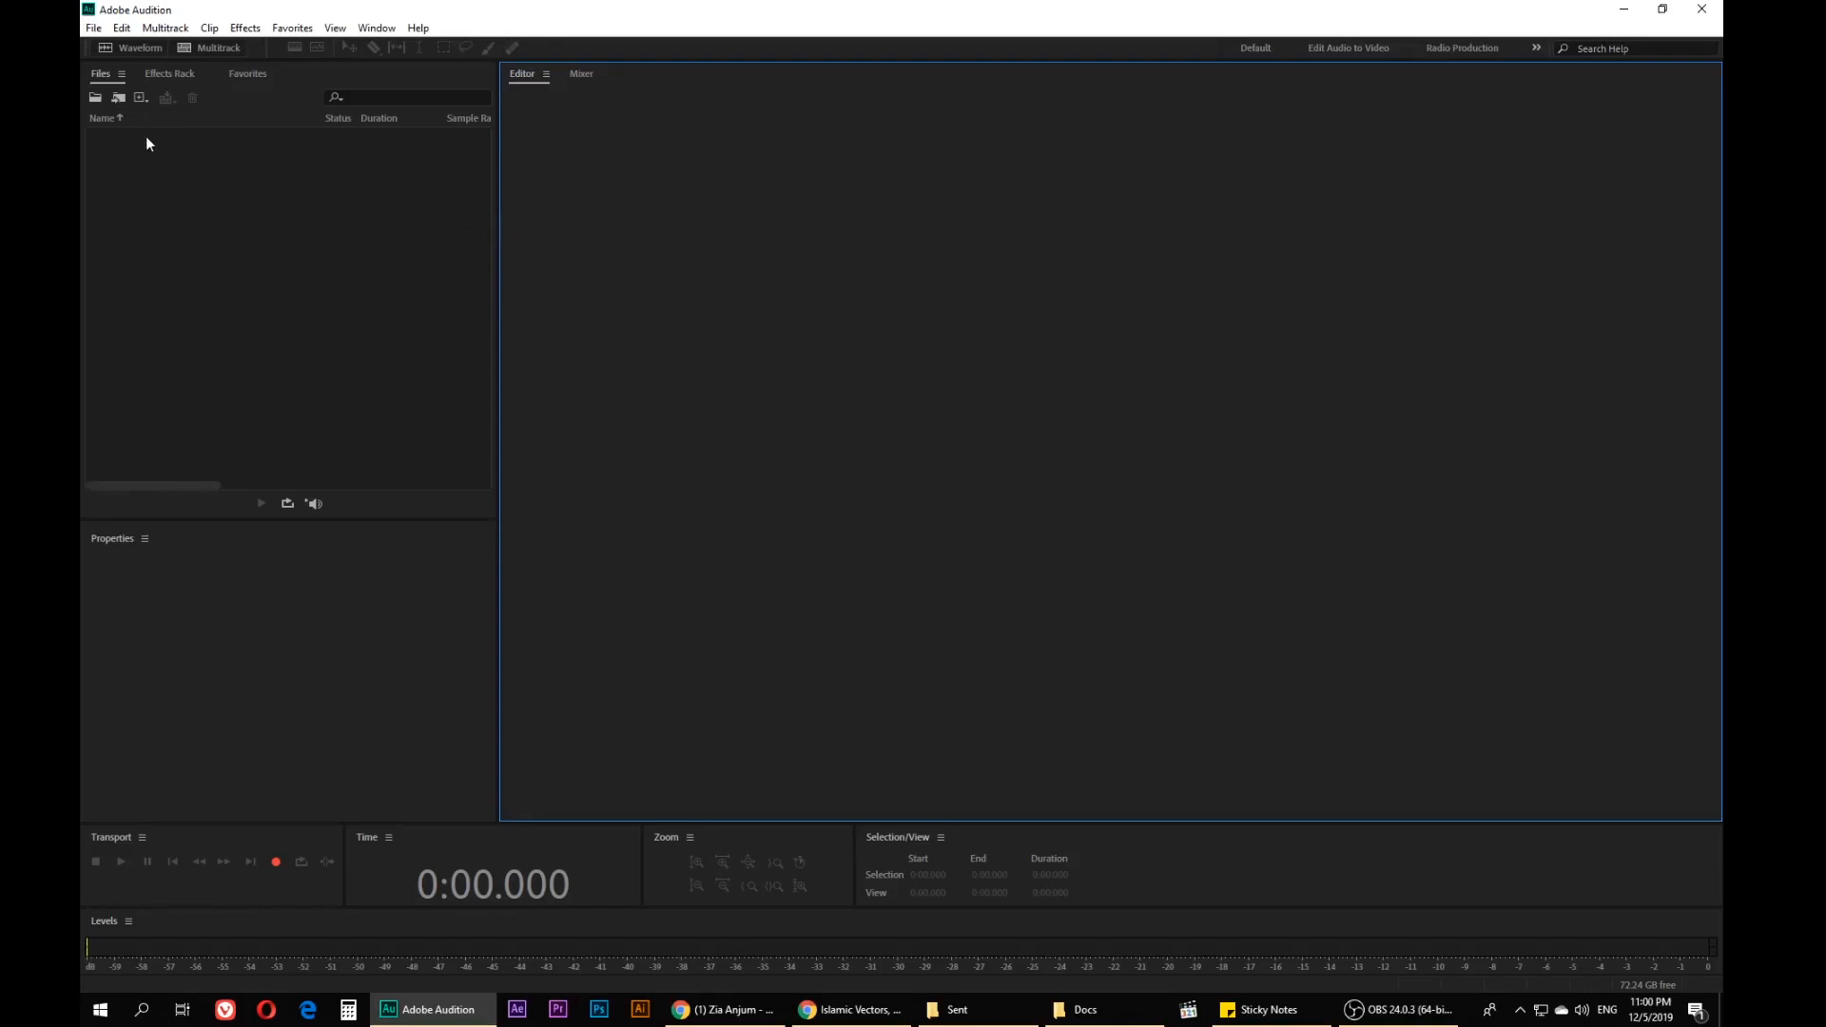
In the audio hardware preferences, keep Line In (2- BEHRINGER USB WDM AUDIO 2.8.40) as default input and the matching BEHRINGER Speakers as default output
click(122, 30)
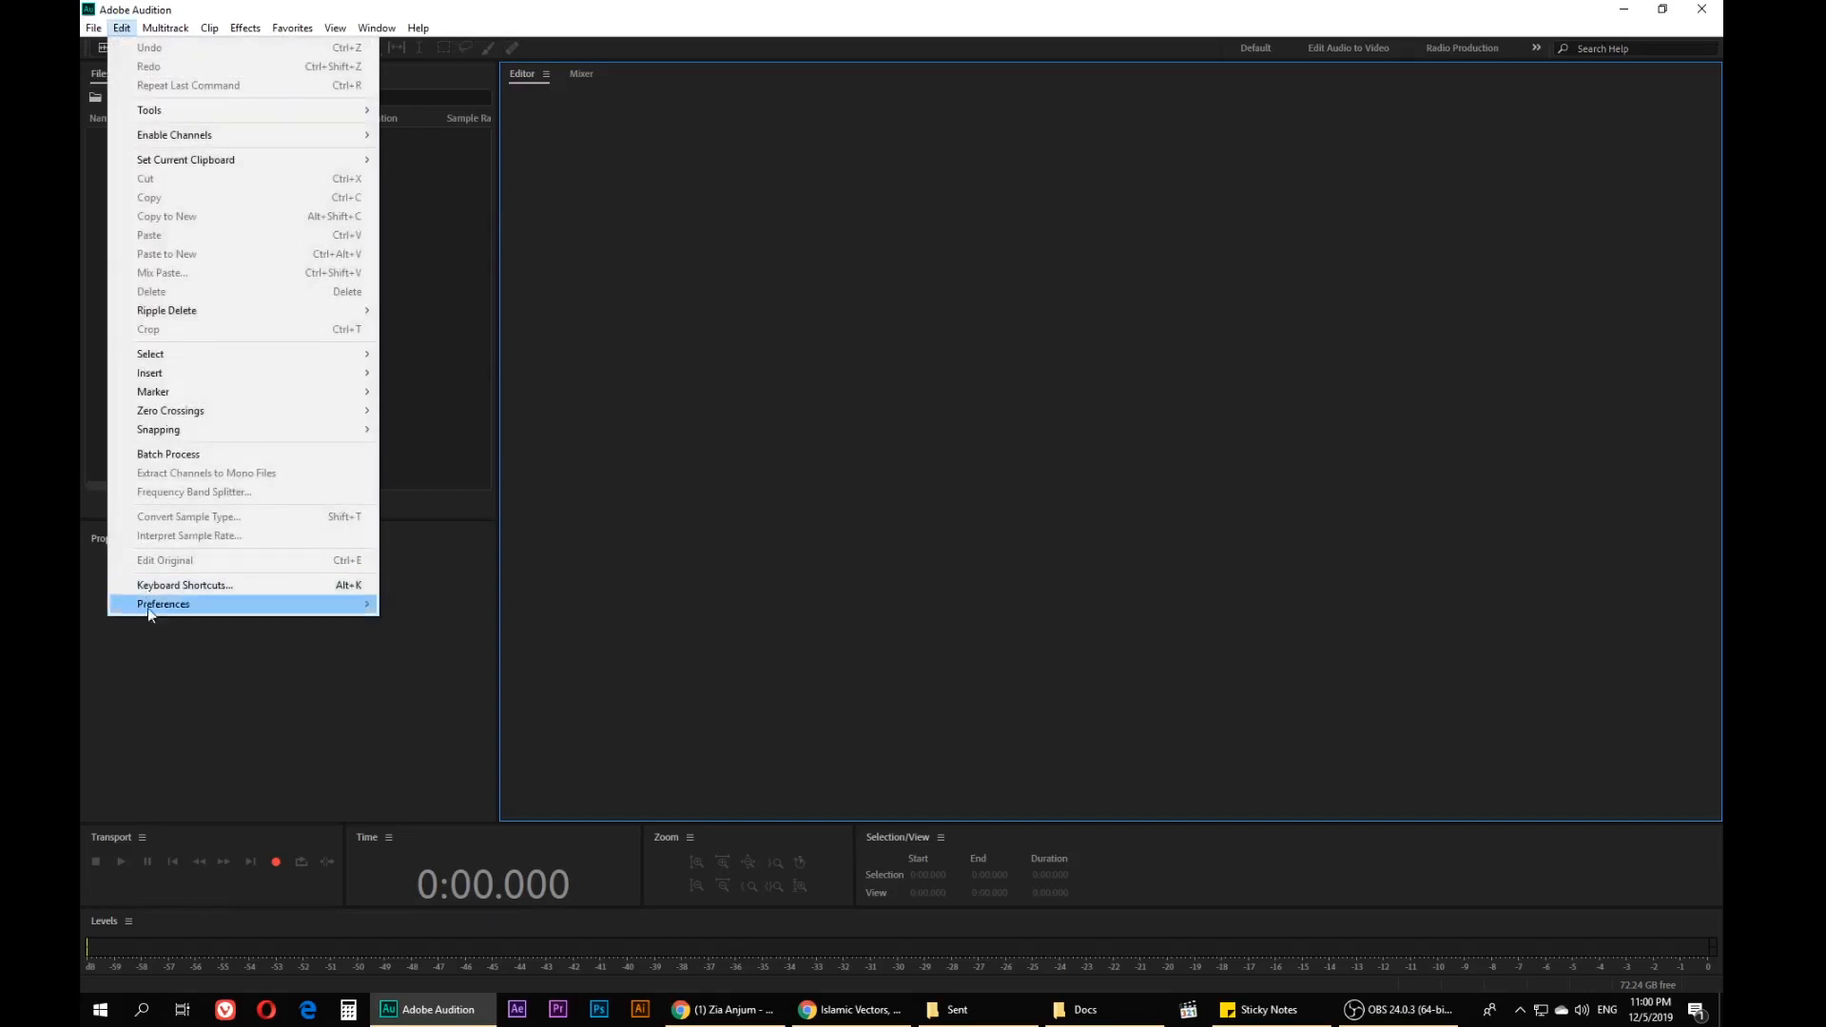
mouse_move(173, 611)
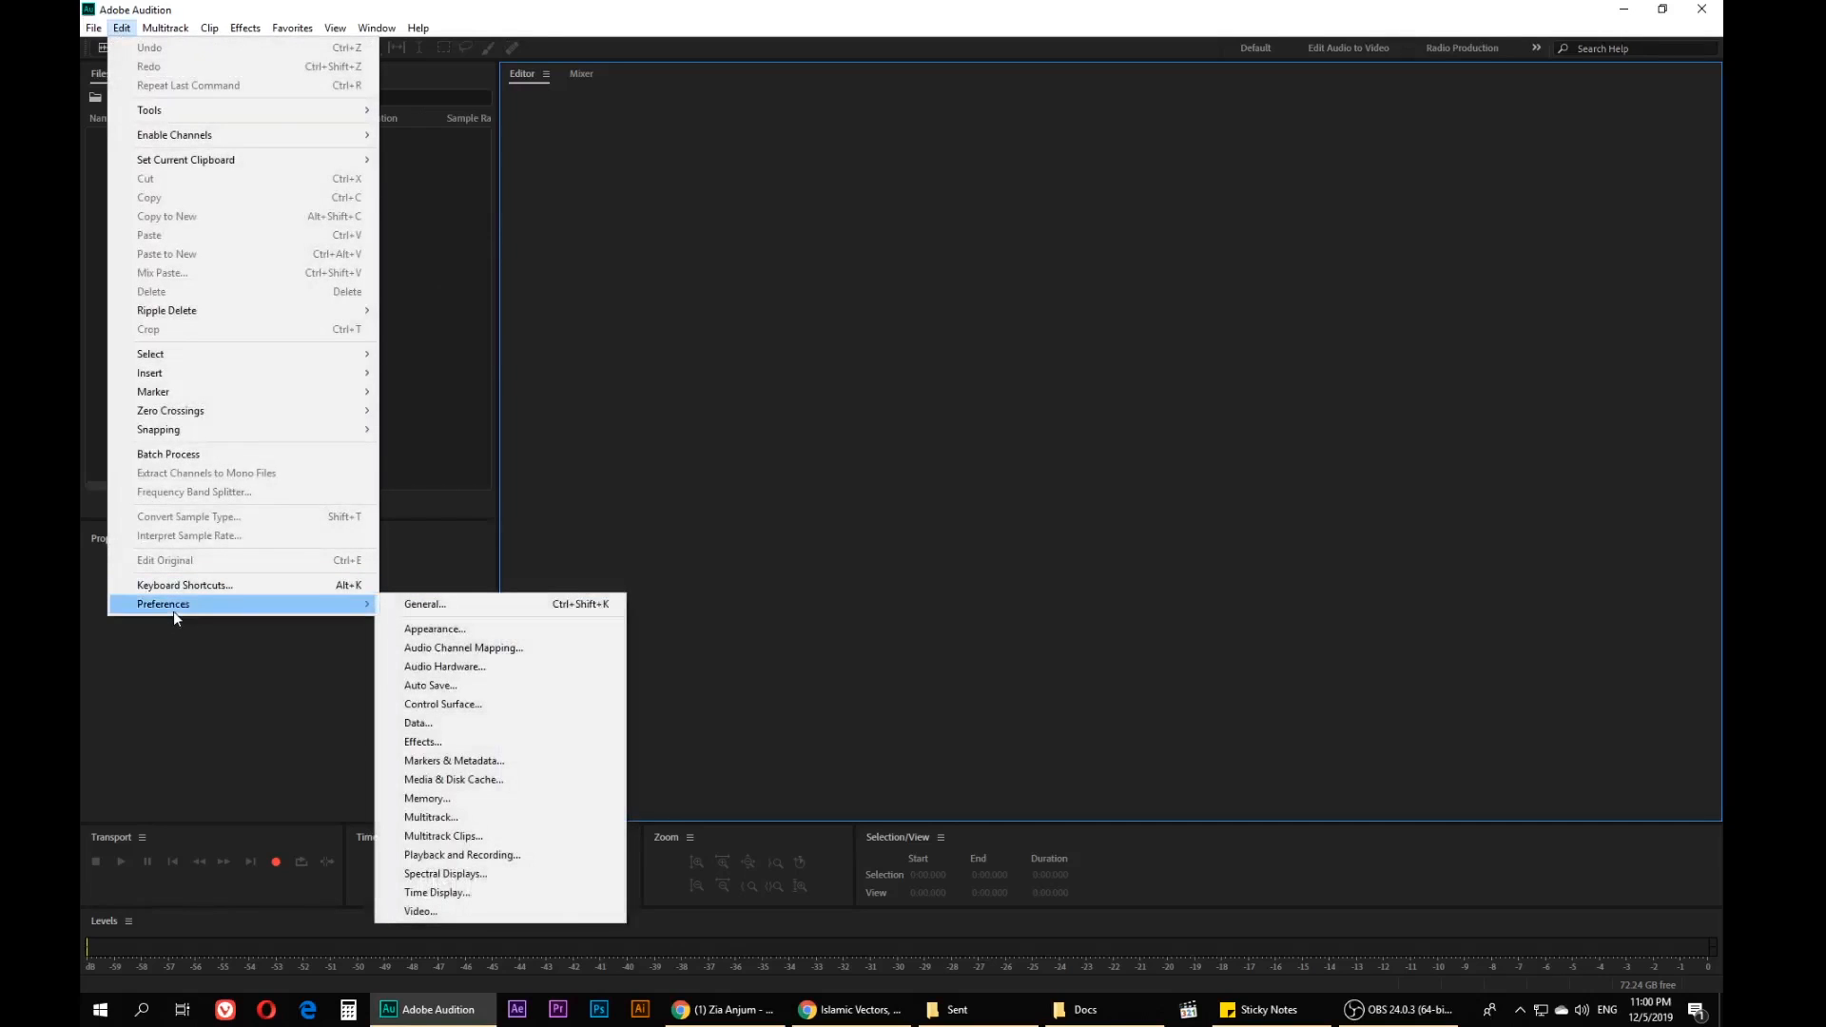
click(458, 670)
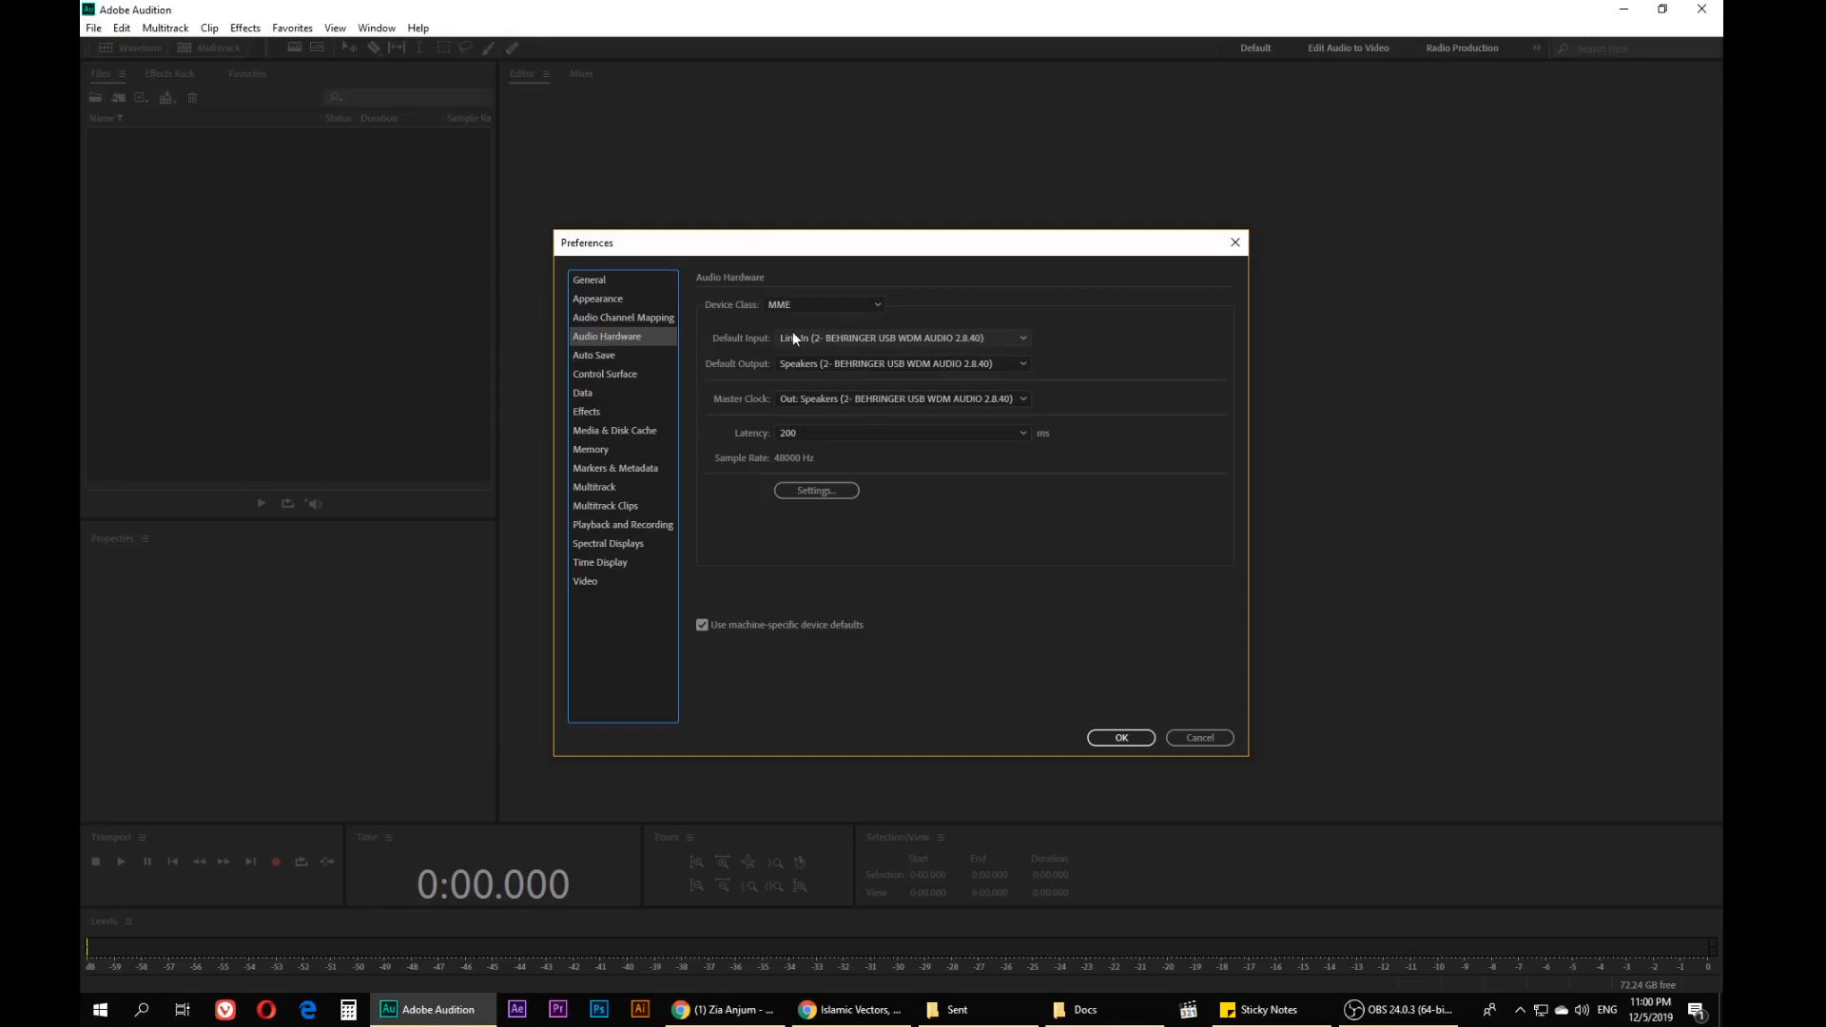
click(825, 339)
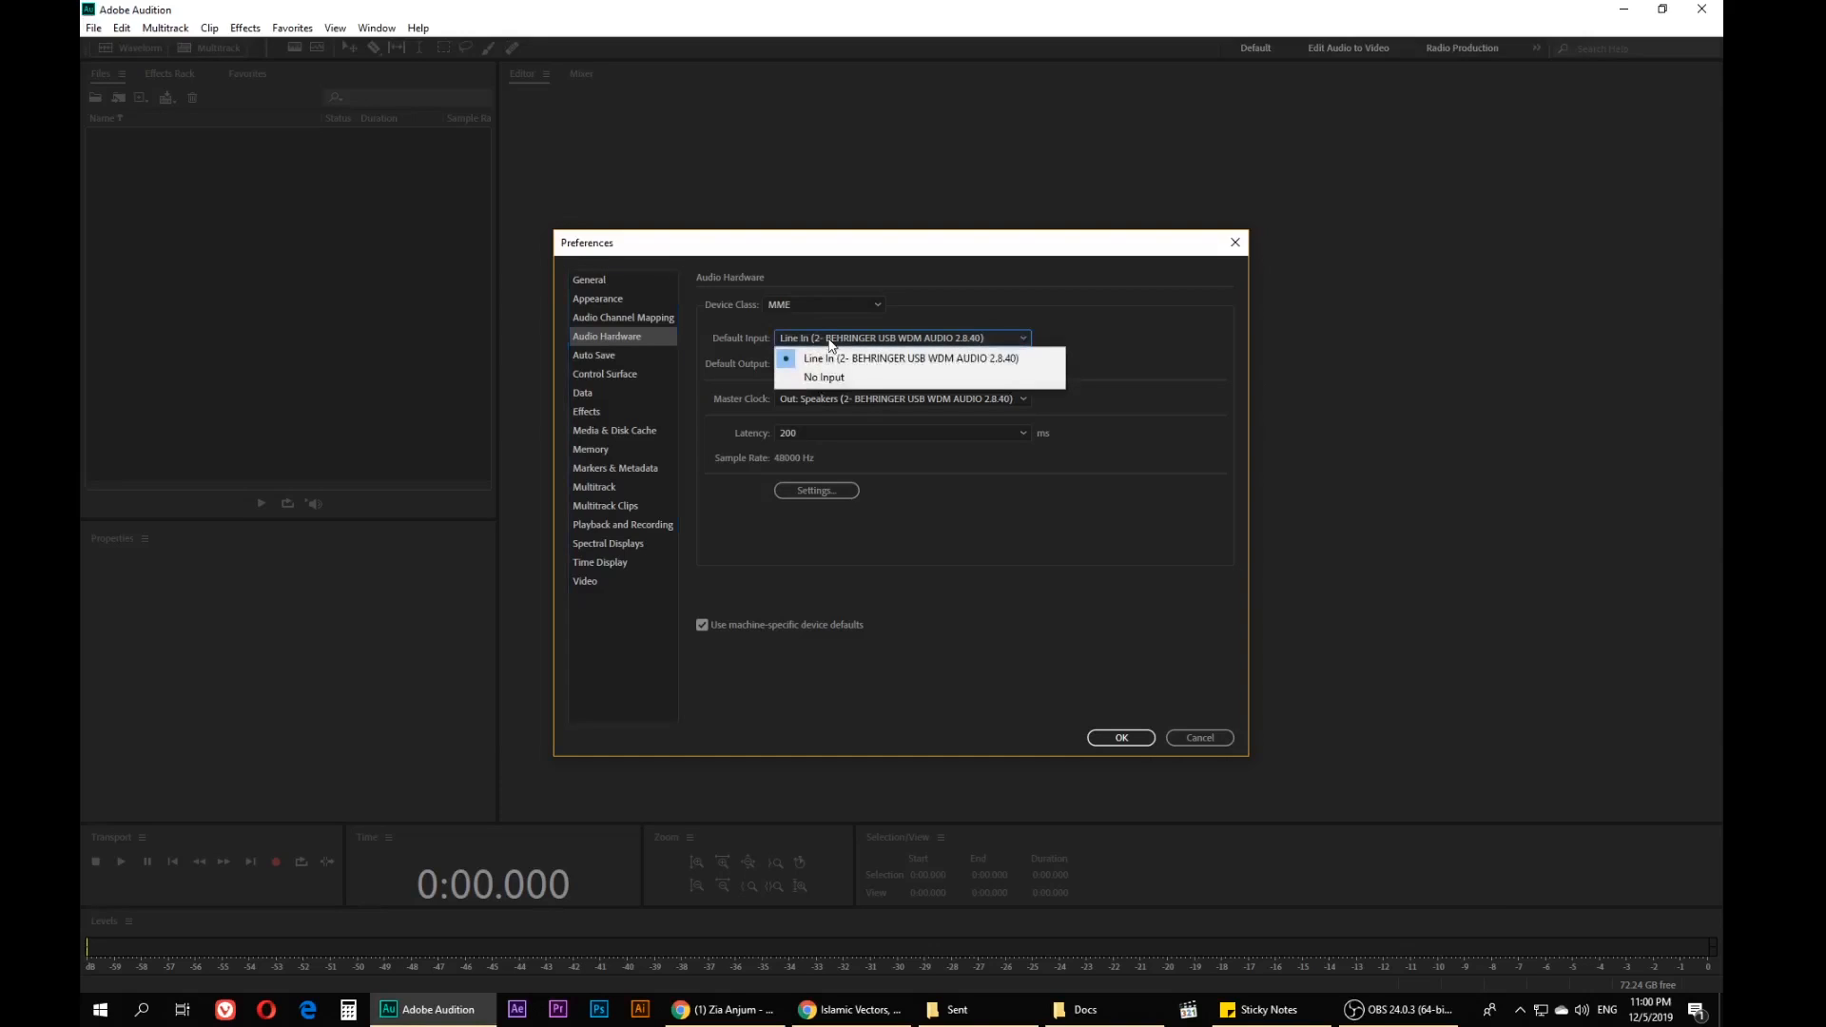
click(852, 341)
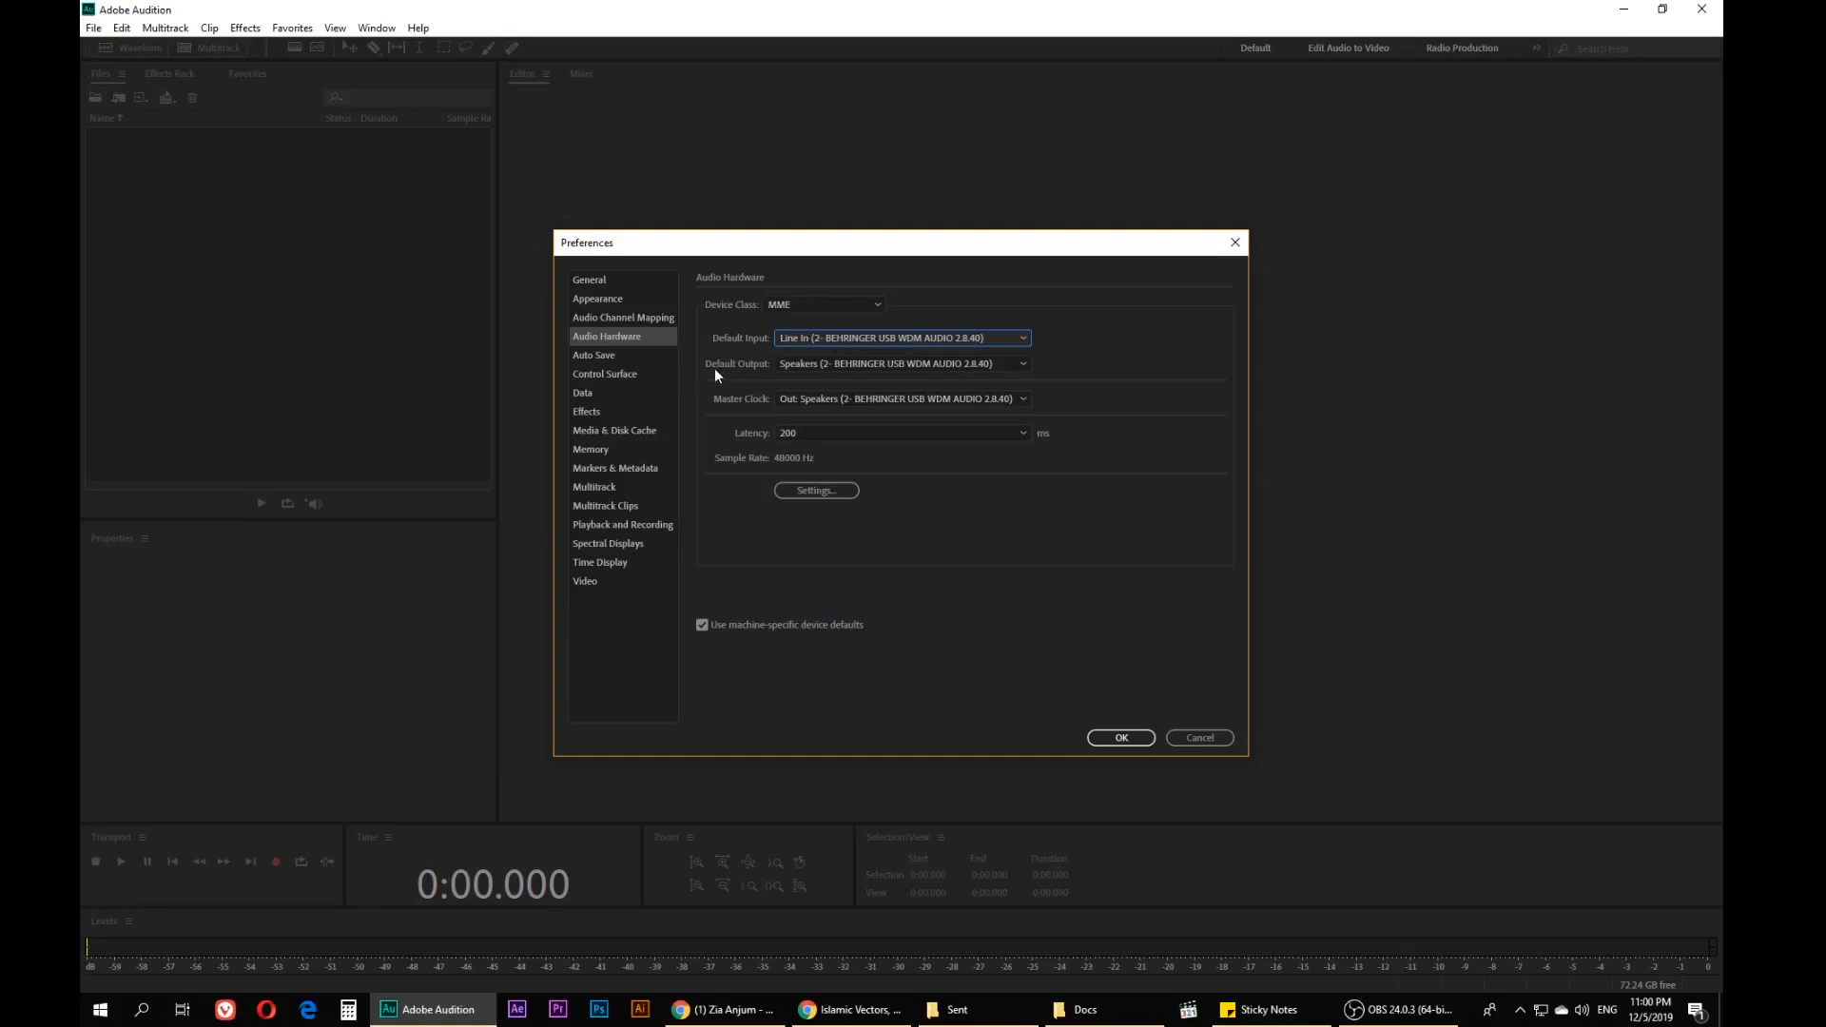
click(986, 367)
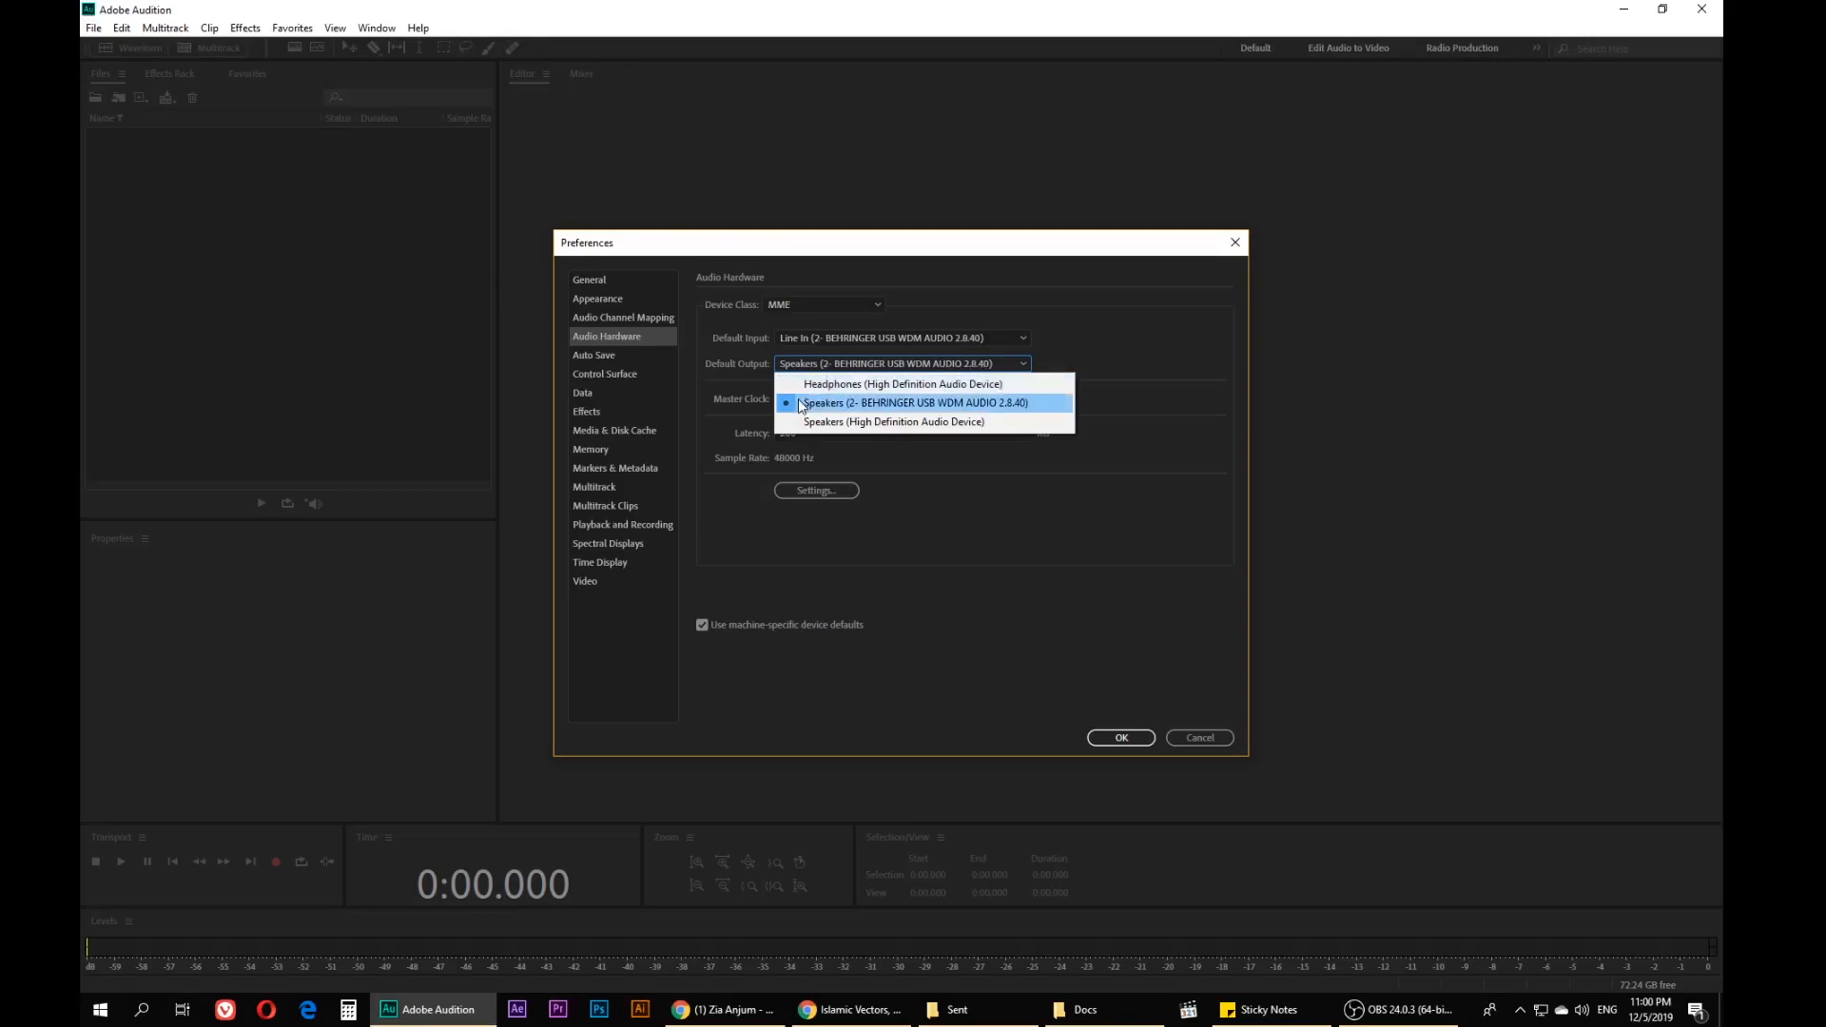
click(1022, 364)
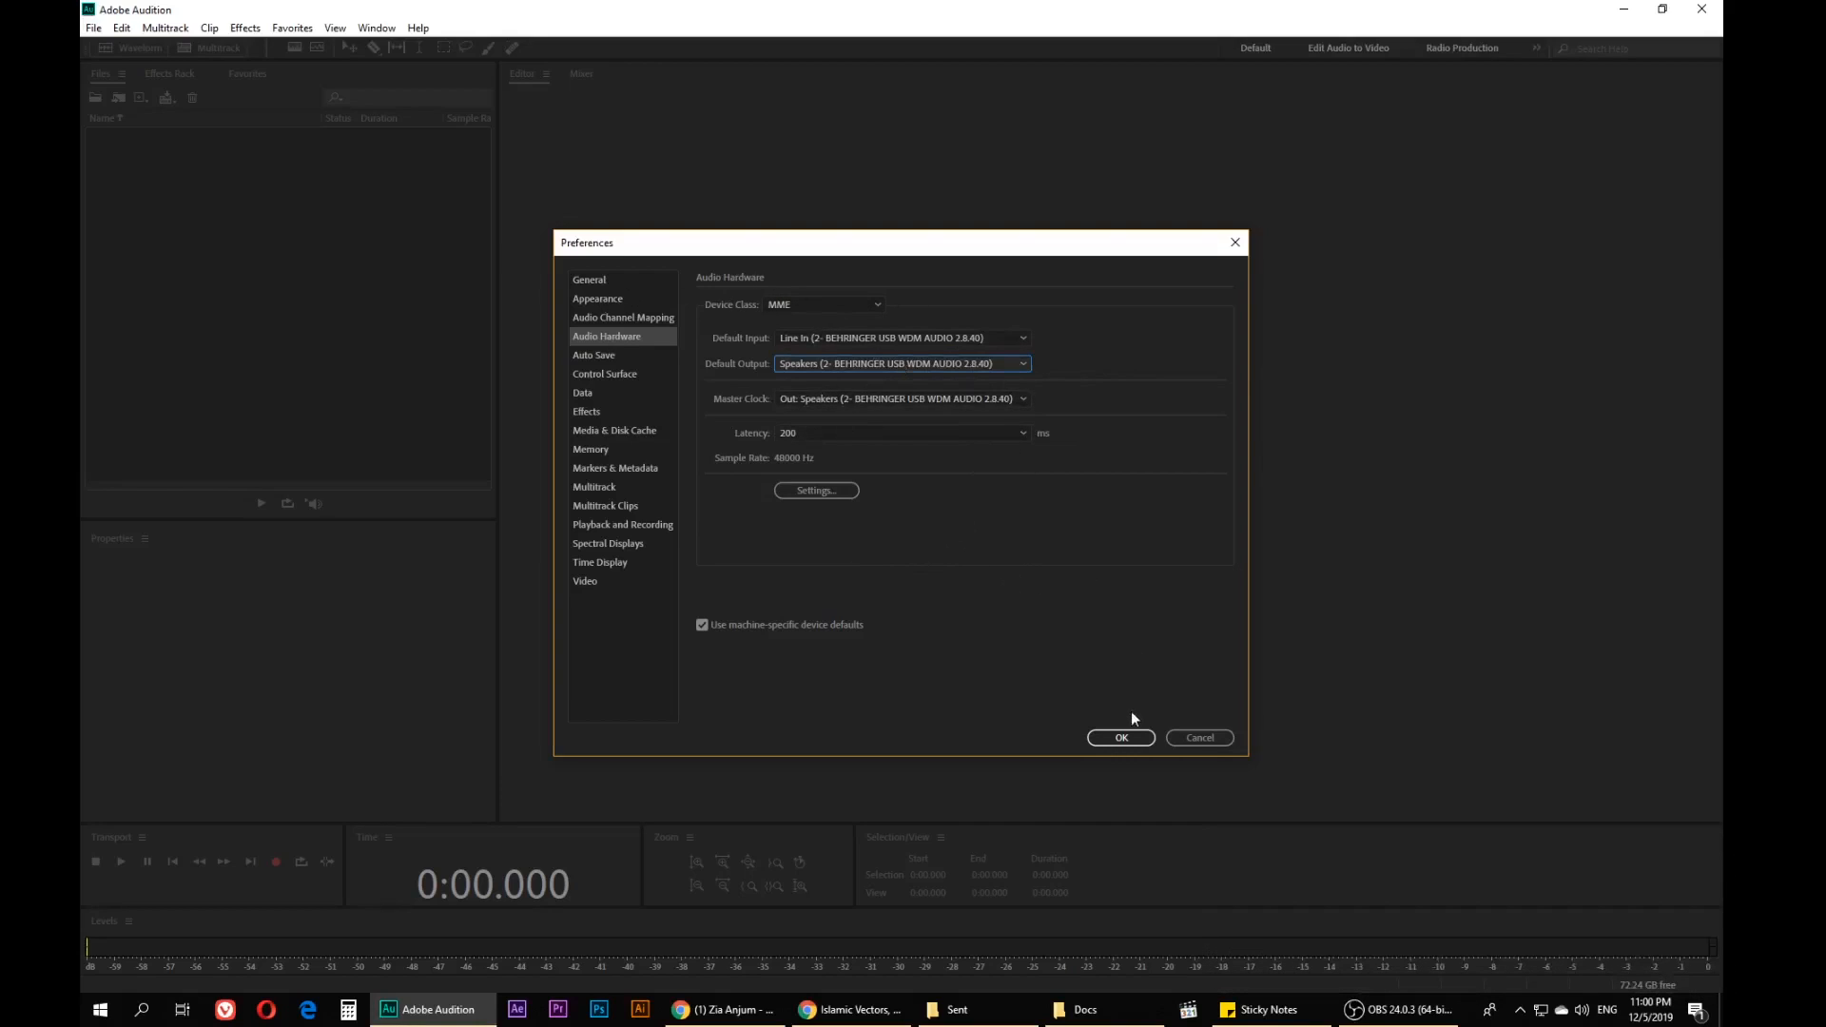
click(1120, 739)
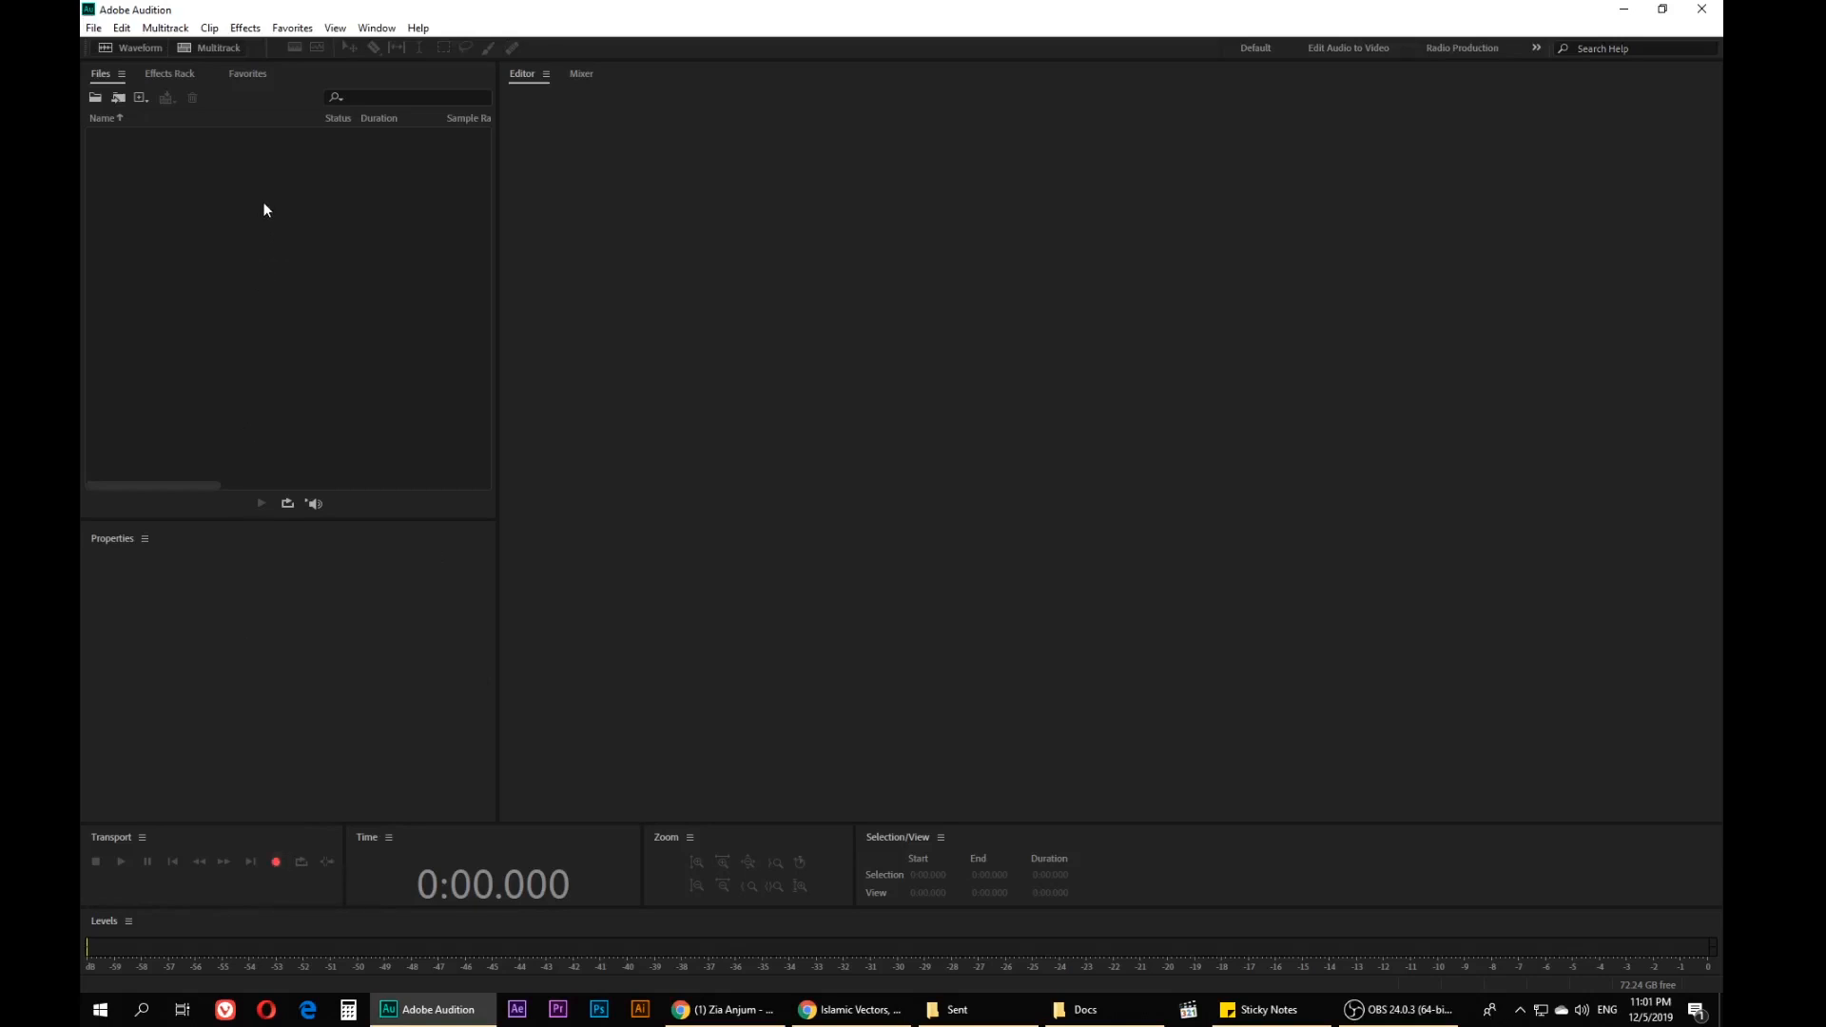
Create a new audio file named Untitled 1 with a 44100 Hz sample rate, Mono channels and 16-bit depth
click(175, 191)
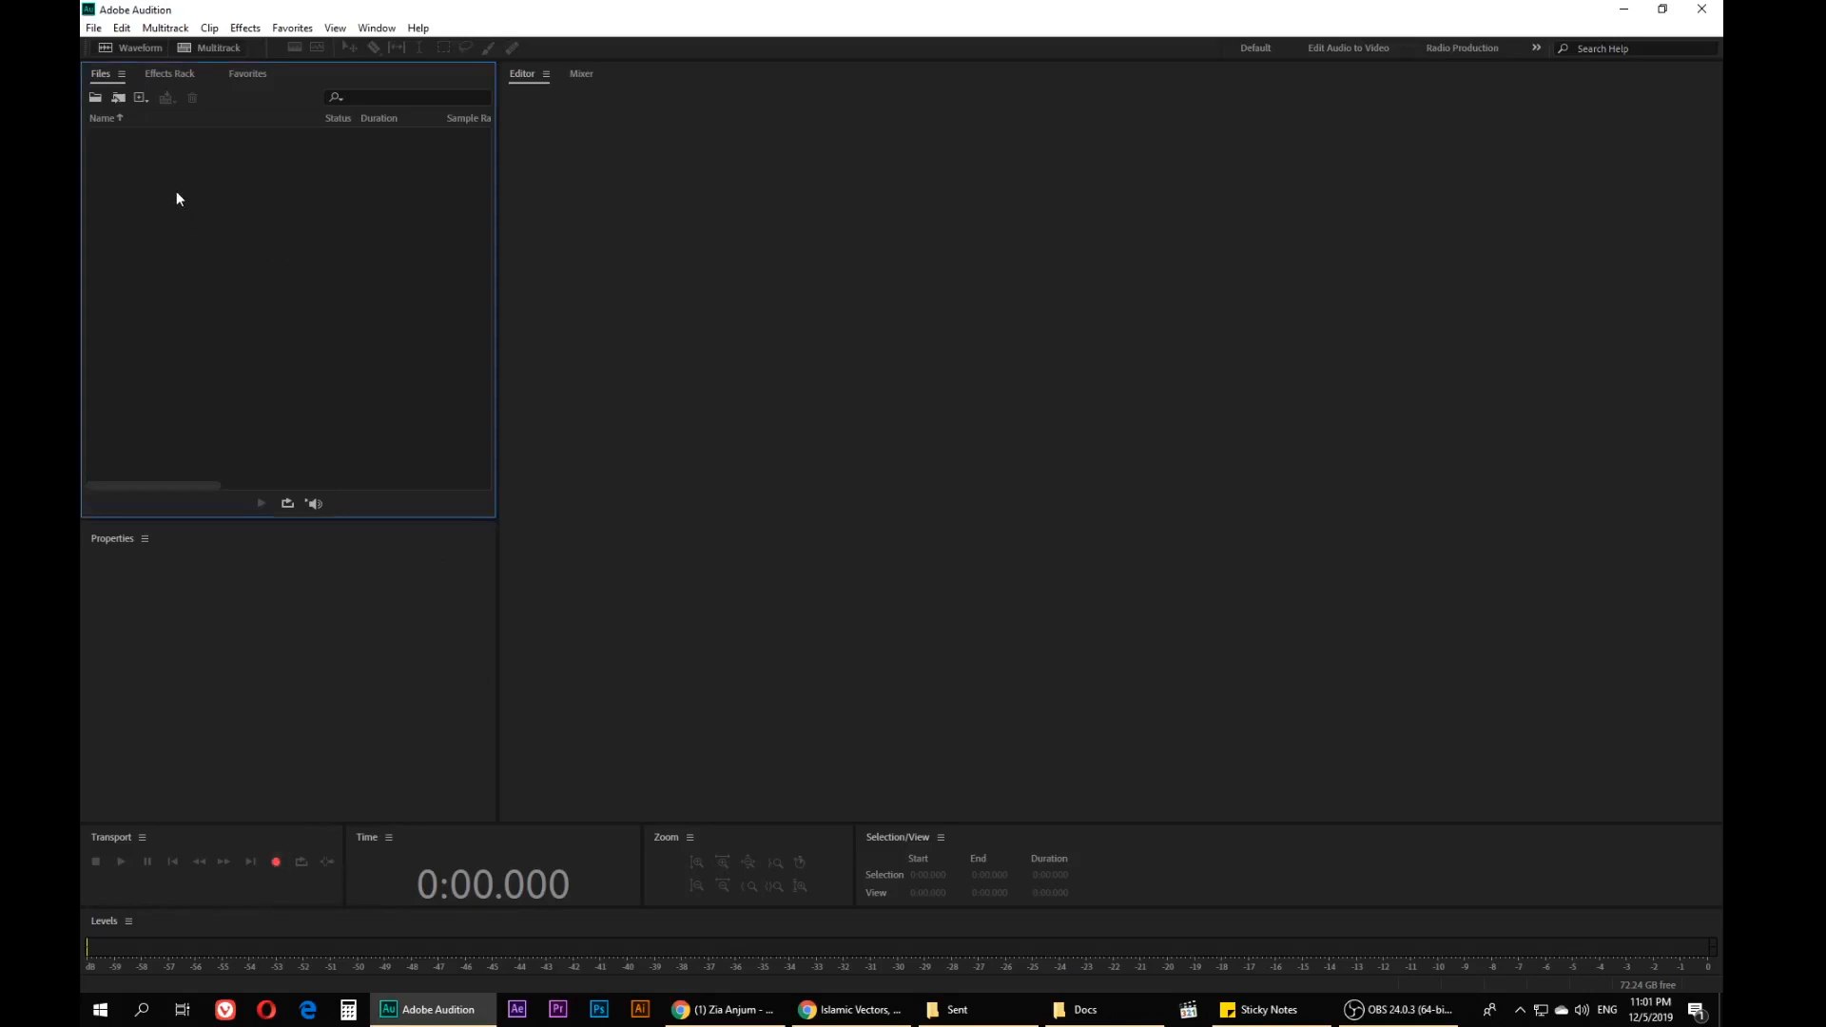
right_click(214, 214)
mouse_move(261, 228)
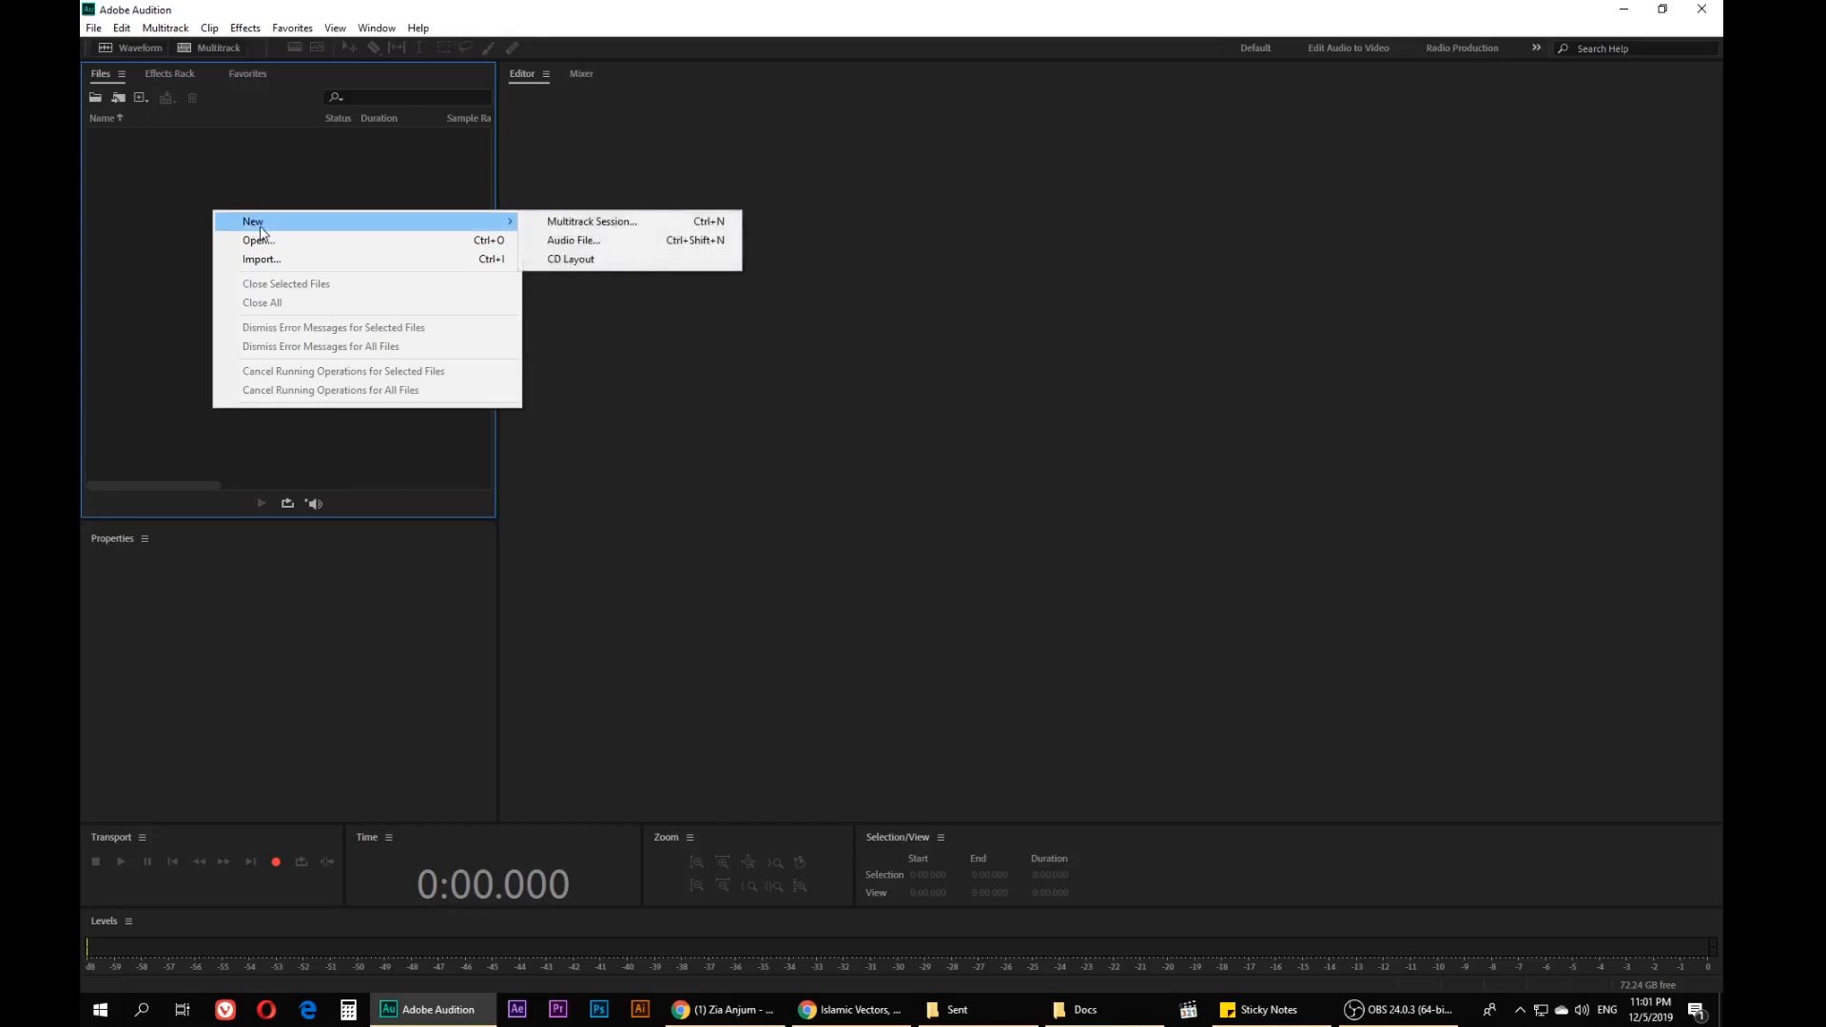
click(573, 243)
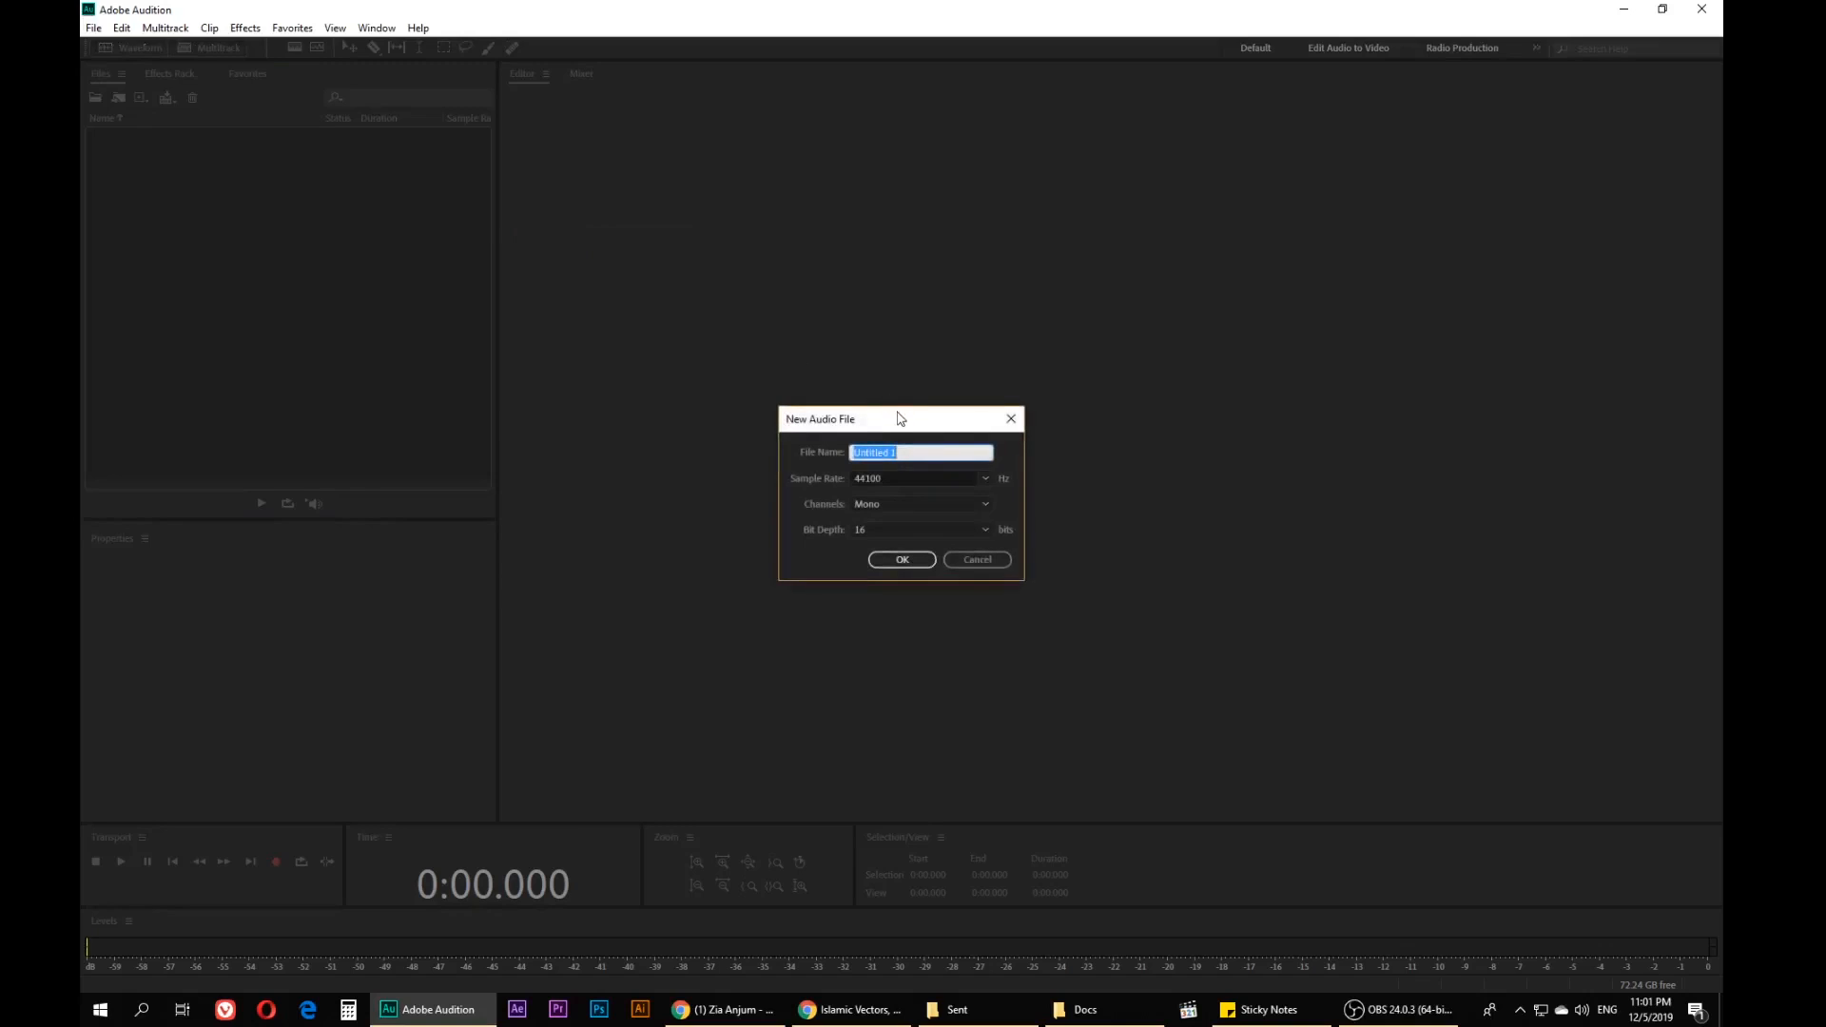
drag(896, 411, 820, 385)
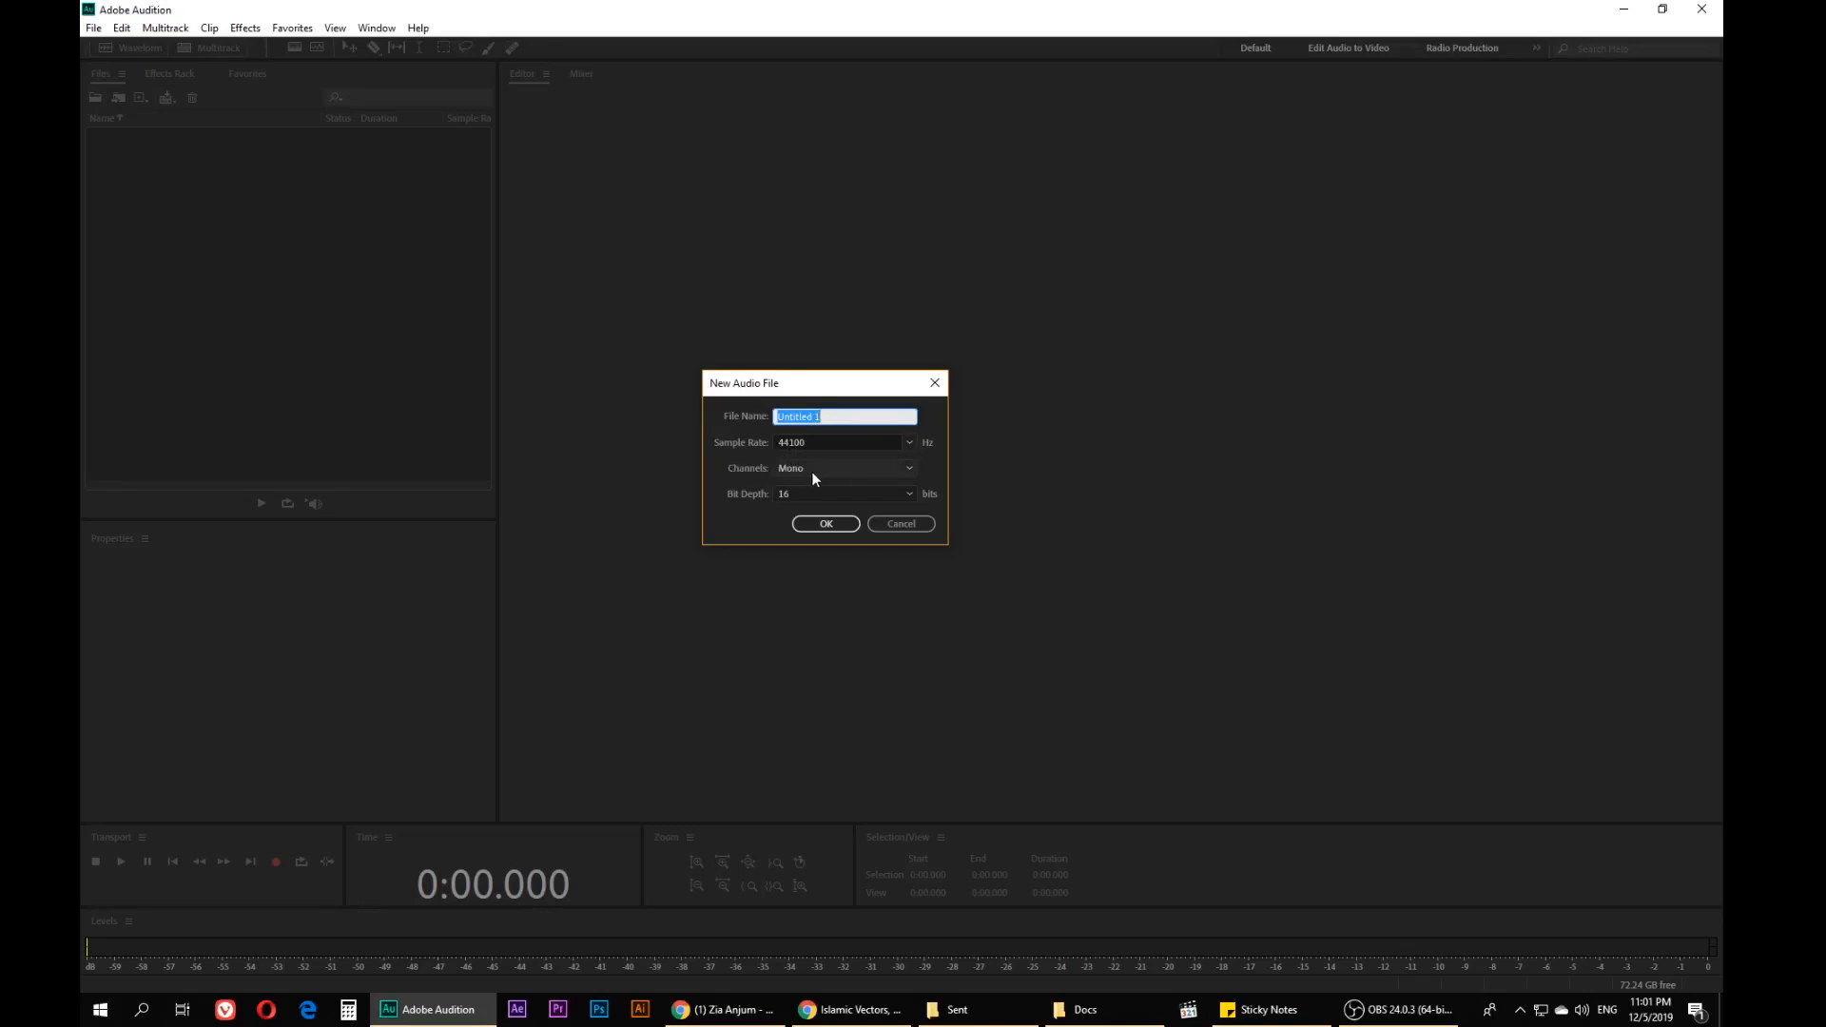
click(837, 471)
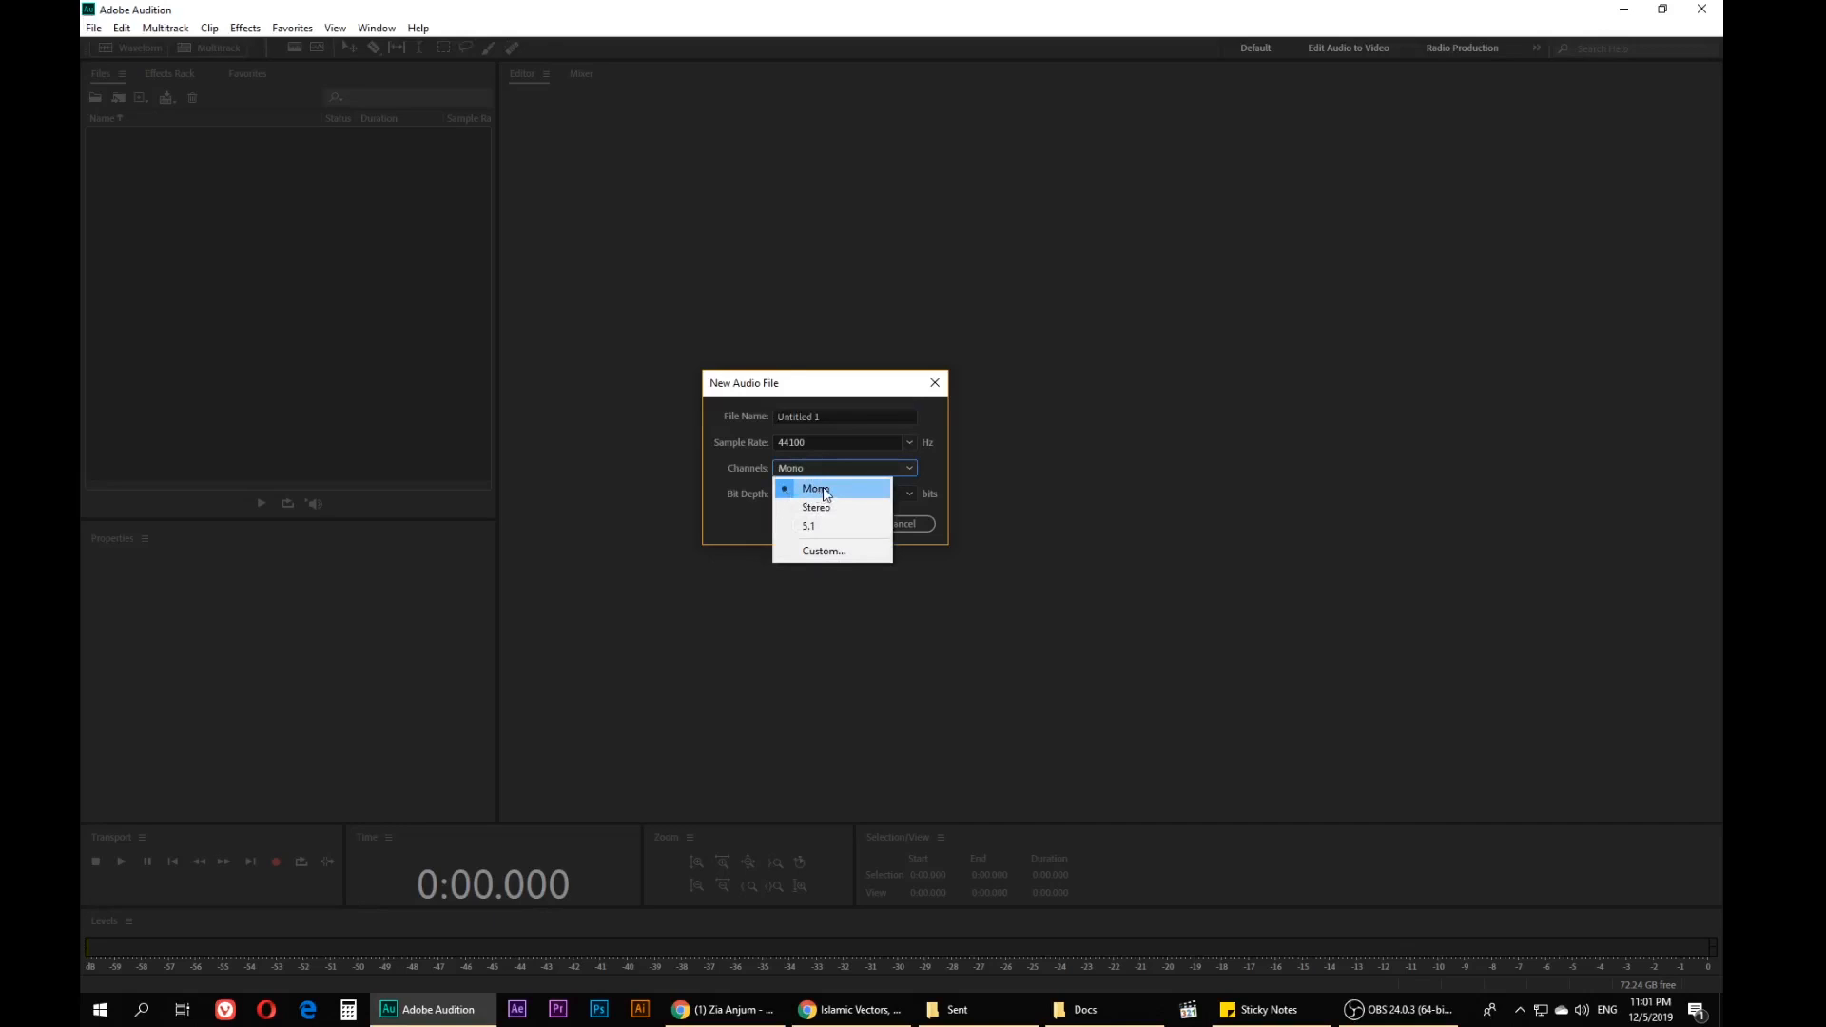
click(833, 490)
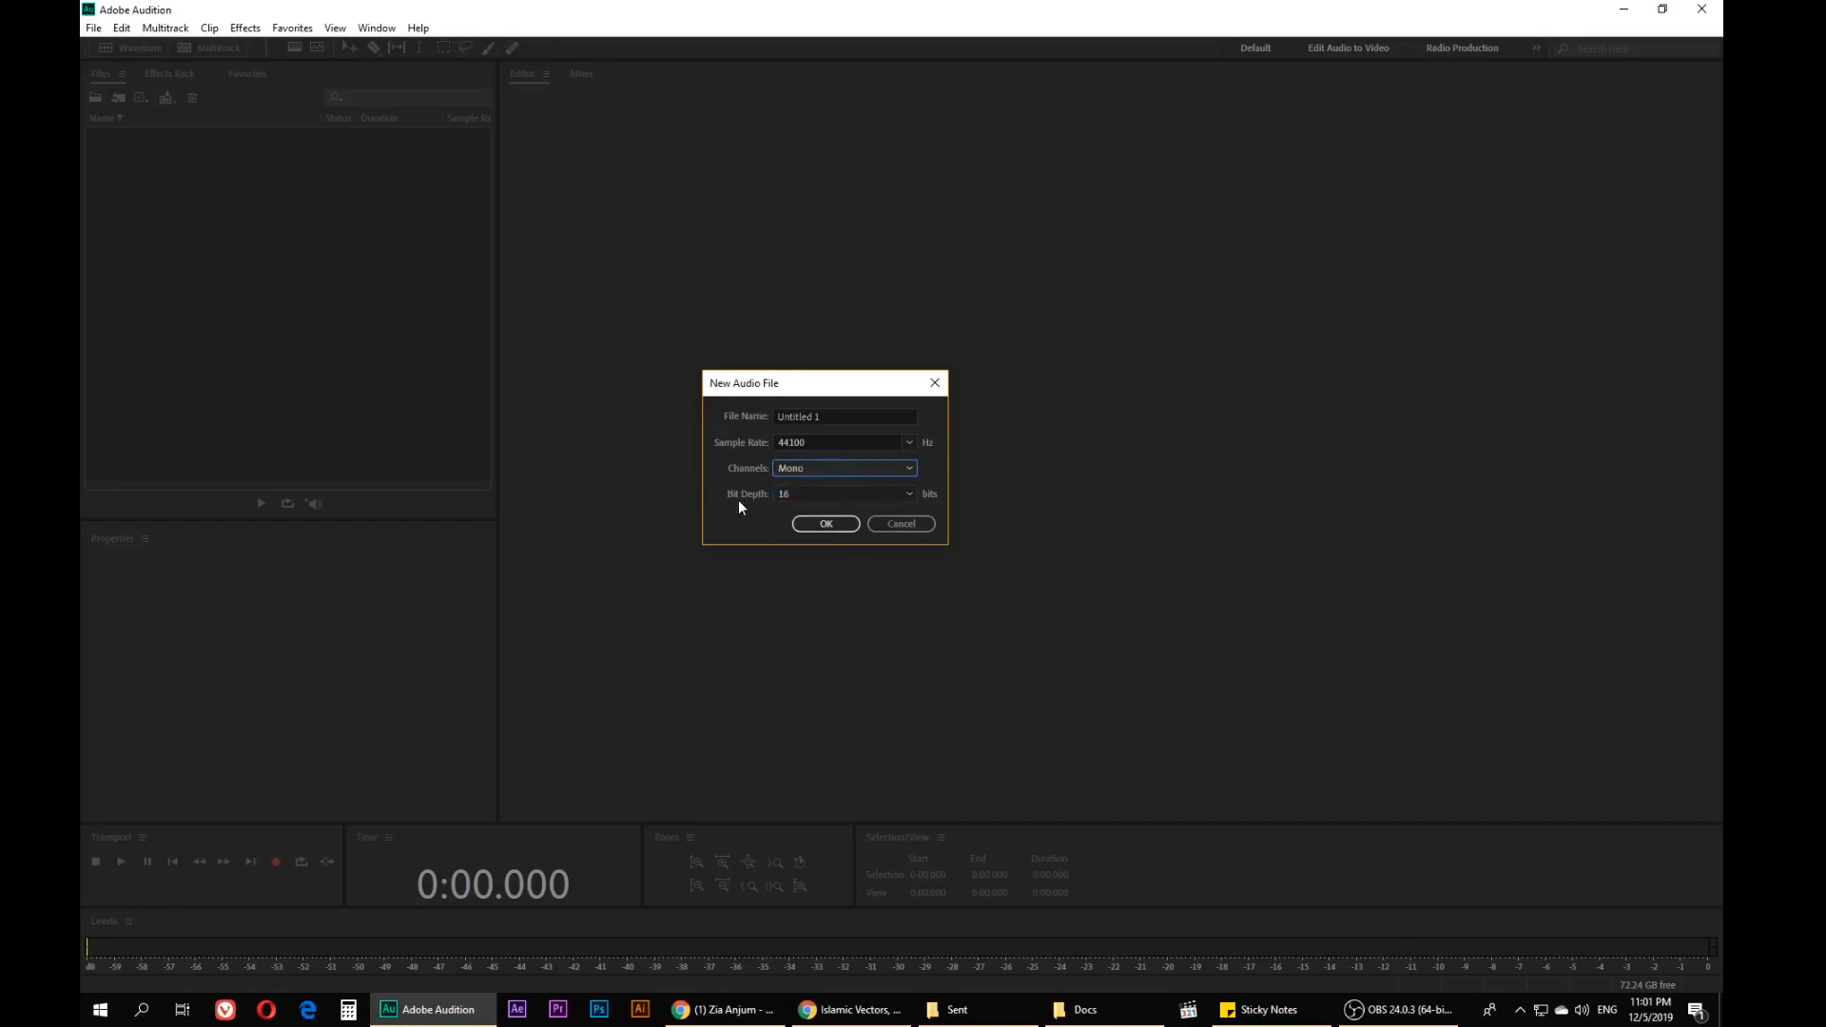
click(814, 494)
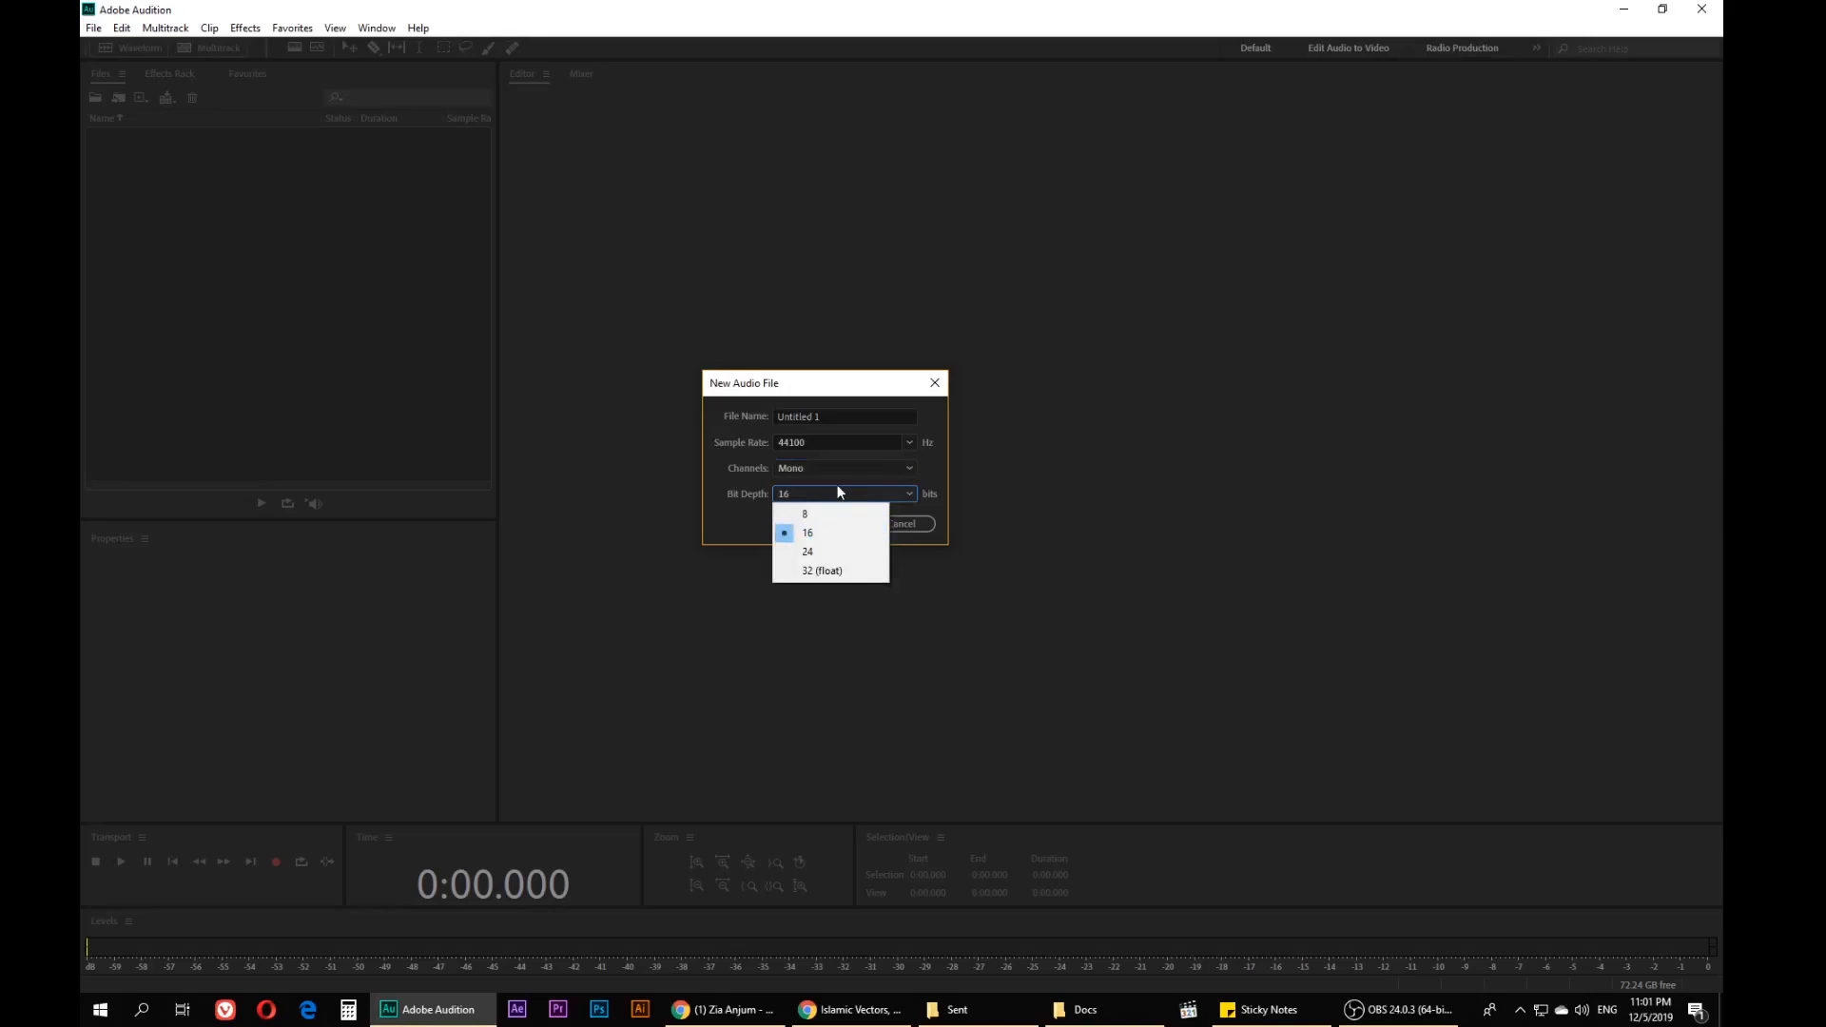
click(839, 493)
click(826, 524)
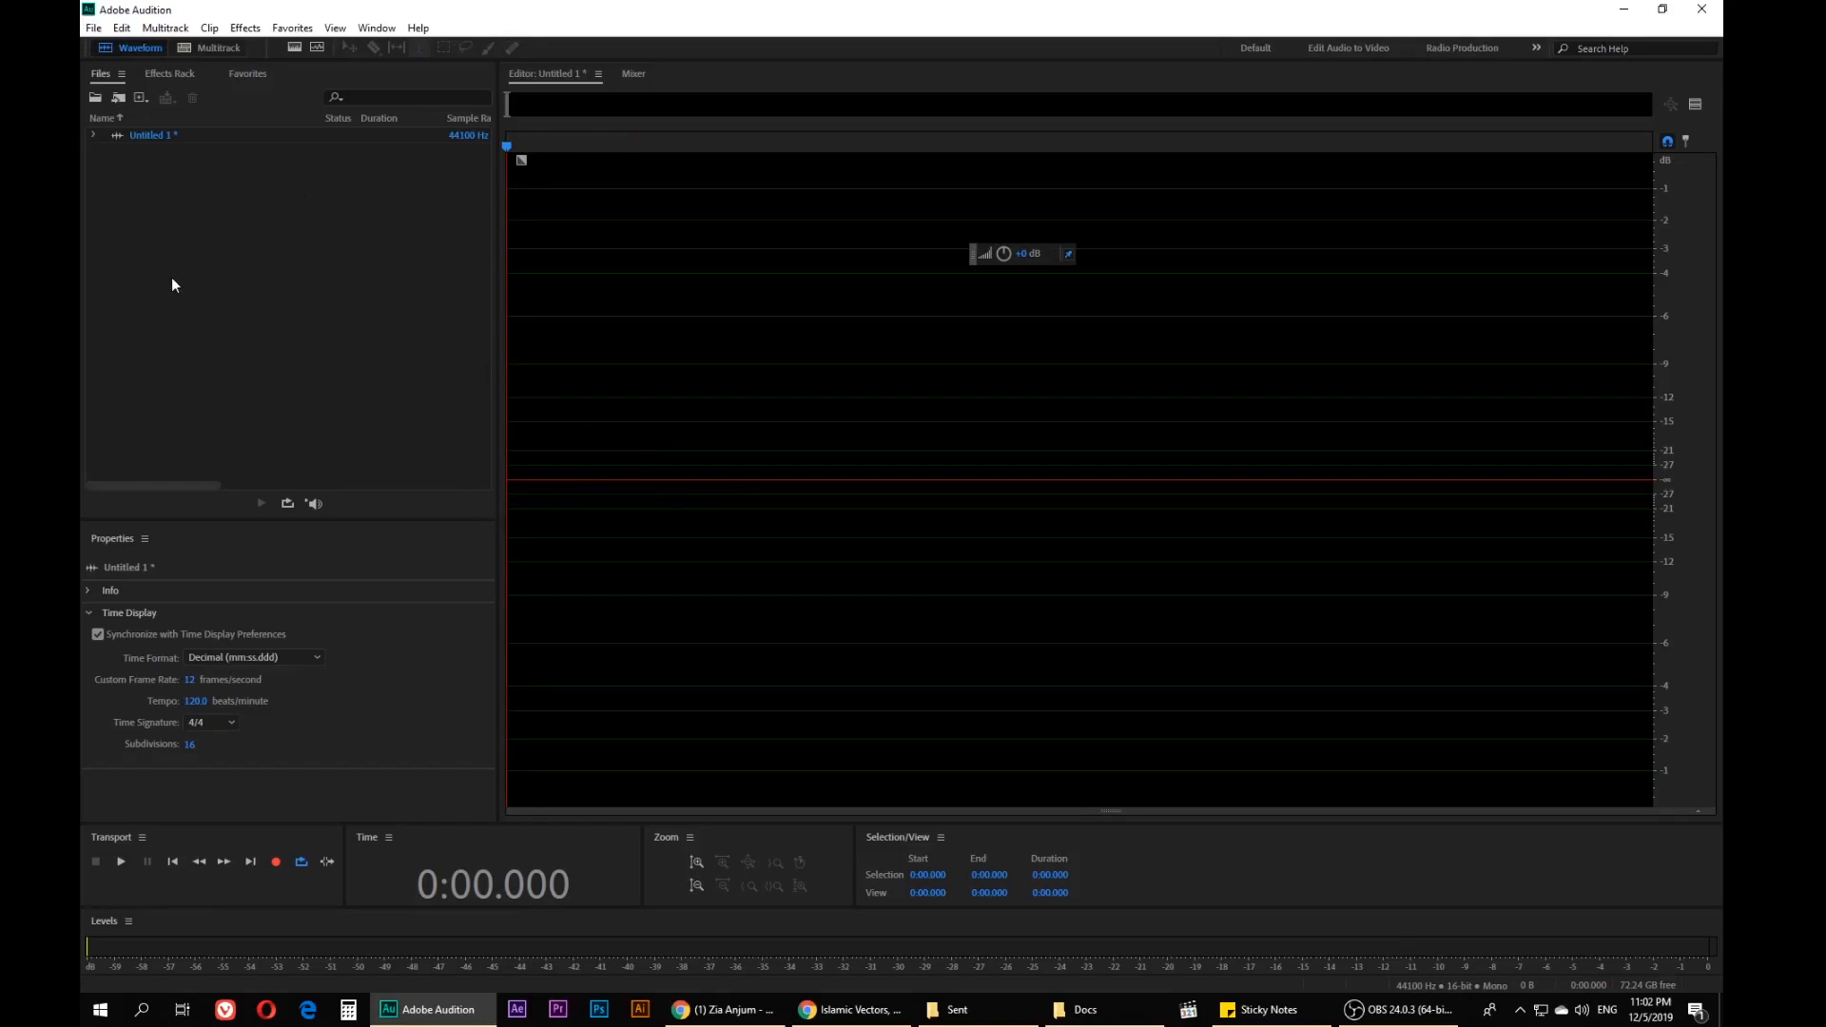
click(93, 28)
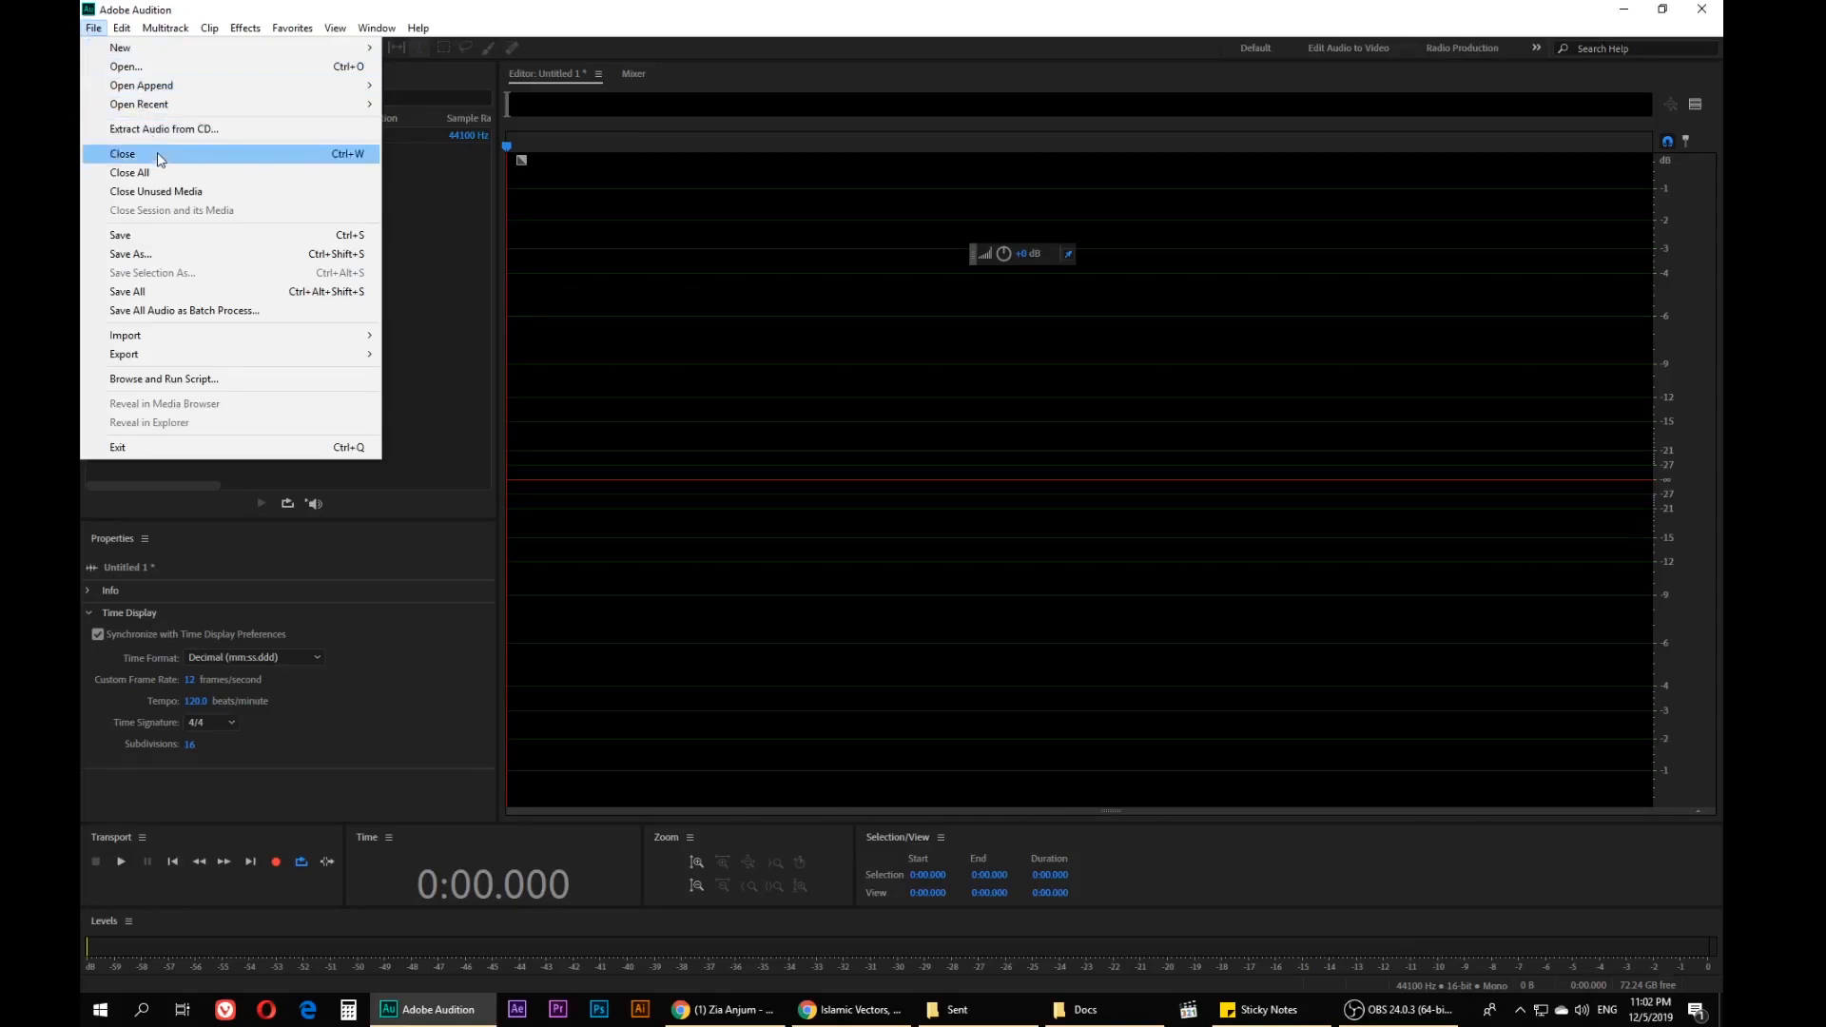
click(139, 68)
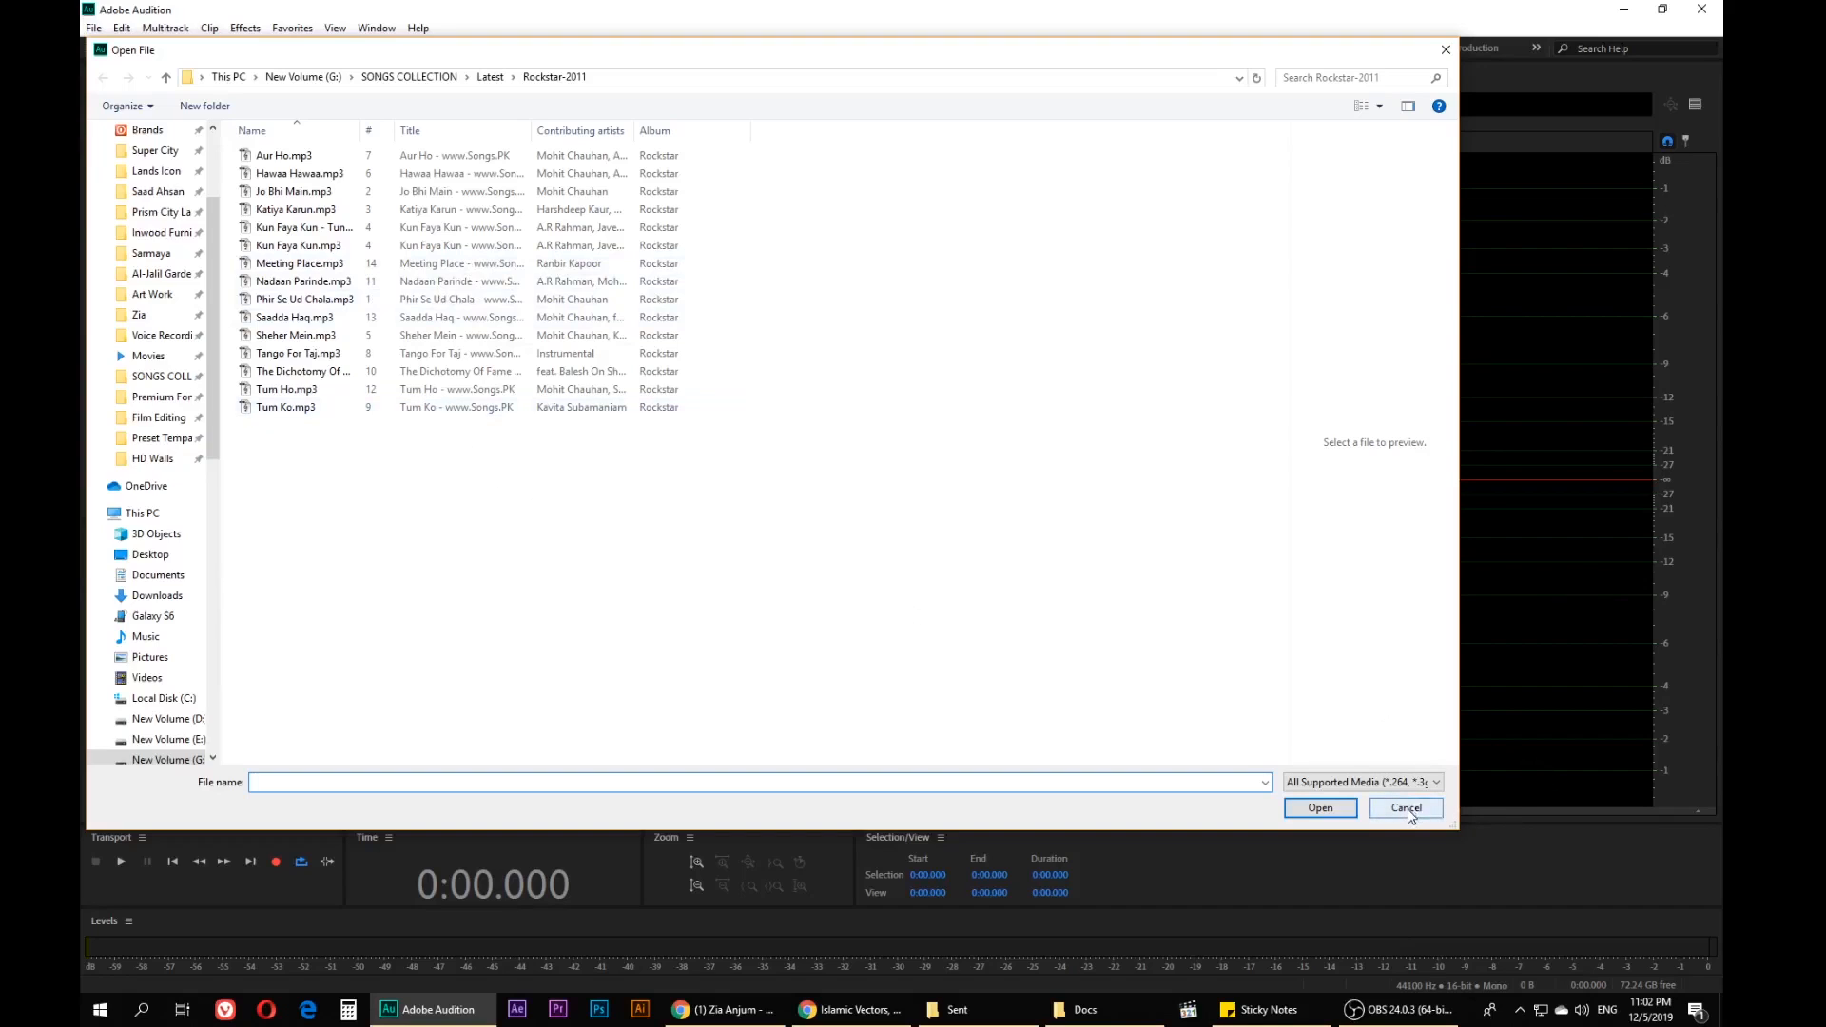
click(1406, 810)
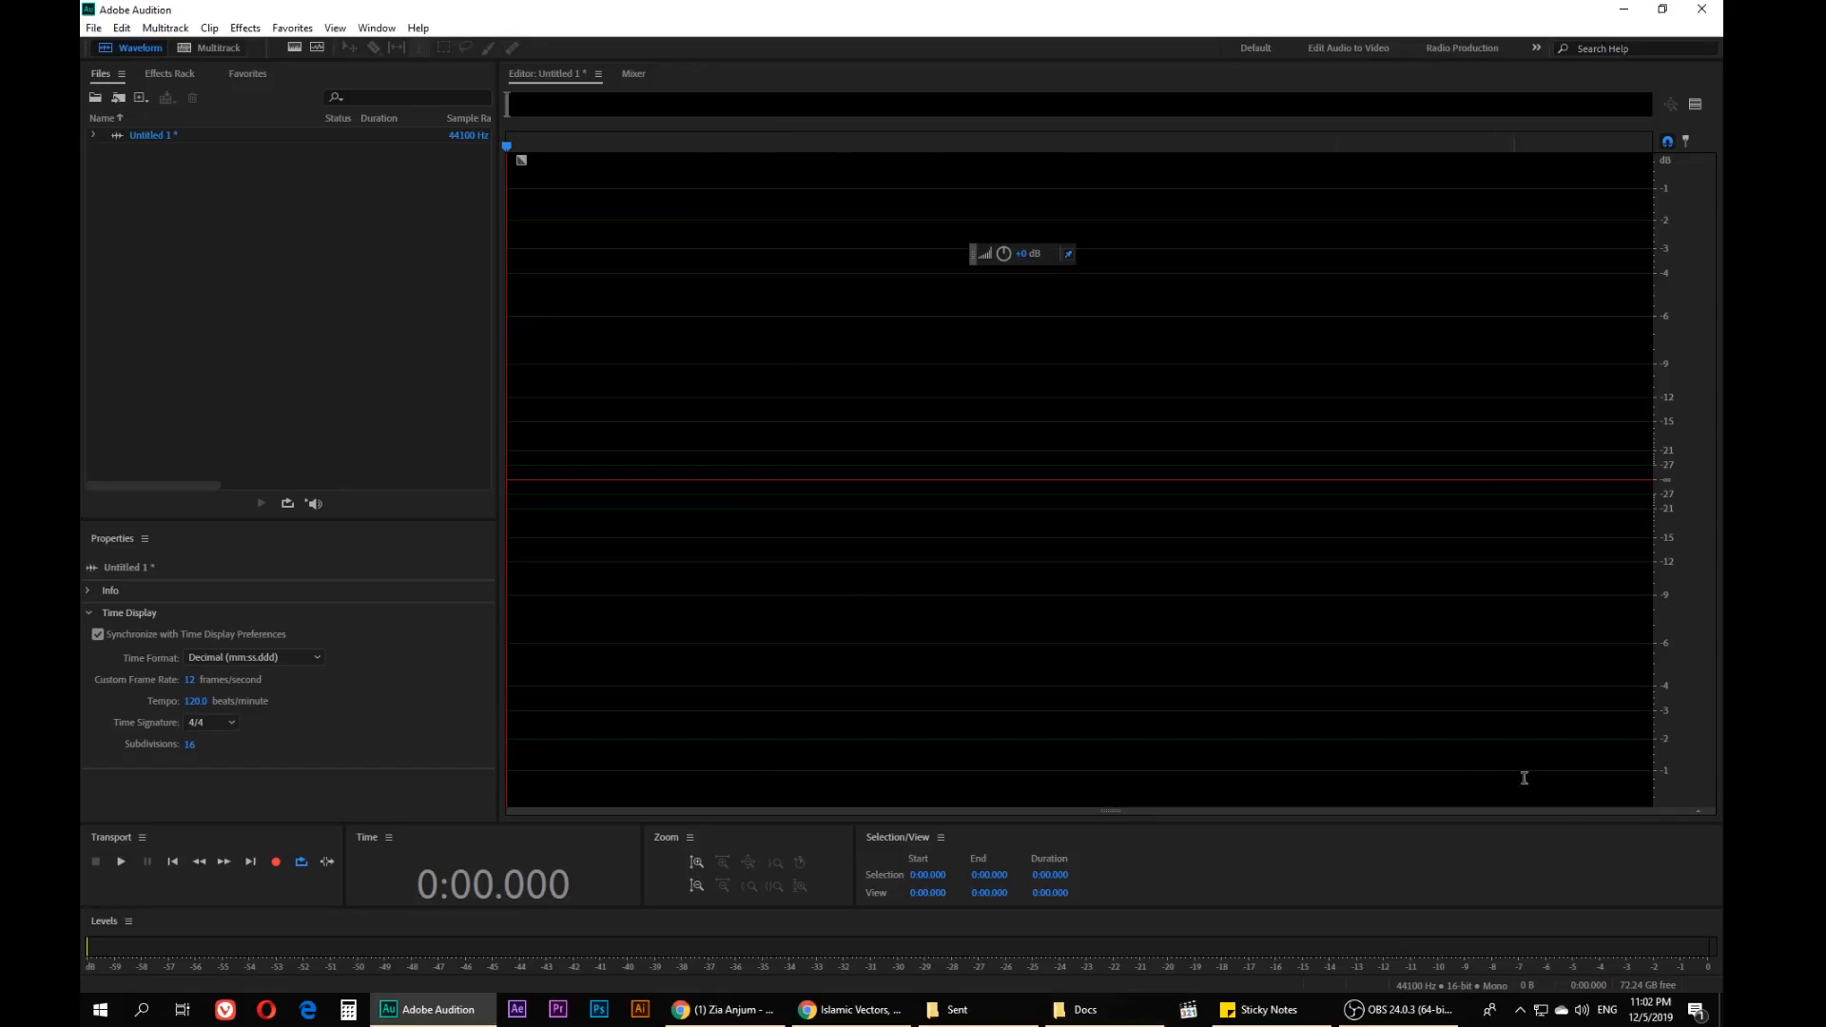
click(1722, 1013)
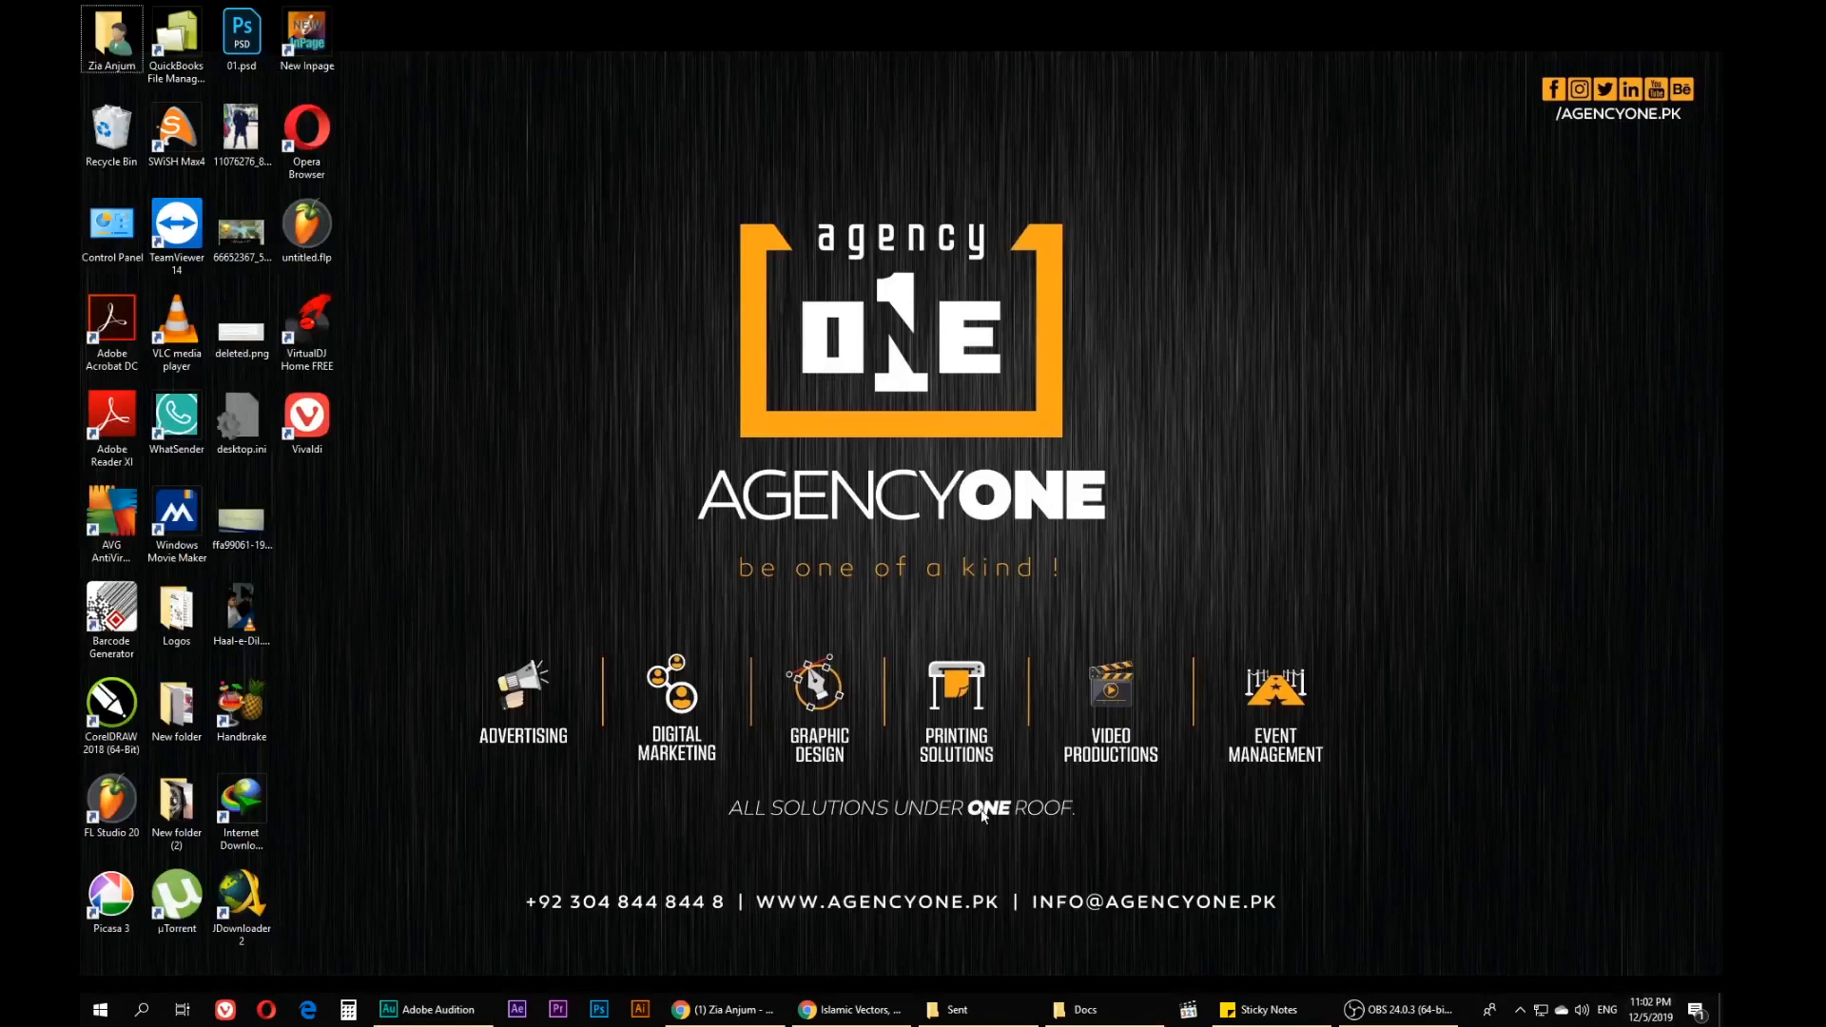
click(433, 1009)
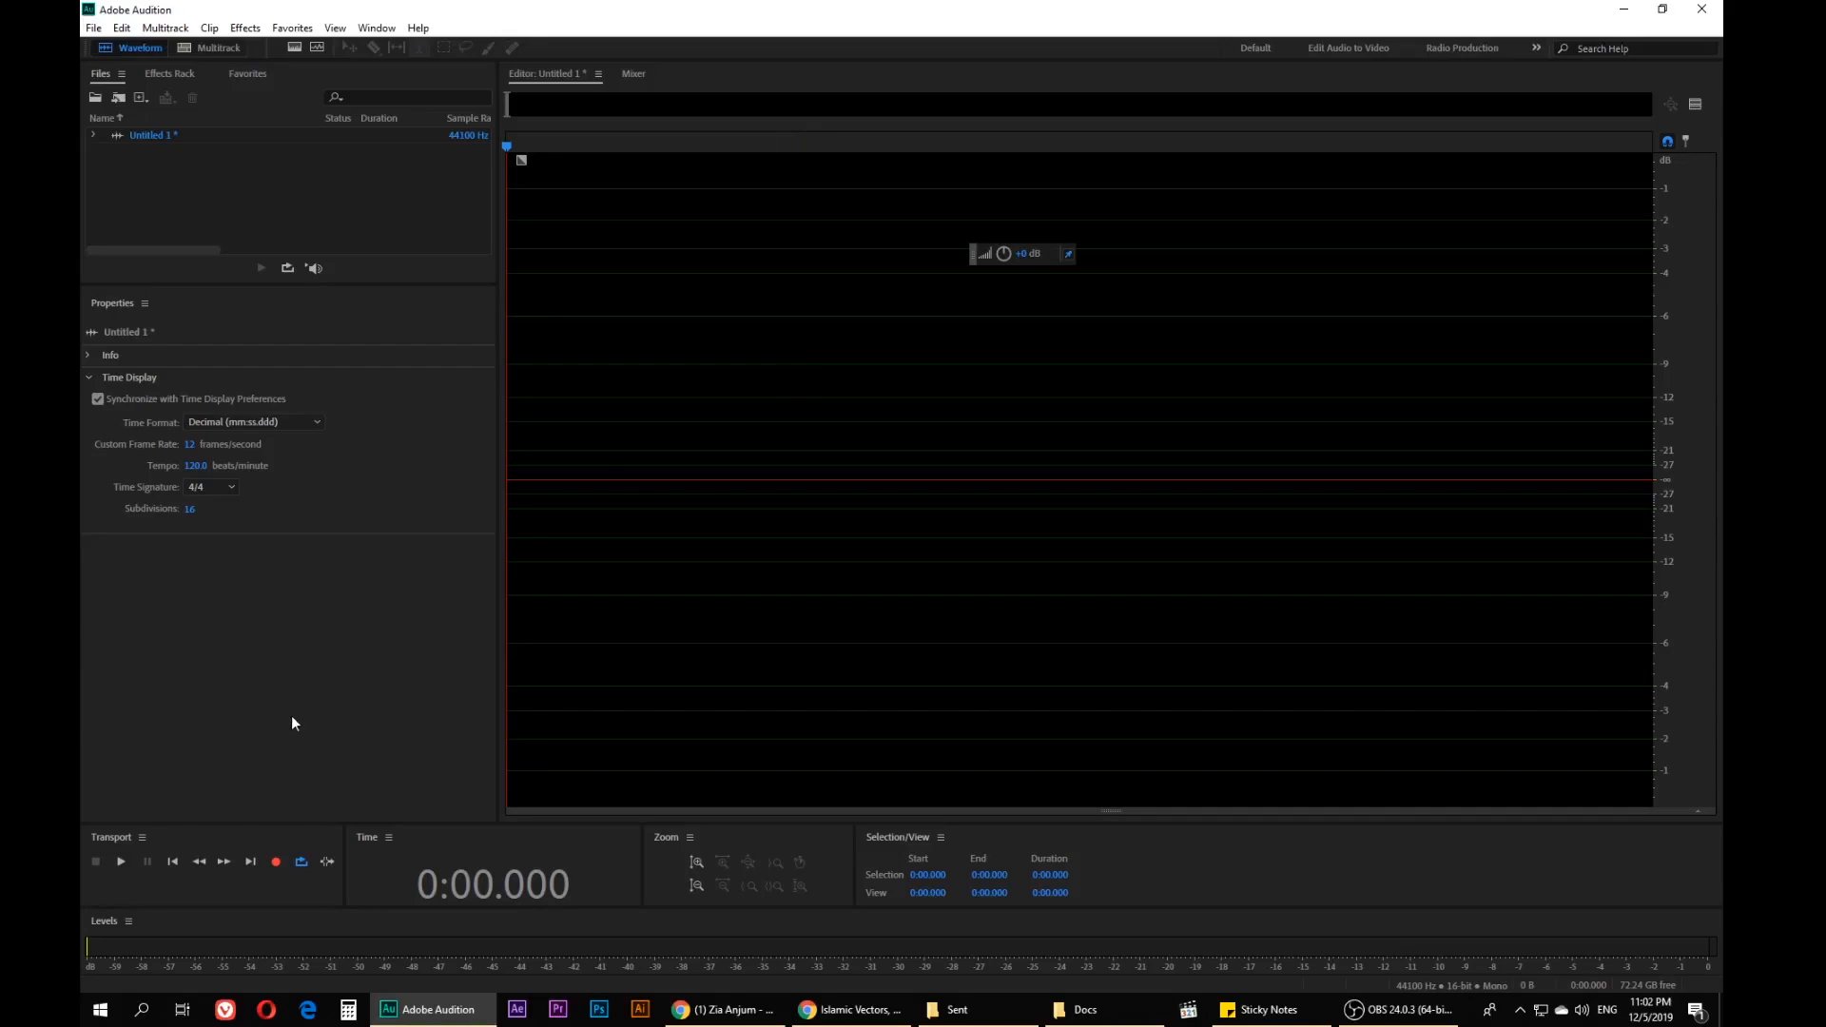
Record a voice take of about 33 seconds into the new audio file and play part of it back from about 2 seconds
click(276, 861)
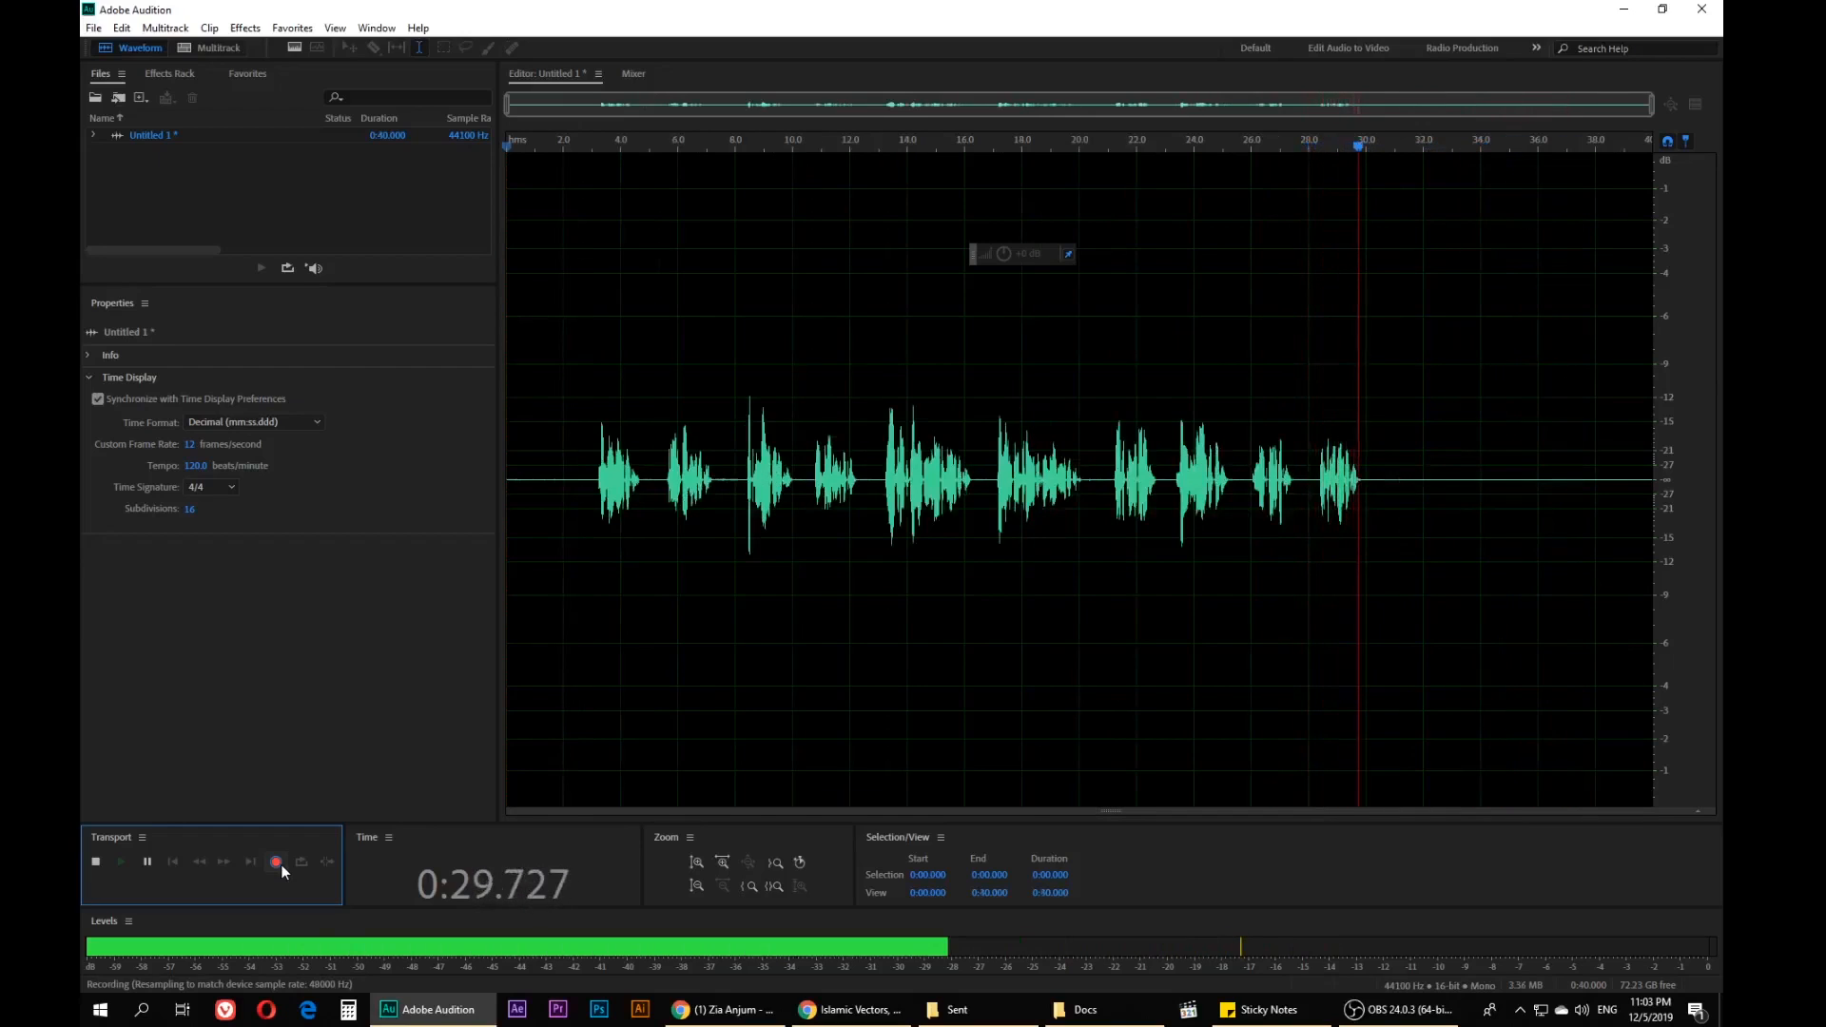
click(99, 866)
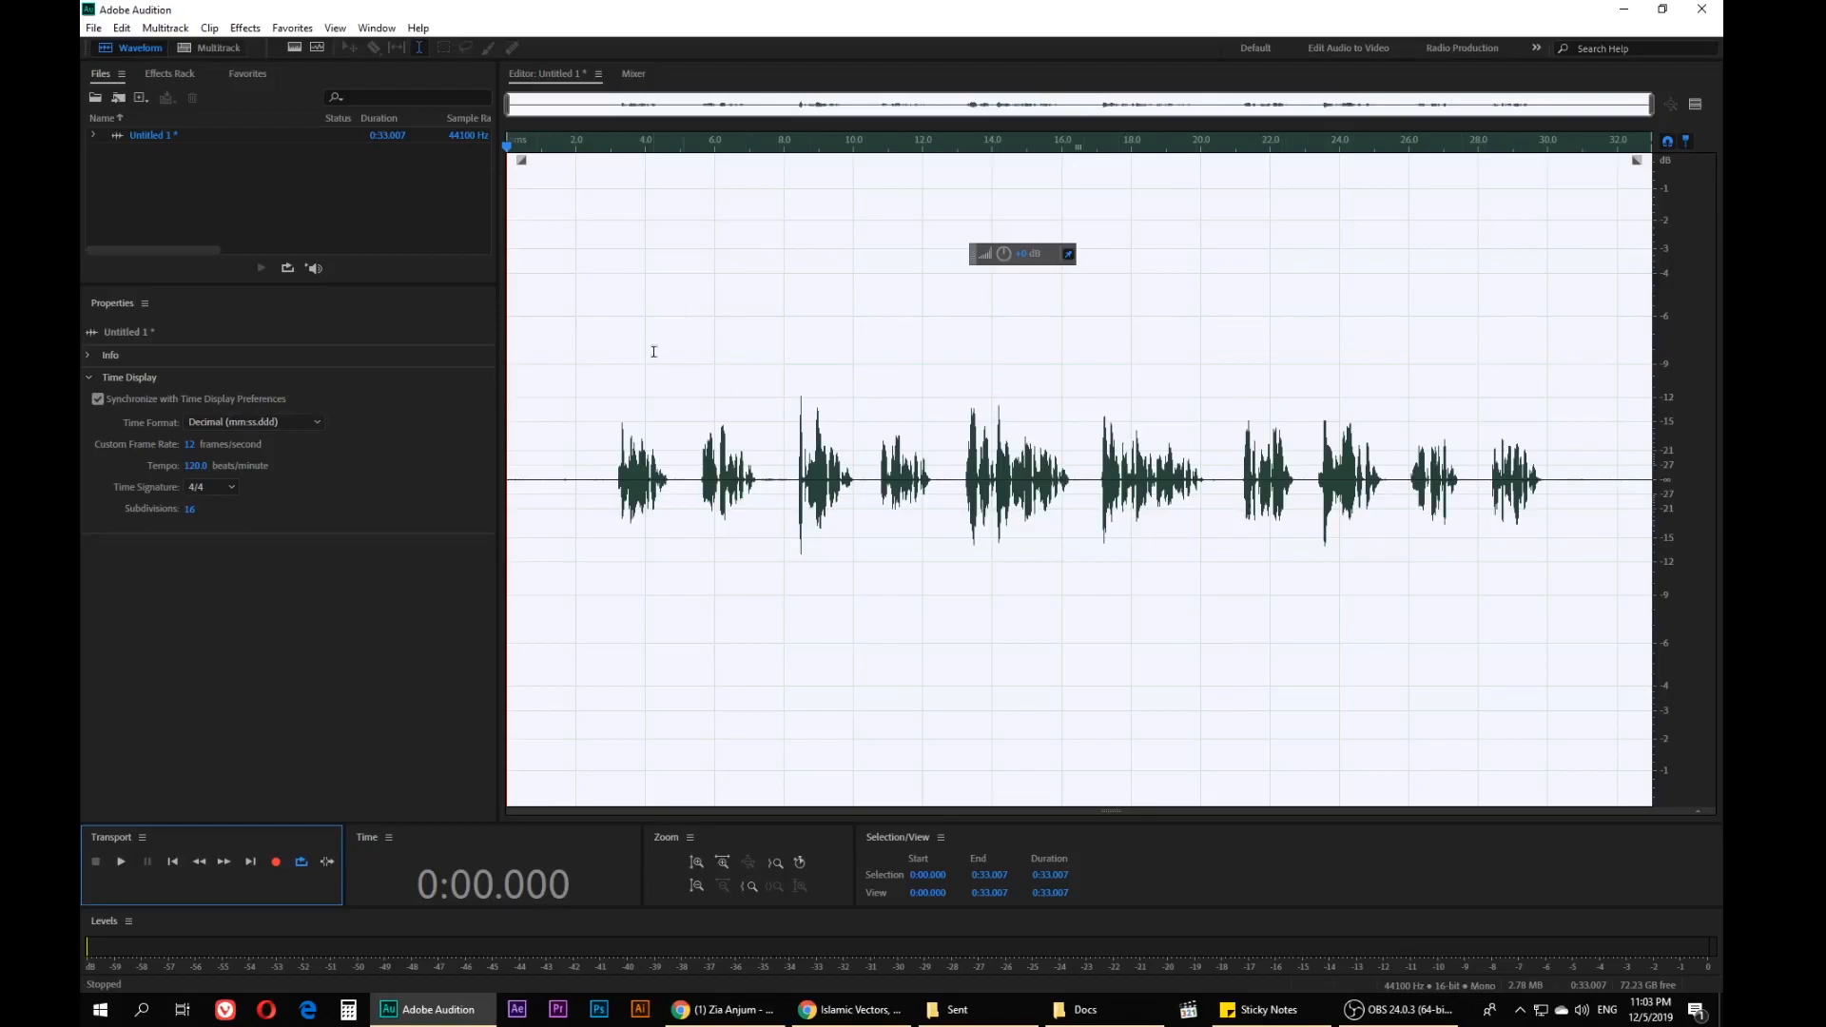
click(589, 147)
key(space)
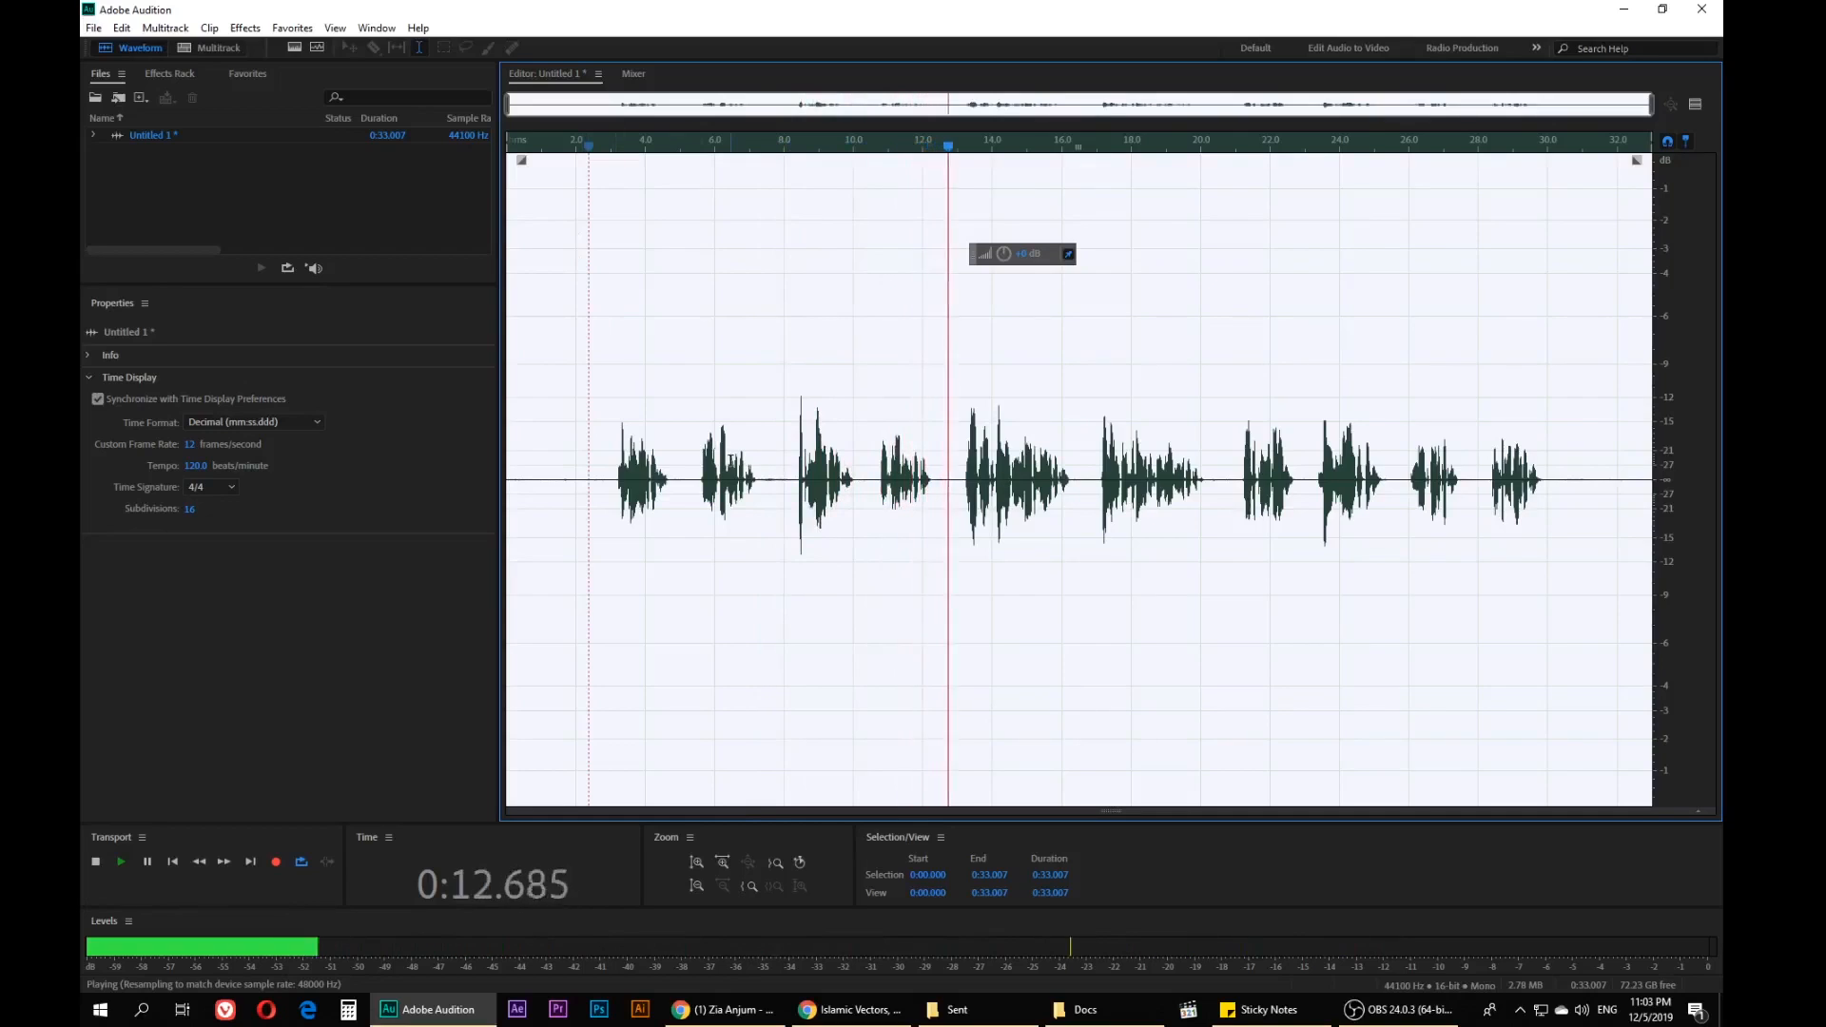
key(space)
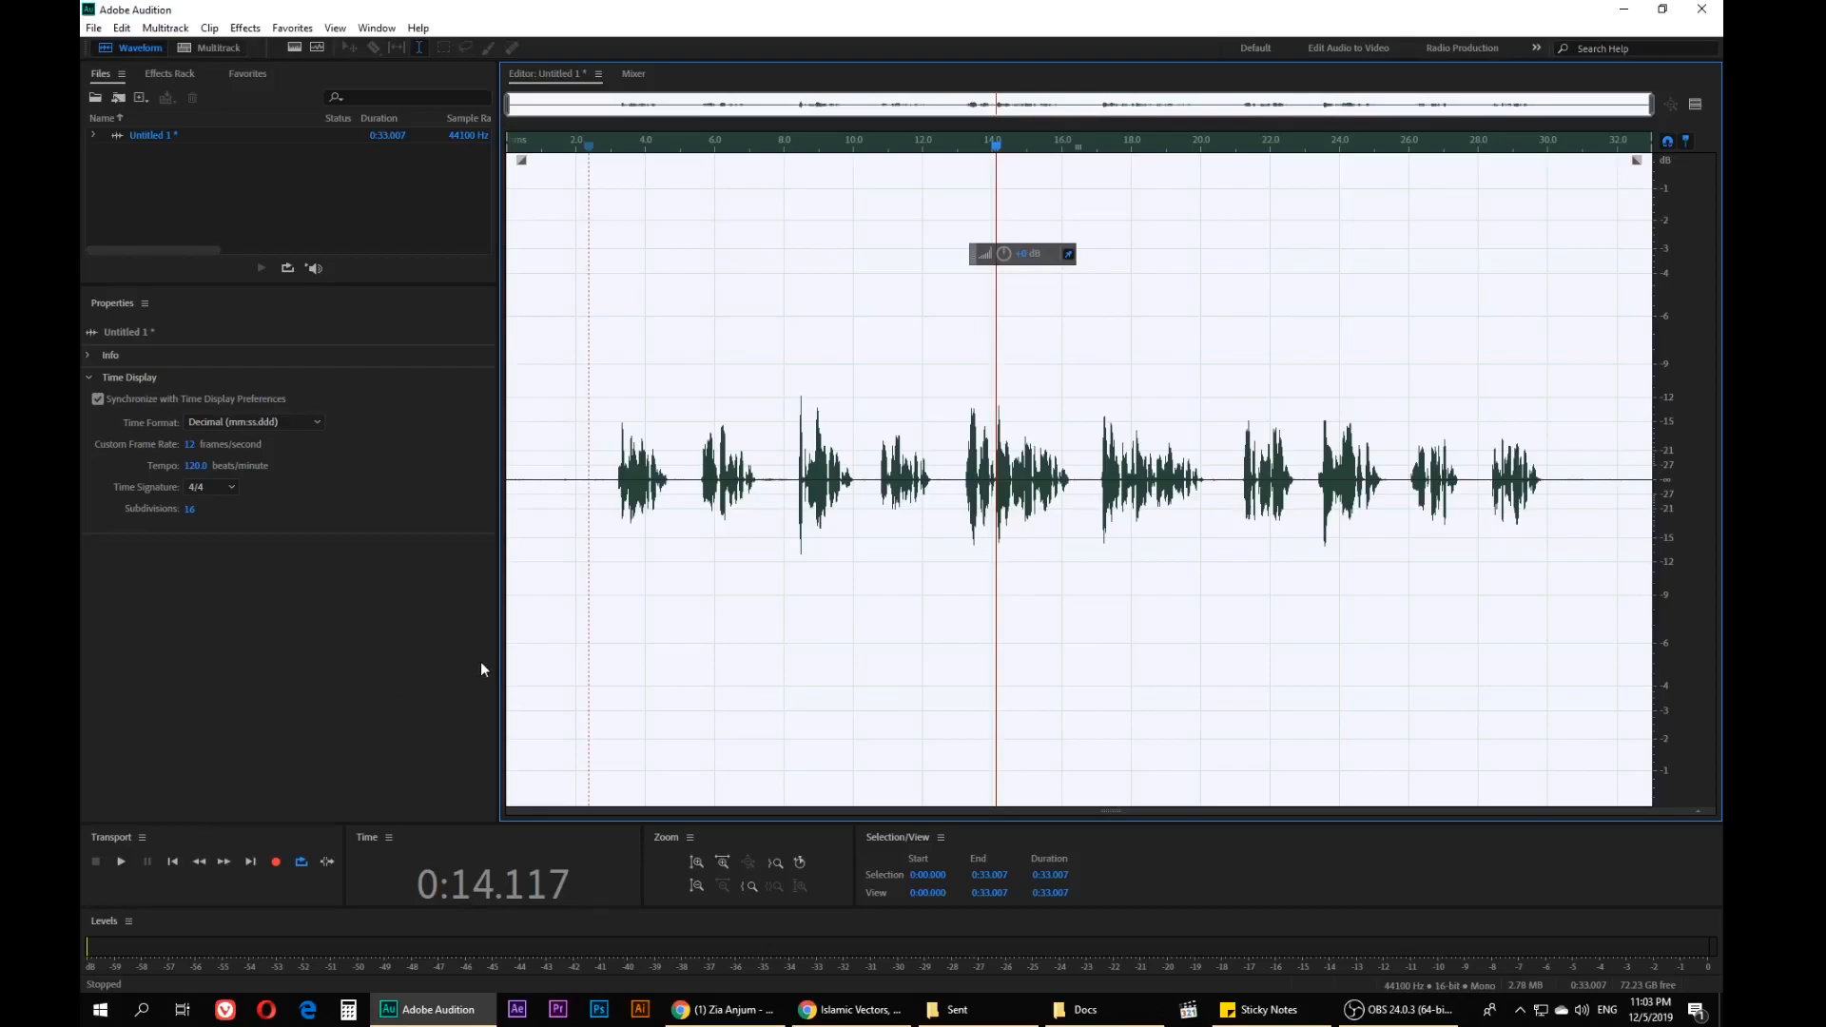
key(space)
key(space)
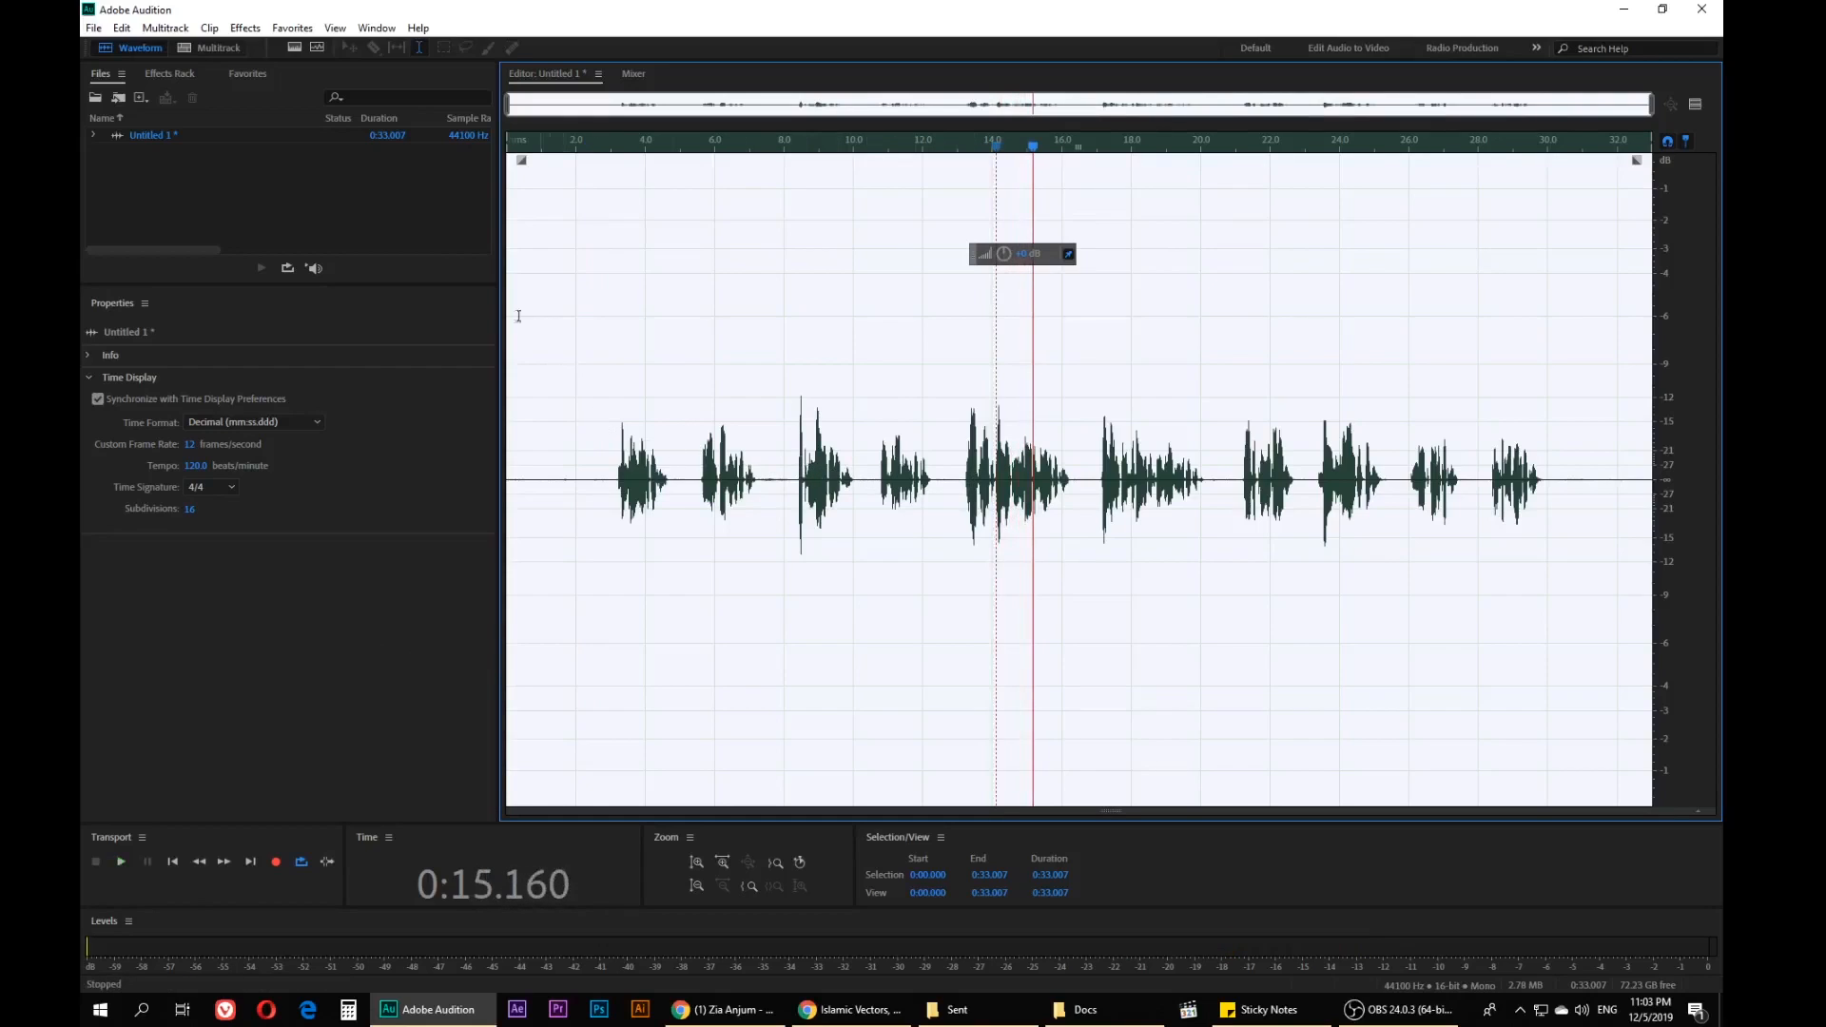
Select the silent opening of the recording, about 3 seconds long, and clear the selection
drag(412, 284, 410, 406)
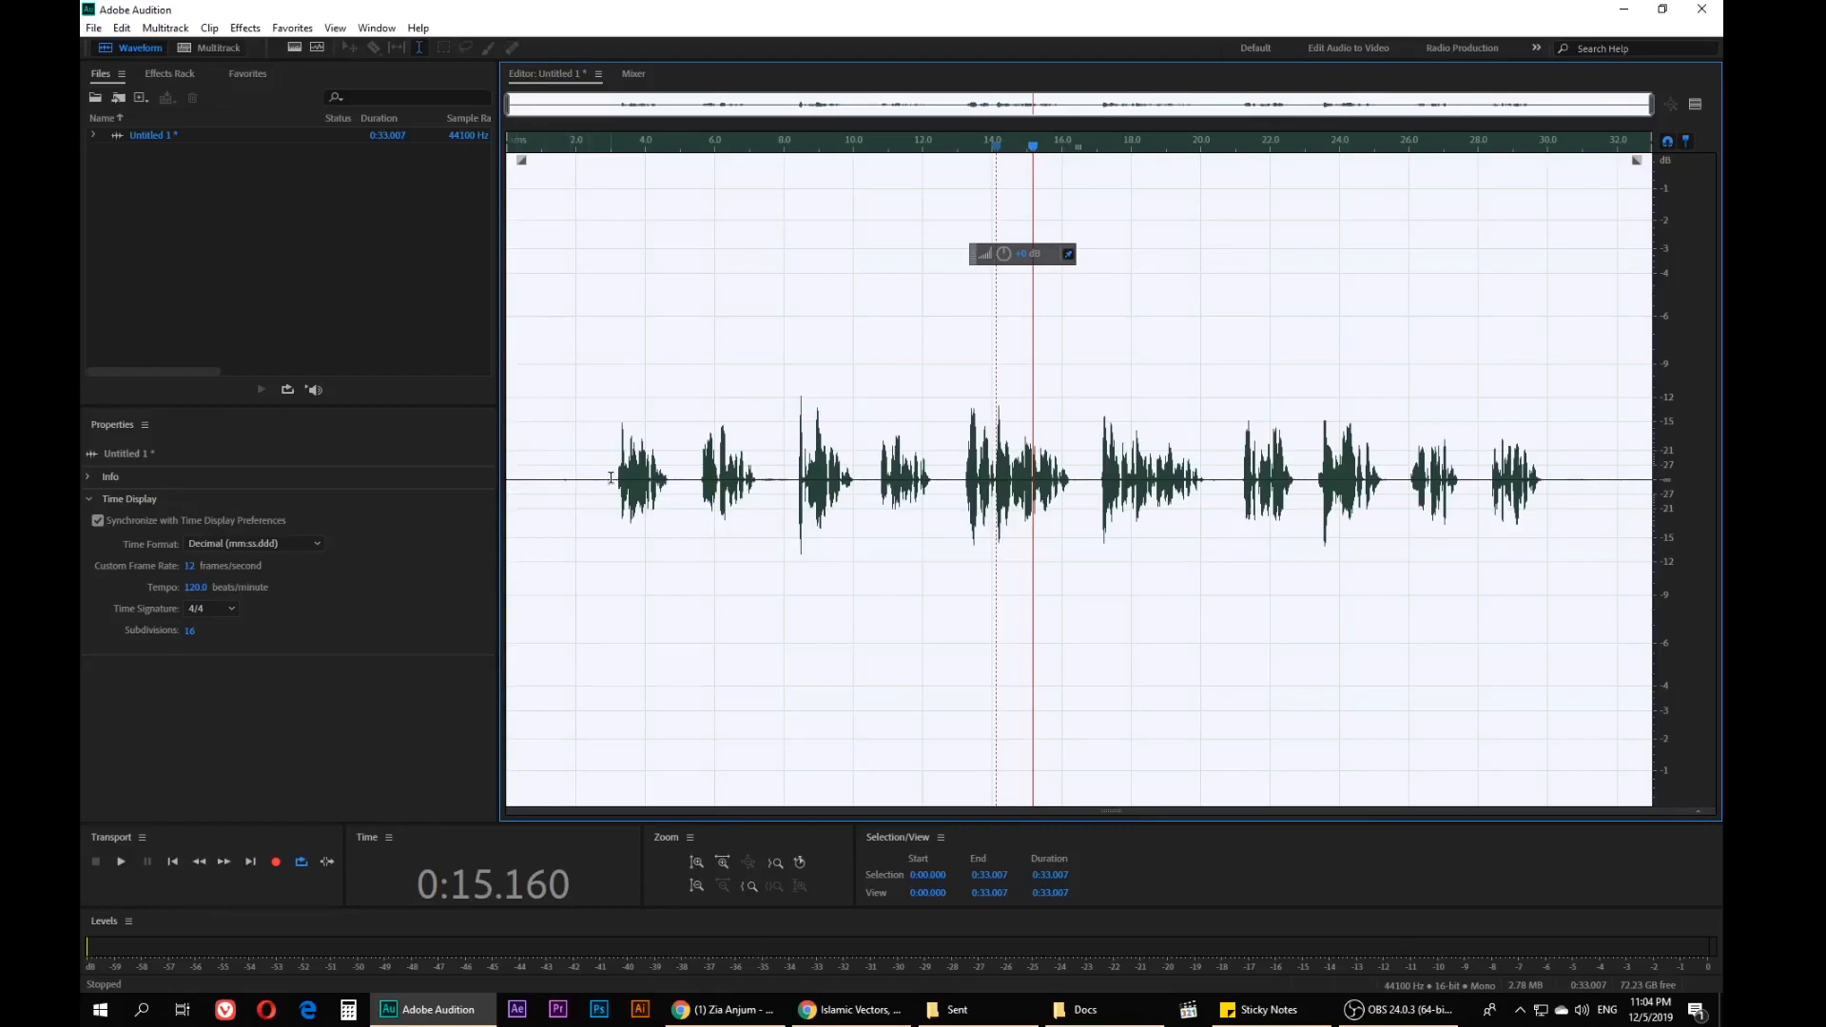
drag(612, 482, 507, 483)
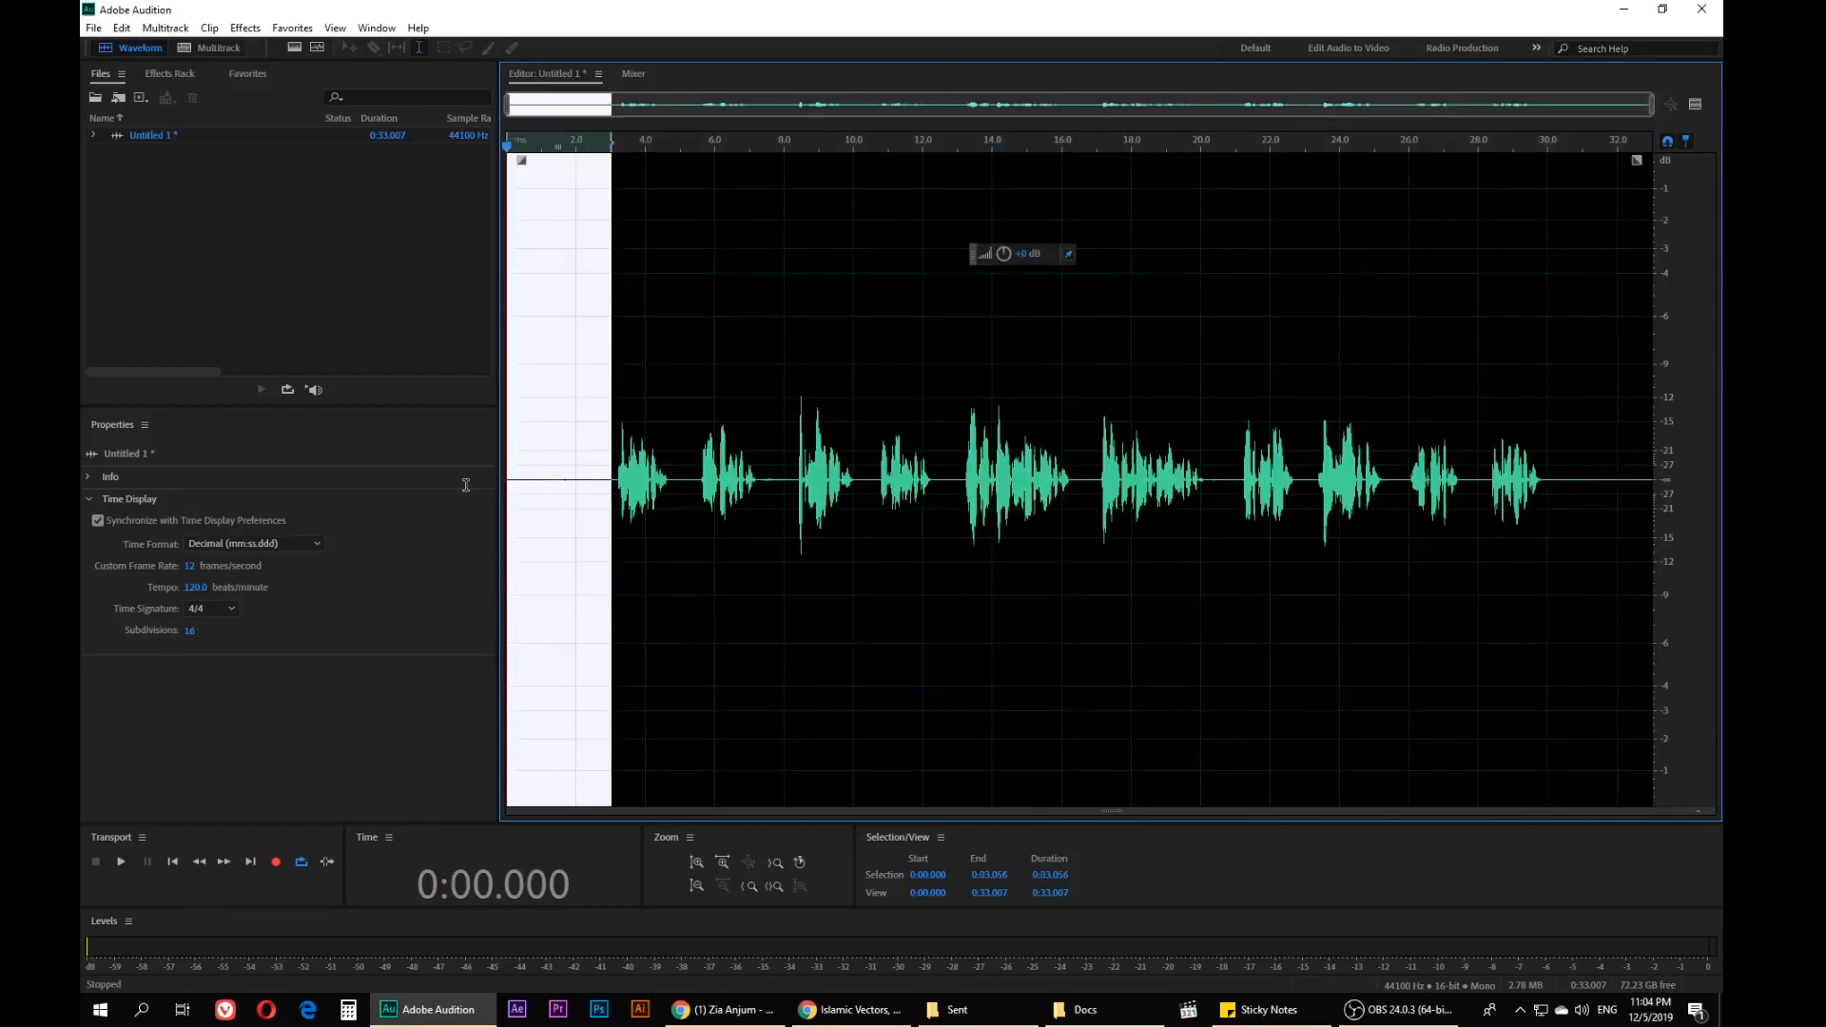
click(595, 484)
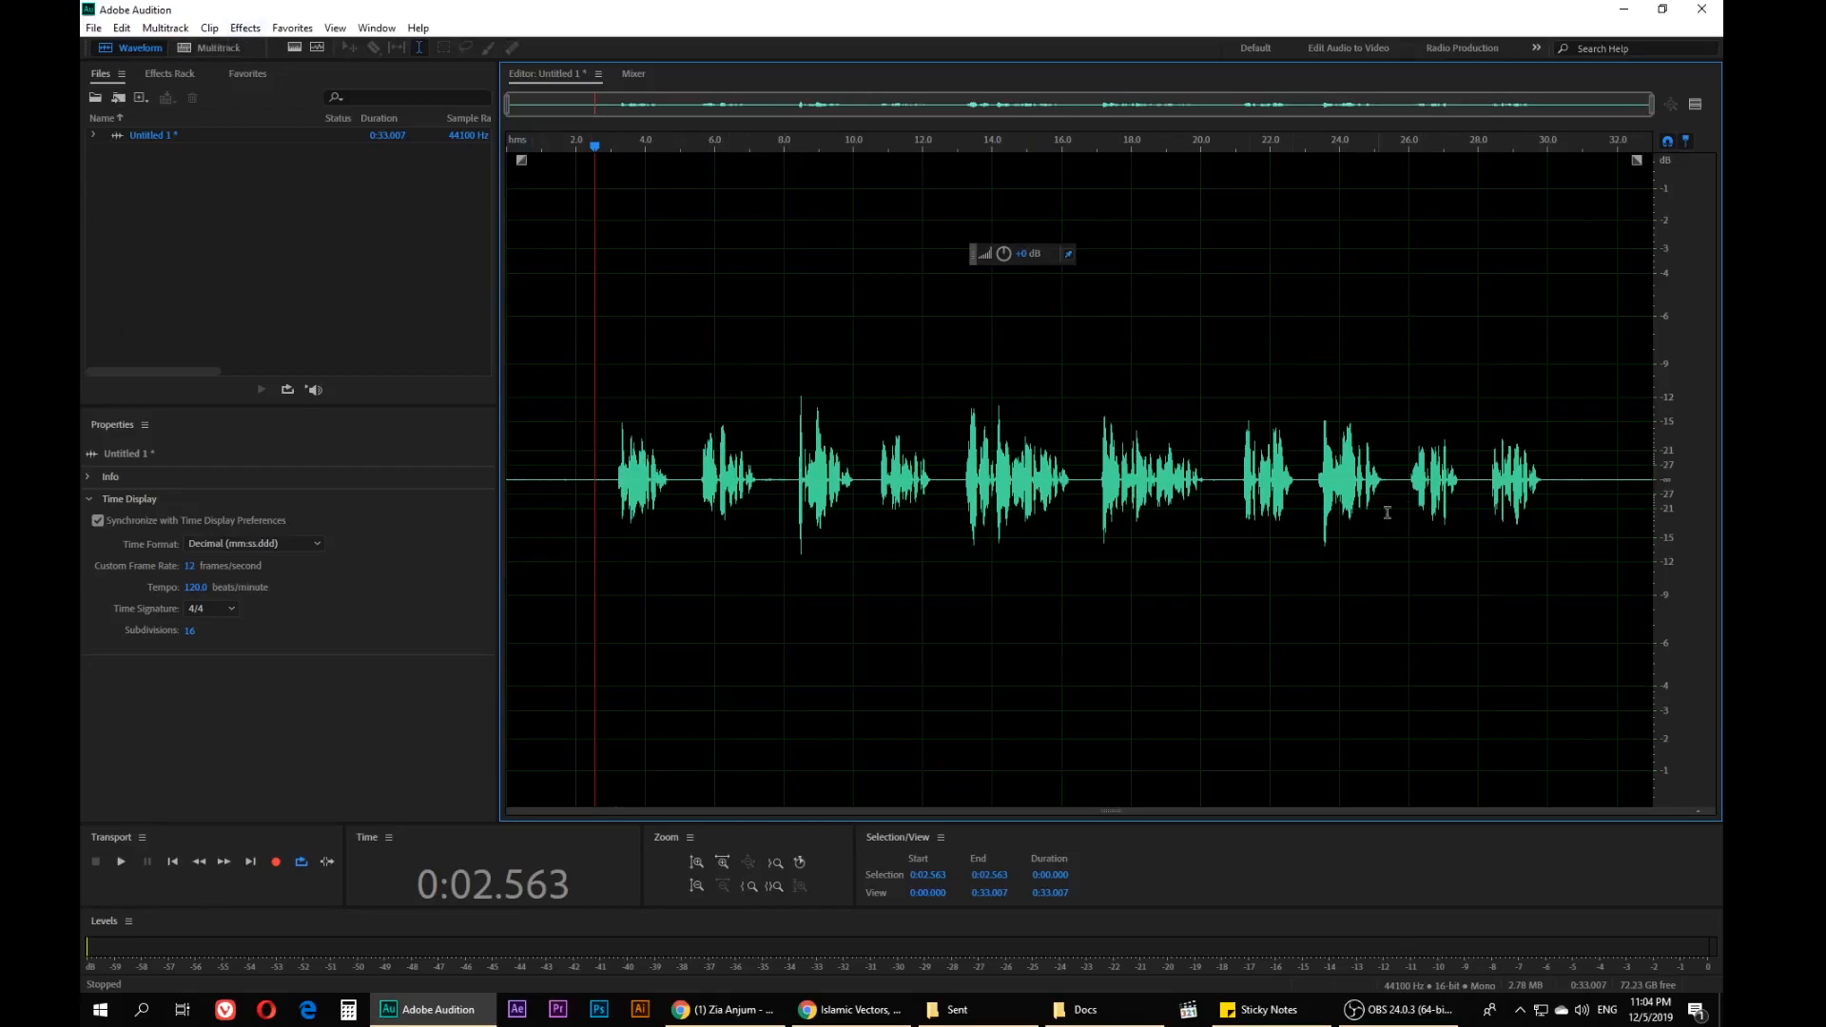
Preview Adaptive Noise Reduction with its Default preset on the recording and apply it to the whole file
click(250, 30)
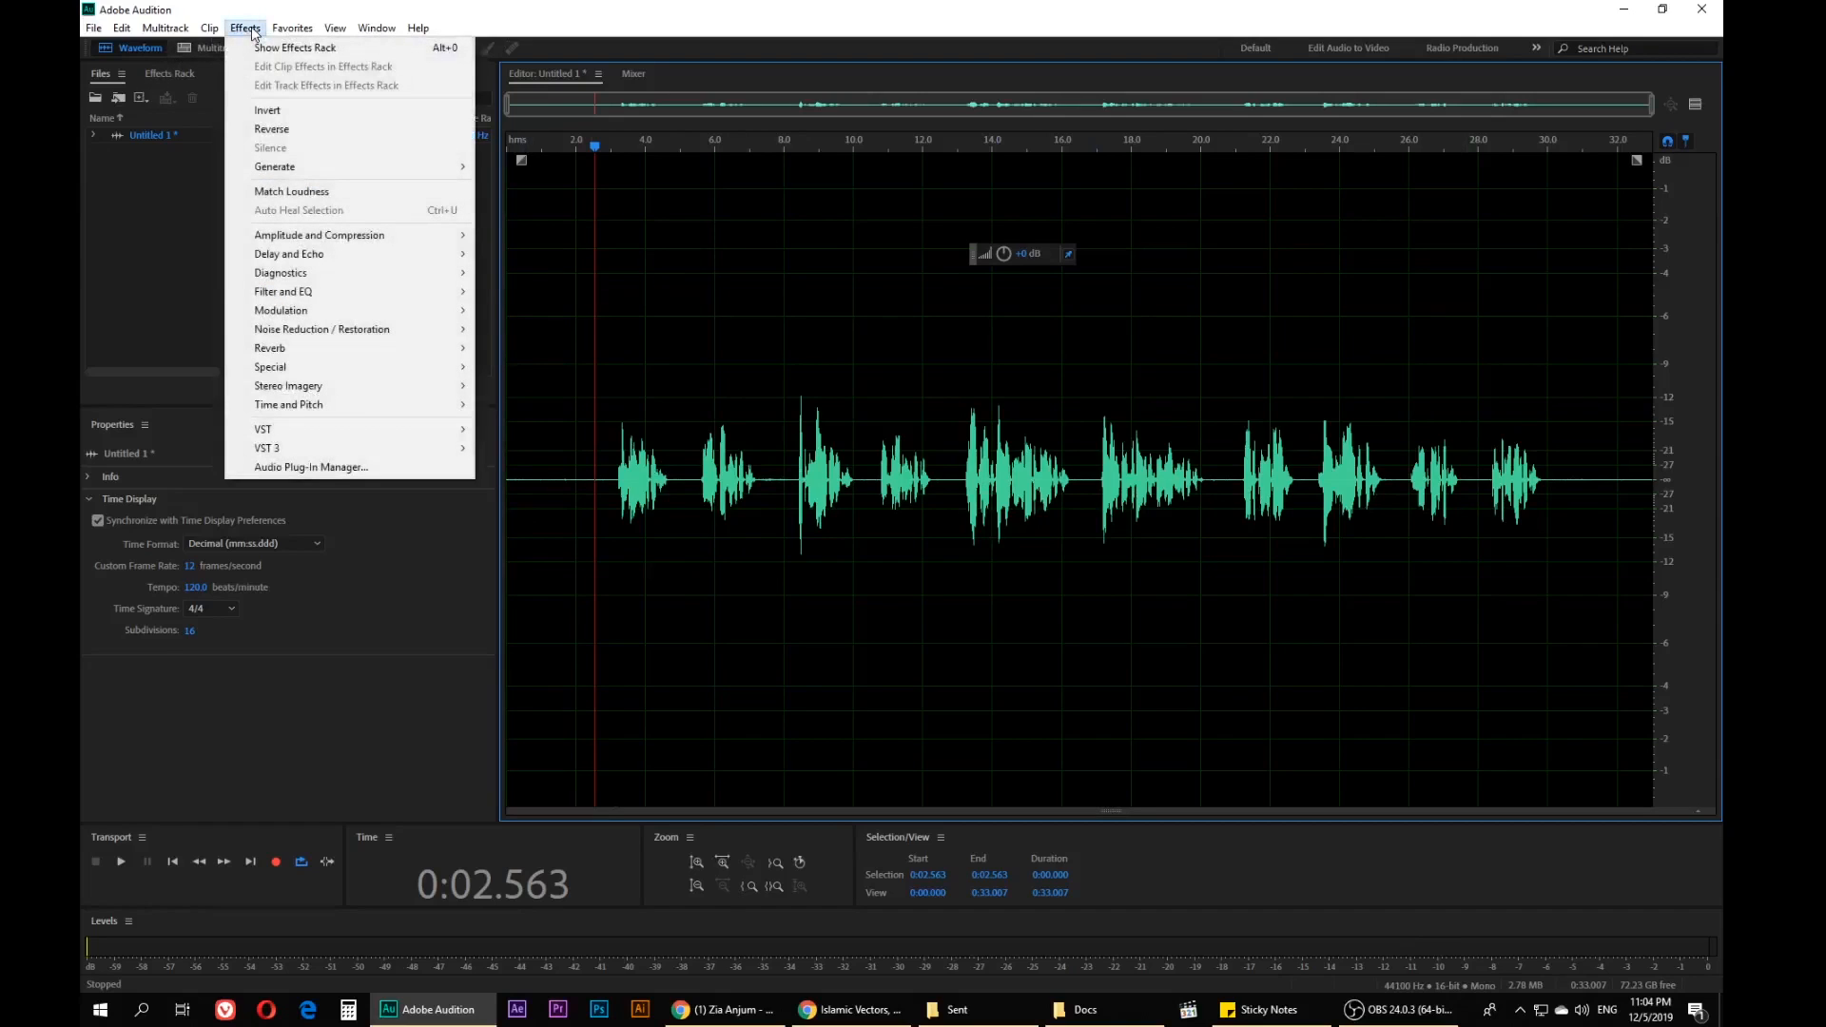
mouse_move(276, 333)
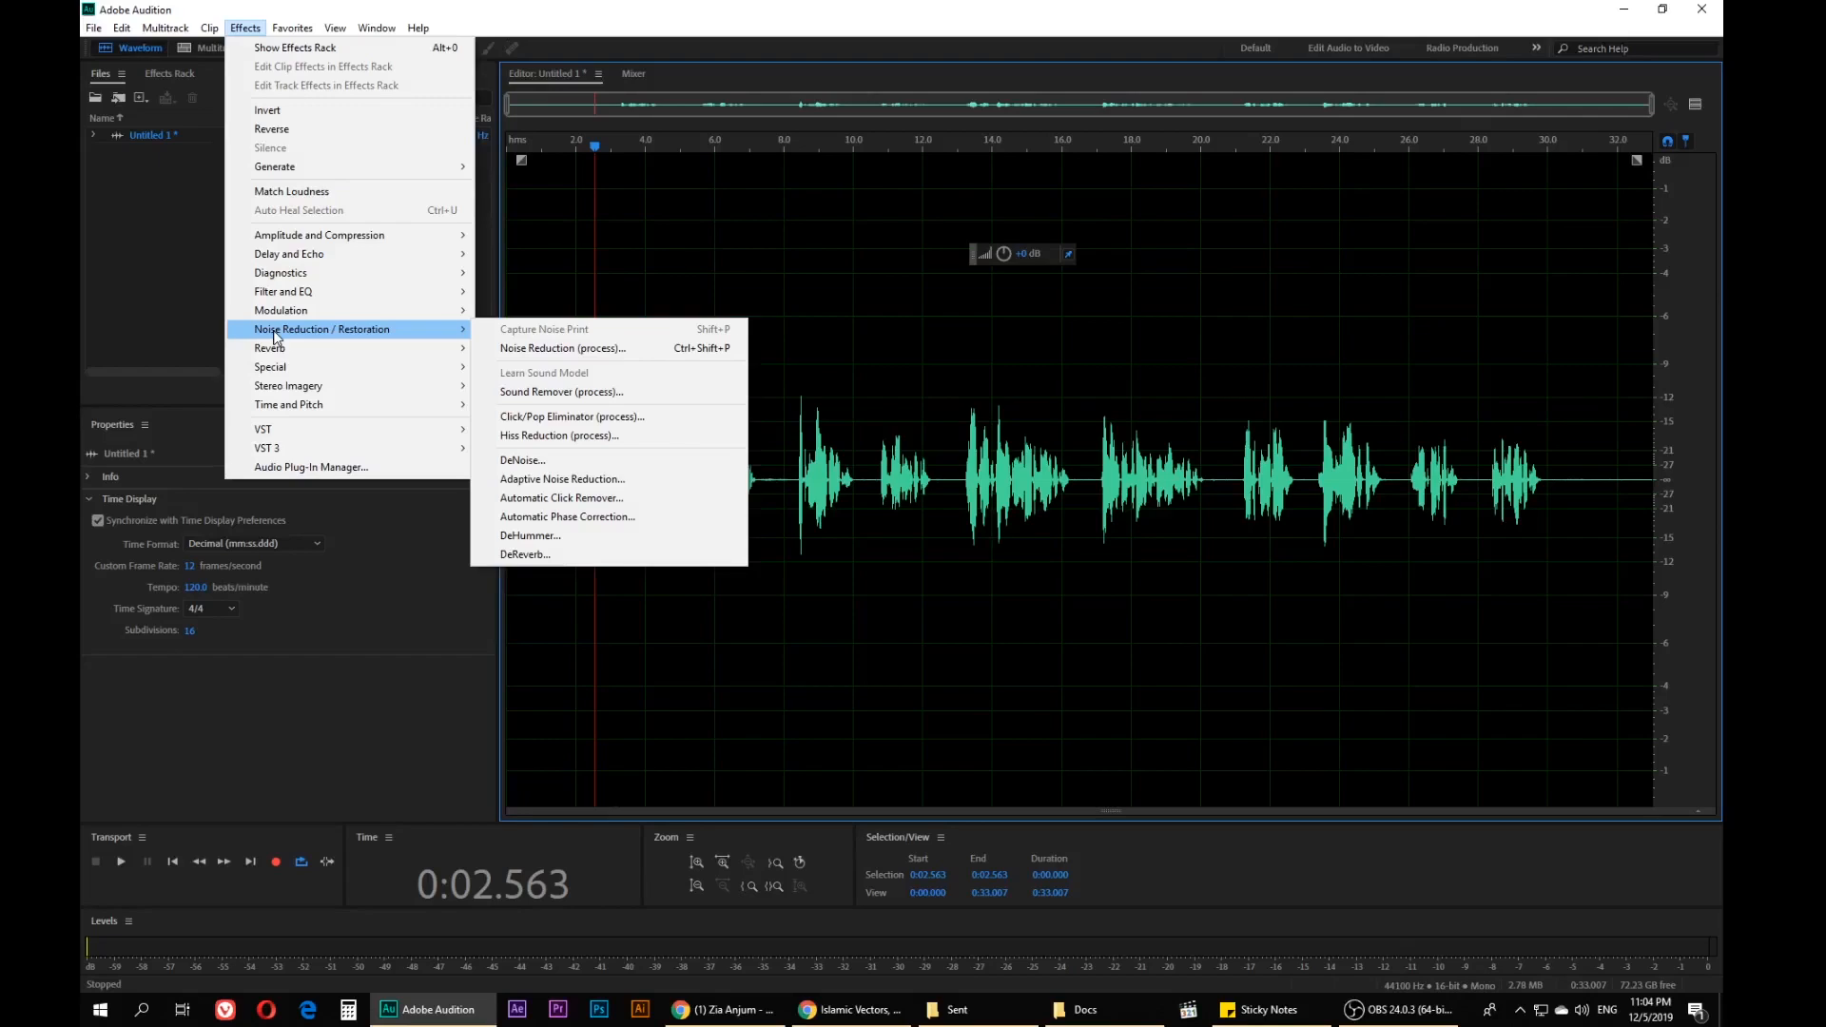
click(541, 481)
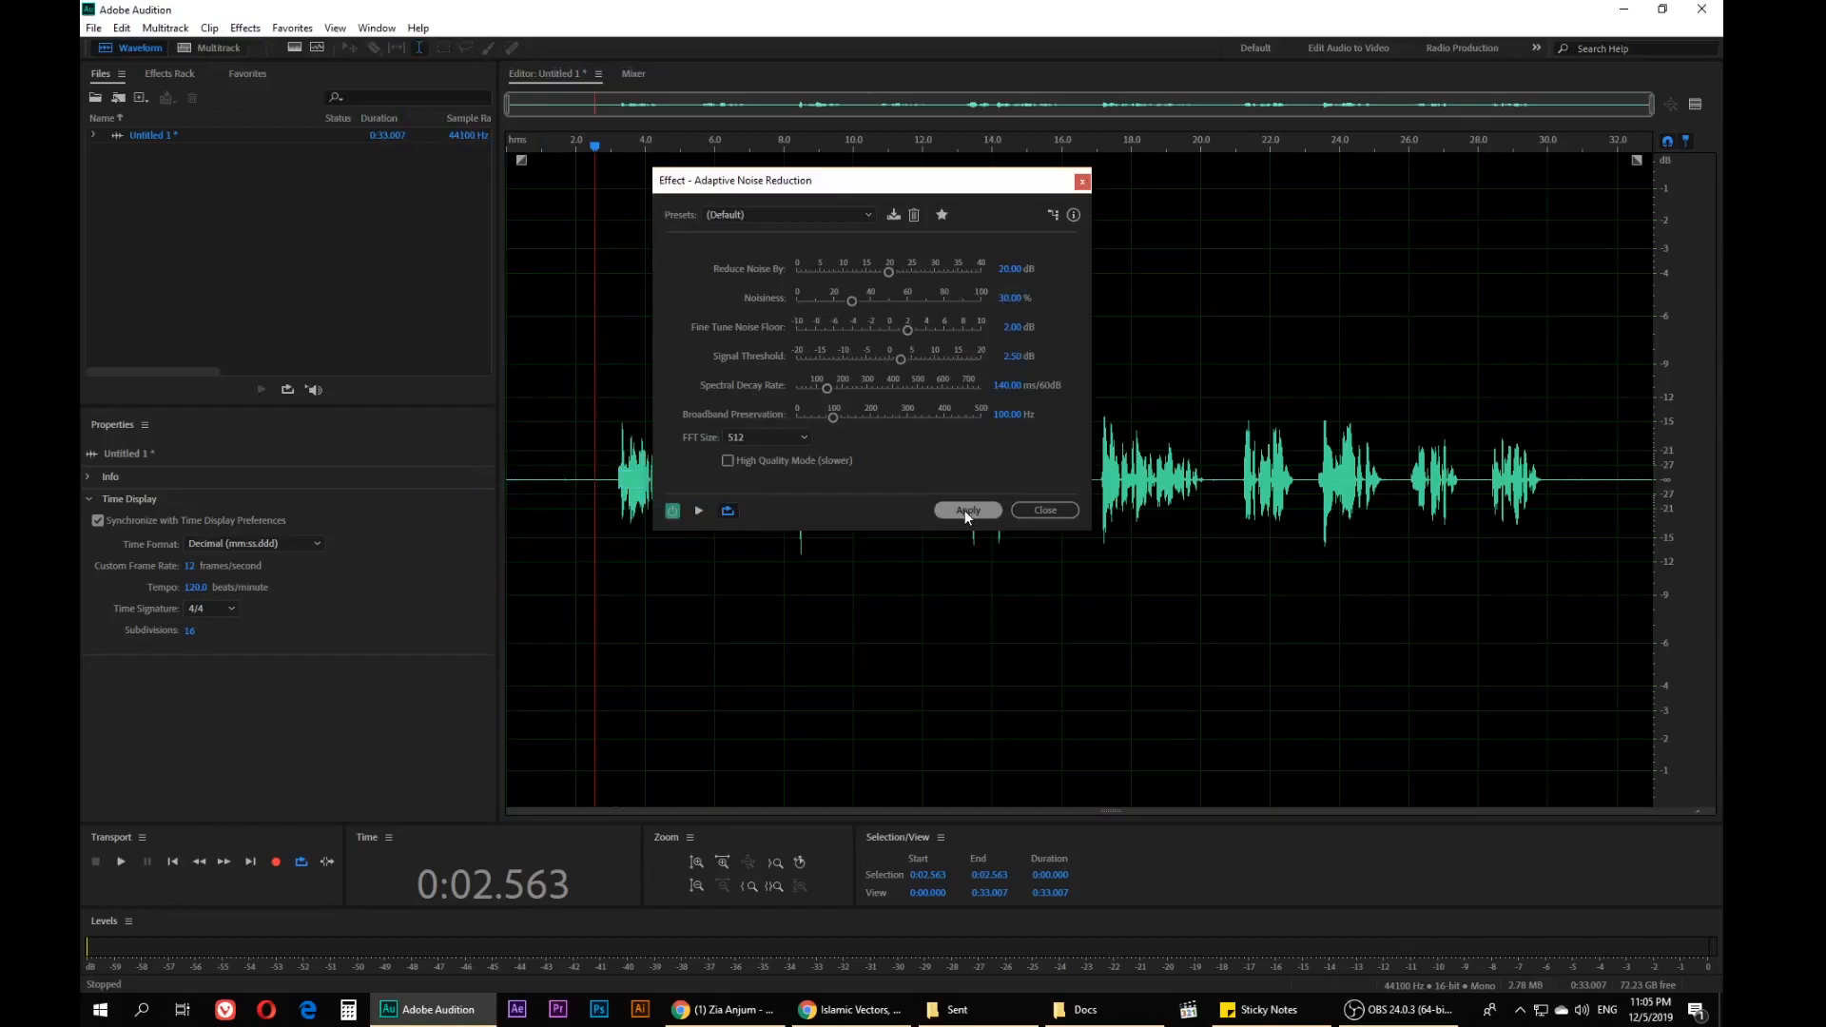
click(701, 510)
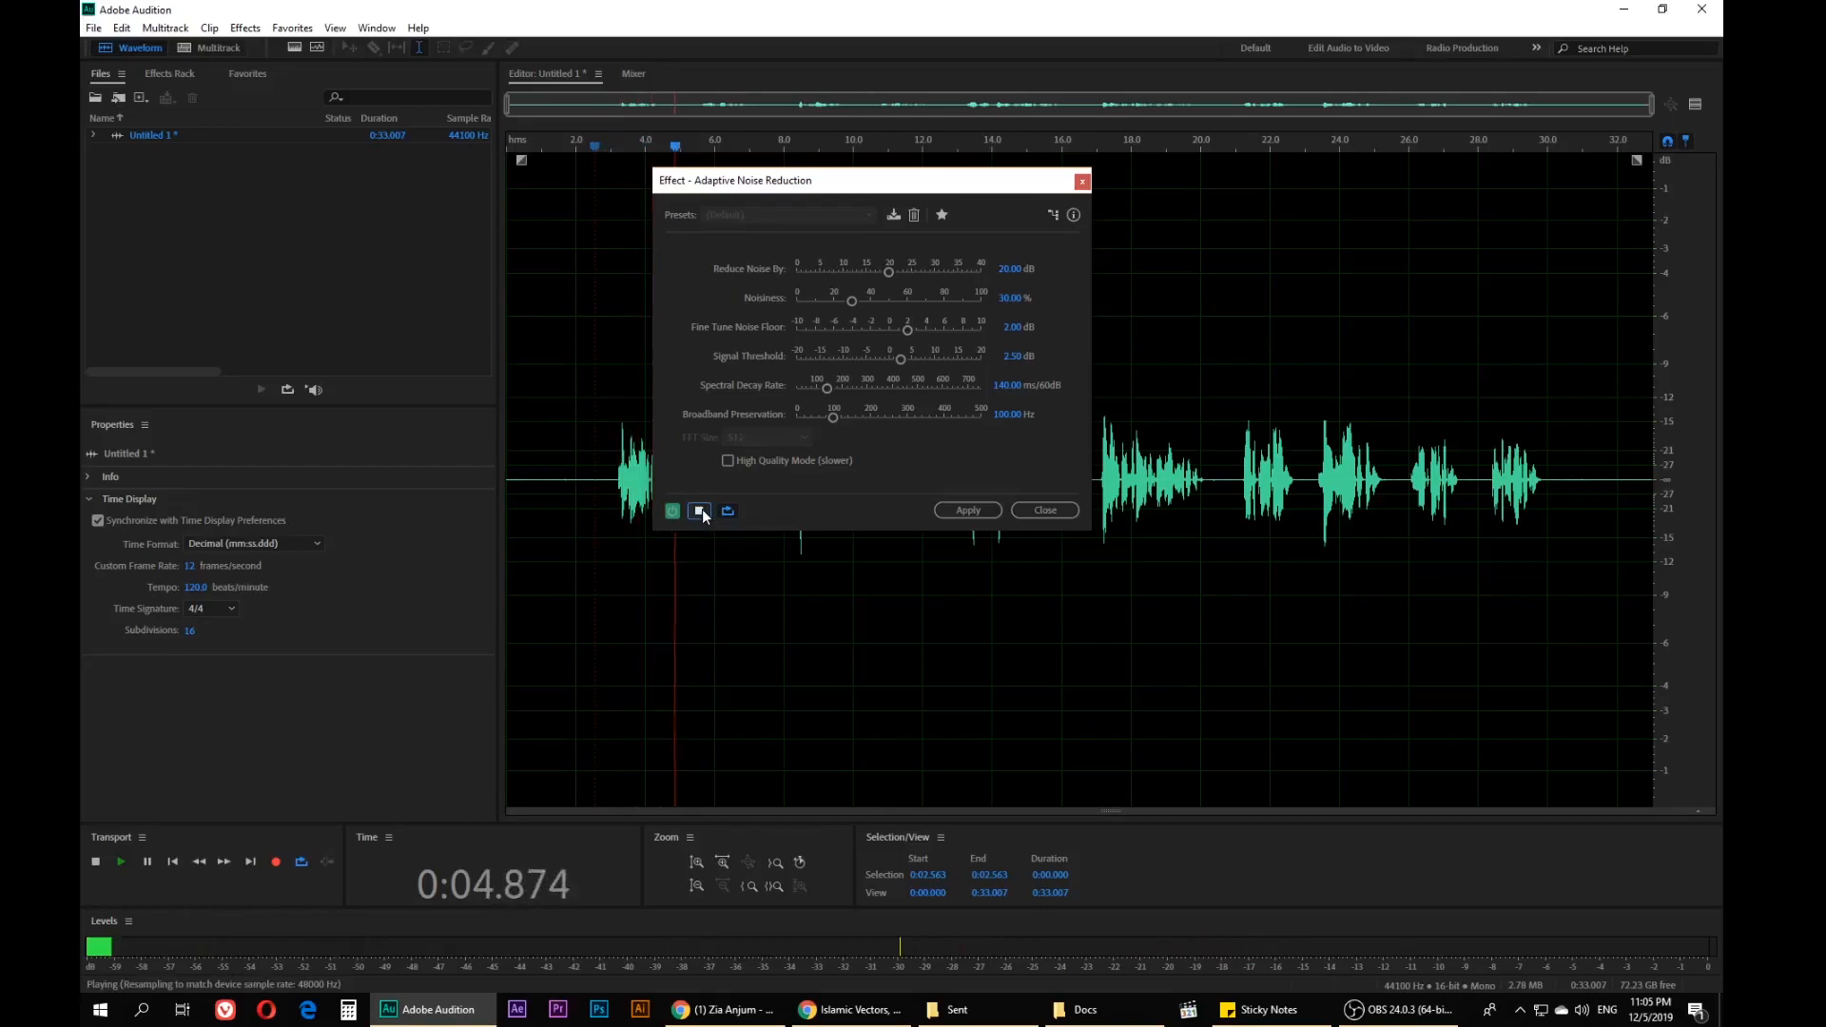
click(702, 511)
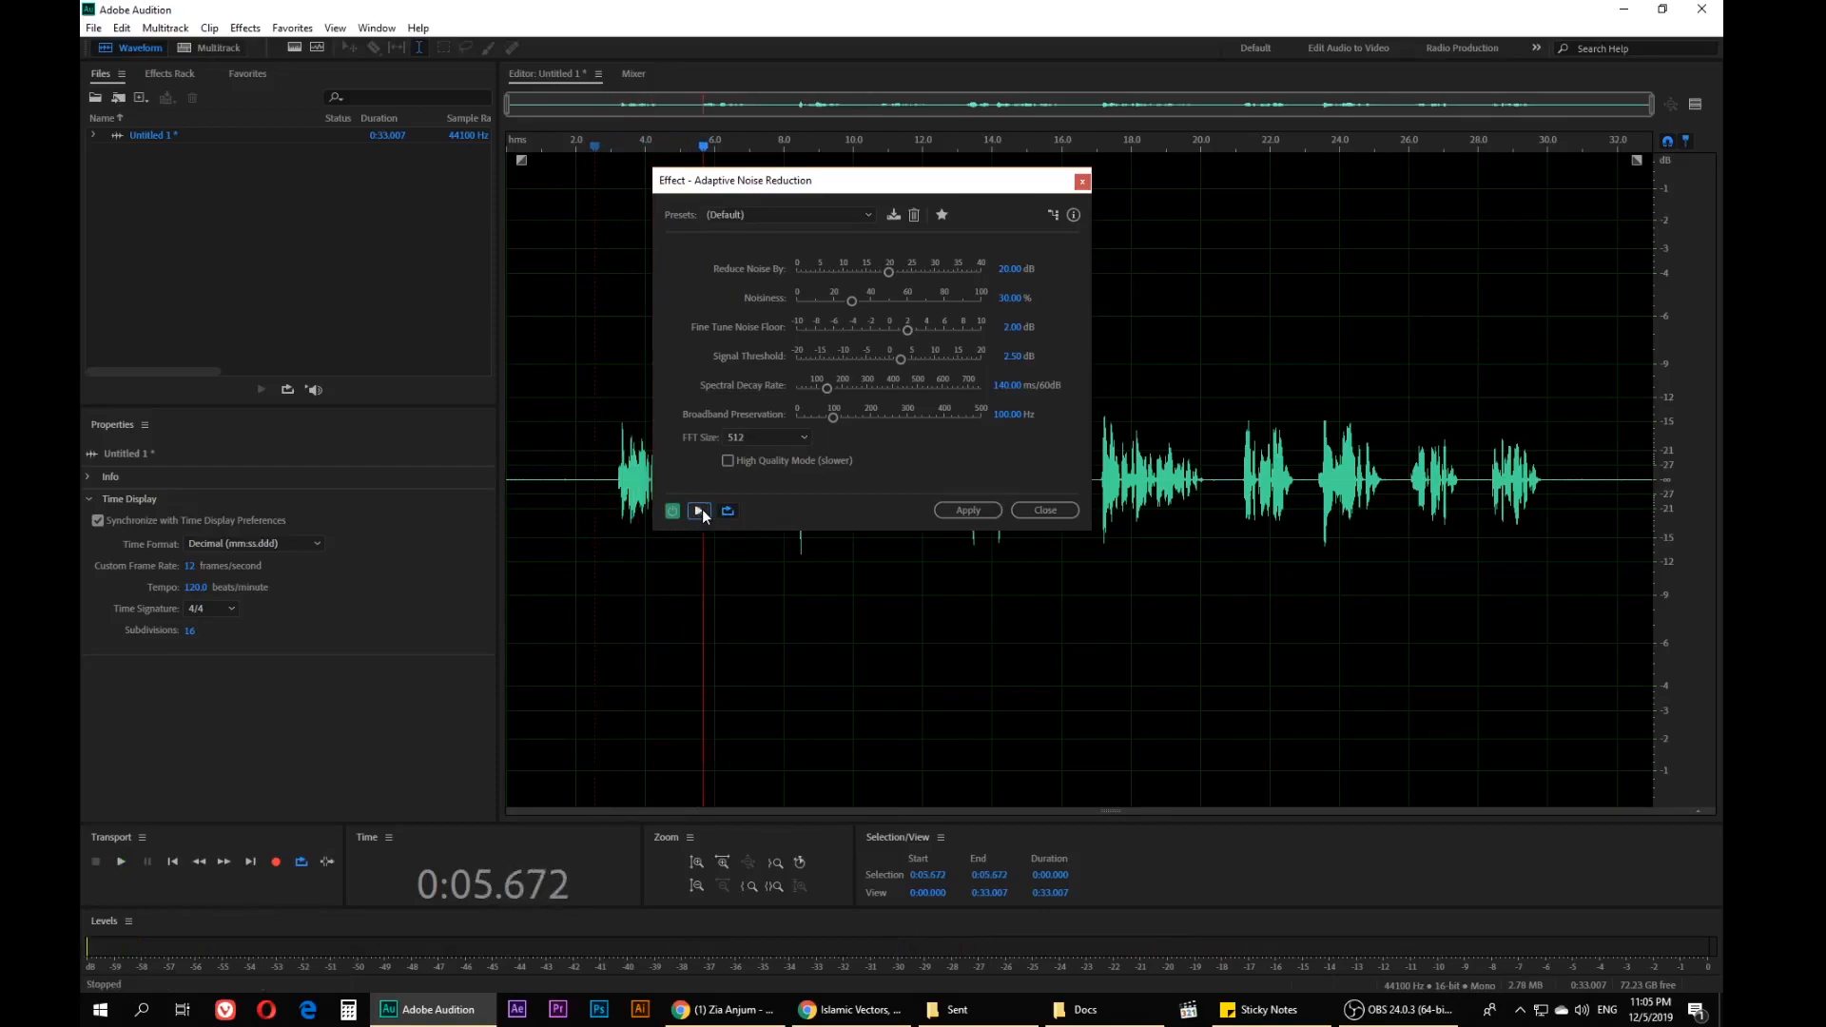
click(959, 510)
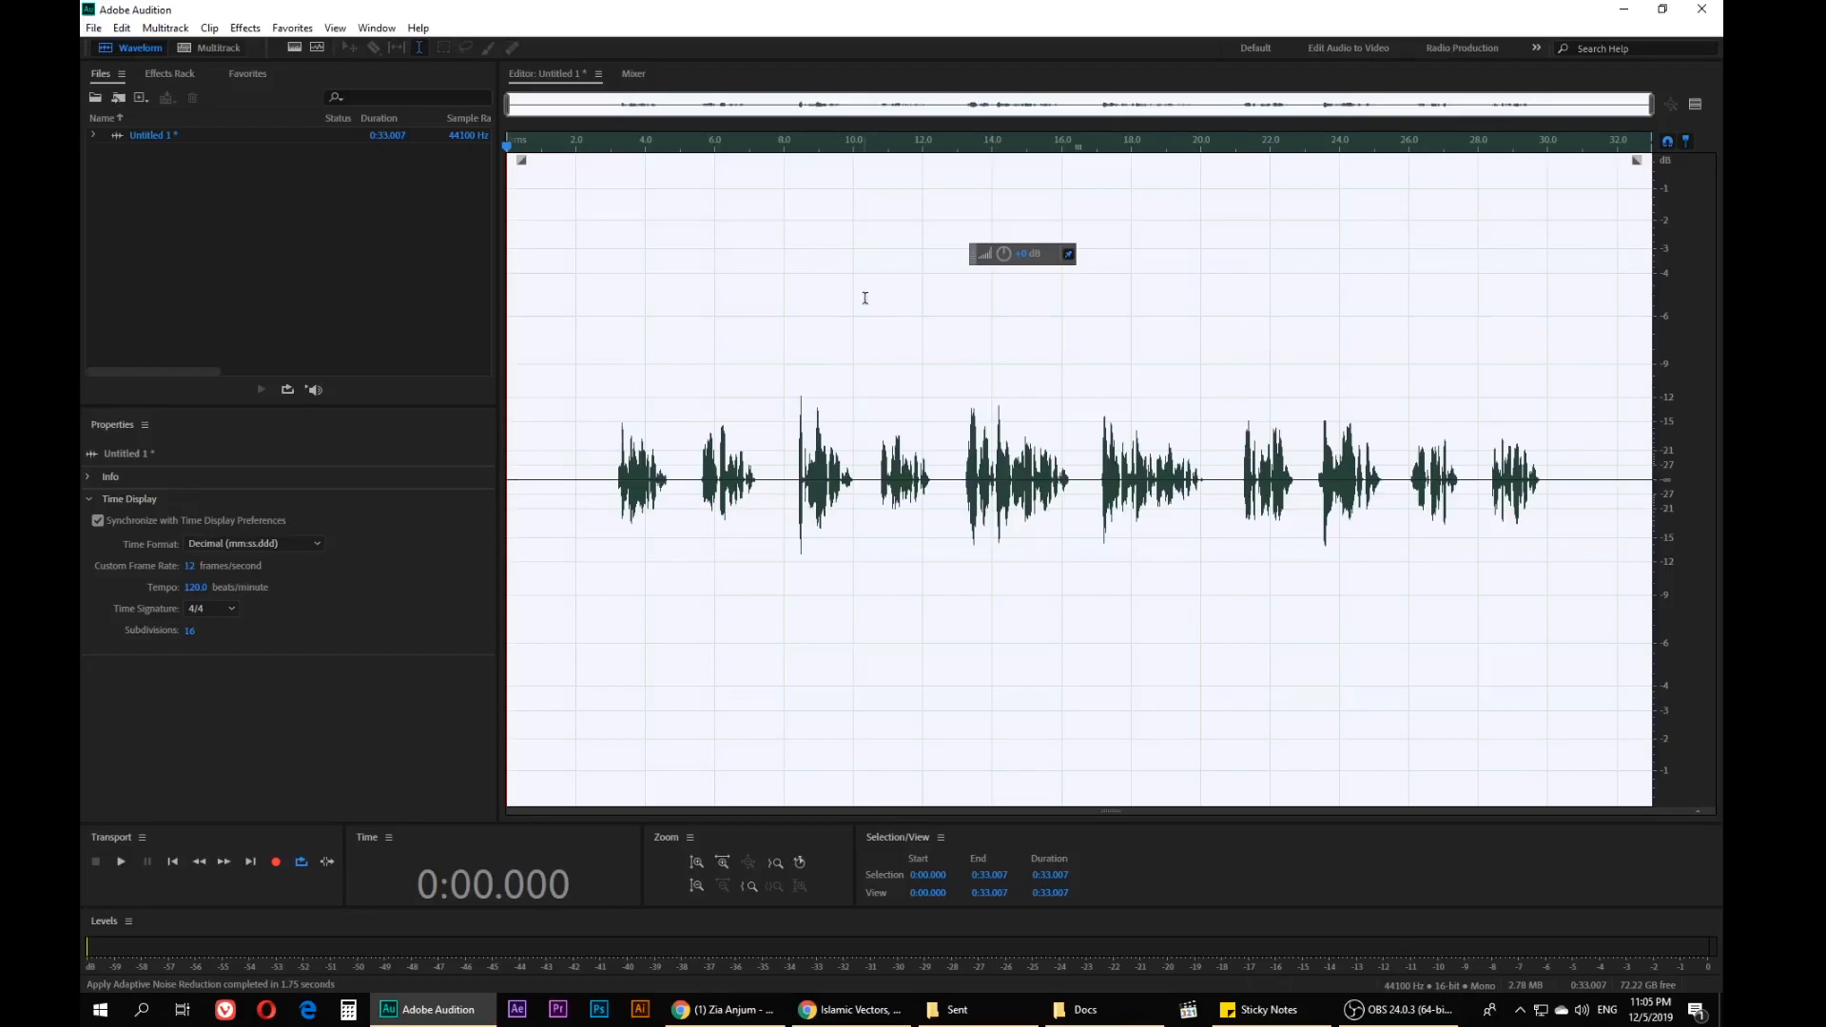
Inspect the silent stretches before the first phrase and after the last one, and clear the selection
drag(372, 407, 364, 486)
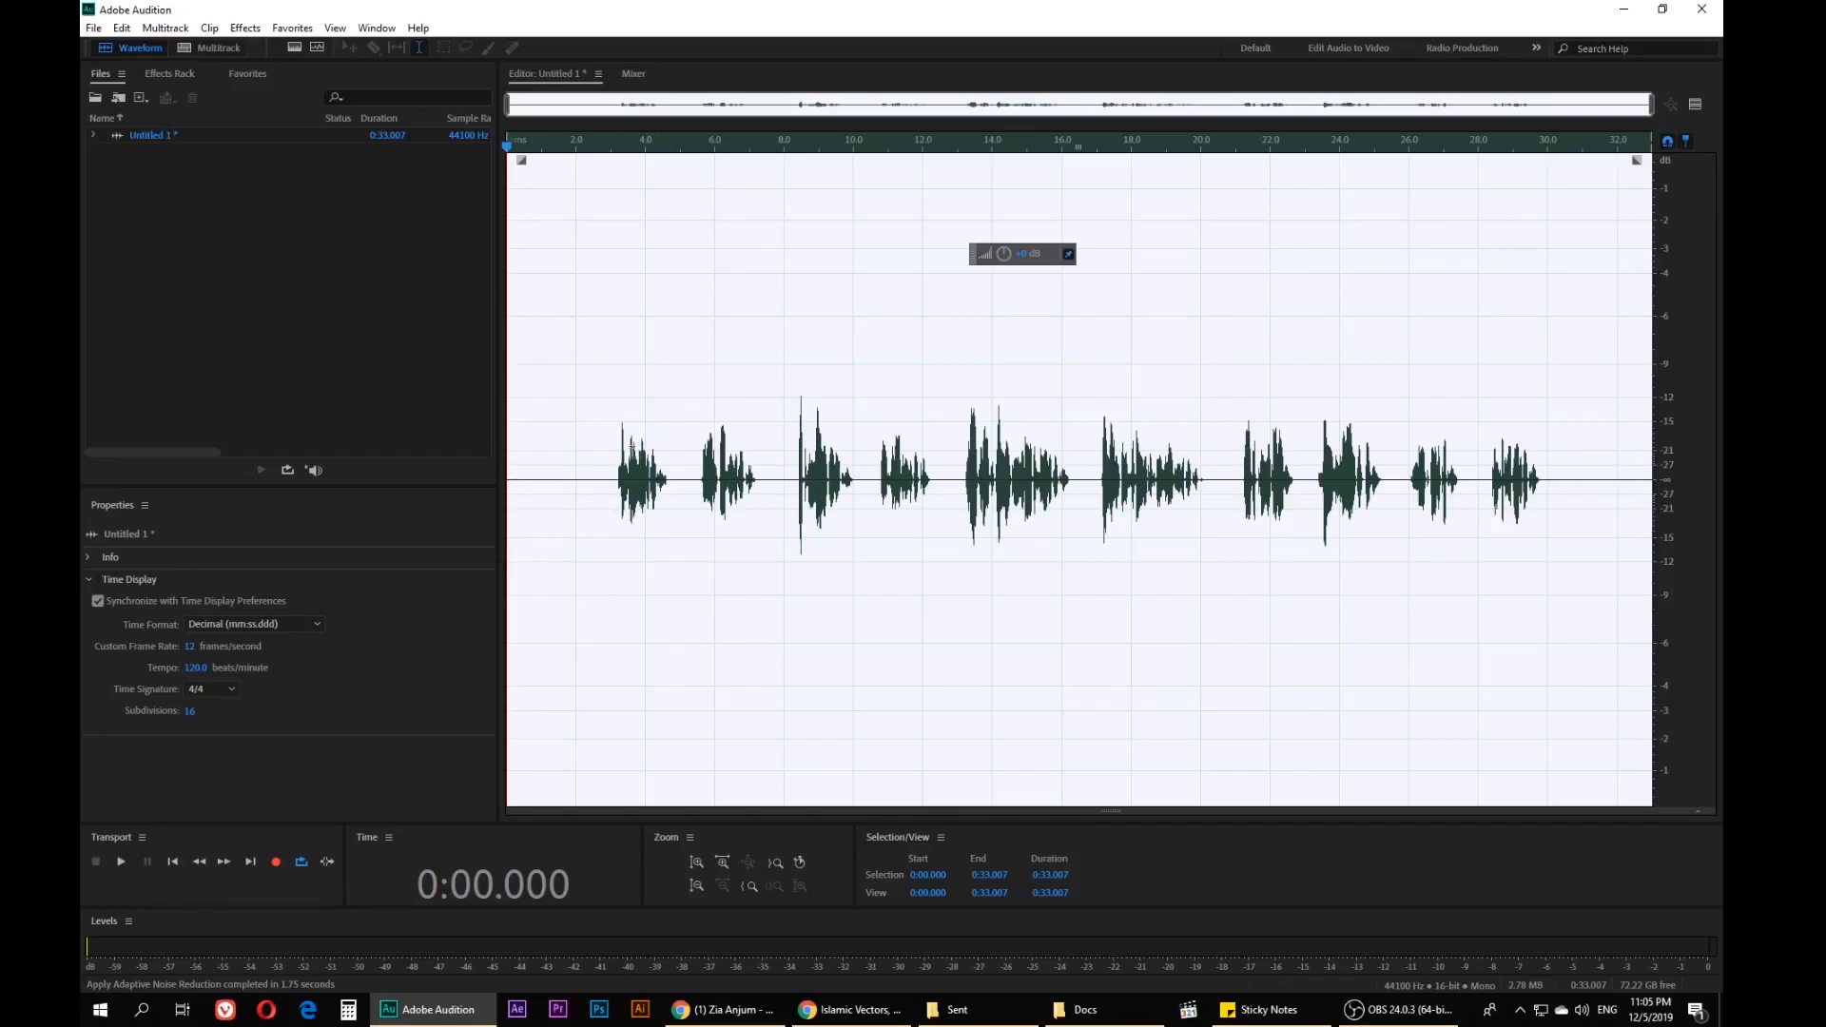
click(174, 135)
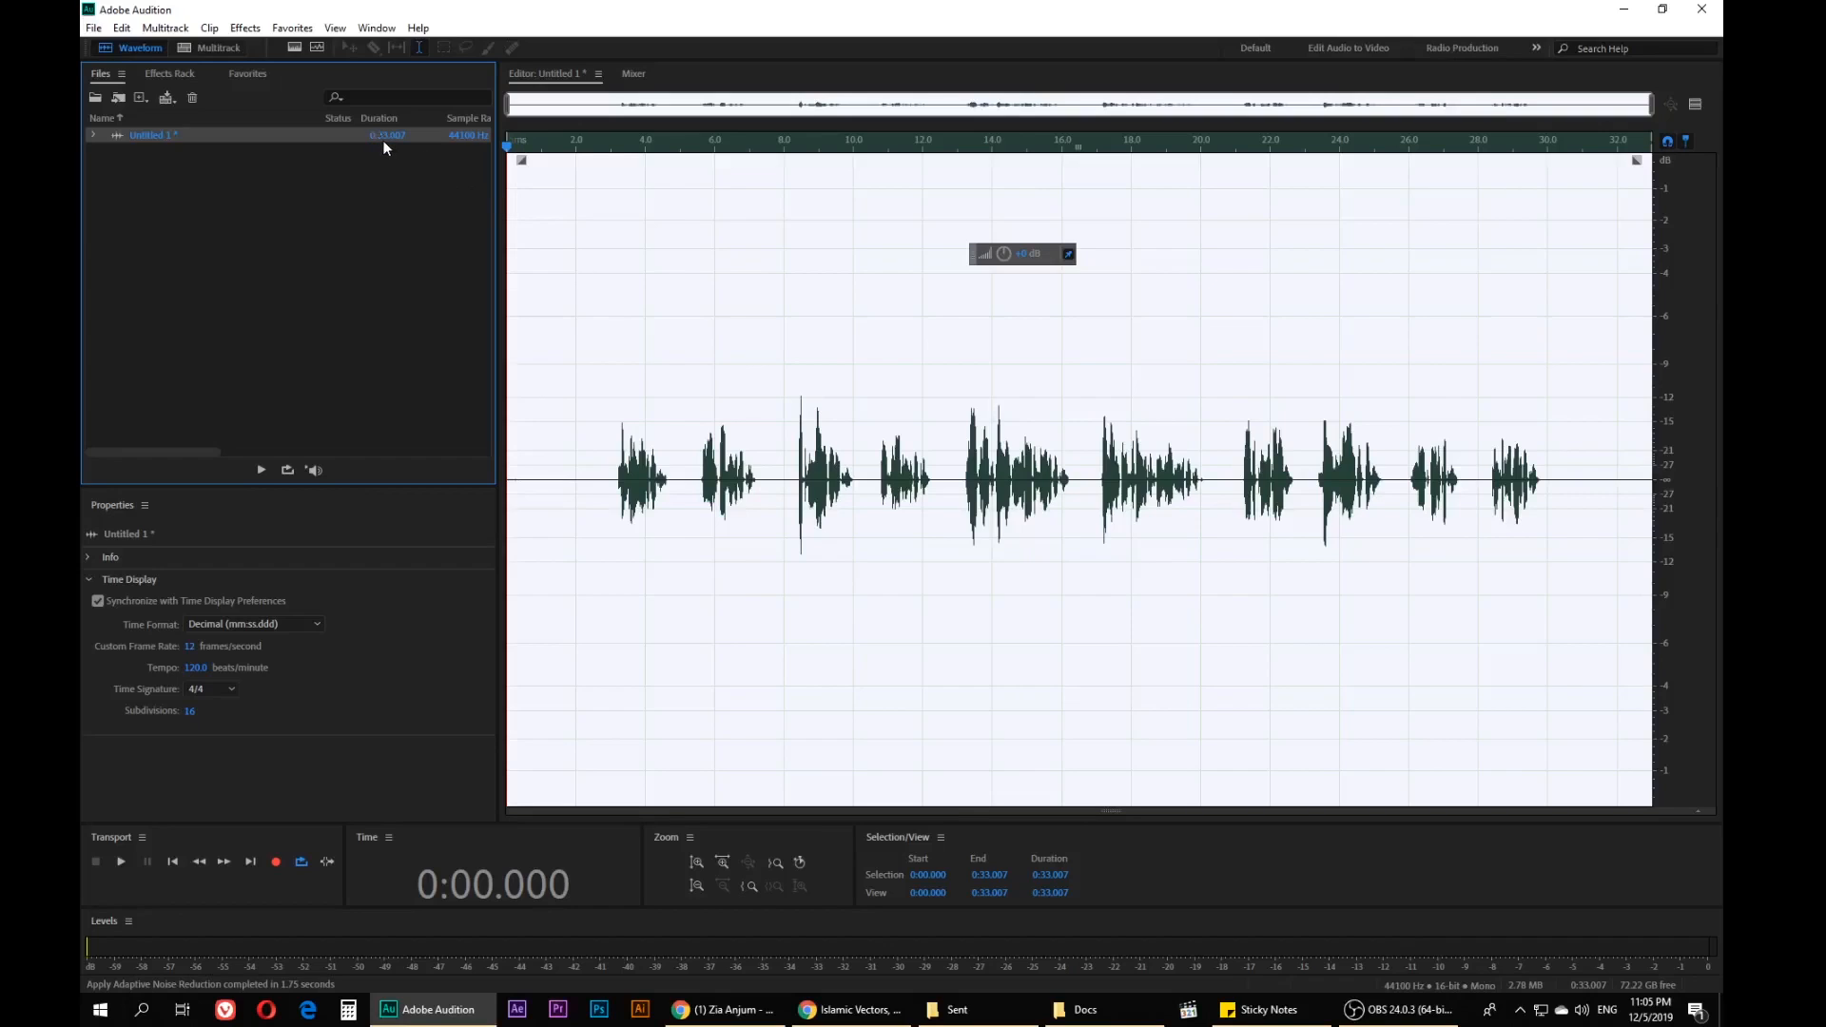
drag(616, 480, 486, 478)
drag(1548, 482, 1656, 494)
click(1183, 495)
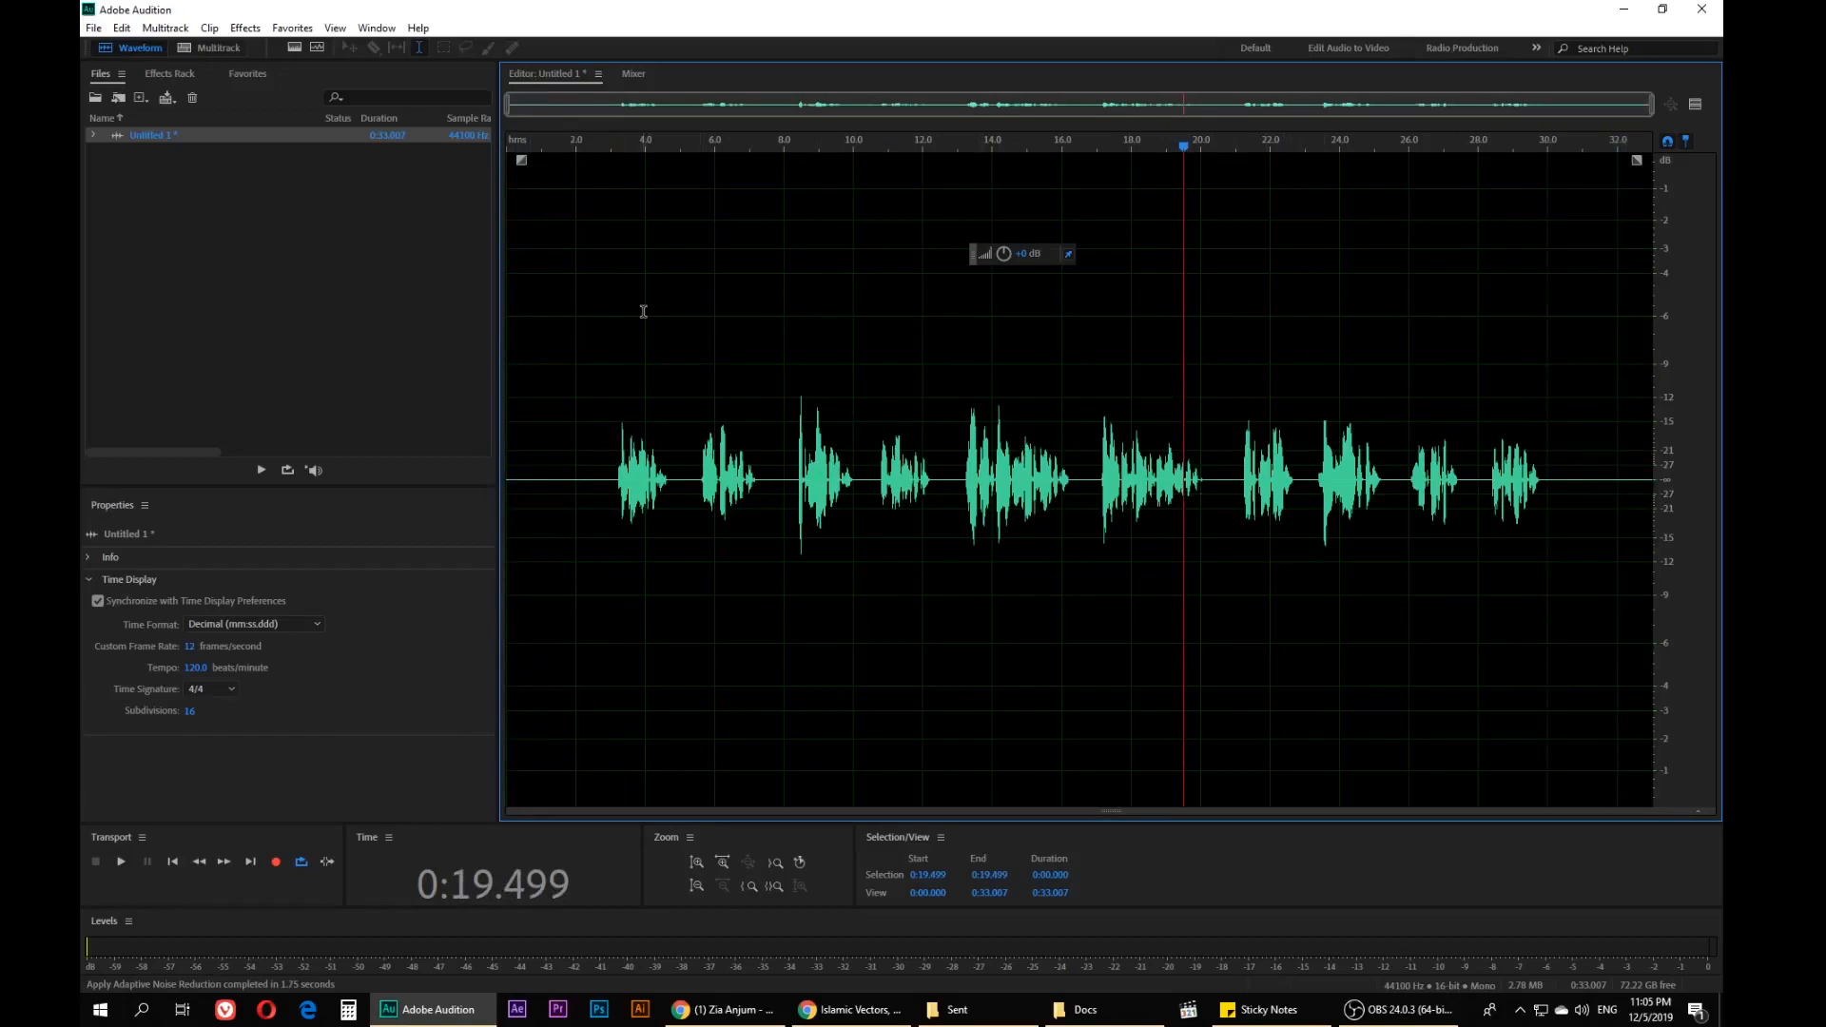
Load the Boxing Announcer preset in the Effects Rack and audition the voice from about 5.8 seconds
click(163, 76)
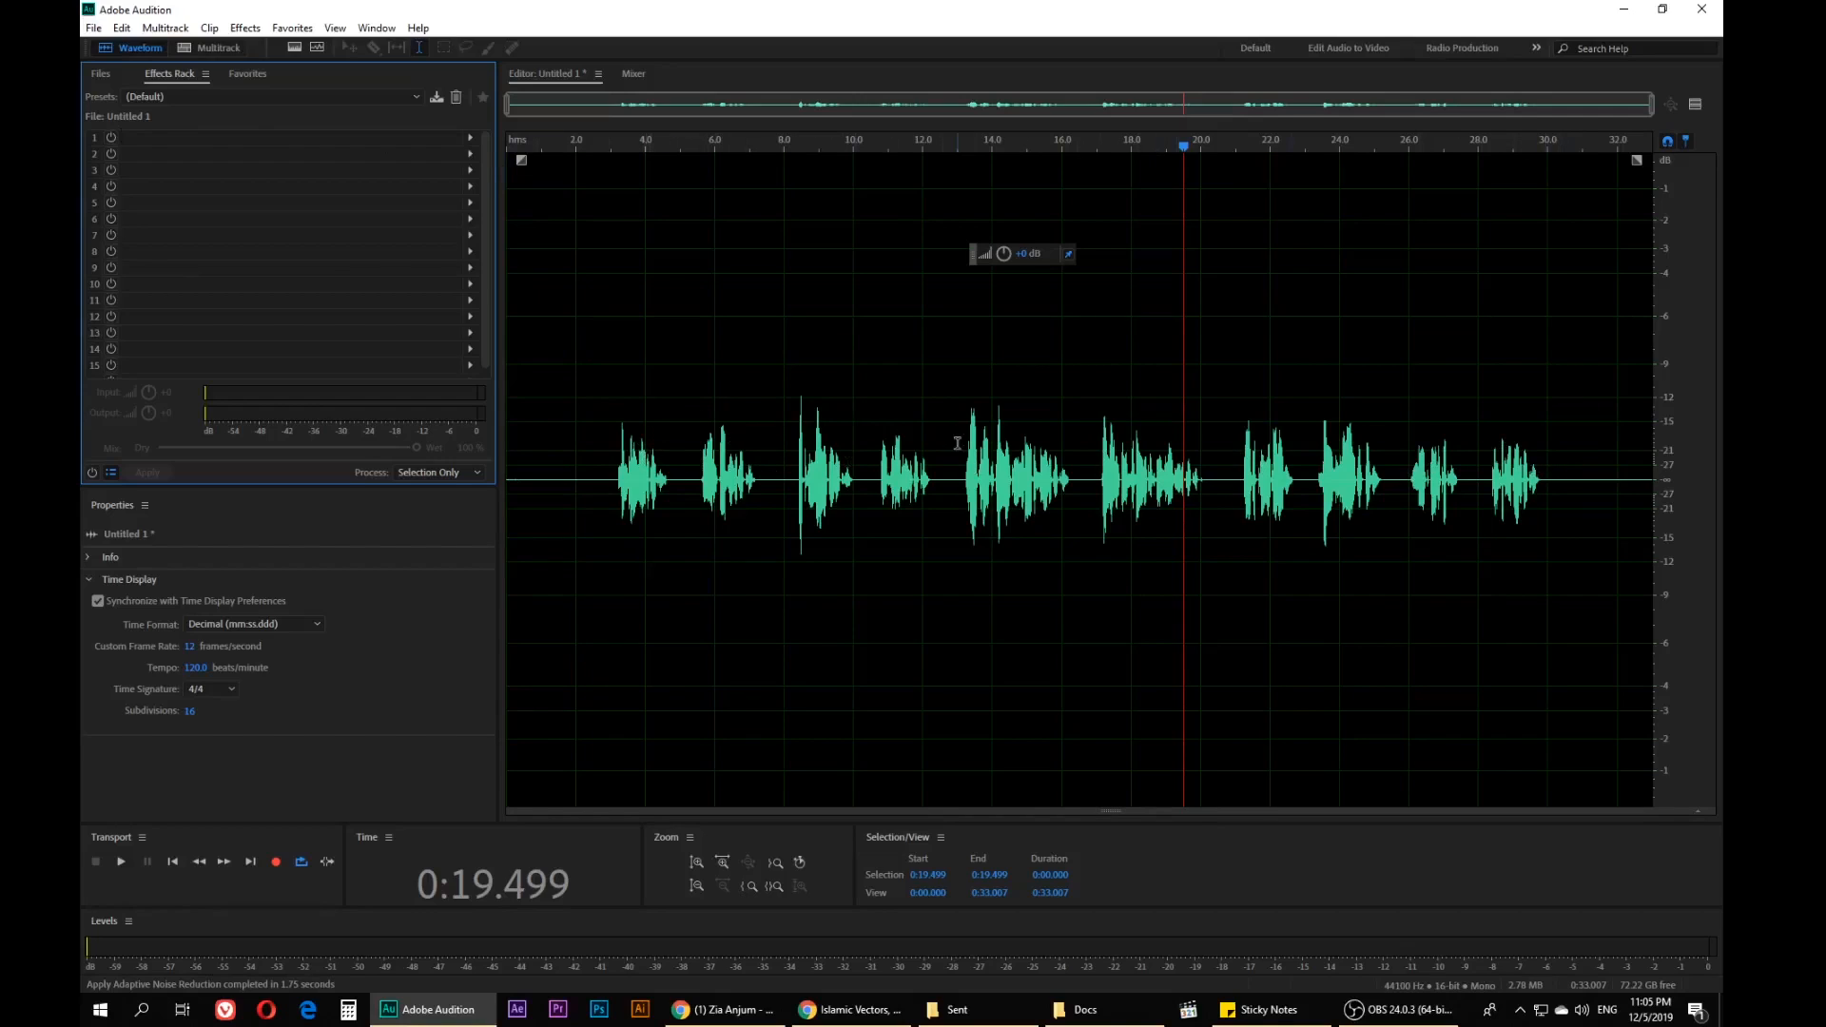
click(254, 99)
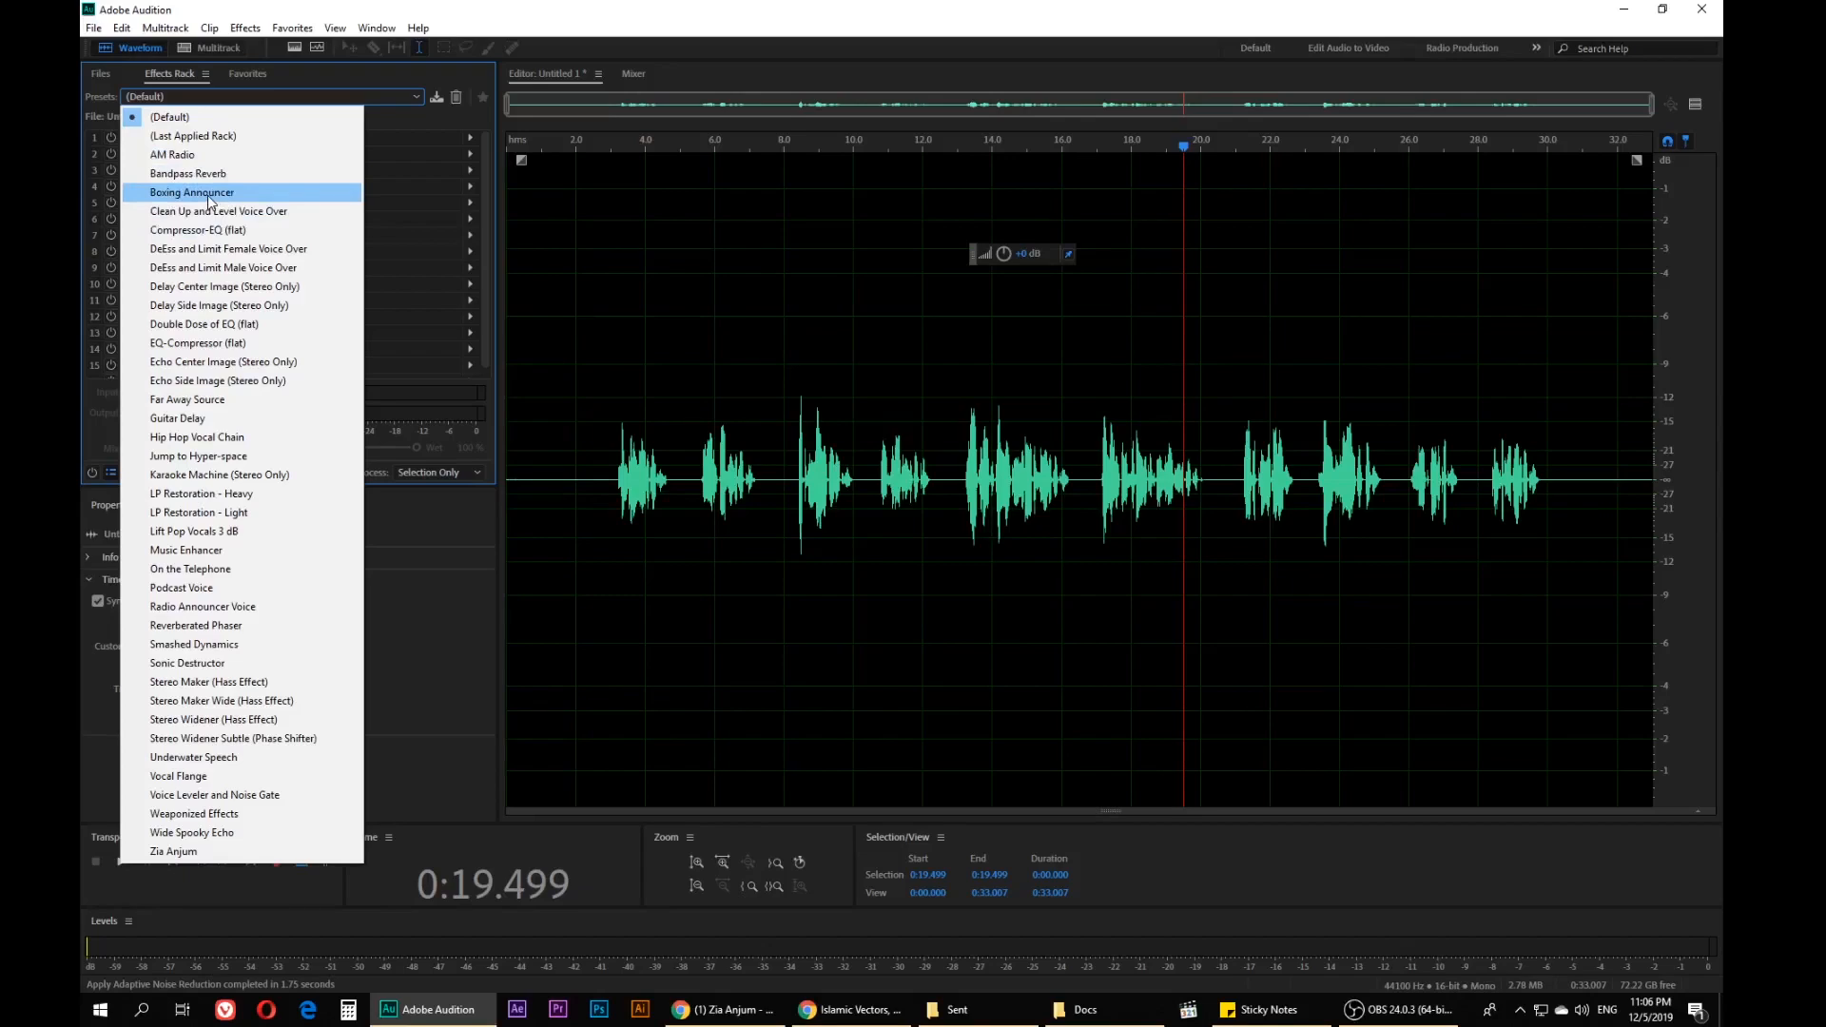
key(Escape)
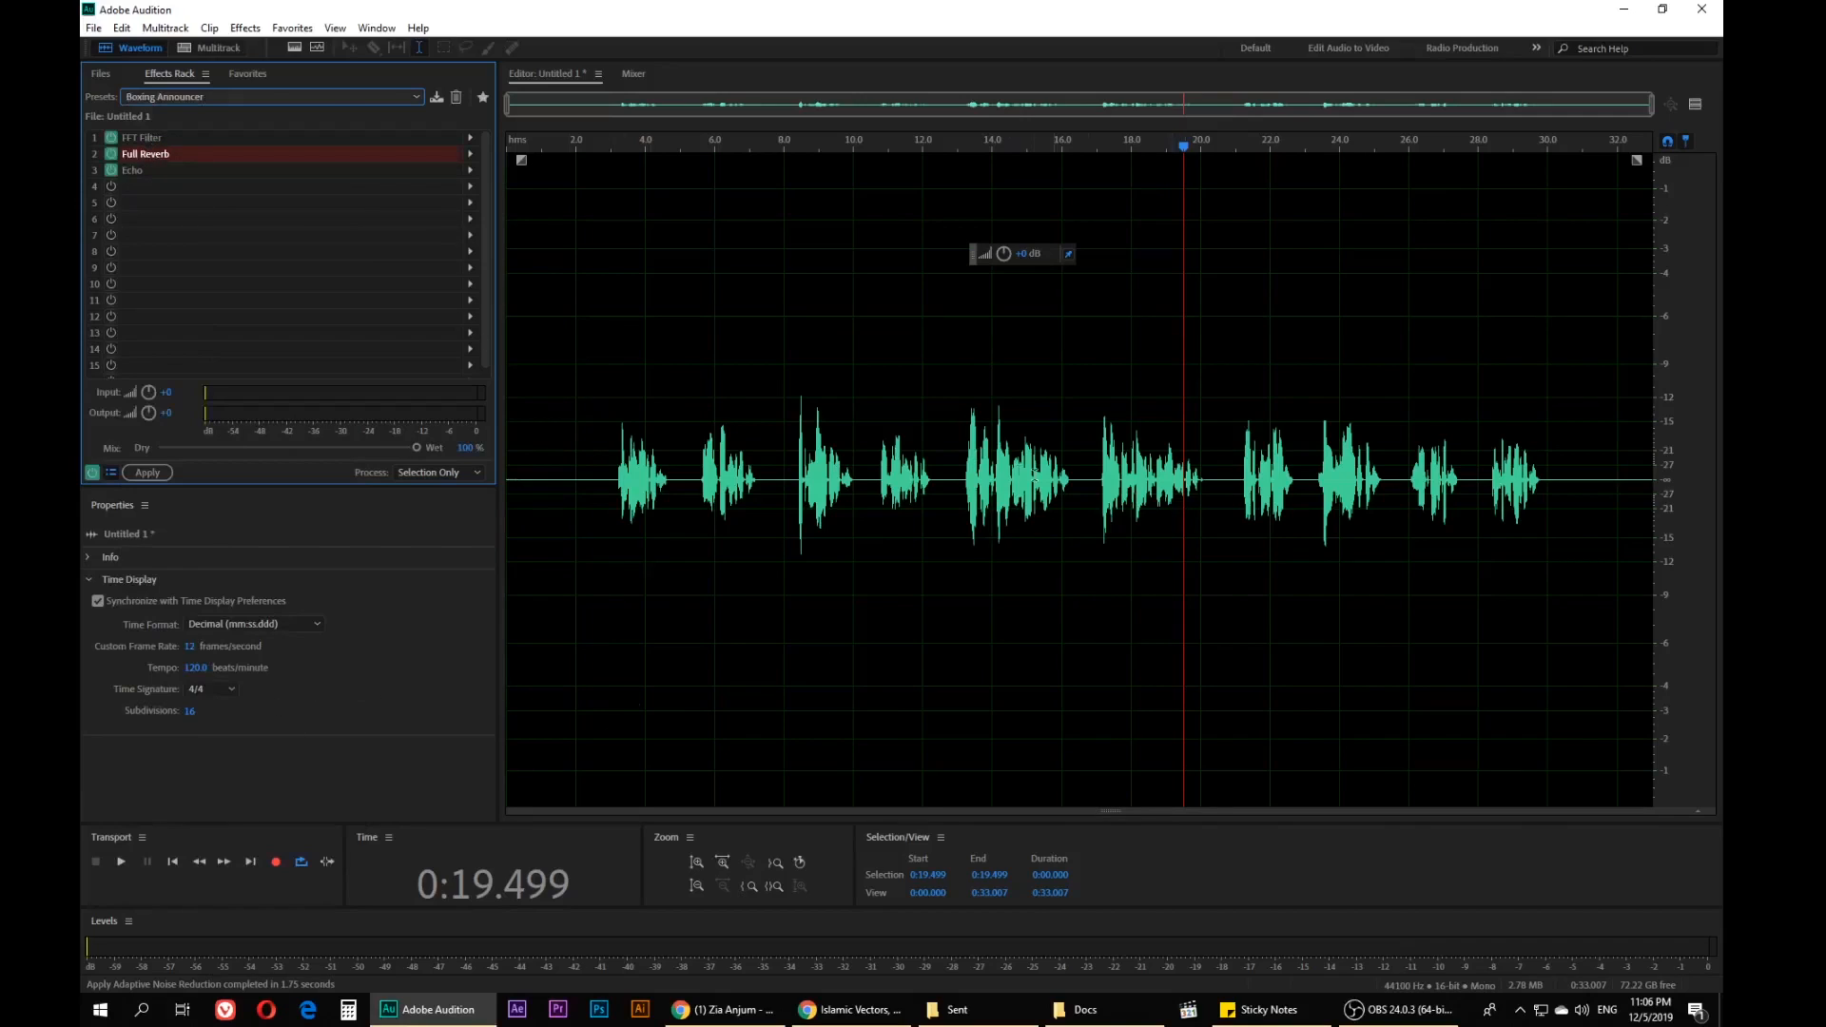
click(706, 142)
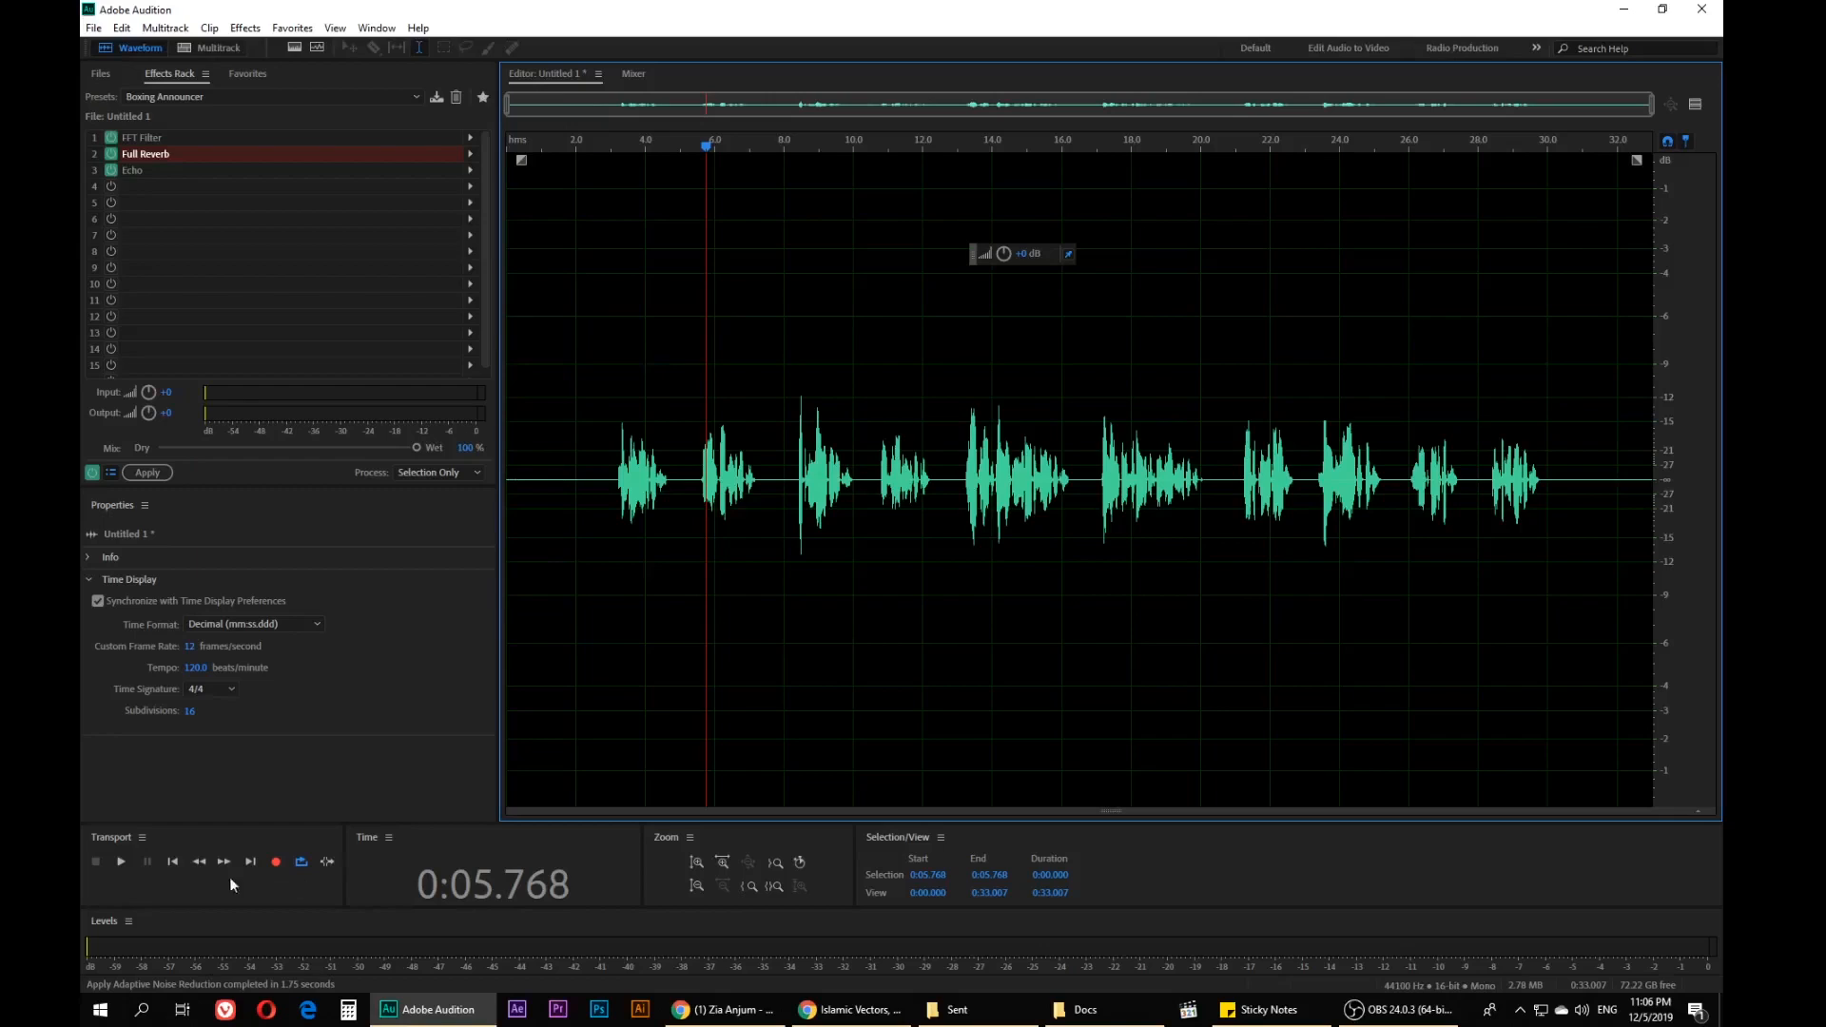
click(121, 861)
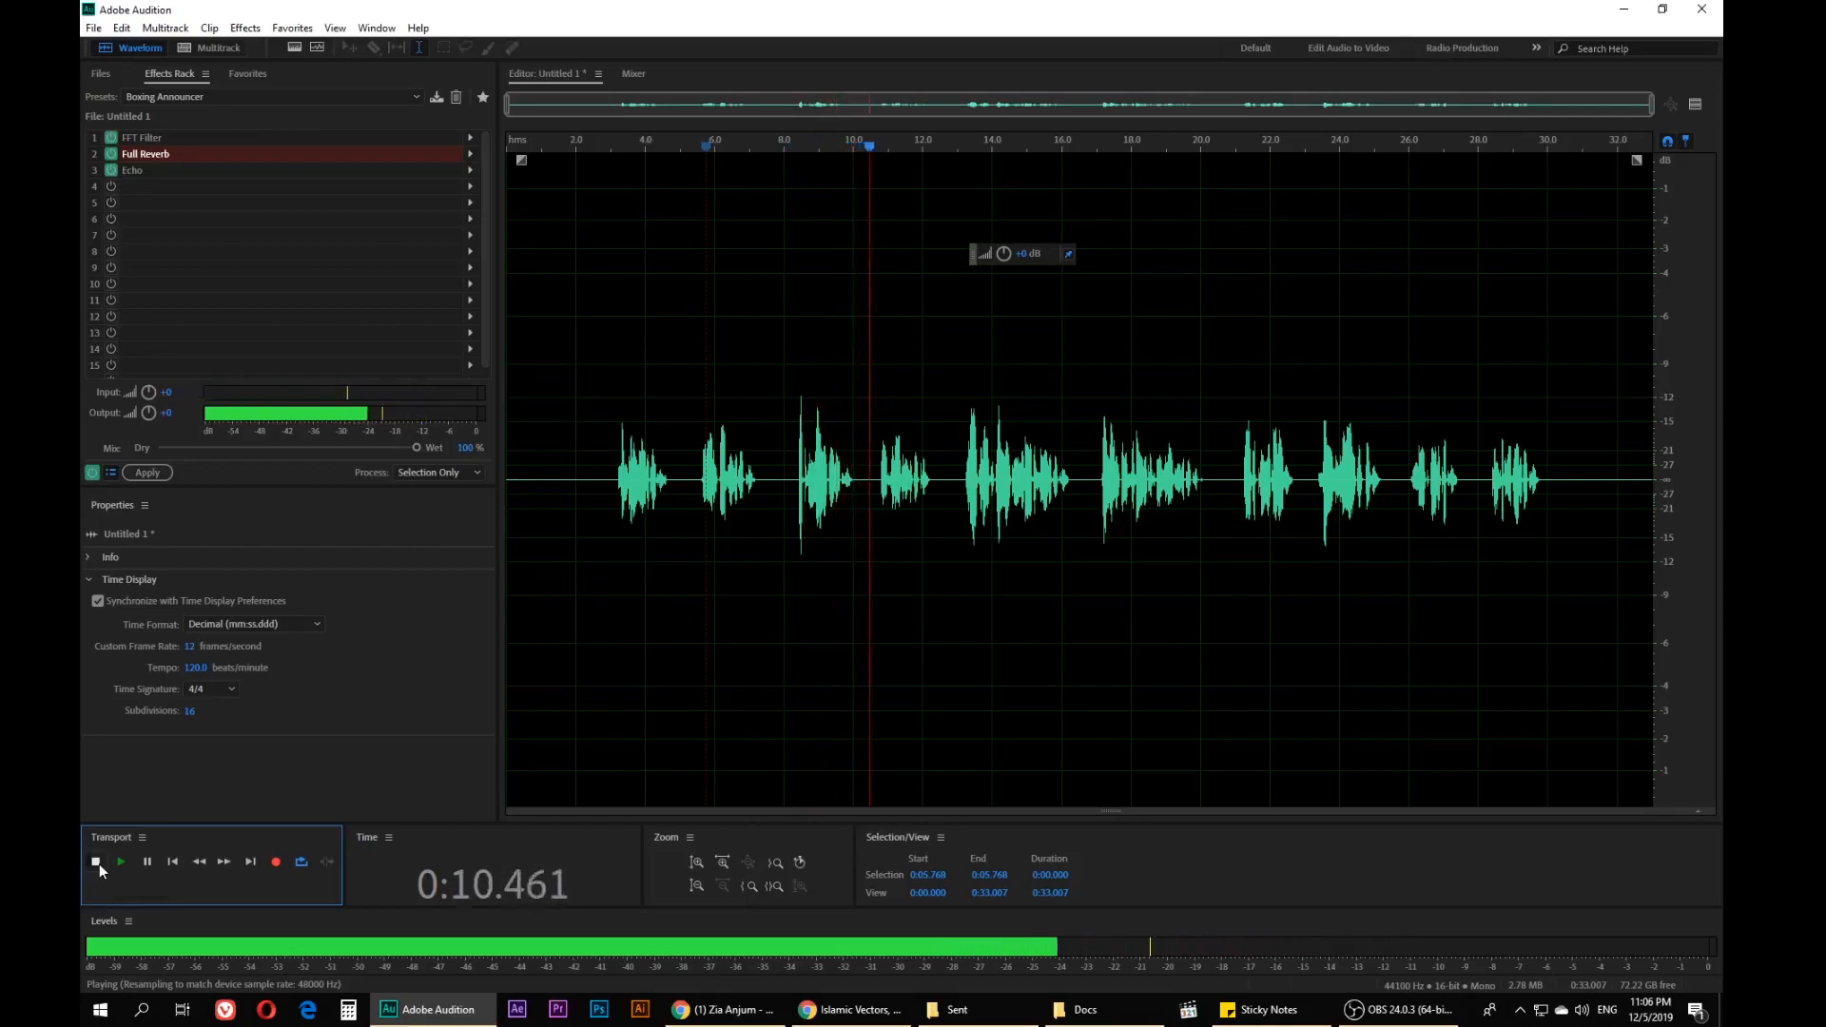
click(99, 863)
Switch the Effects Rack to the Guitar Delay preset and audition the voice from about 10.6 seconds
click(350, 97)
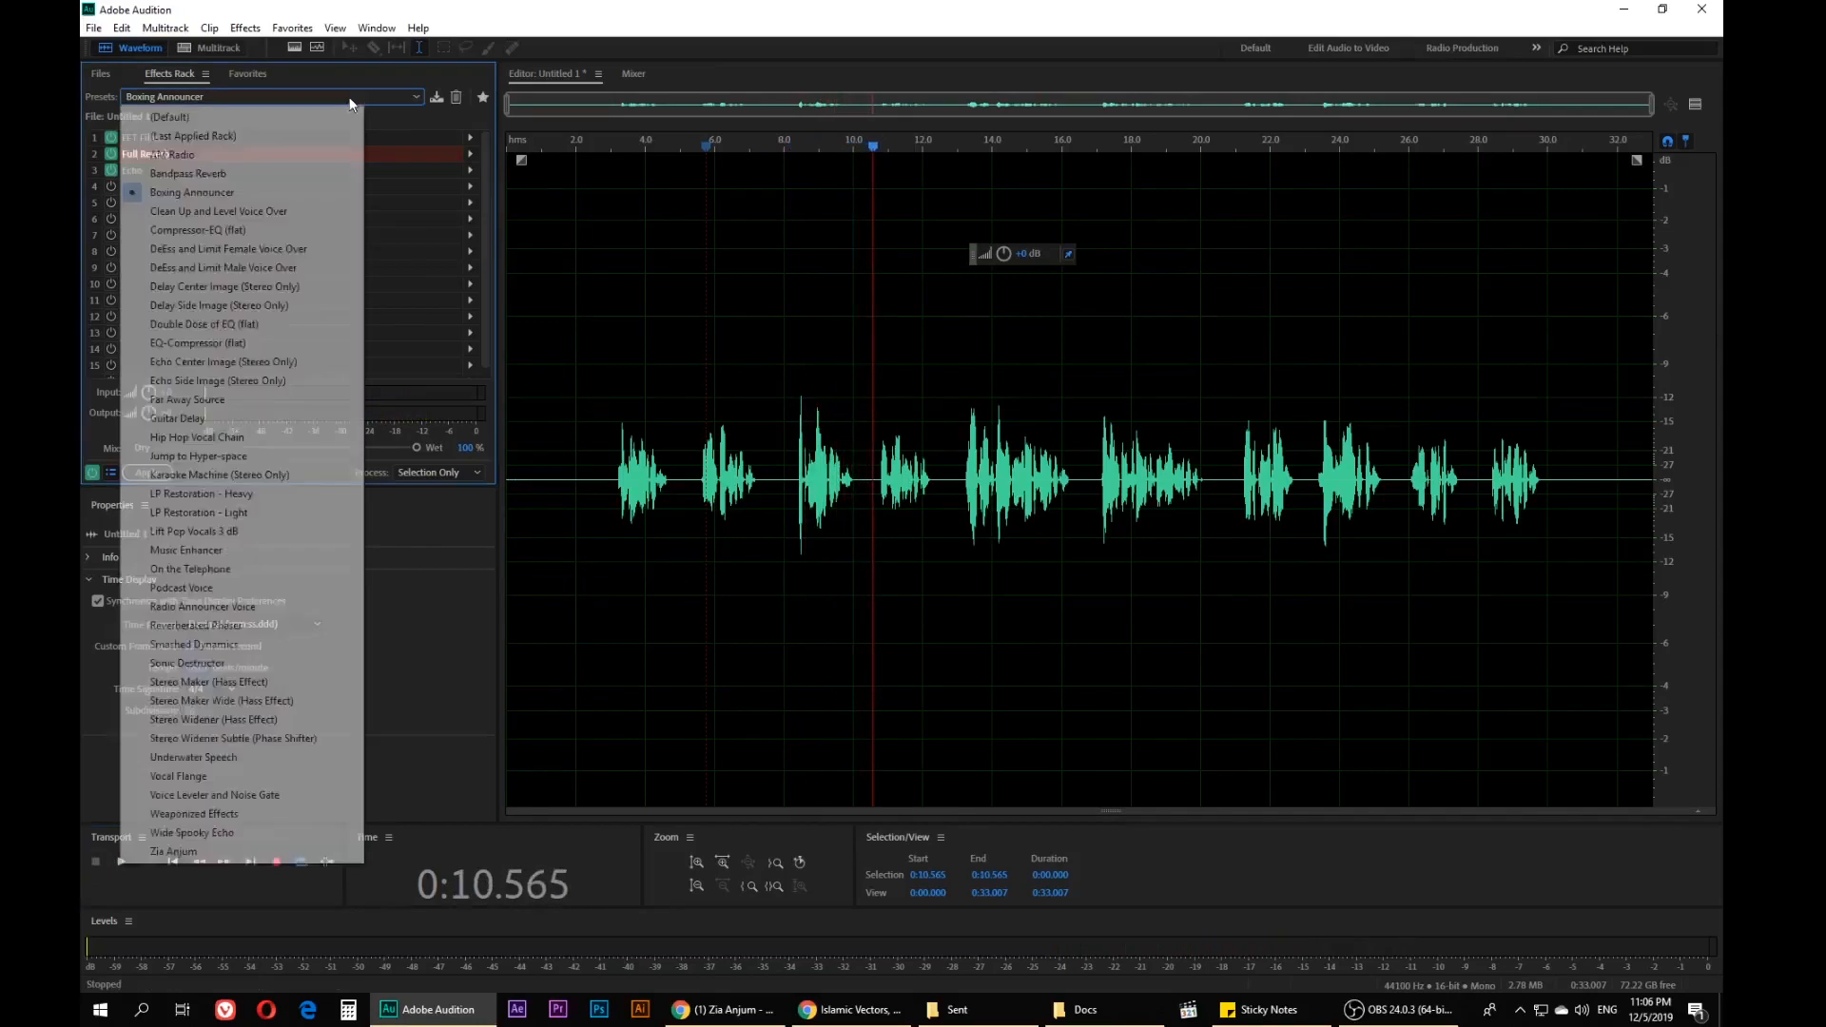
click(194, 419)
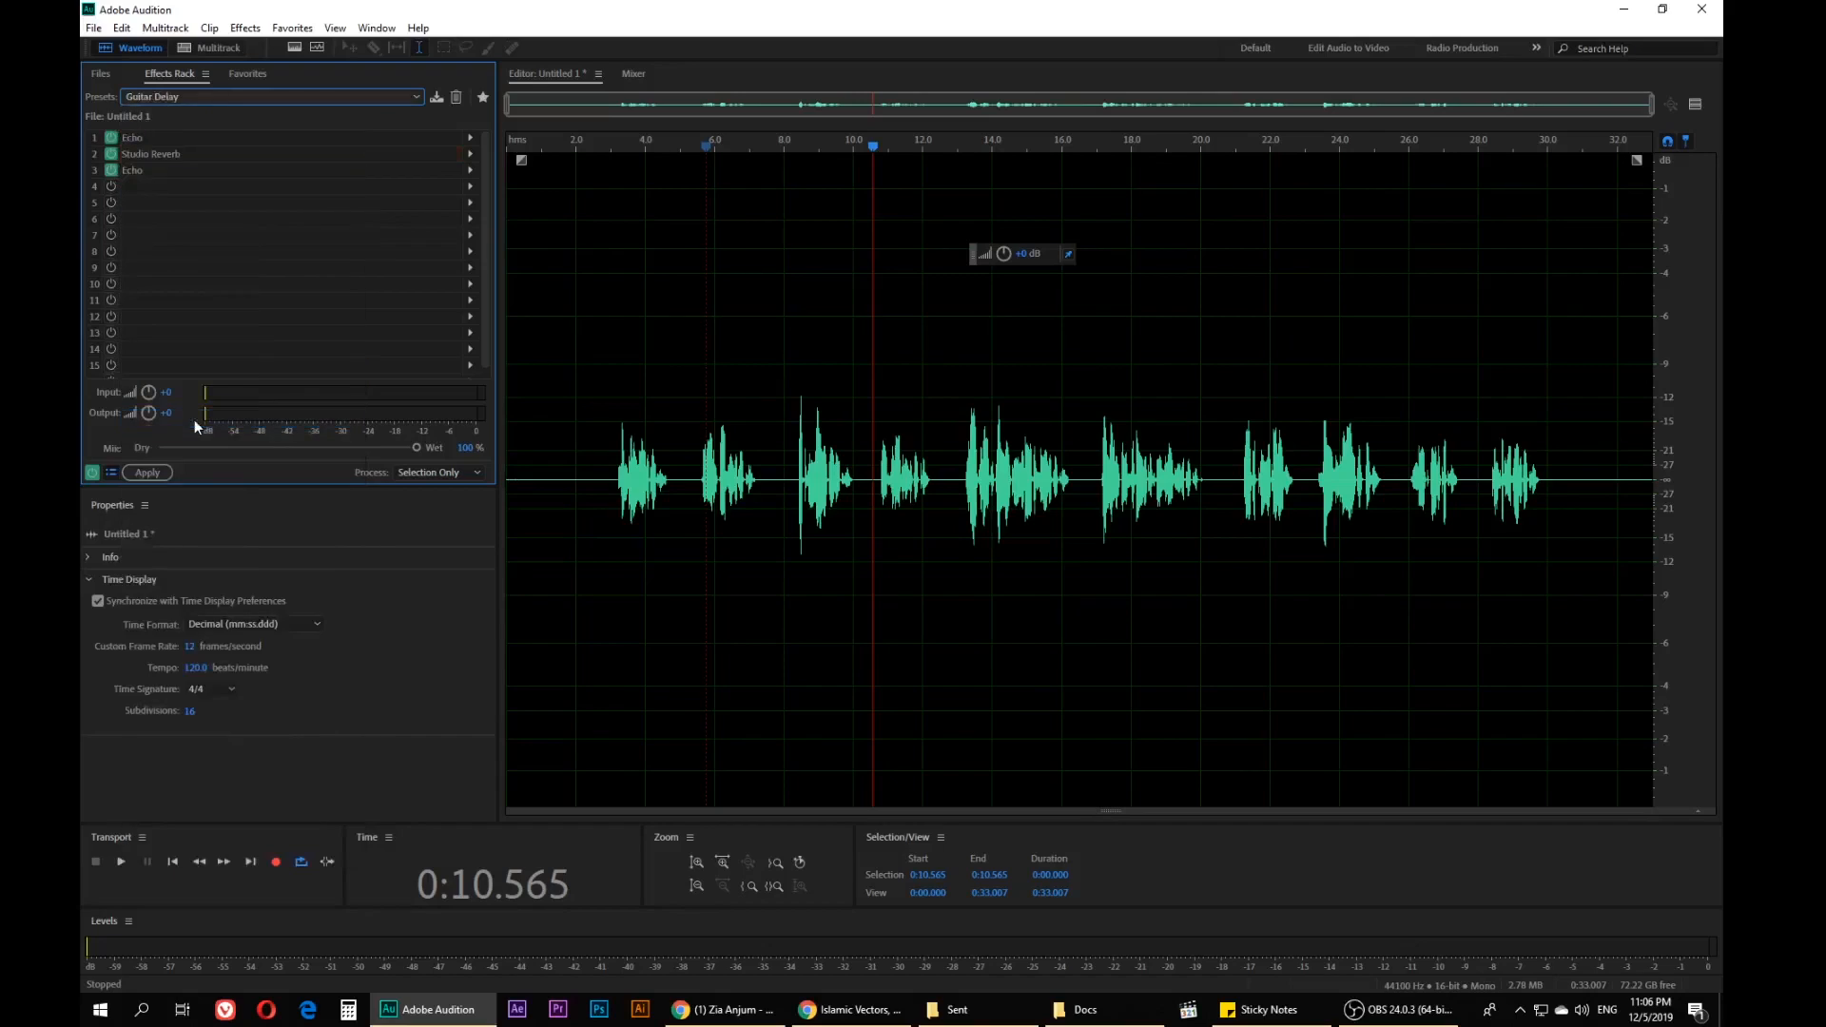
click(127, 864)
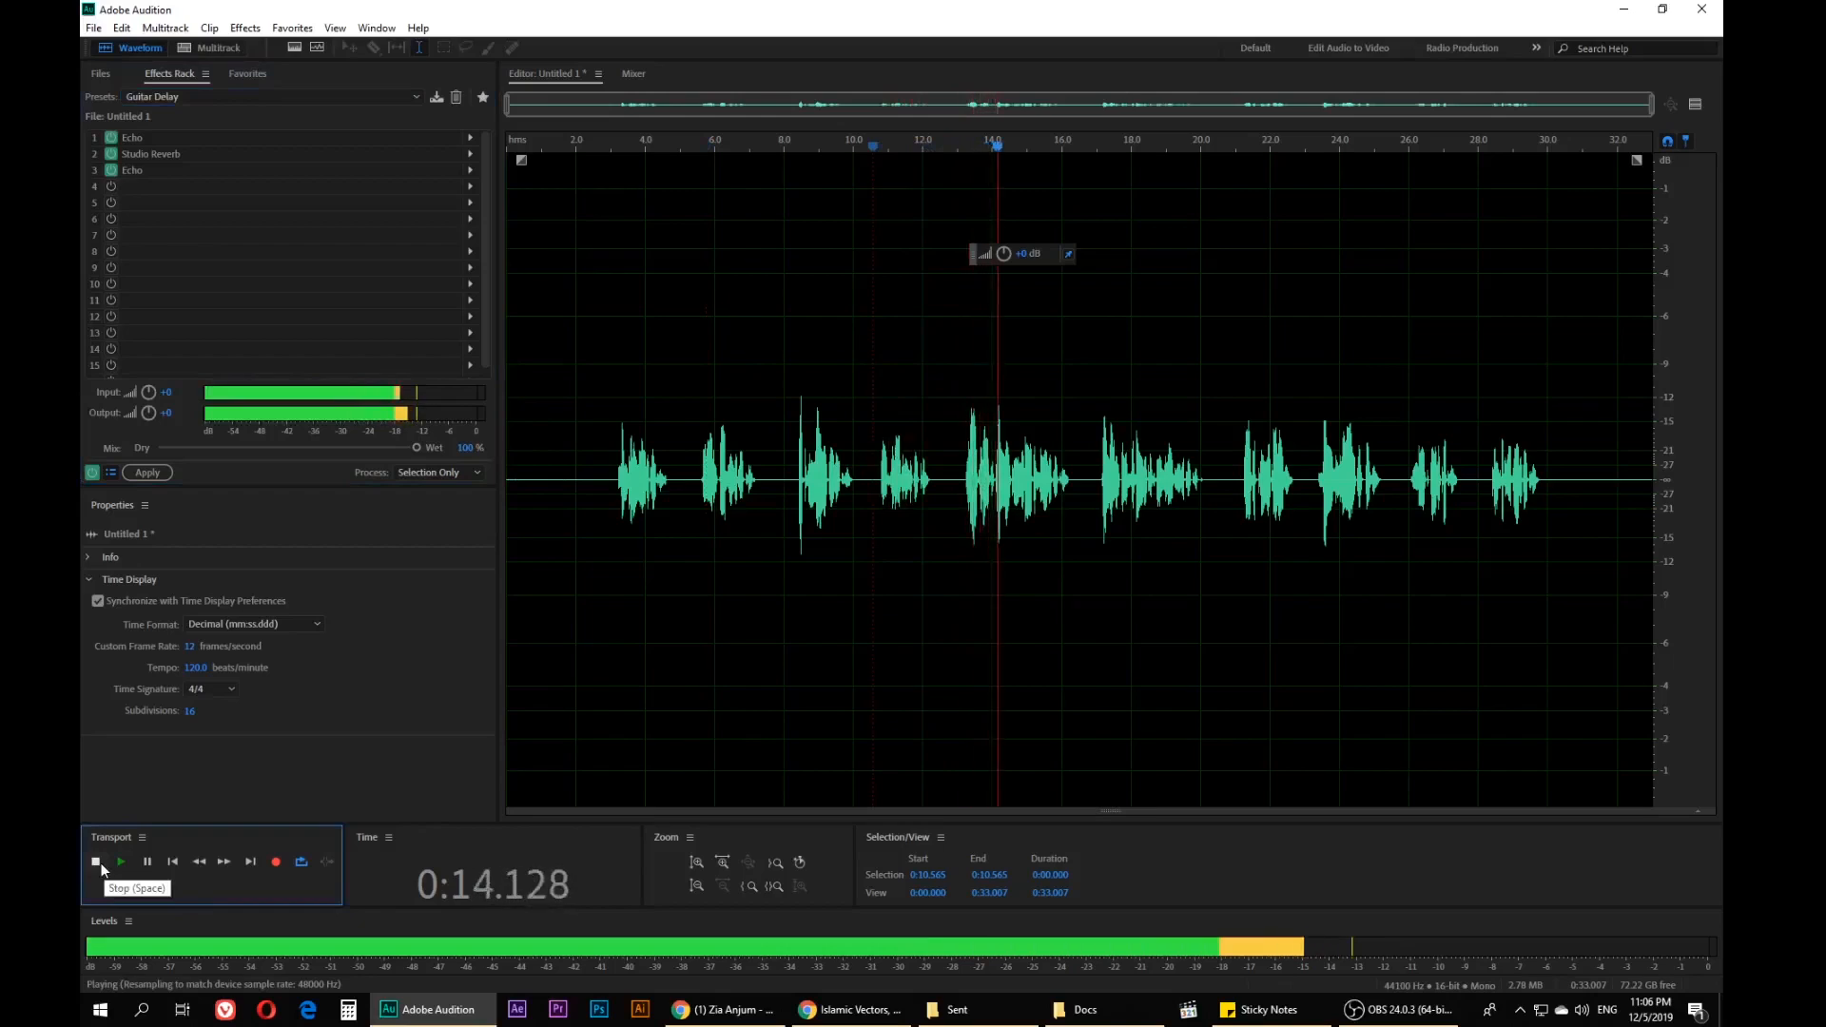
click(99, 864)
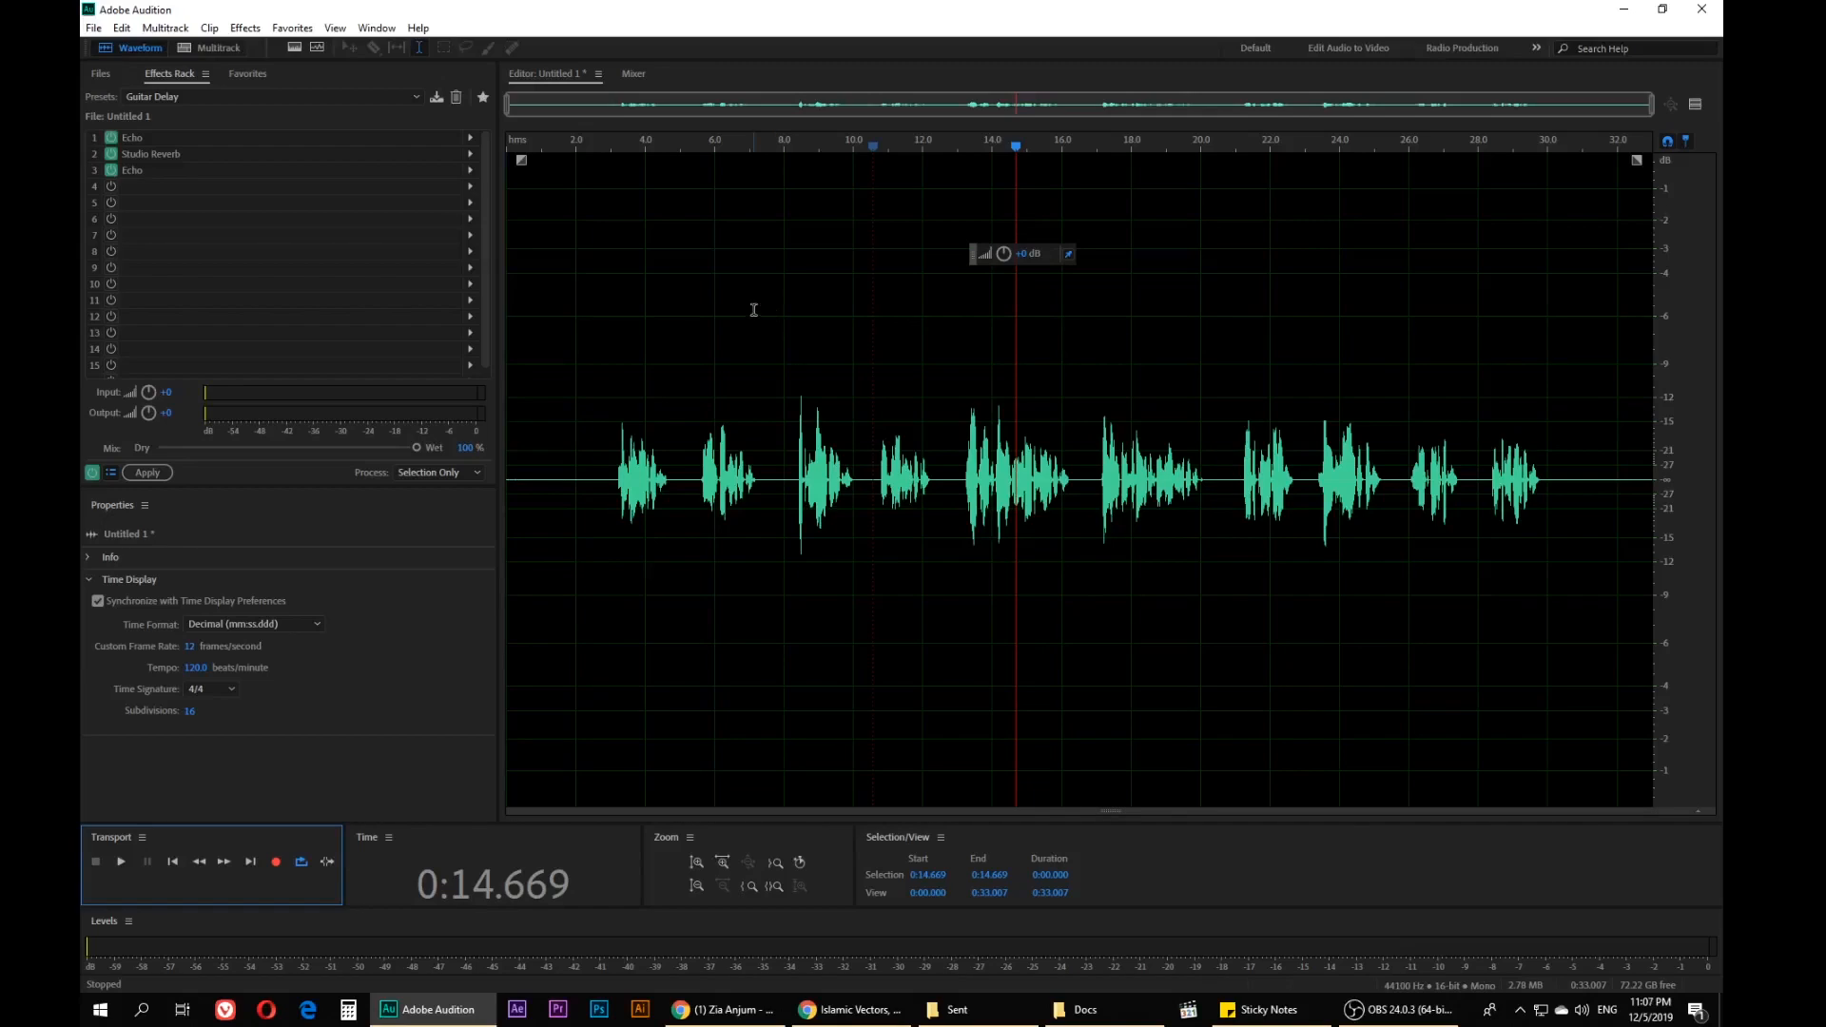
Load the Podcast Voice preset in the Effects Rack and audition the voice from about 2.8 seconds
click(219, 99)
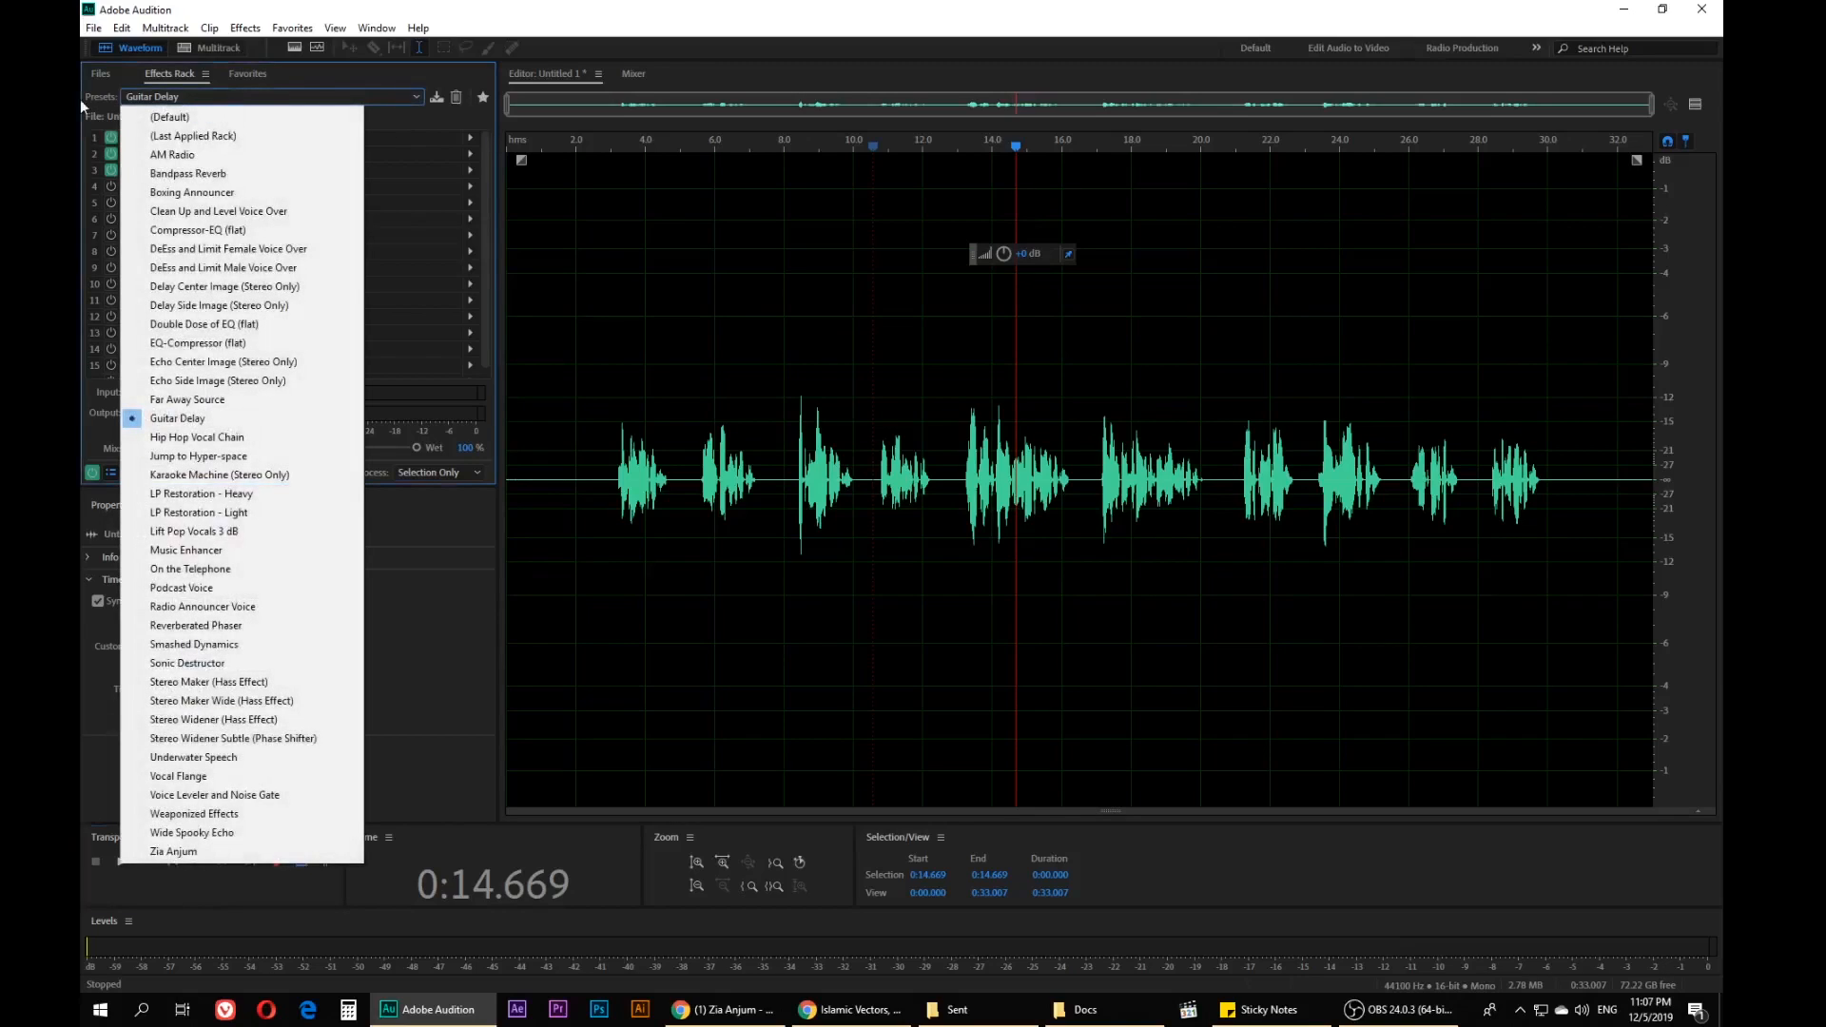
click(198, 590)
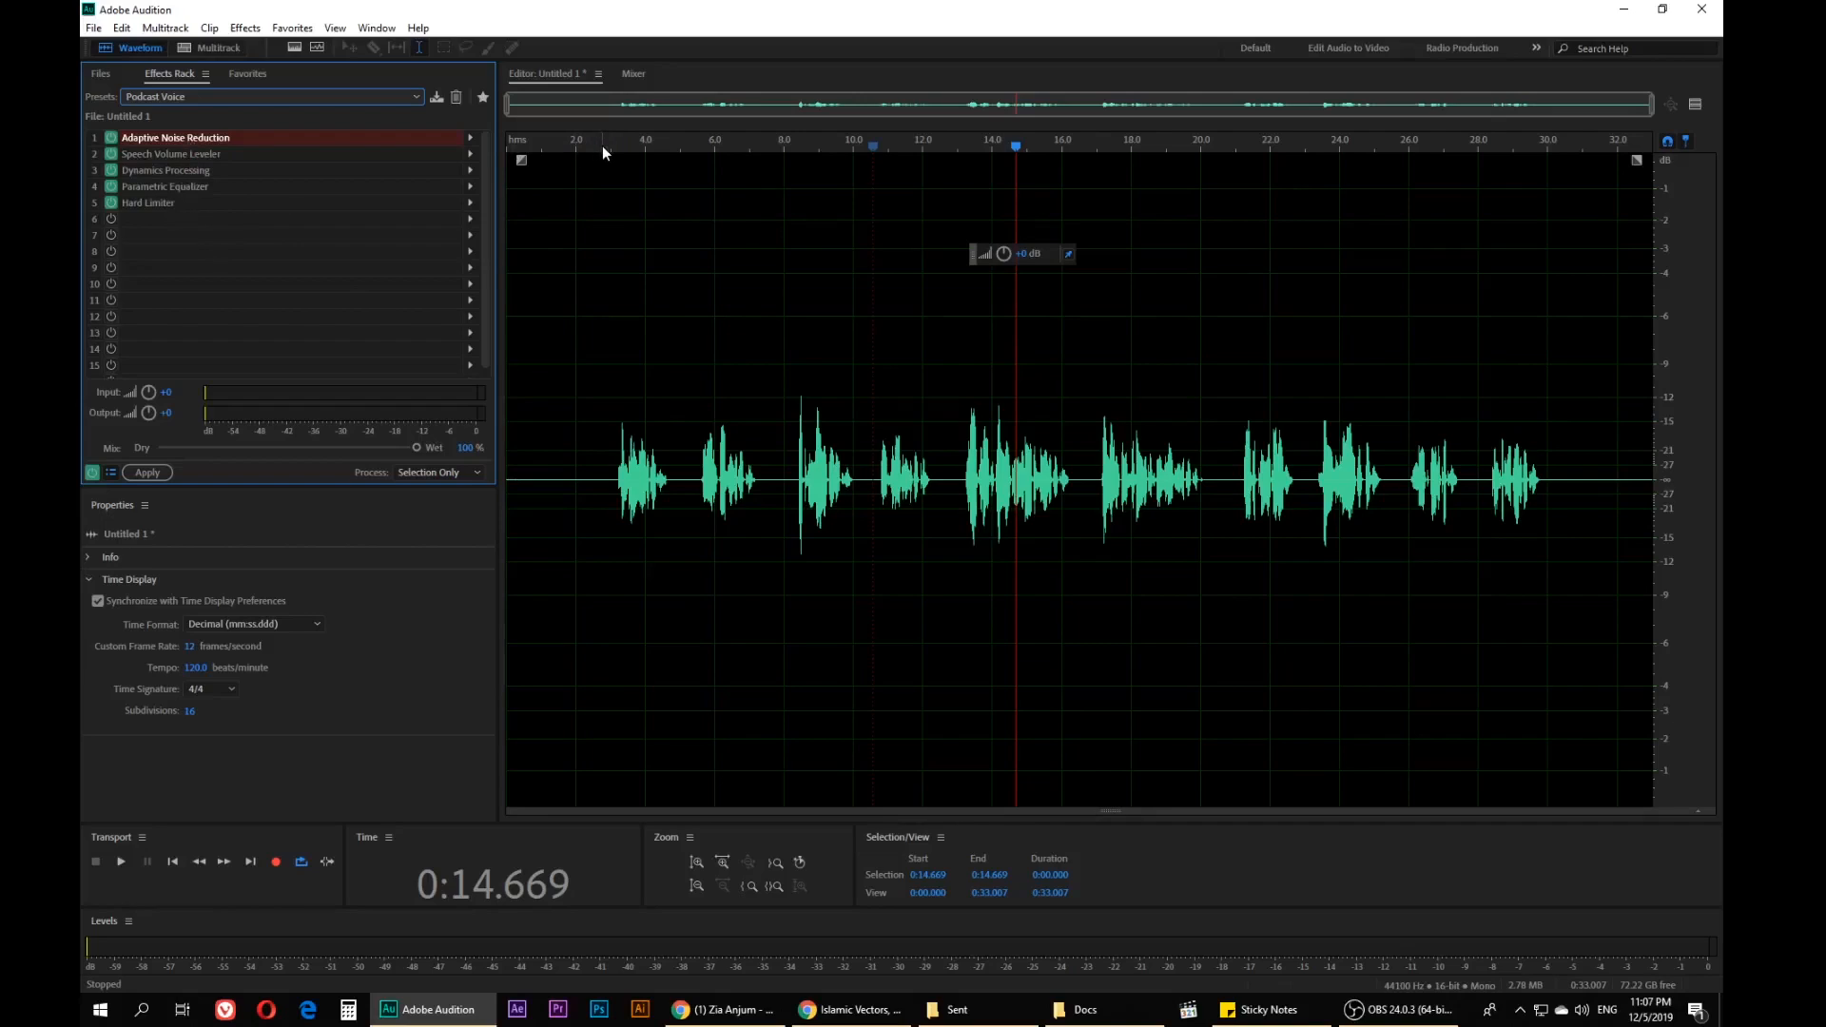
click(602, 146)
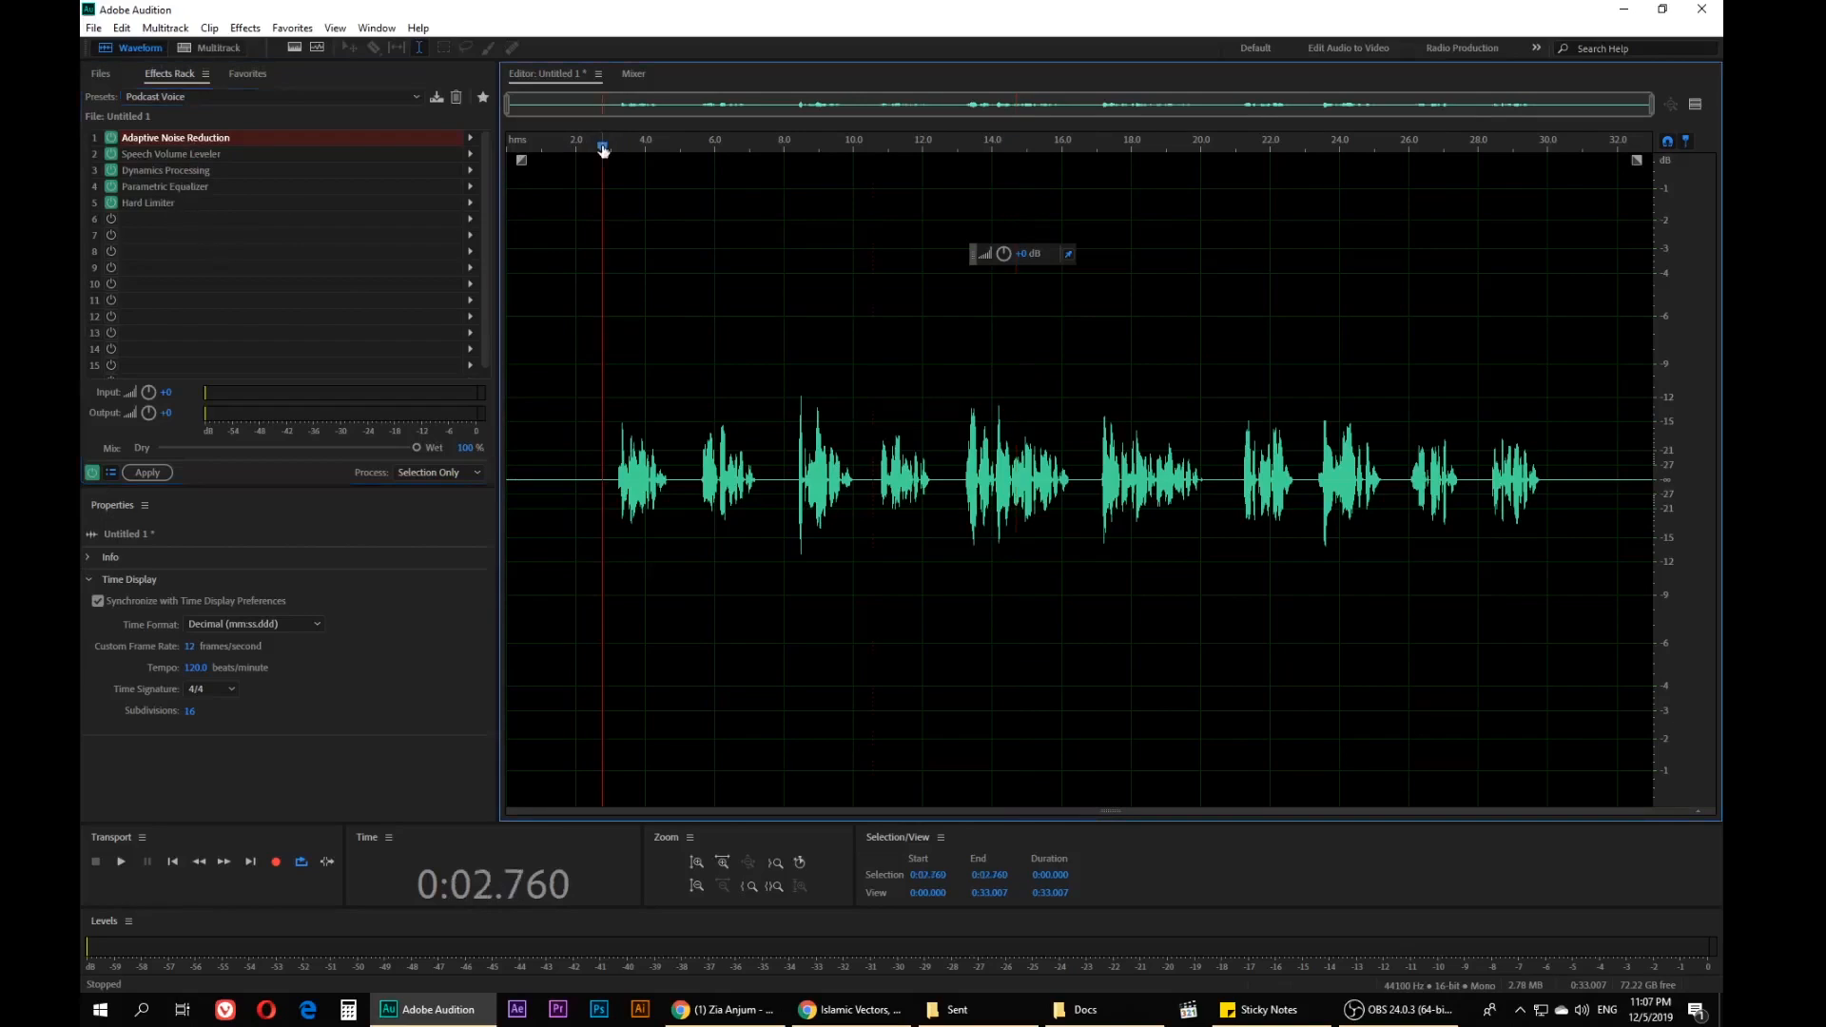
key(space)
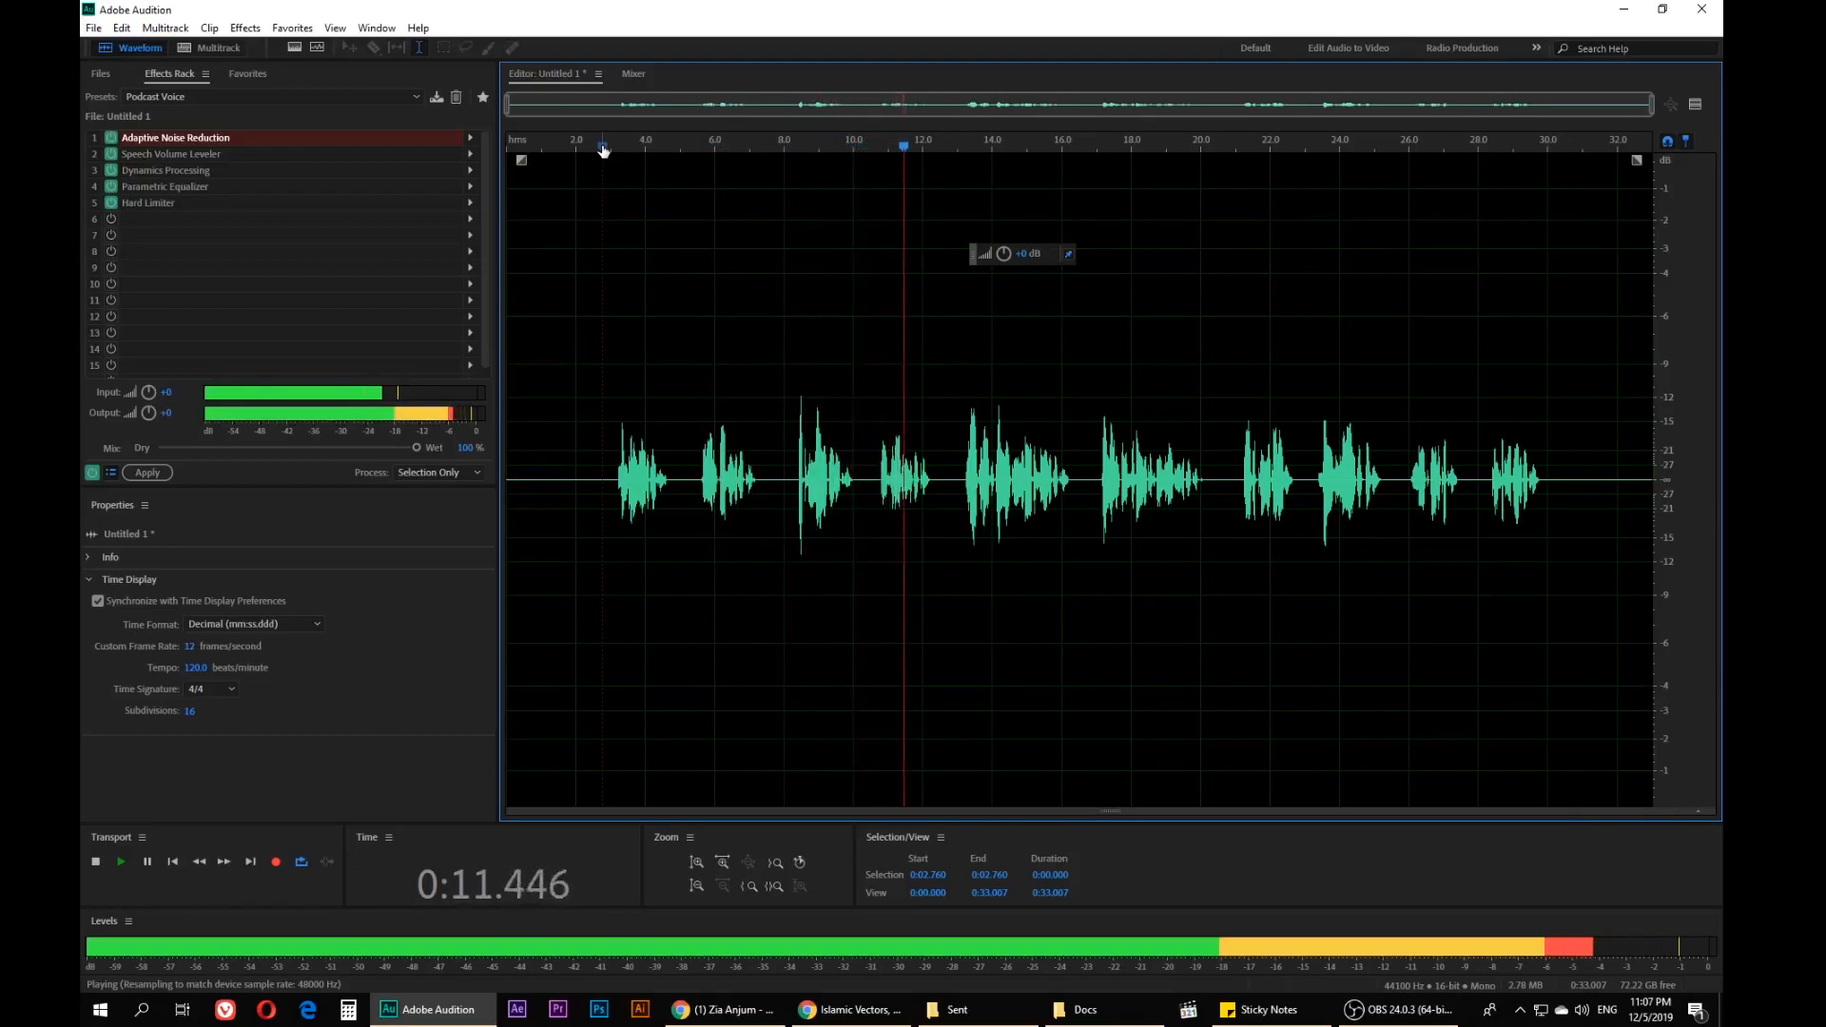
key(space)
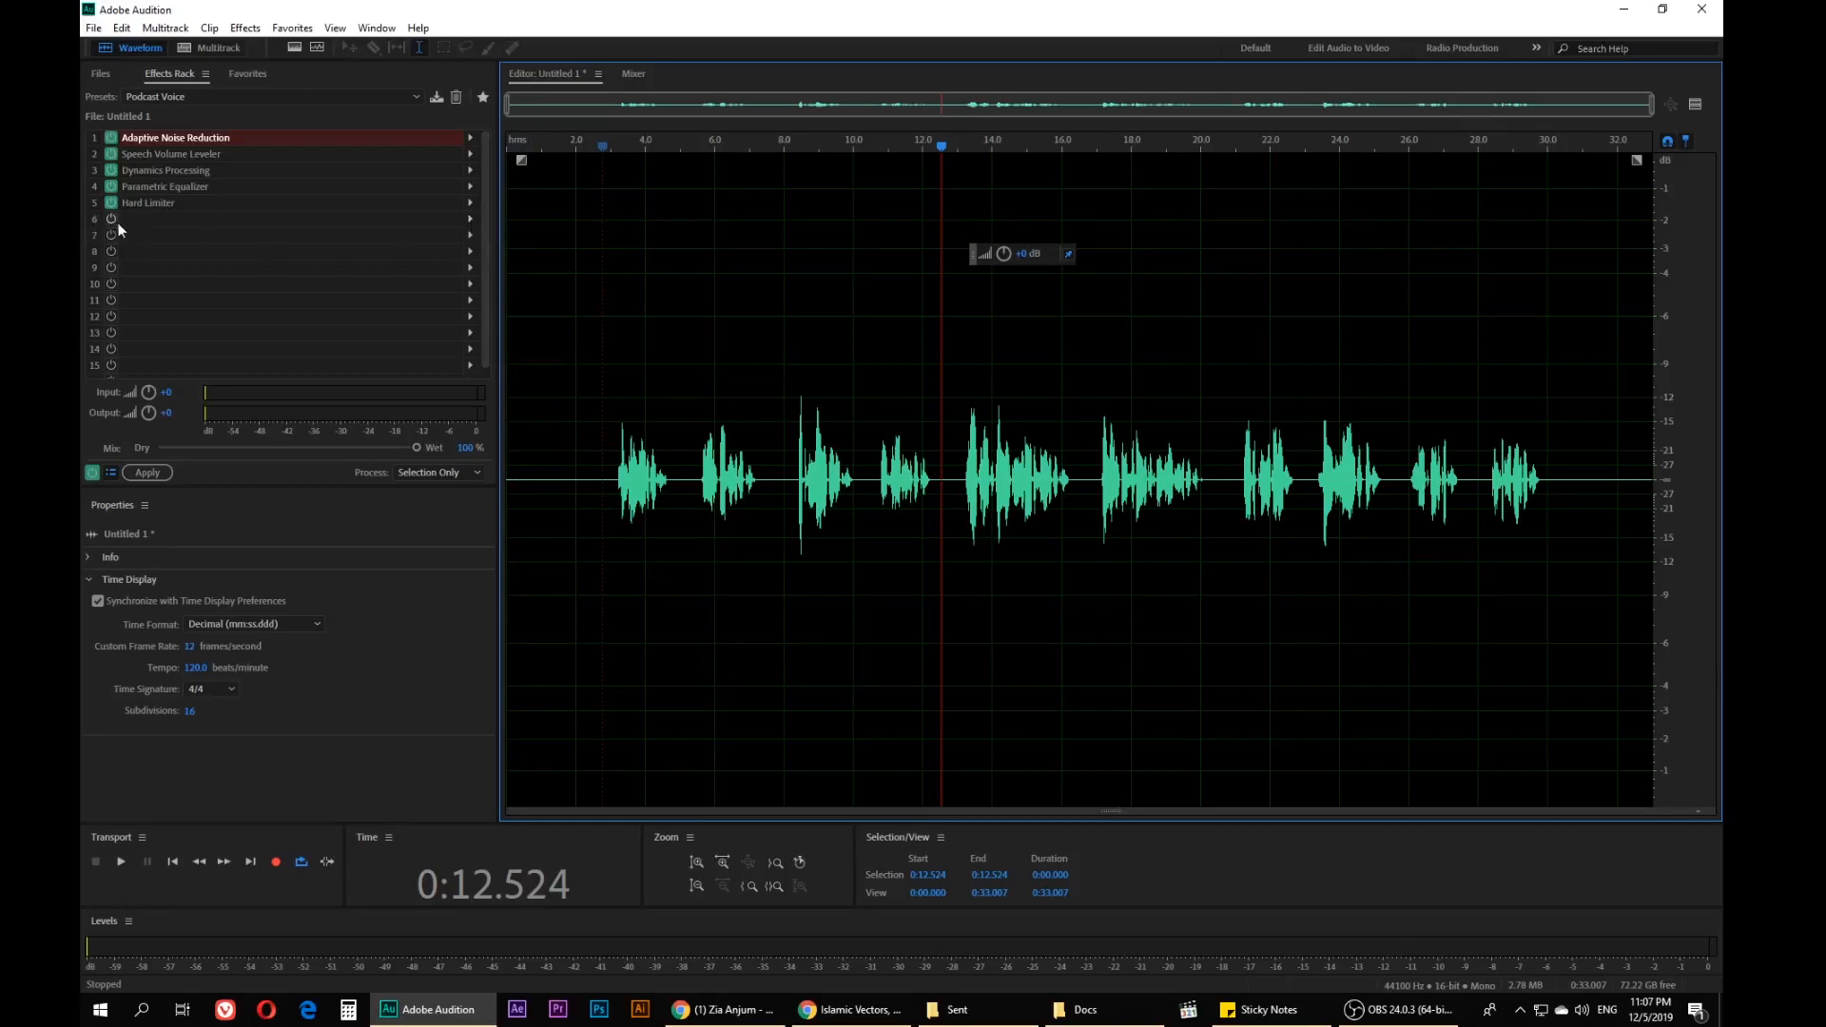
click(173, 219)
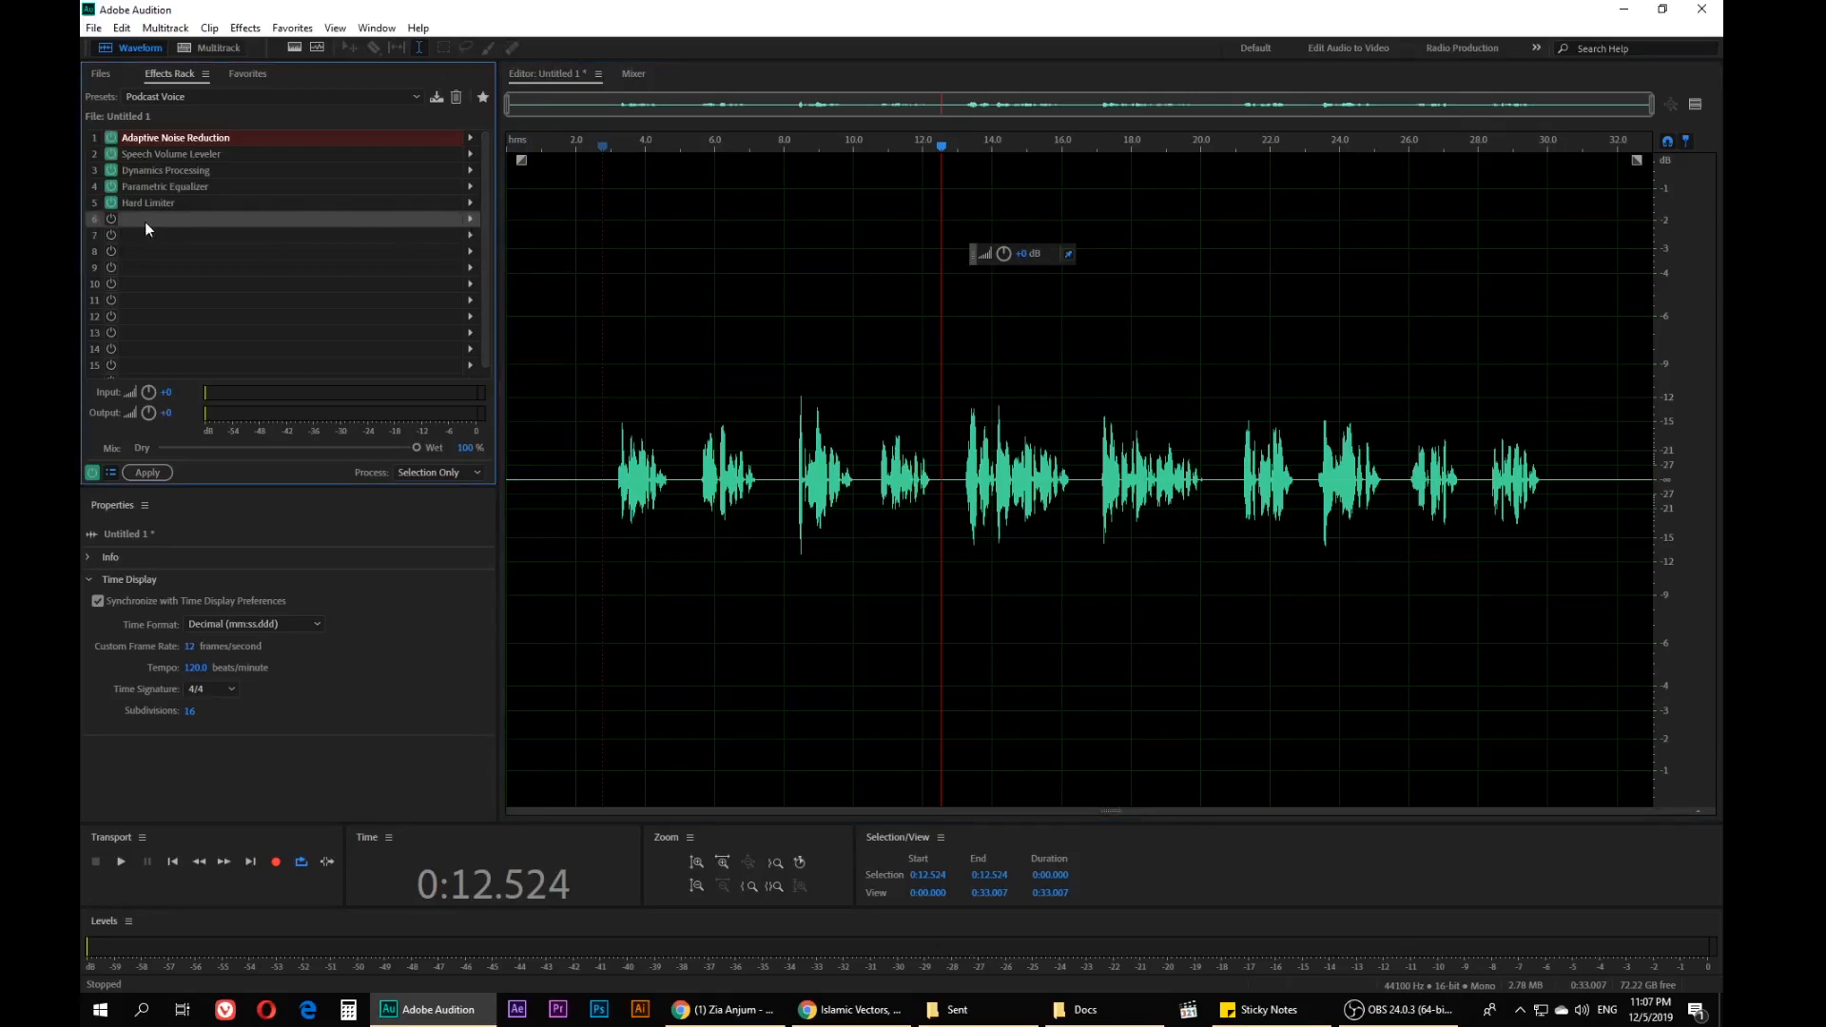
click(470, 219)
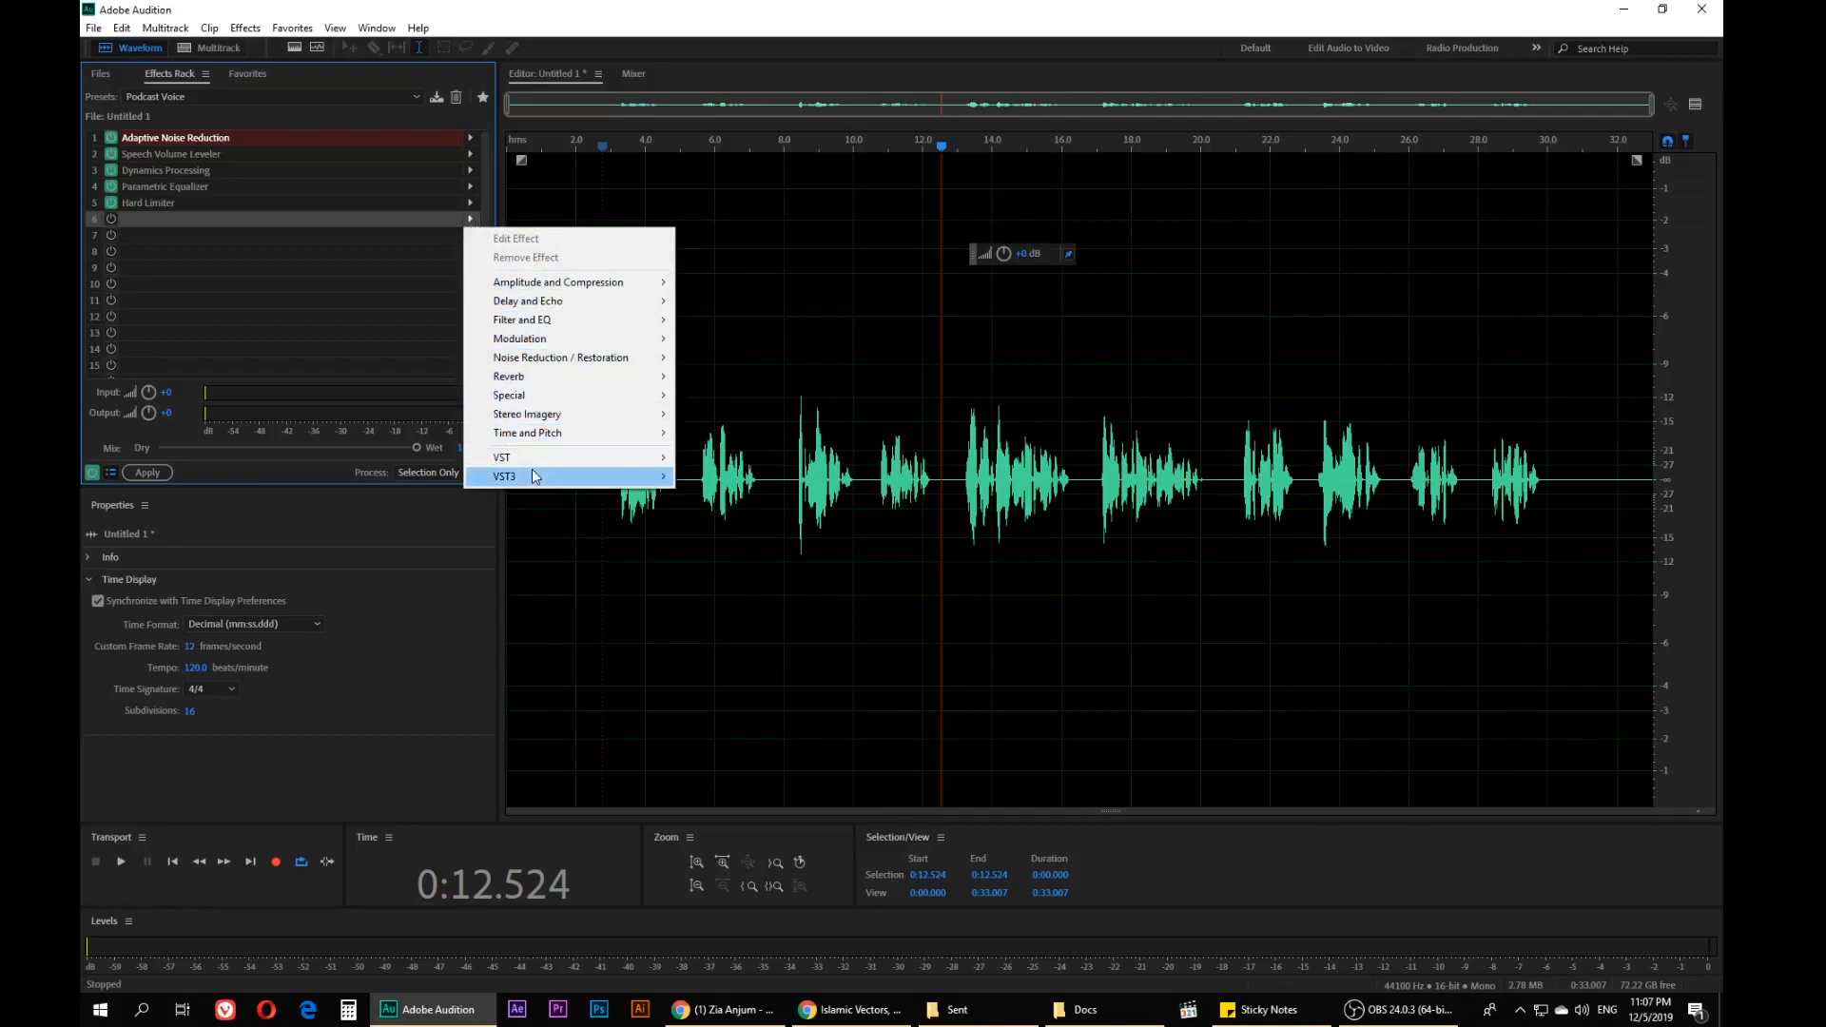
click(252, 29)
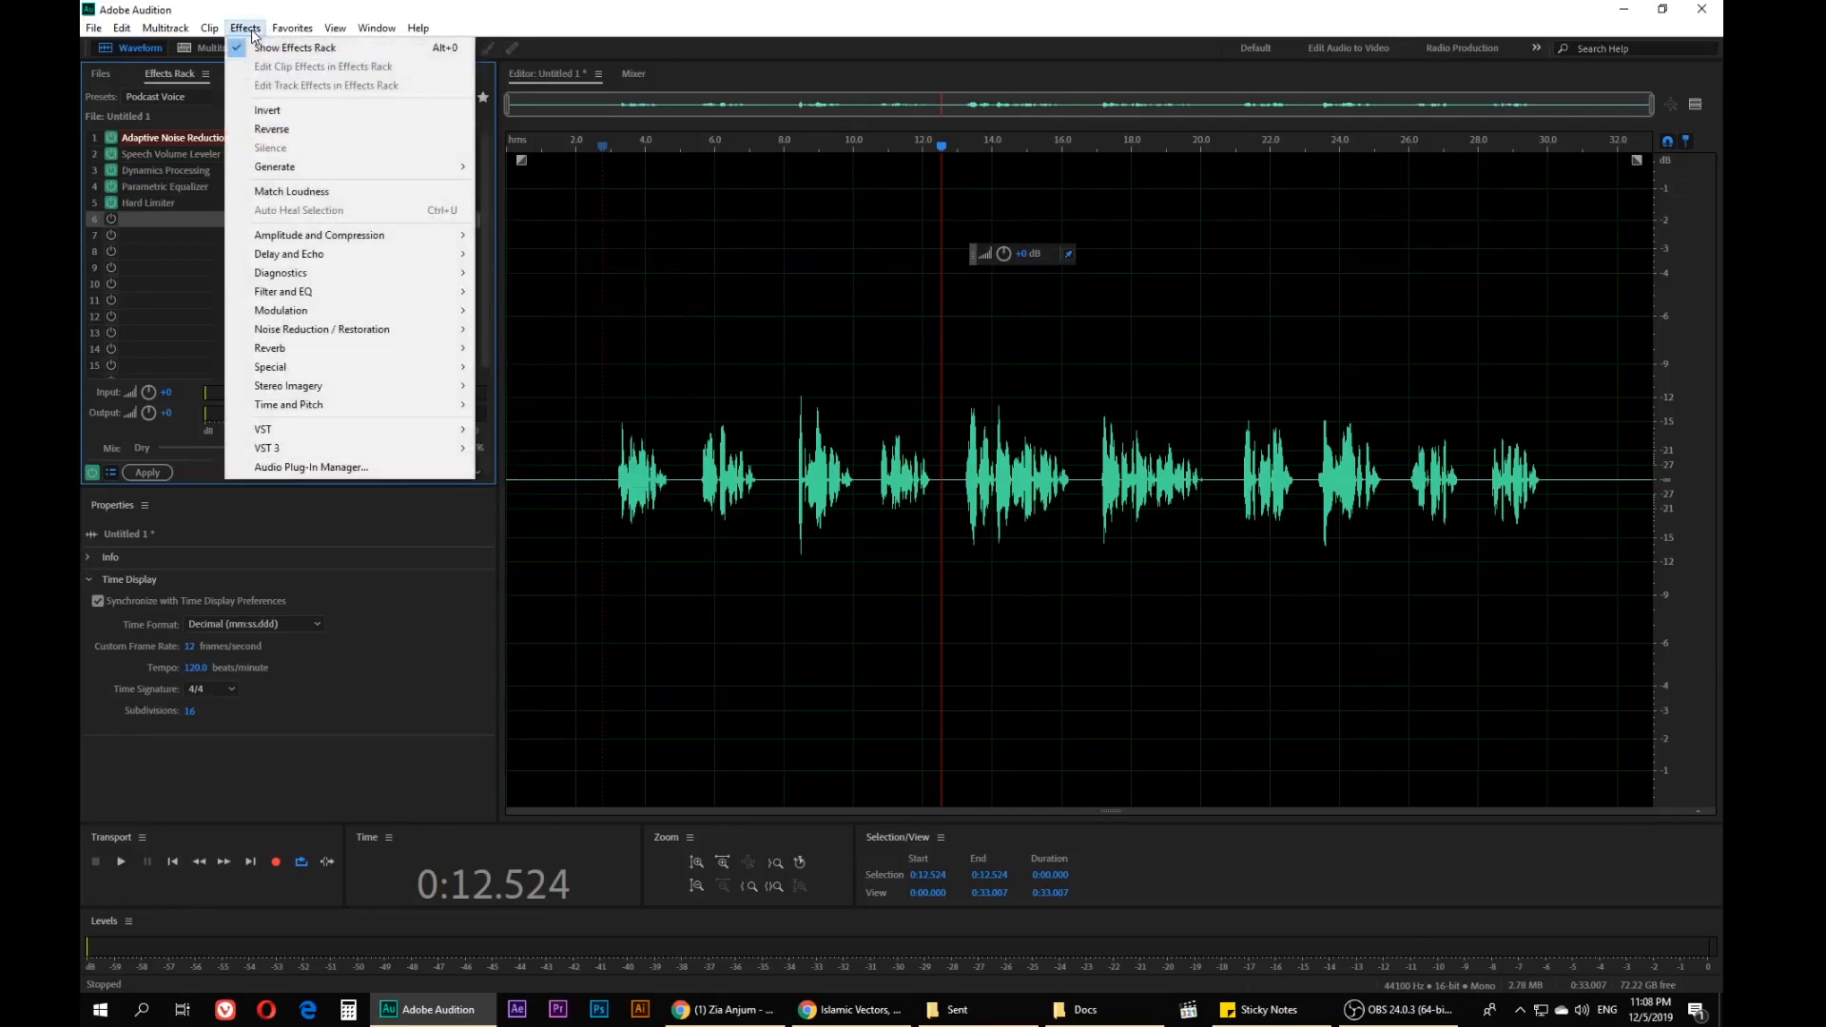
click(404, 544)
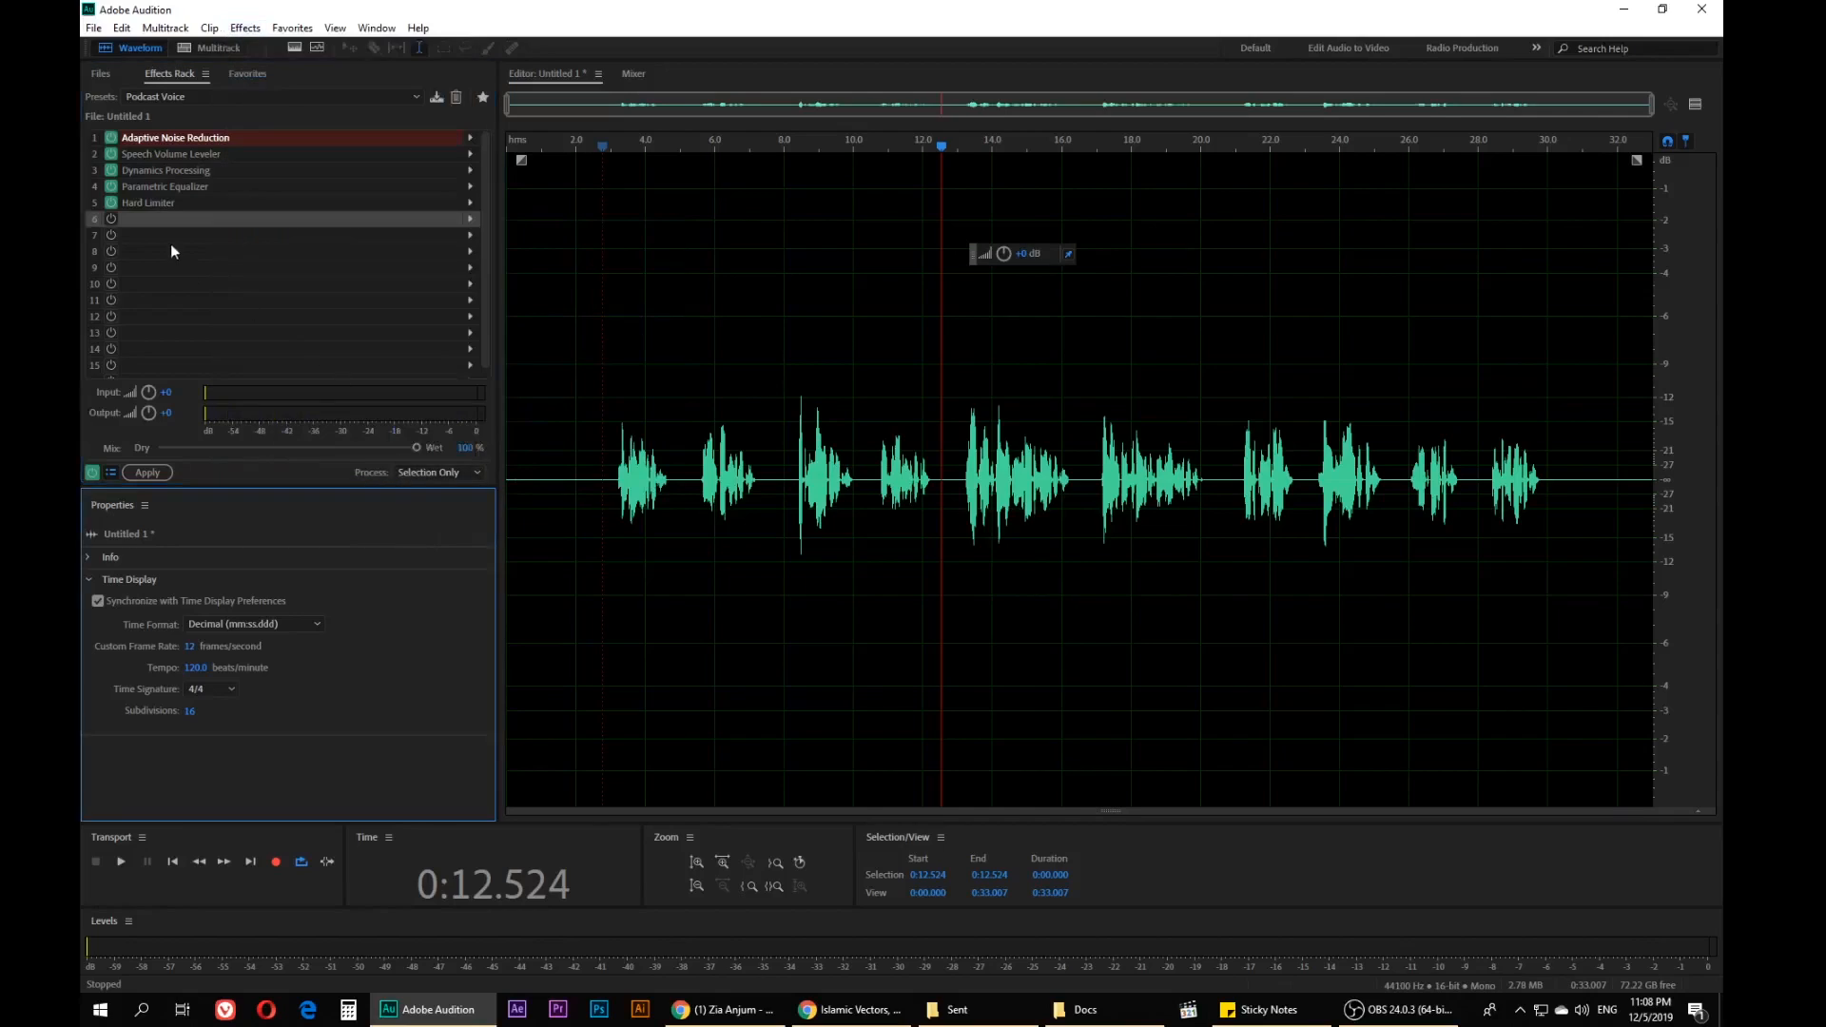
Add a Studio Reverb effect to slot 6 of the Effects Rack, after the Hard Limiter
click(470, 219)
mouse_move(526, 382)
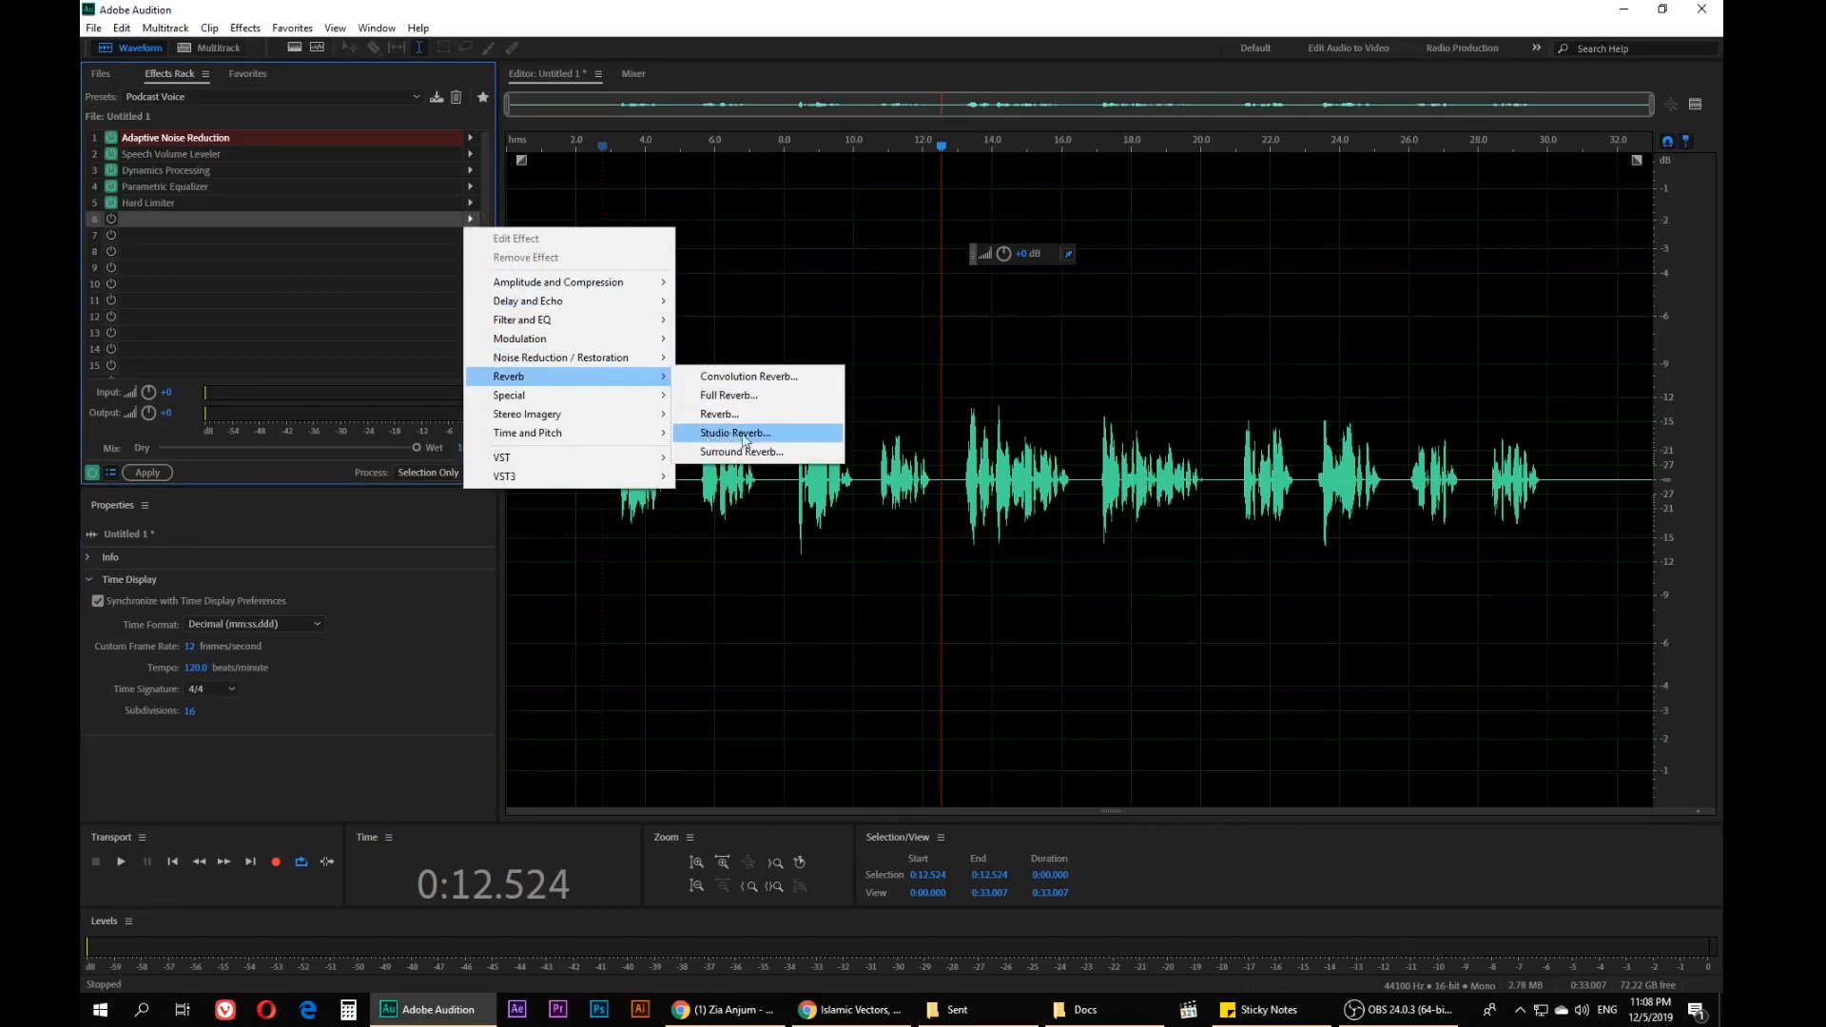
click(747, 432)
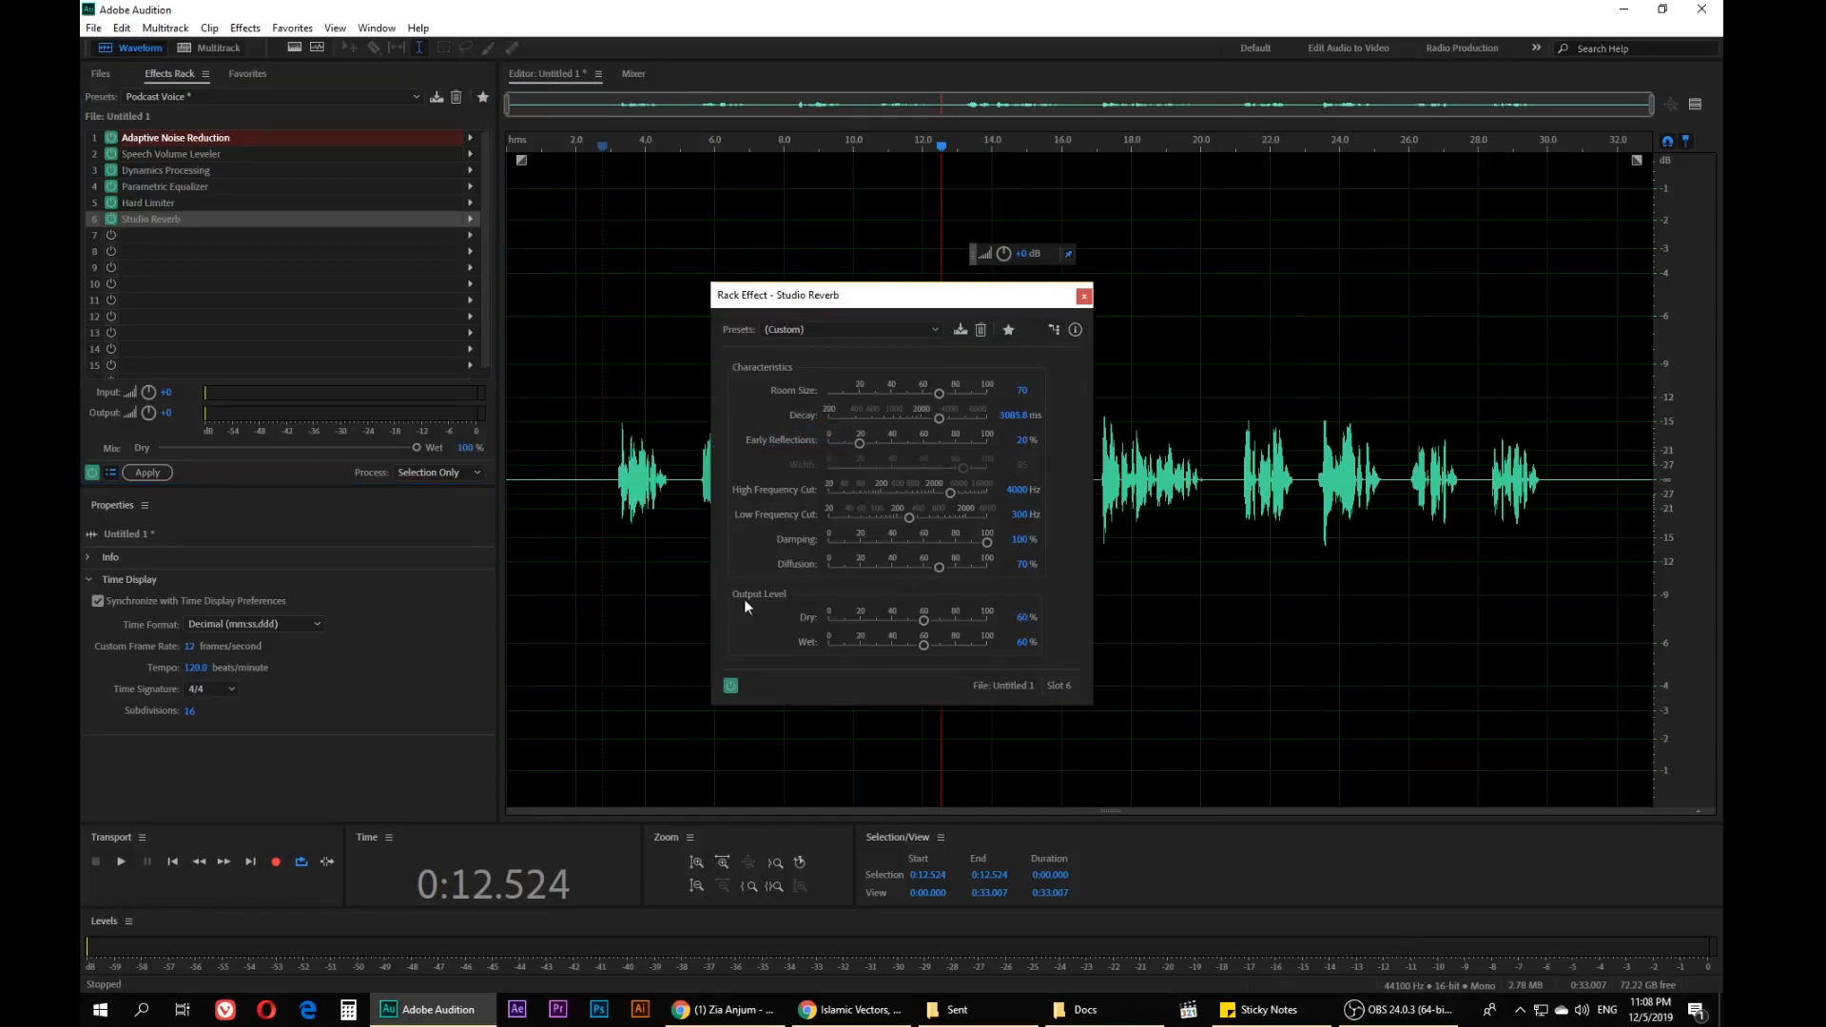
Set the Studio Reverb to its Default preset and audition the voice from about 3.3 seconds
click(865, 329)
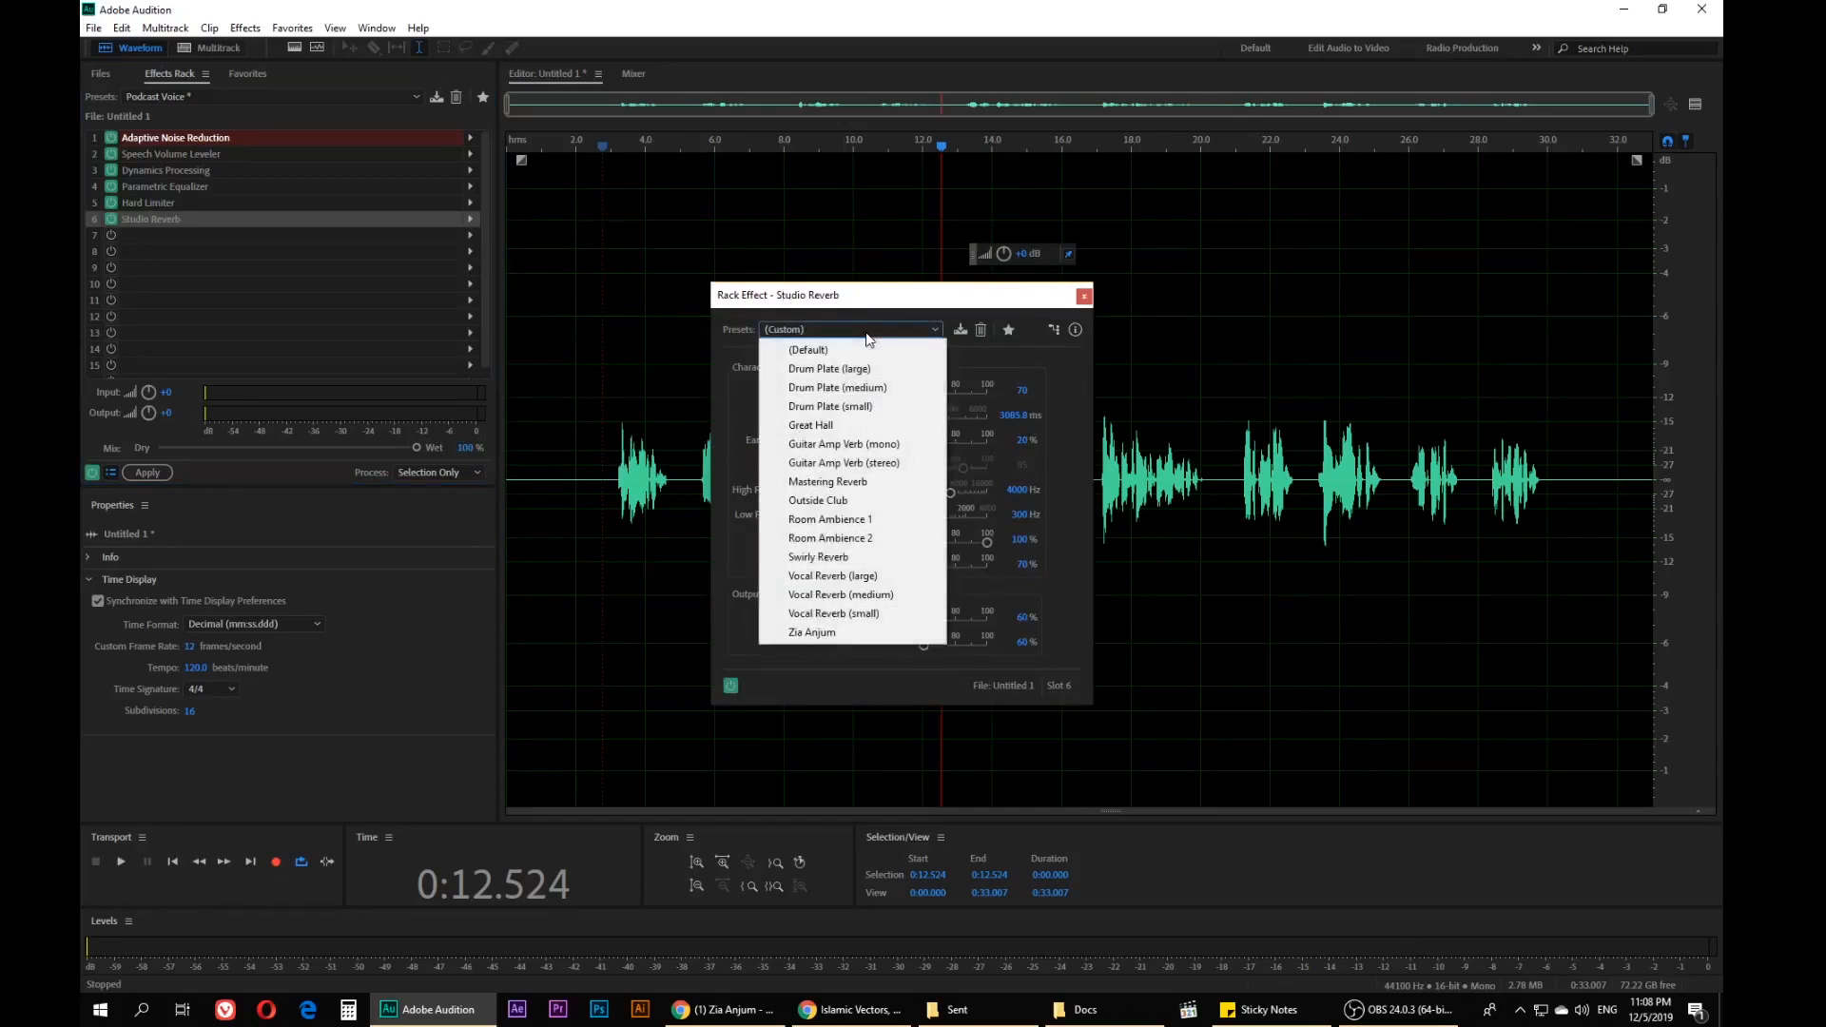
click(780, 342)
click(620, 145)
key(space)
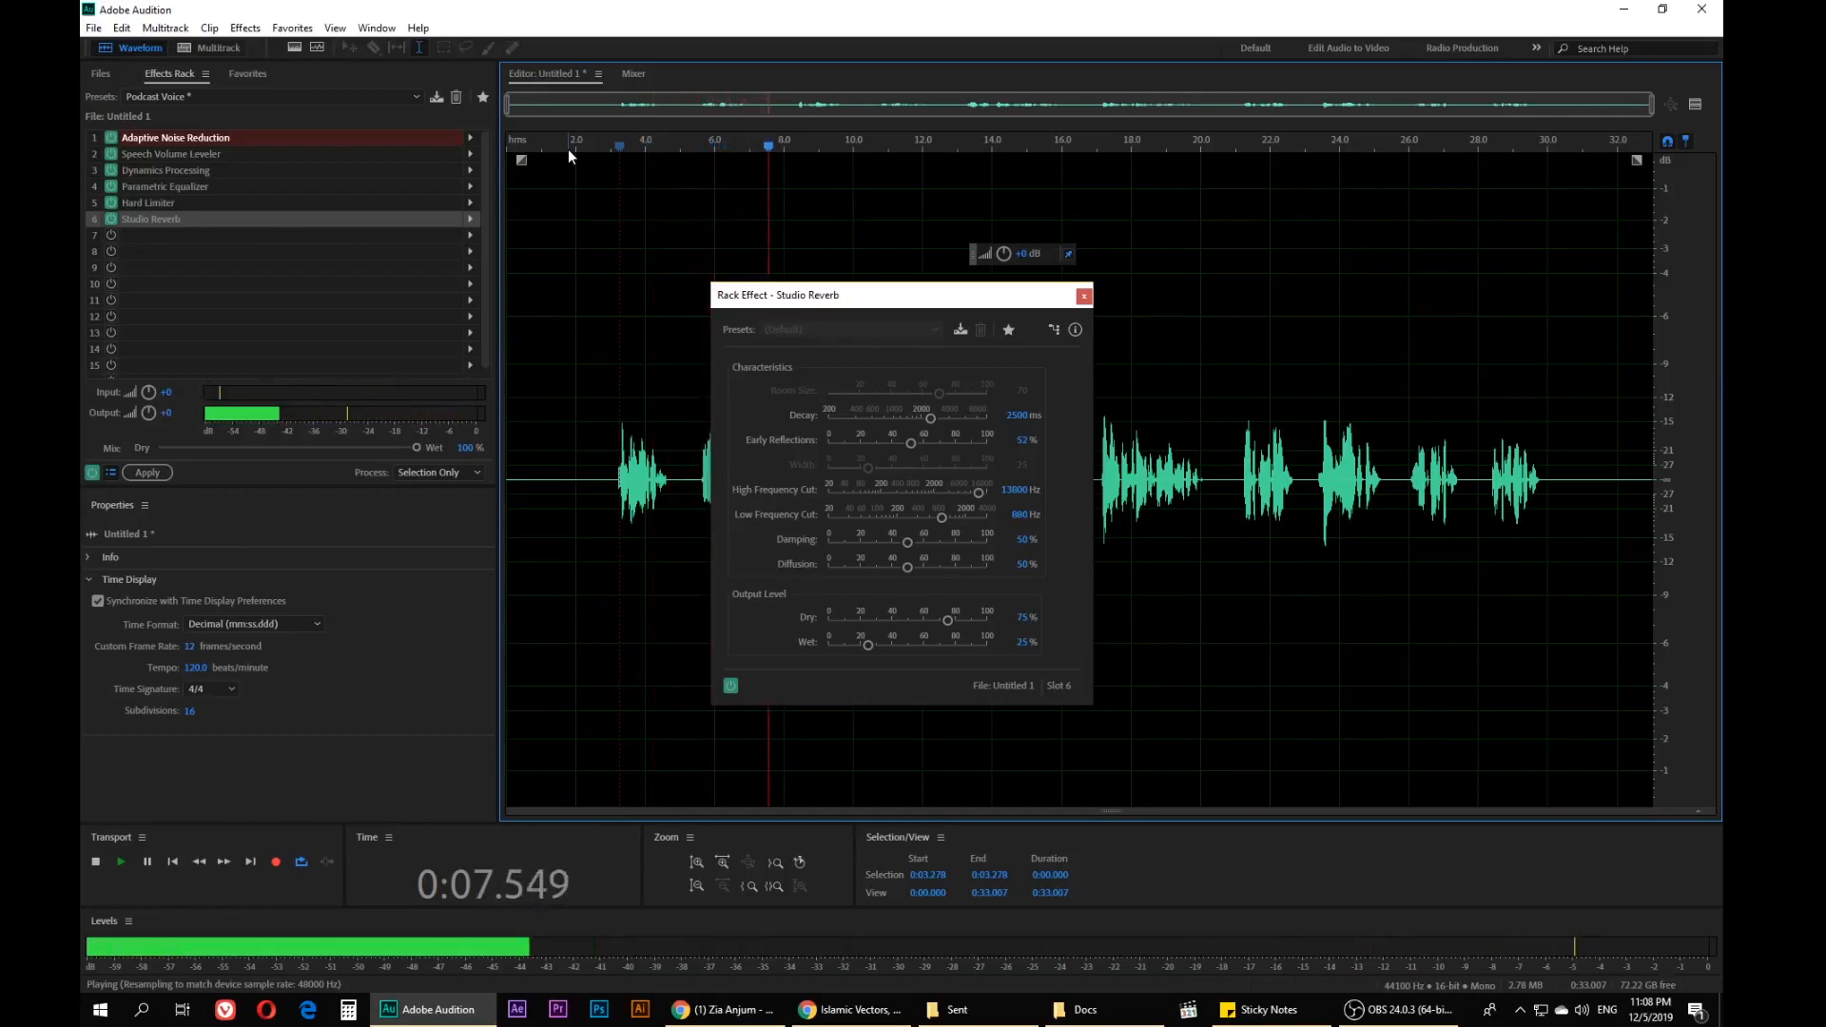
key(space)
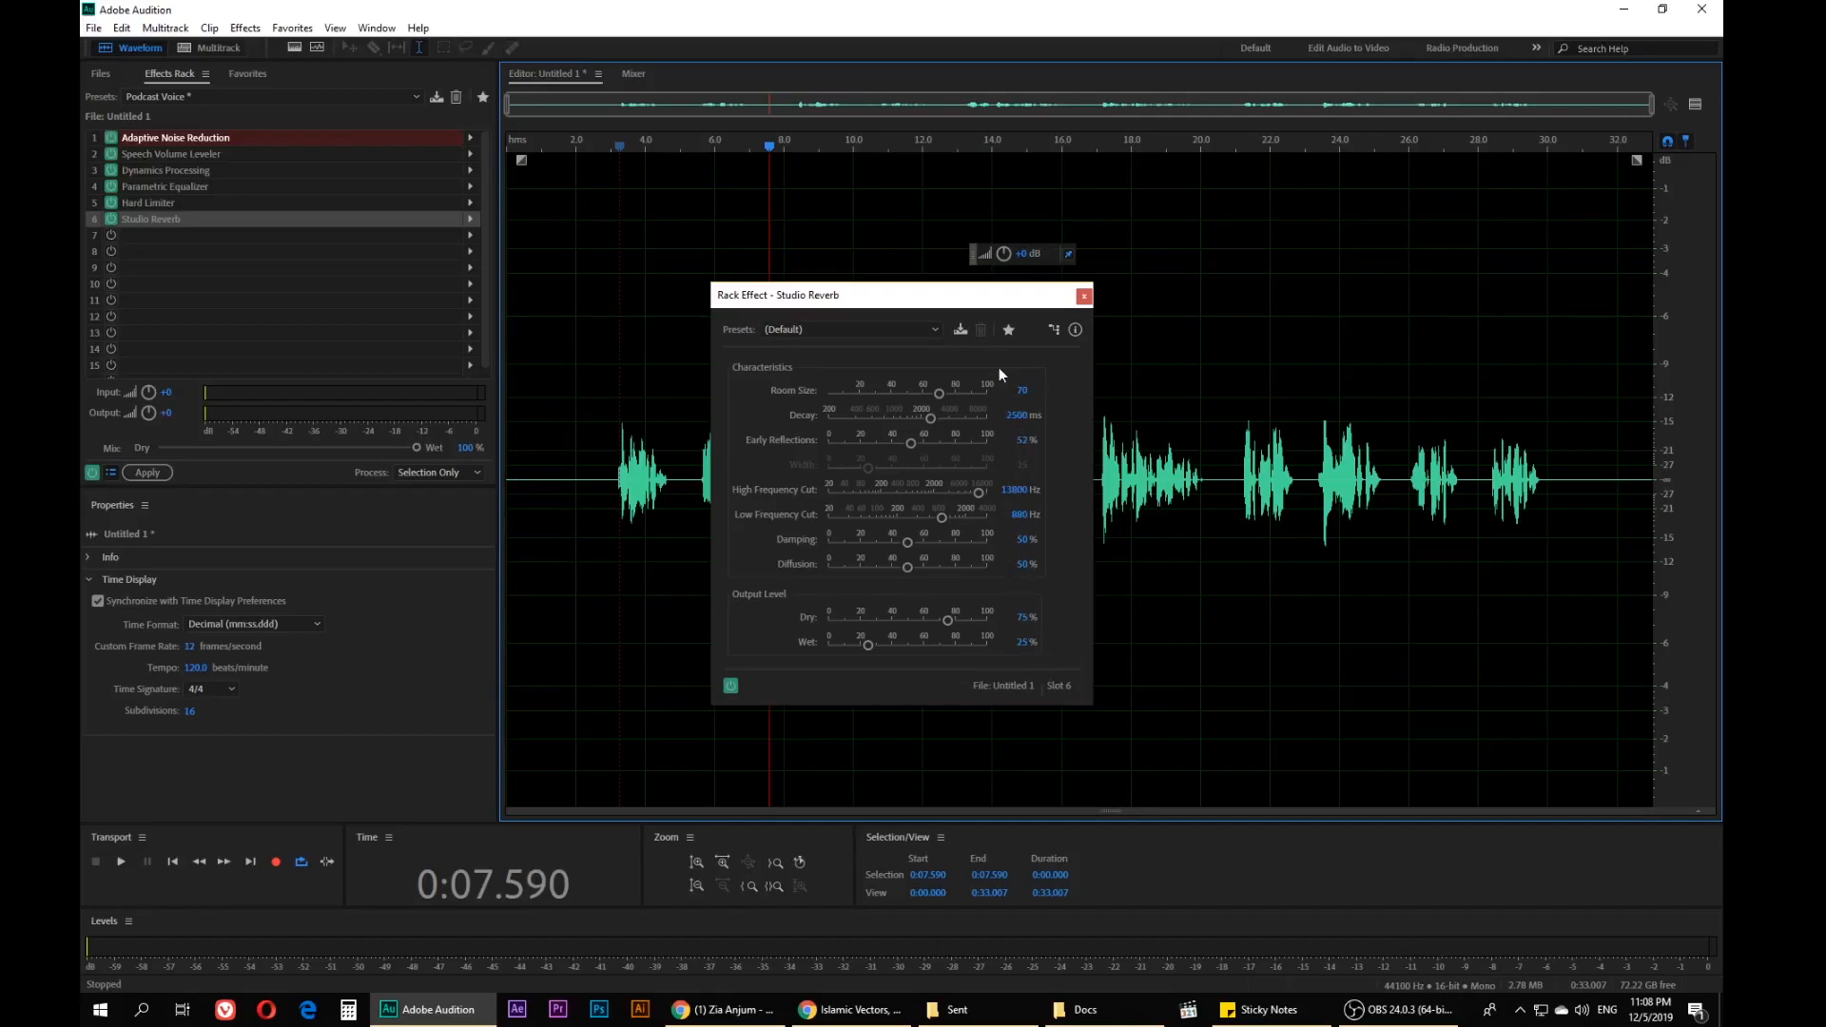
Load the Great Hall preset in the Studio Reverb and audition the voice from about 3.2 seconds
click(890, 331)
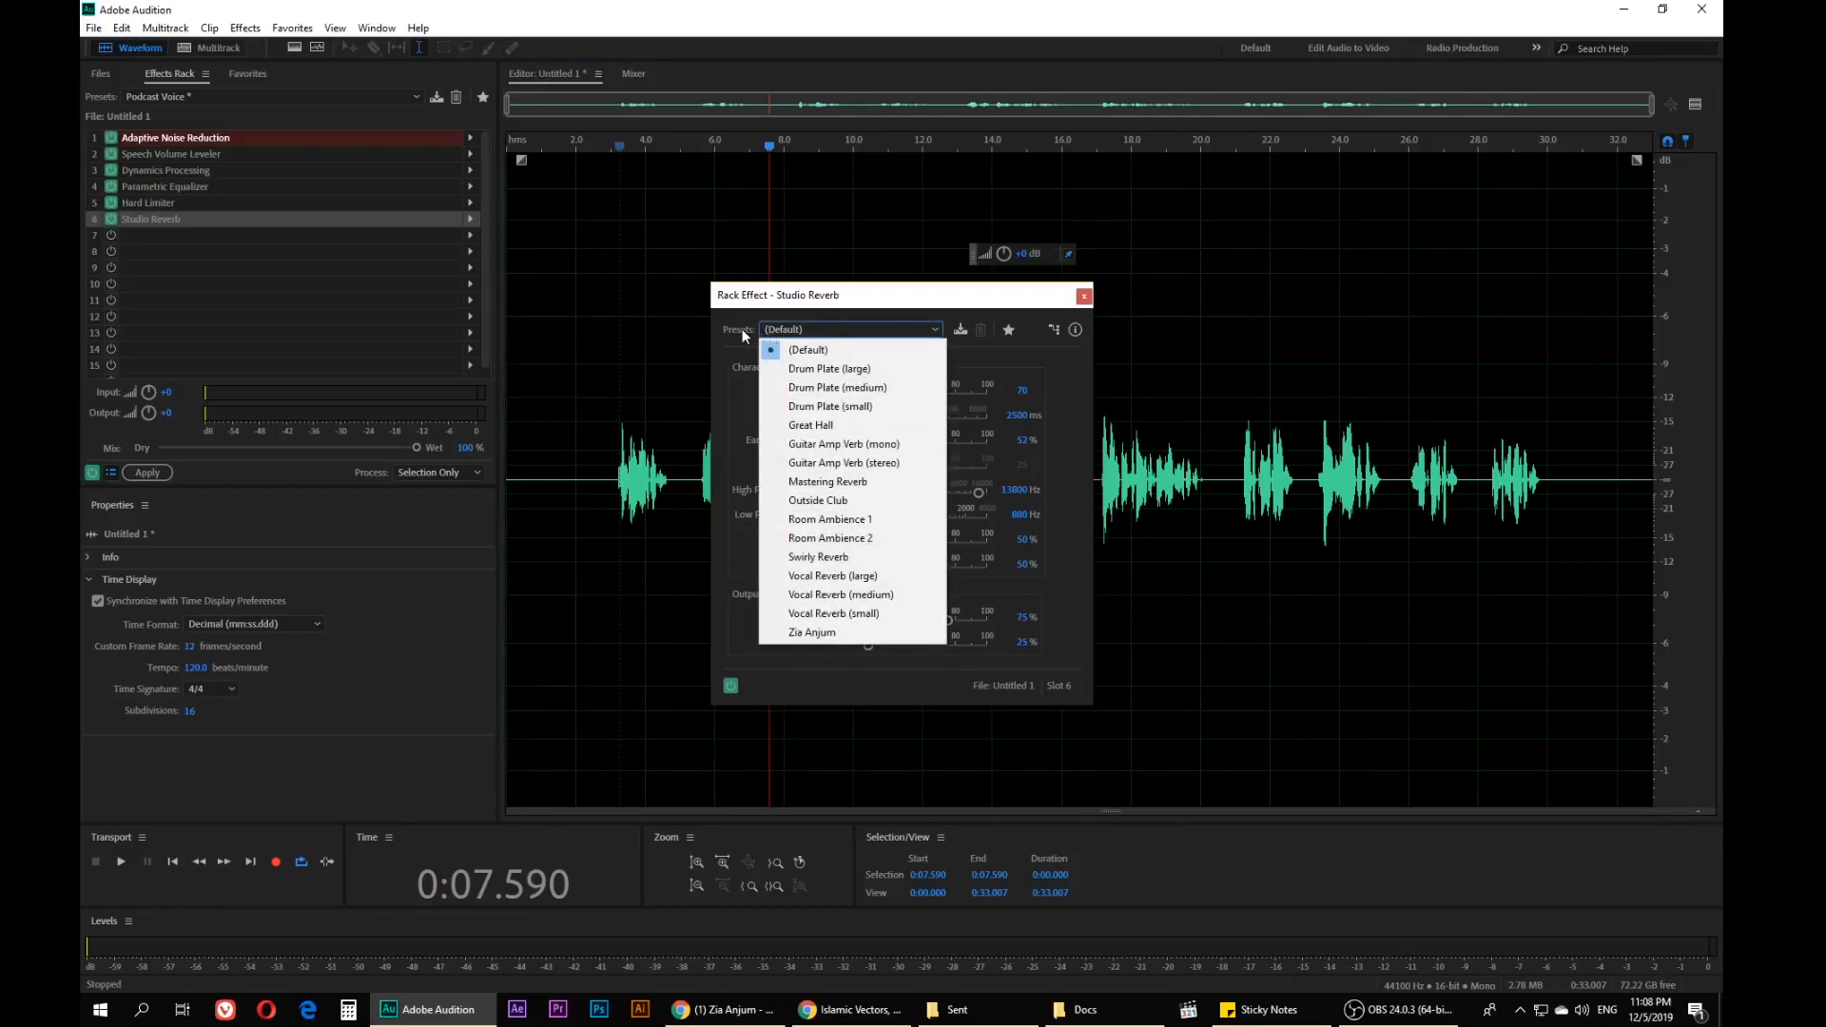
click(801, 429)
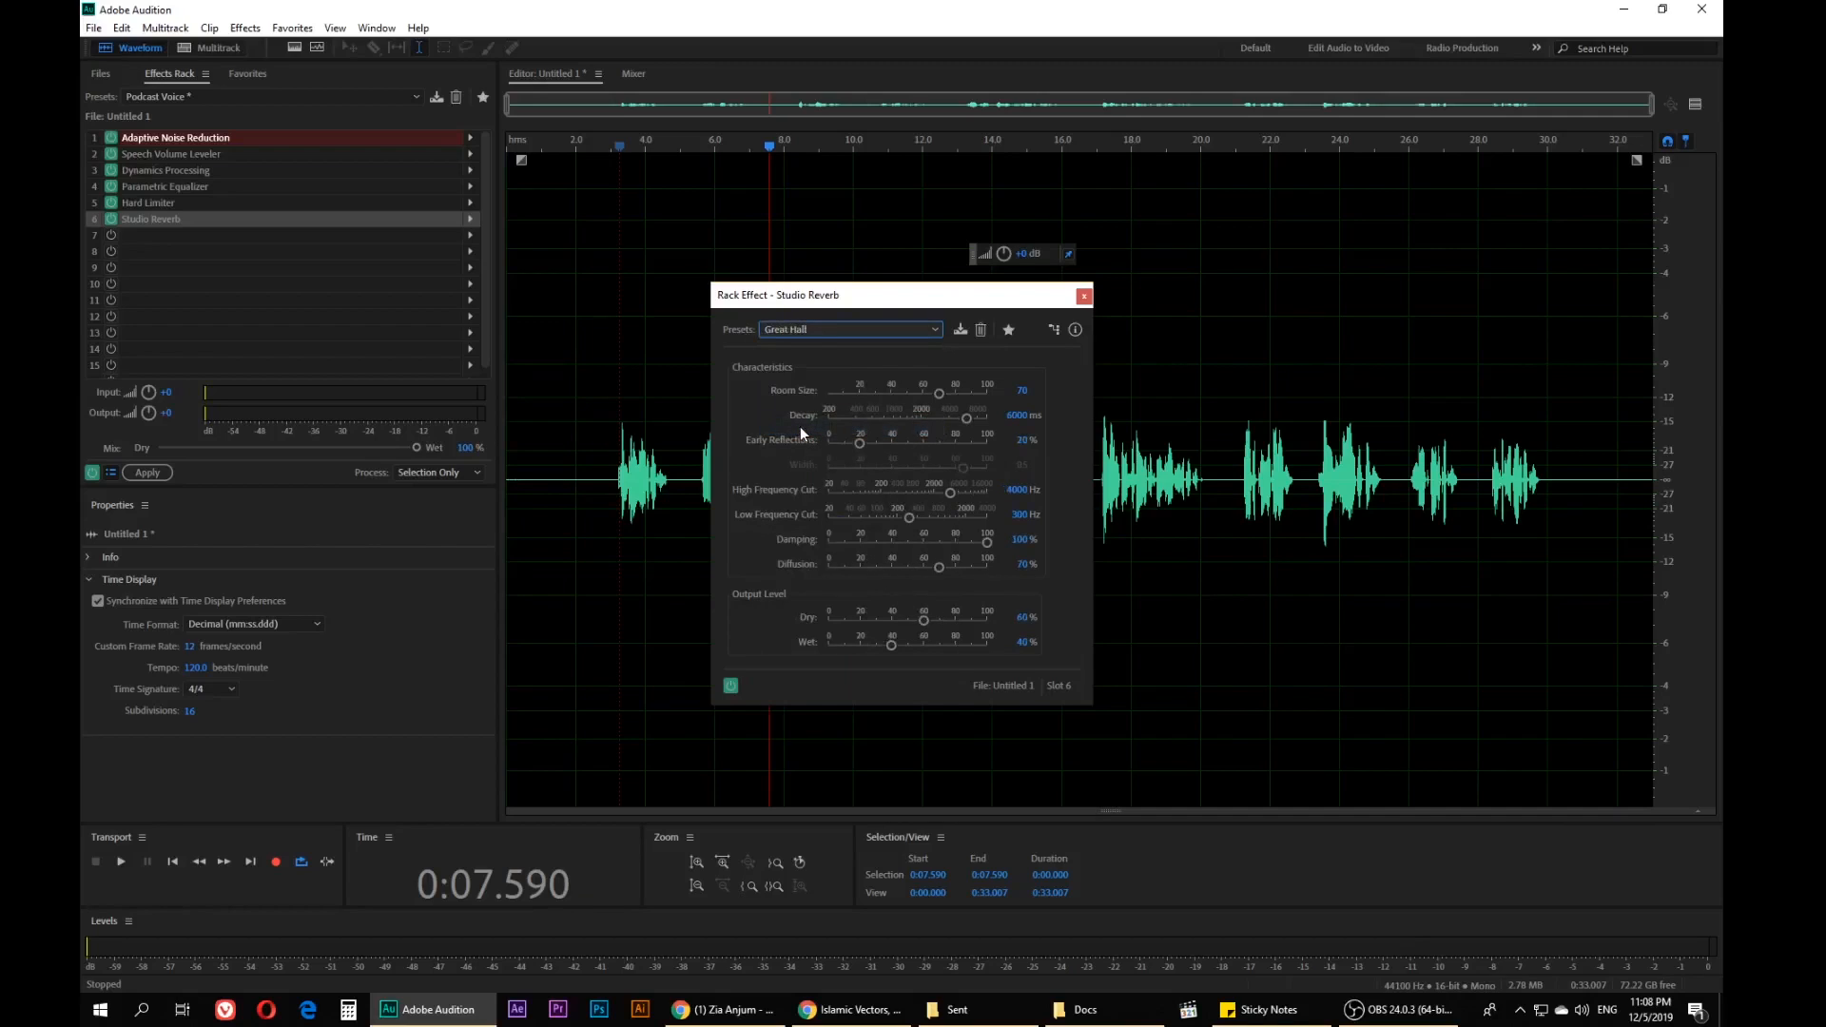
click(616, 146)
key(space)
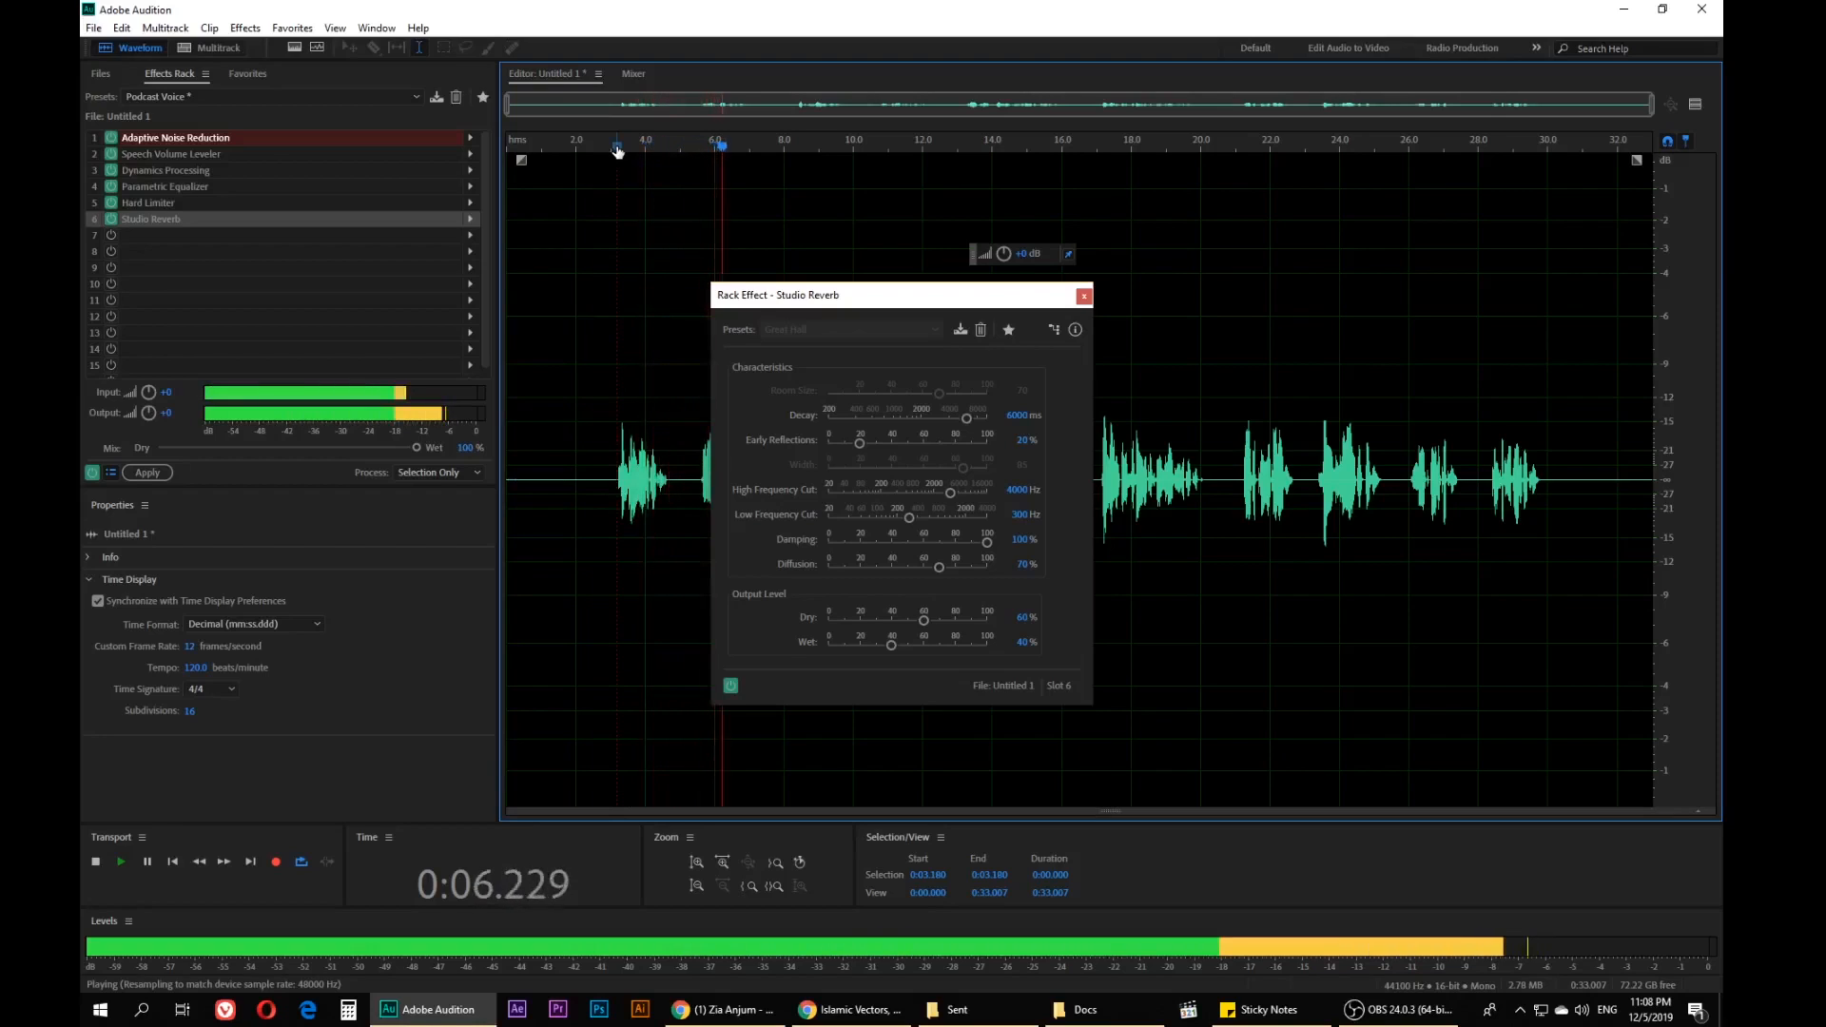
drag(849, 309, 506, 263)
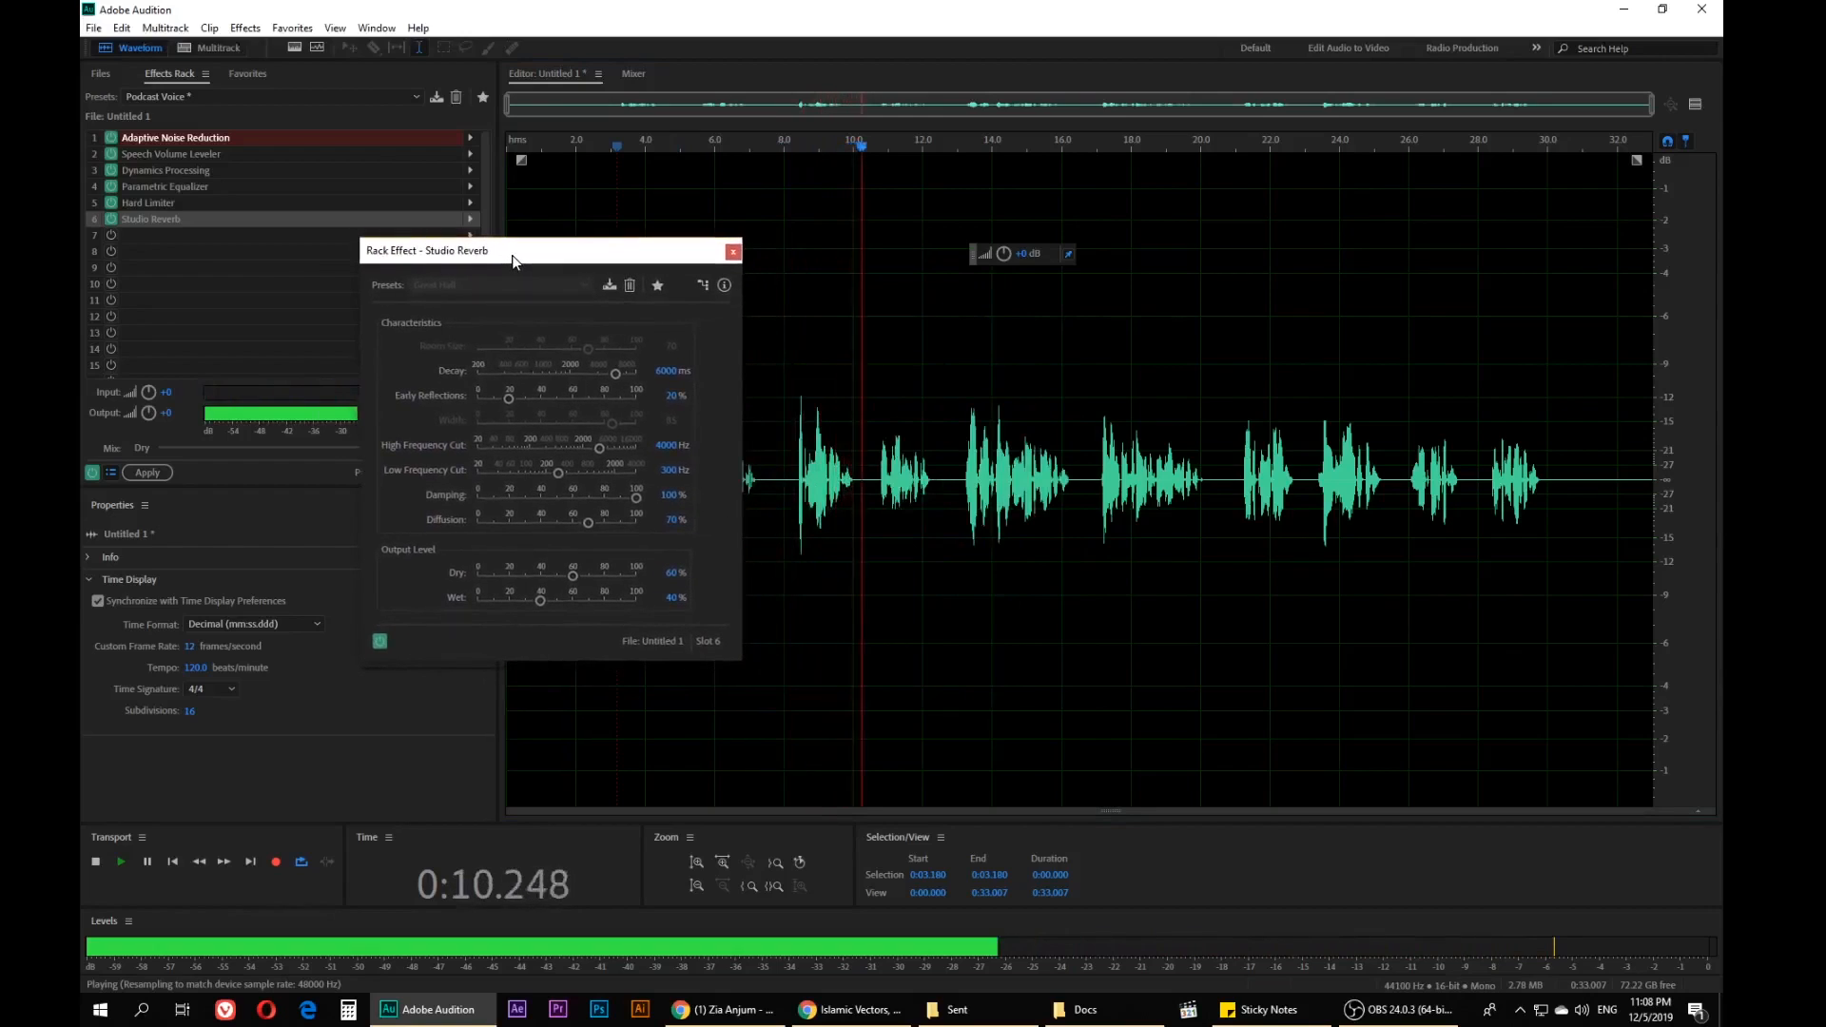
key(space)
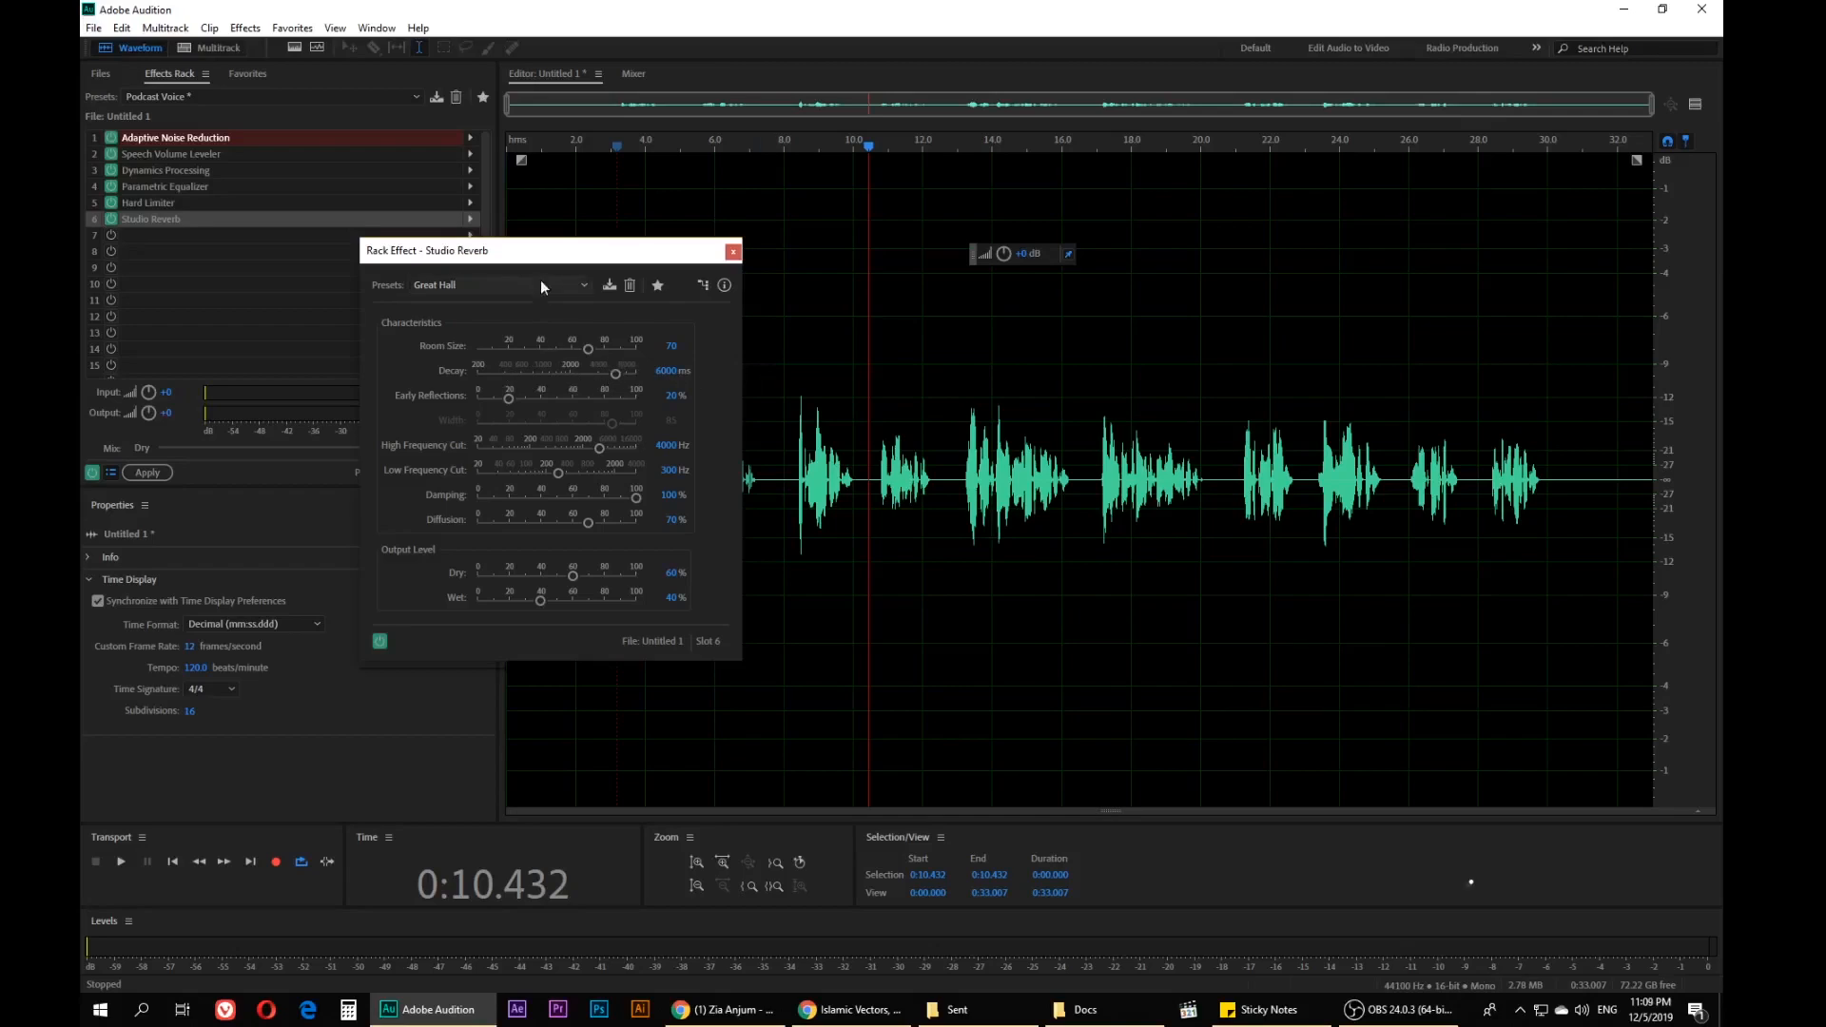
Set the Studio Reverb's Decay to 3500 ms, Dry level to about 90% and Wet level to about 57%
drag(549, 250, 590, 250)
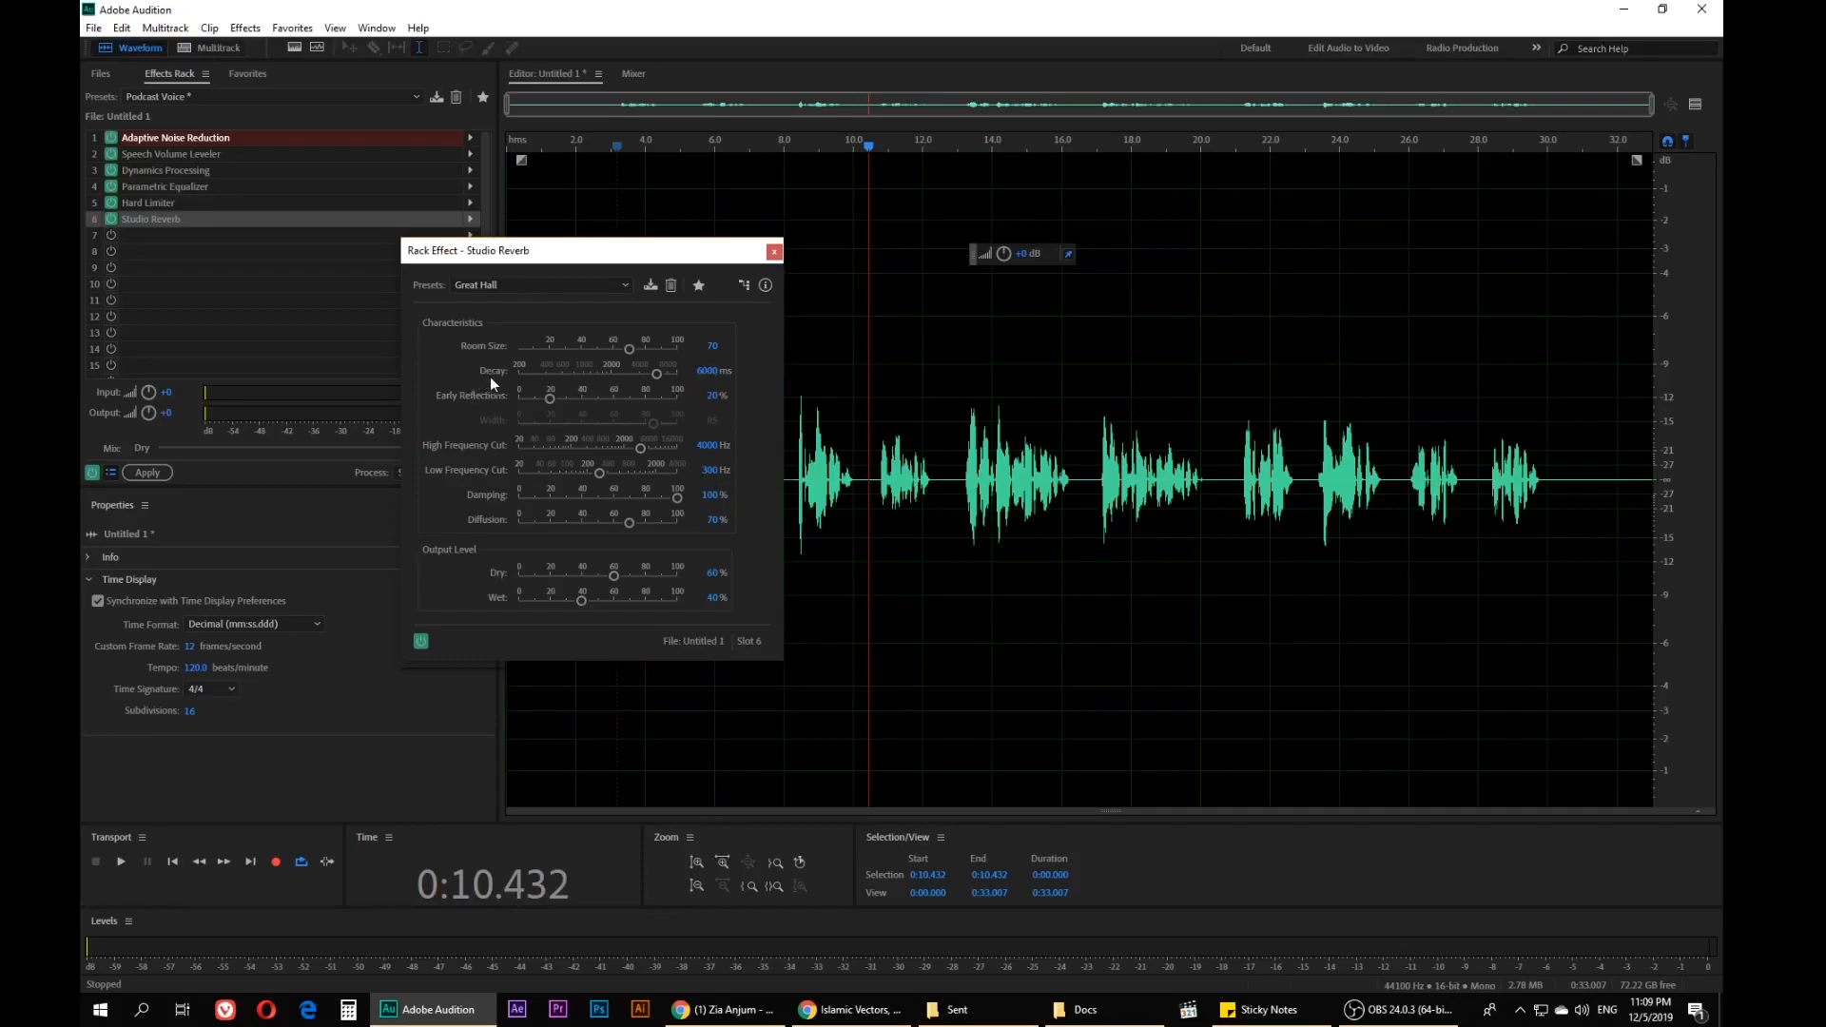
click(707, 373)
text(3500)
key(Return)
drag(618, 574, 629, 580)
drag(583, 600, 603, 601)
Audition the voice with the adjusted Great Hall reverb from about 3.2 seconds
click(616, 145)
key(space)
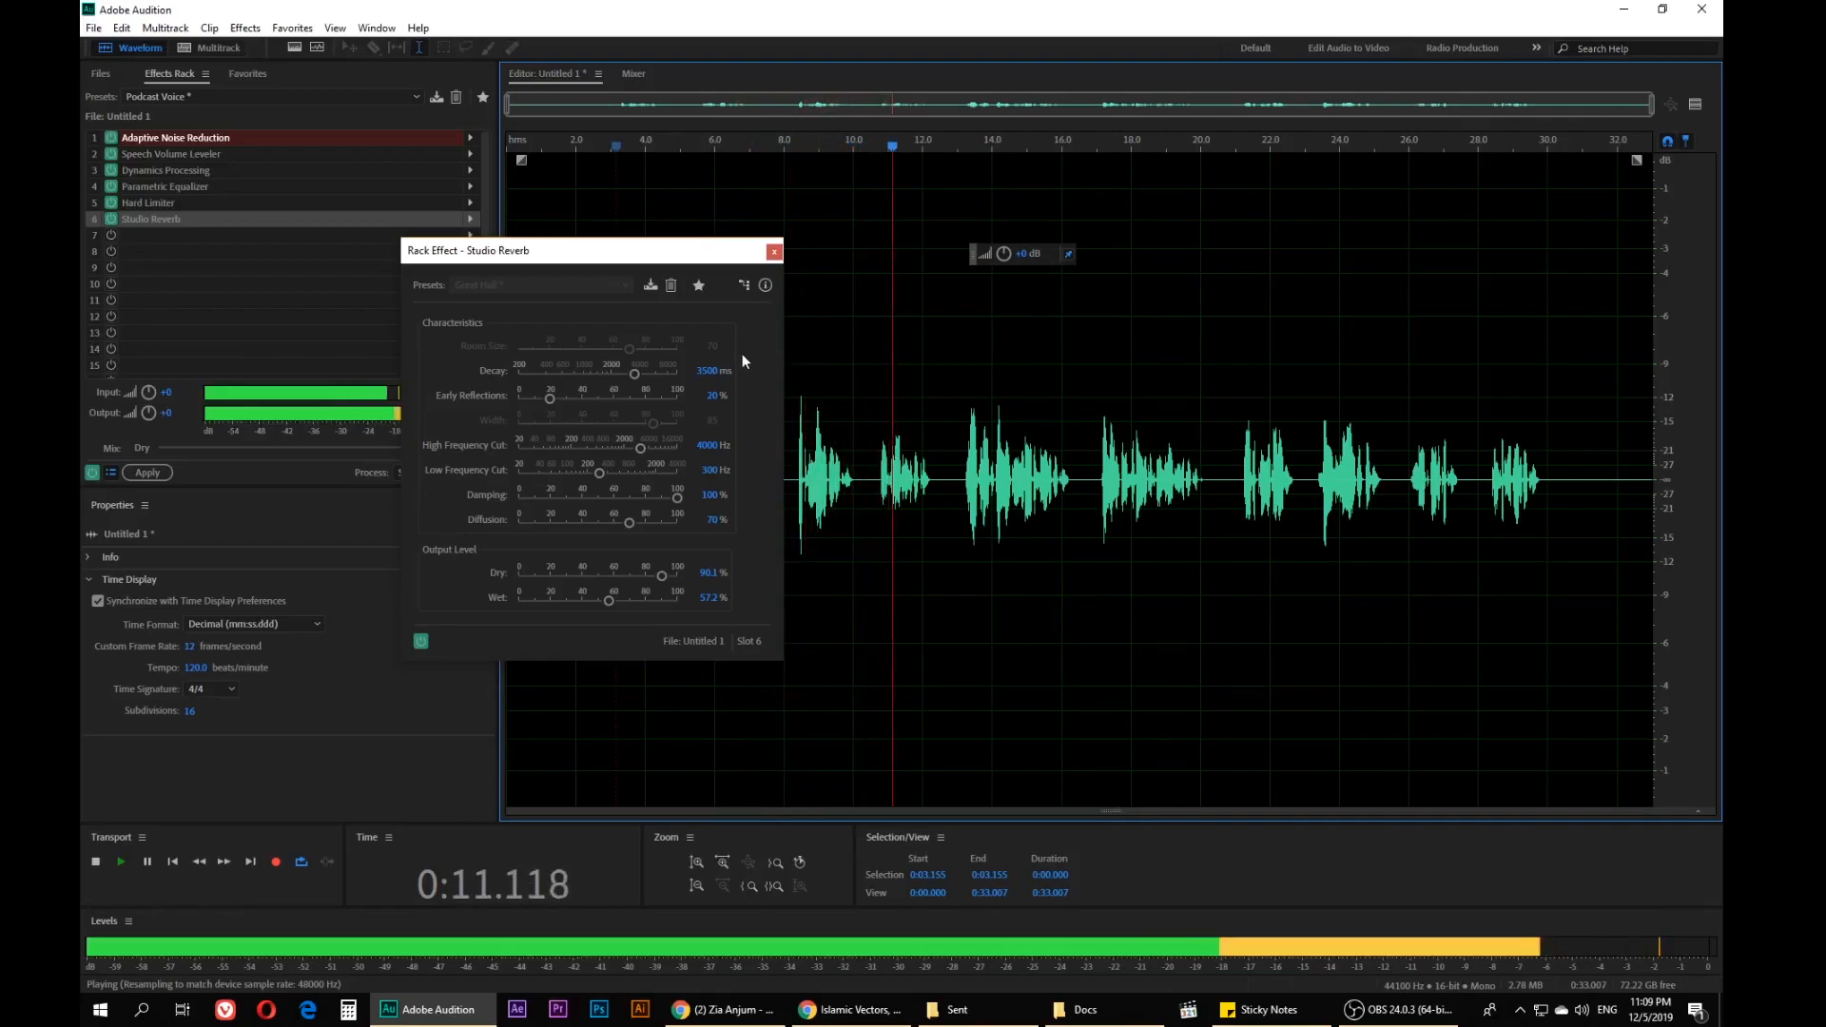
key(space)
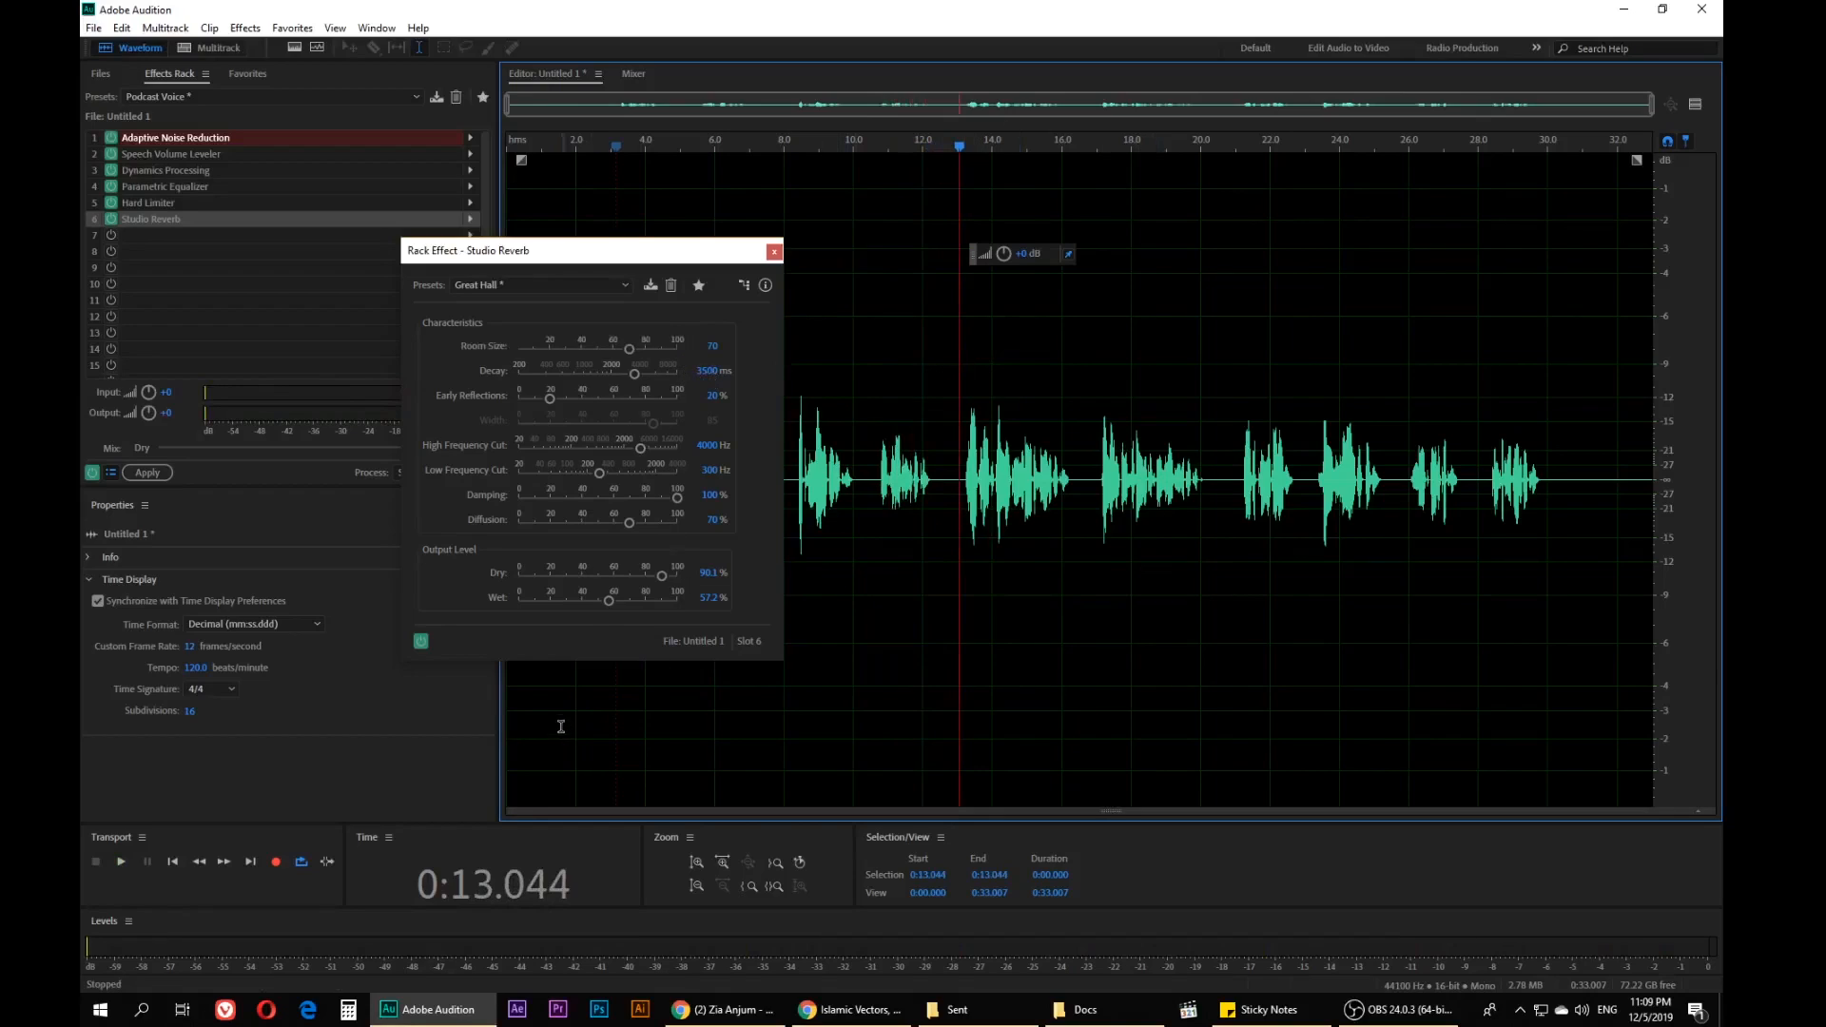
Raise the Studio Reverb's Wet level to about 59%, close its settings and audition the voice from about 13 seconds
drag(608, 601, 609, 601)
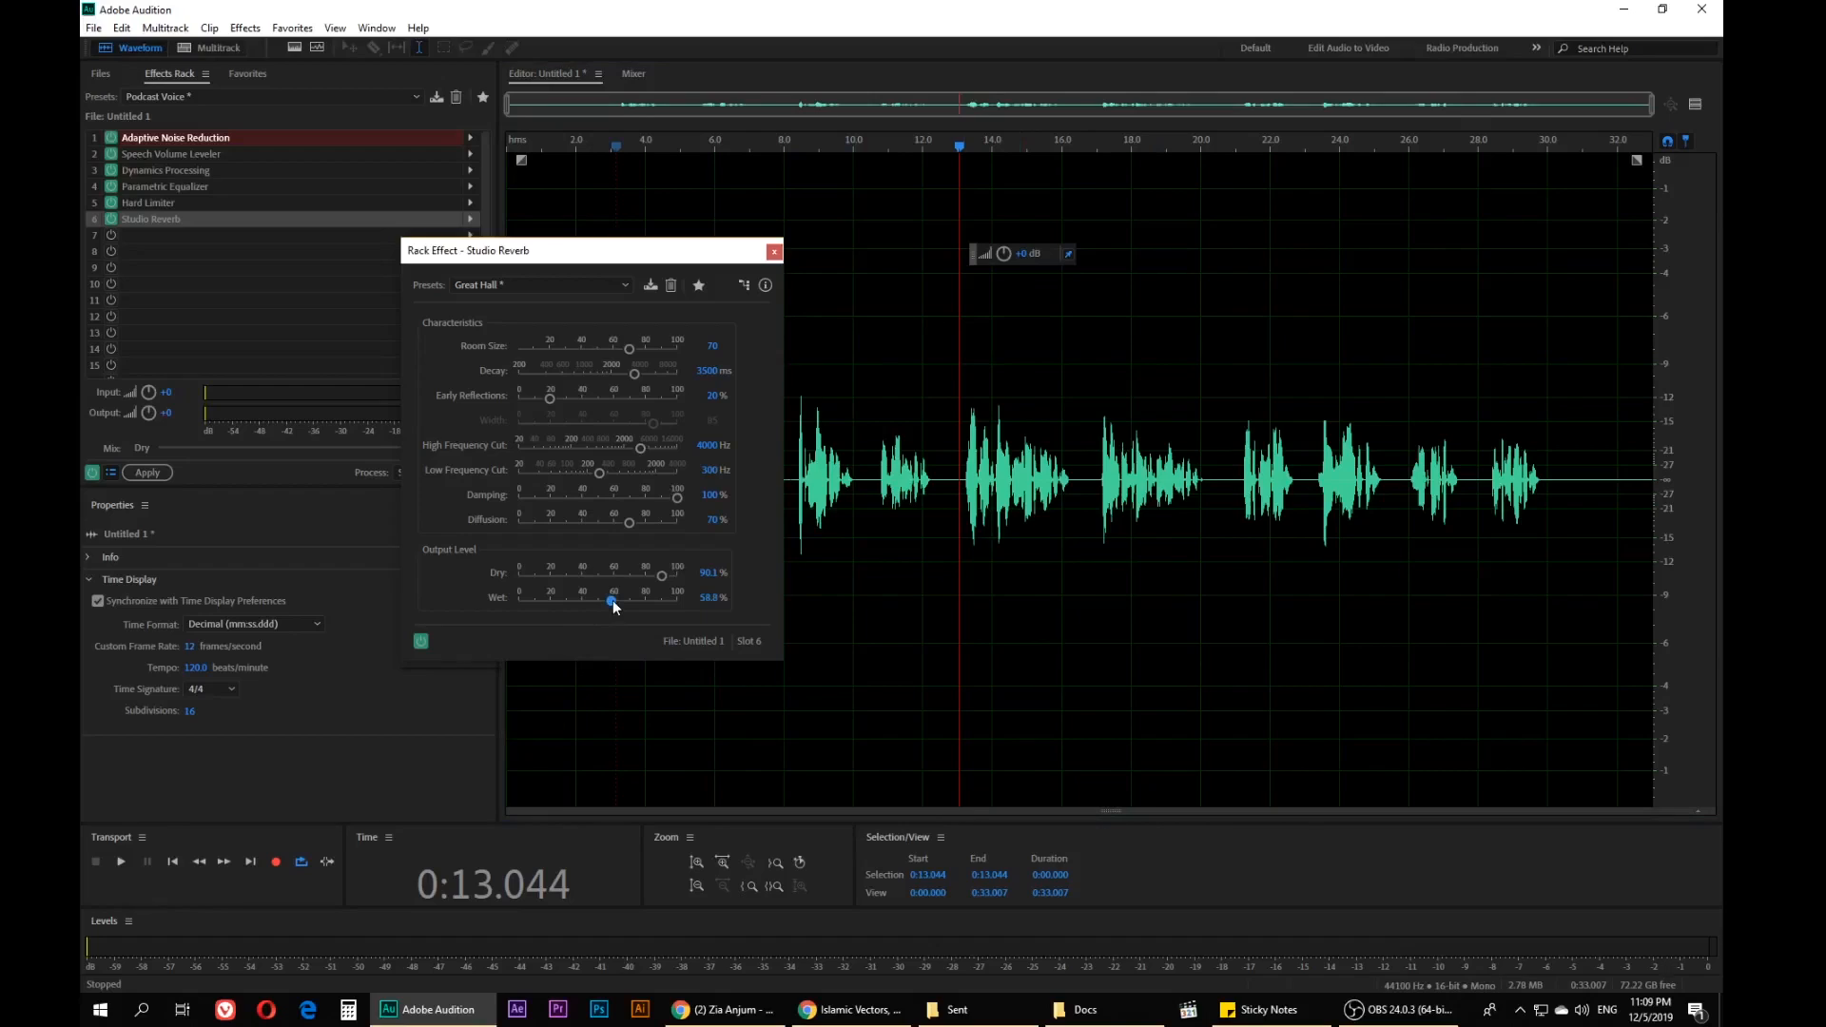
click(774, 252)
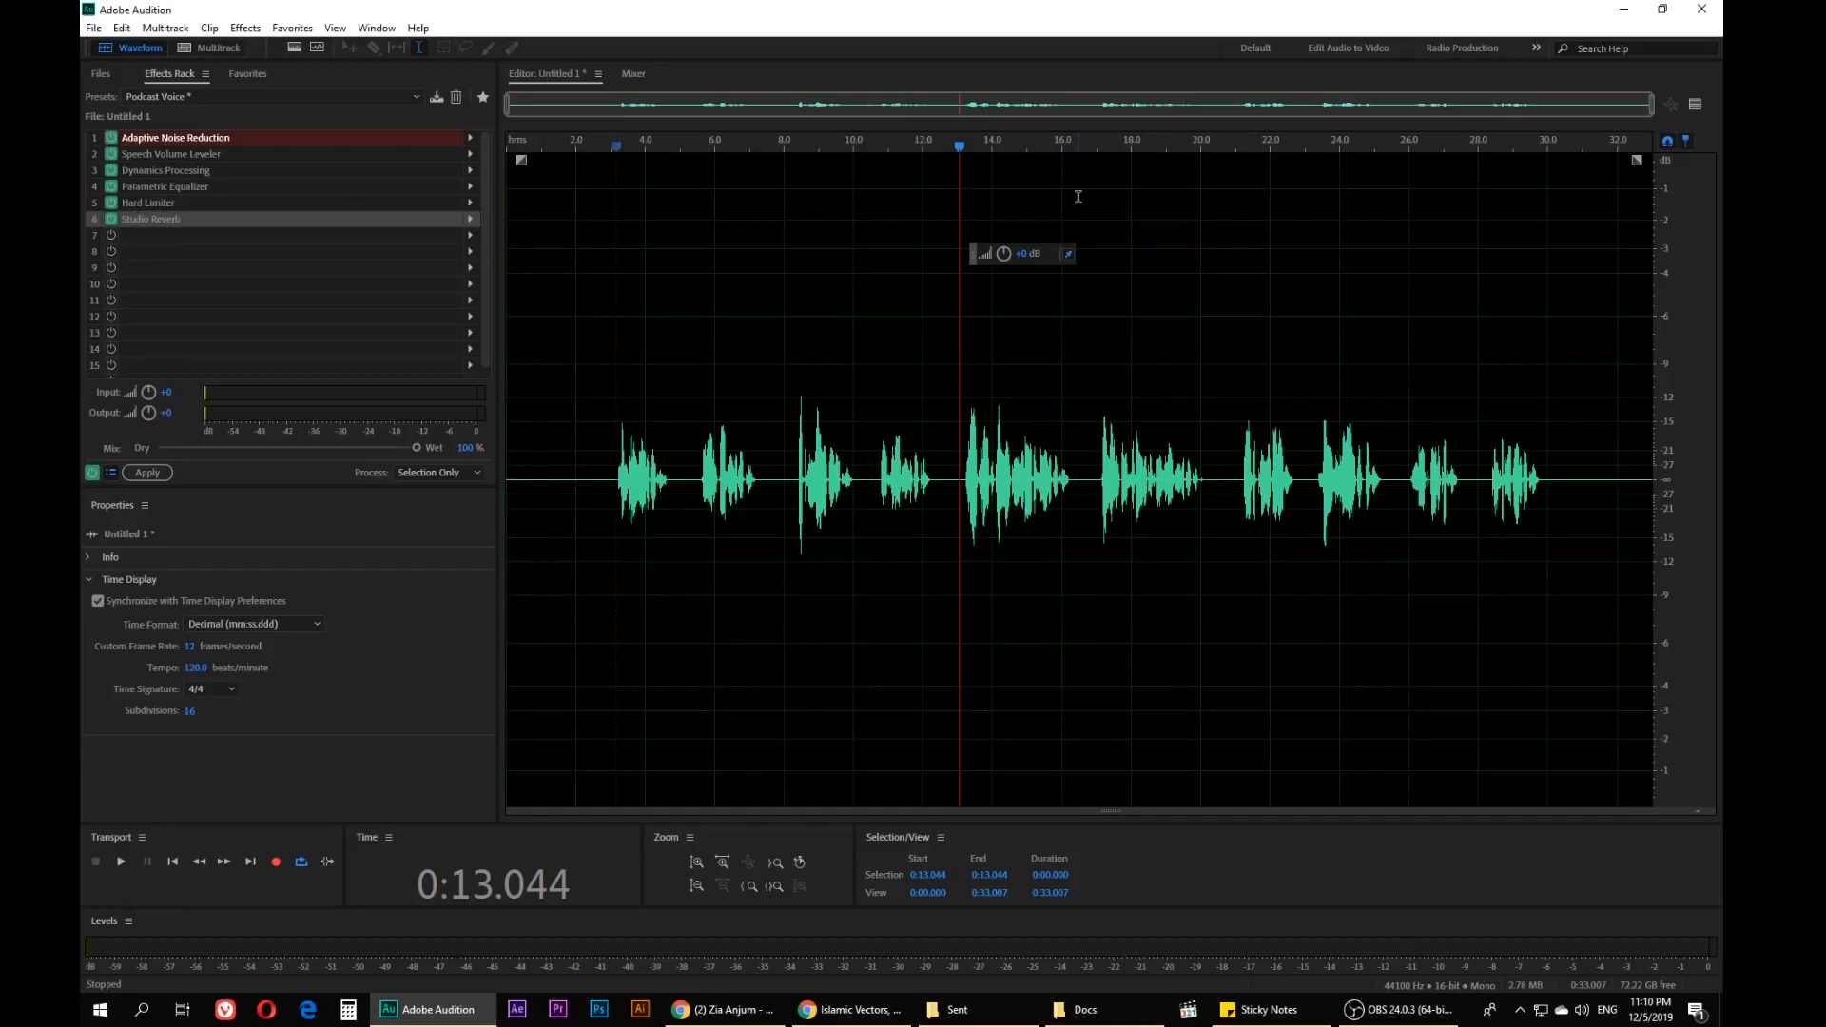
key(space)
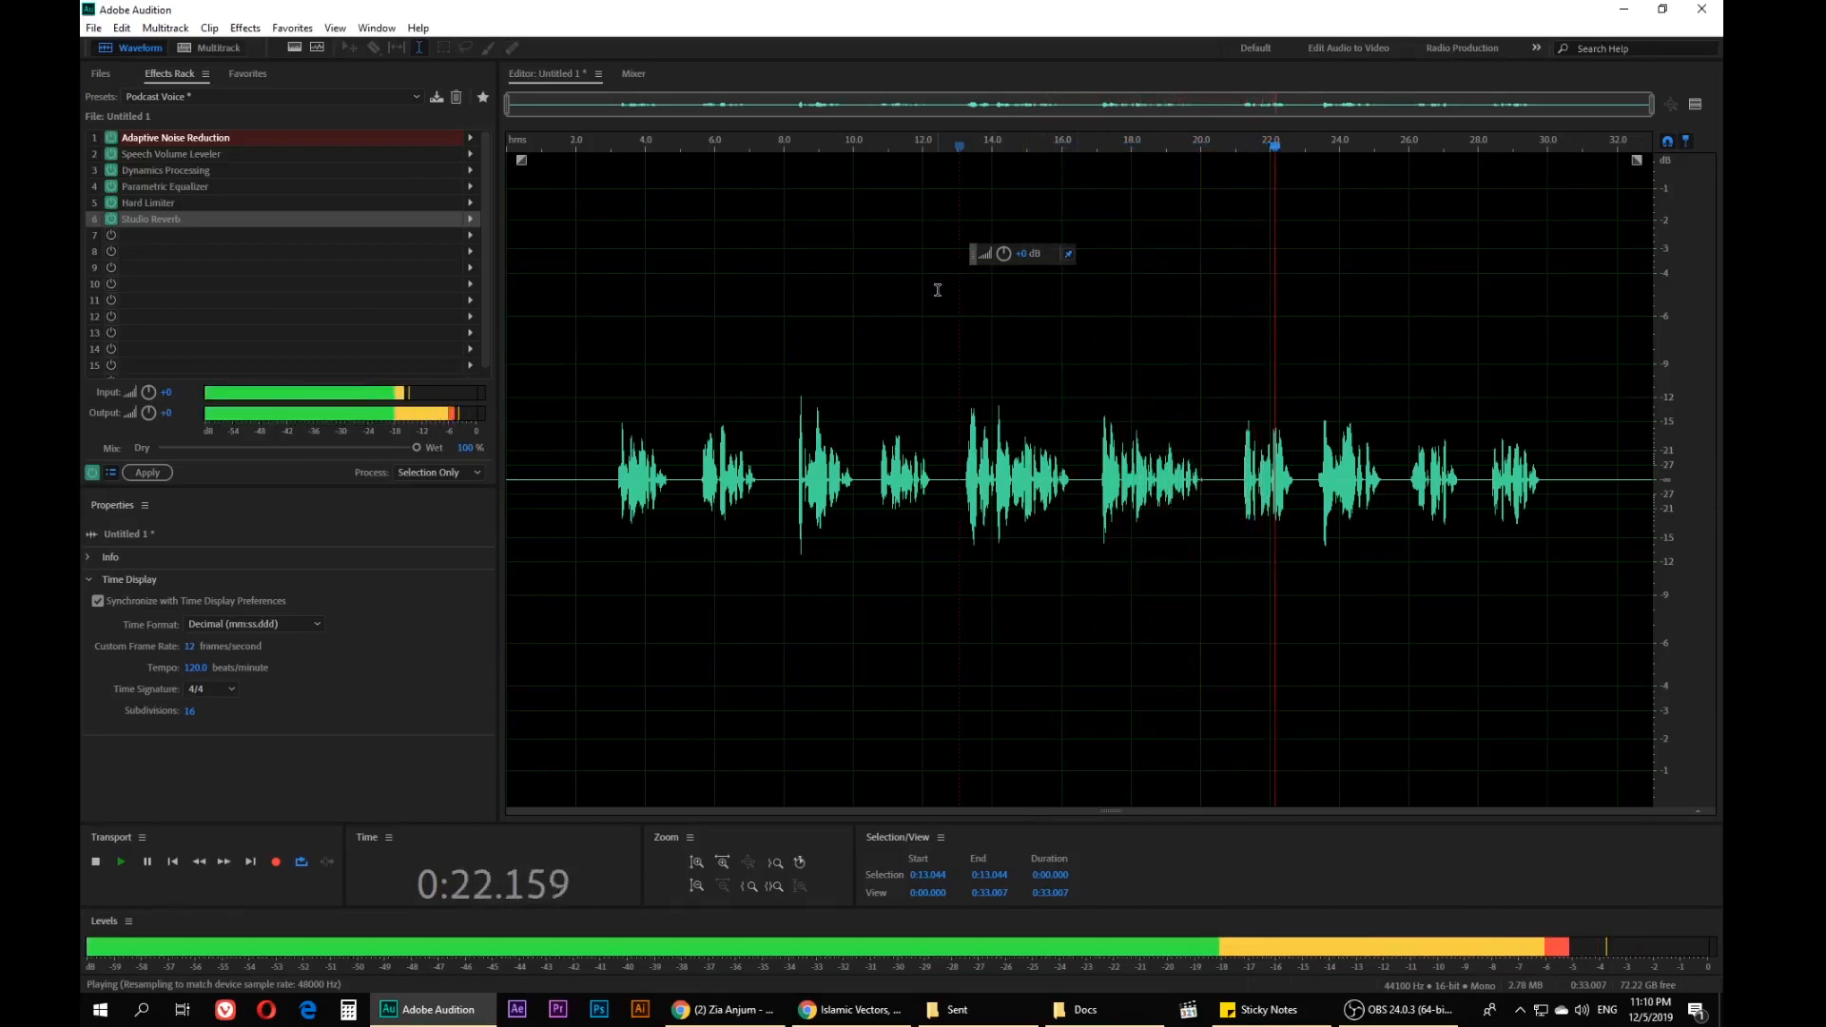
key(space)
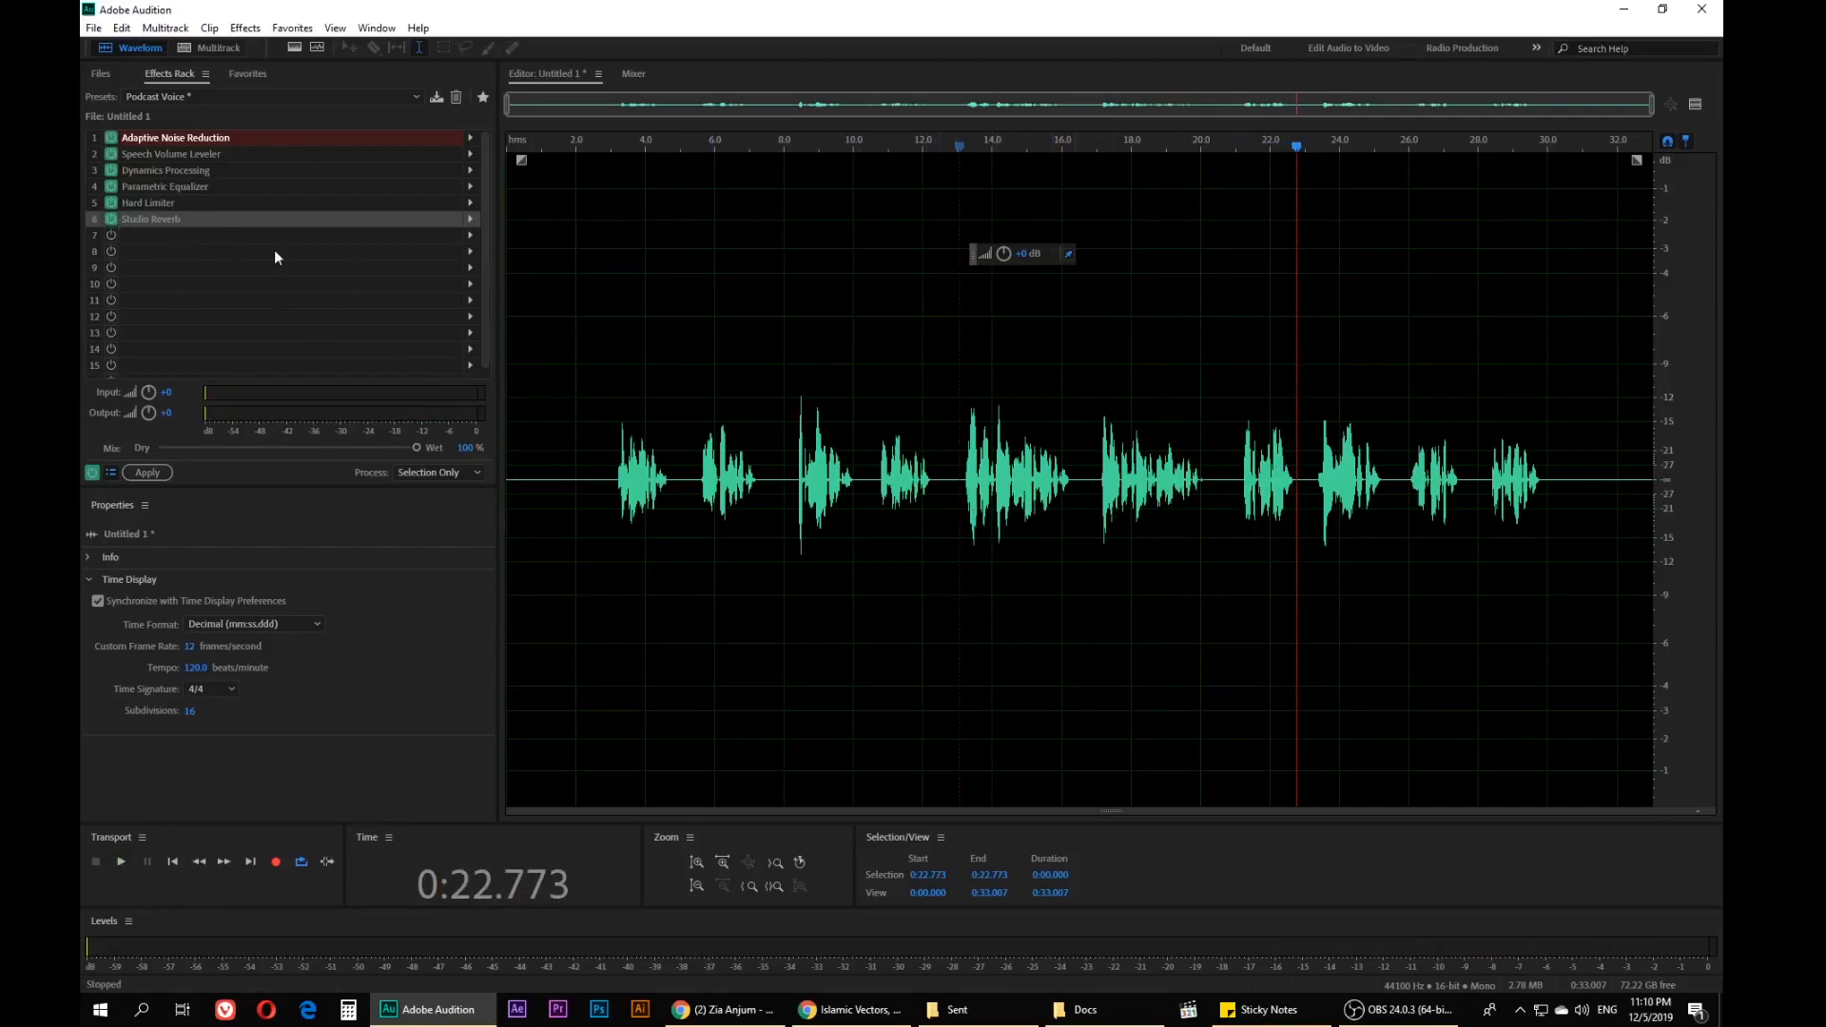
Reopen the Studio Reverb, reduce its Decay to about 2993 ms and start playback from about 4.2 seconds
double_click(170, 218)
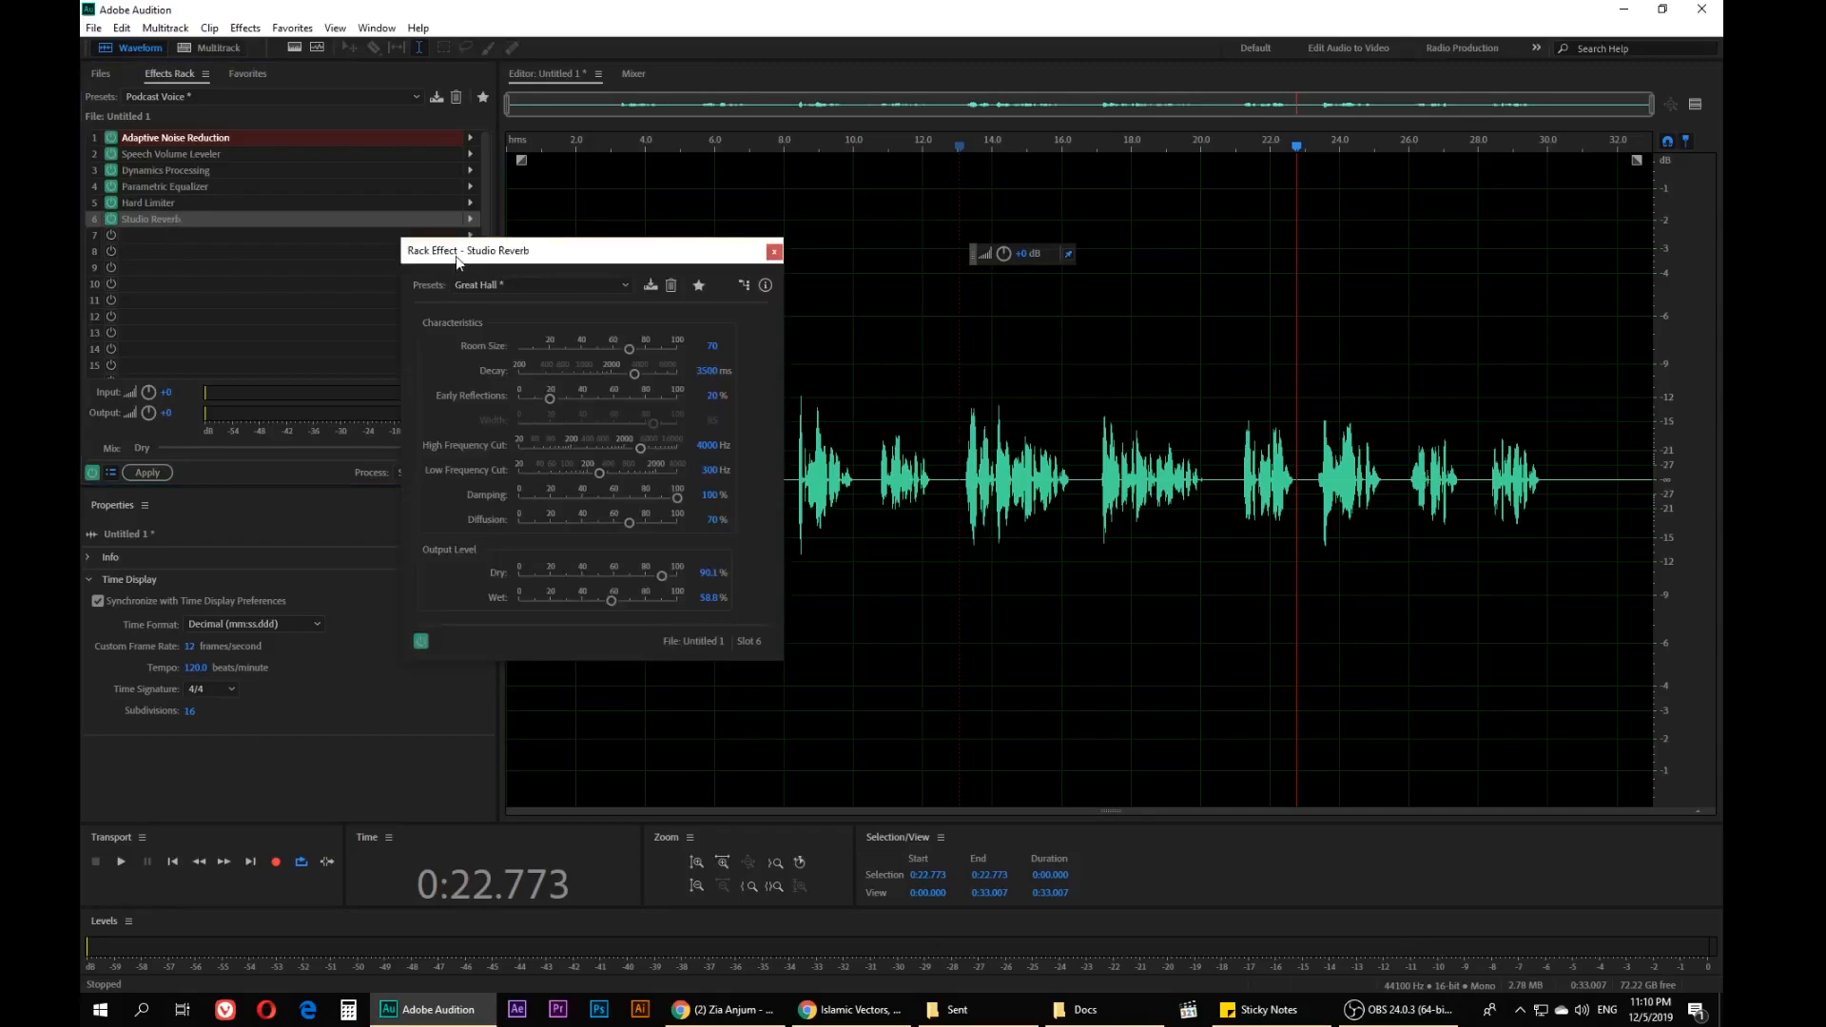
drag(456, 258, 525, 230)
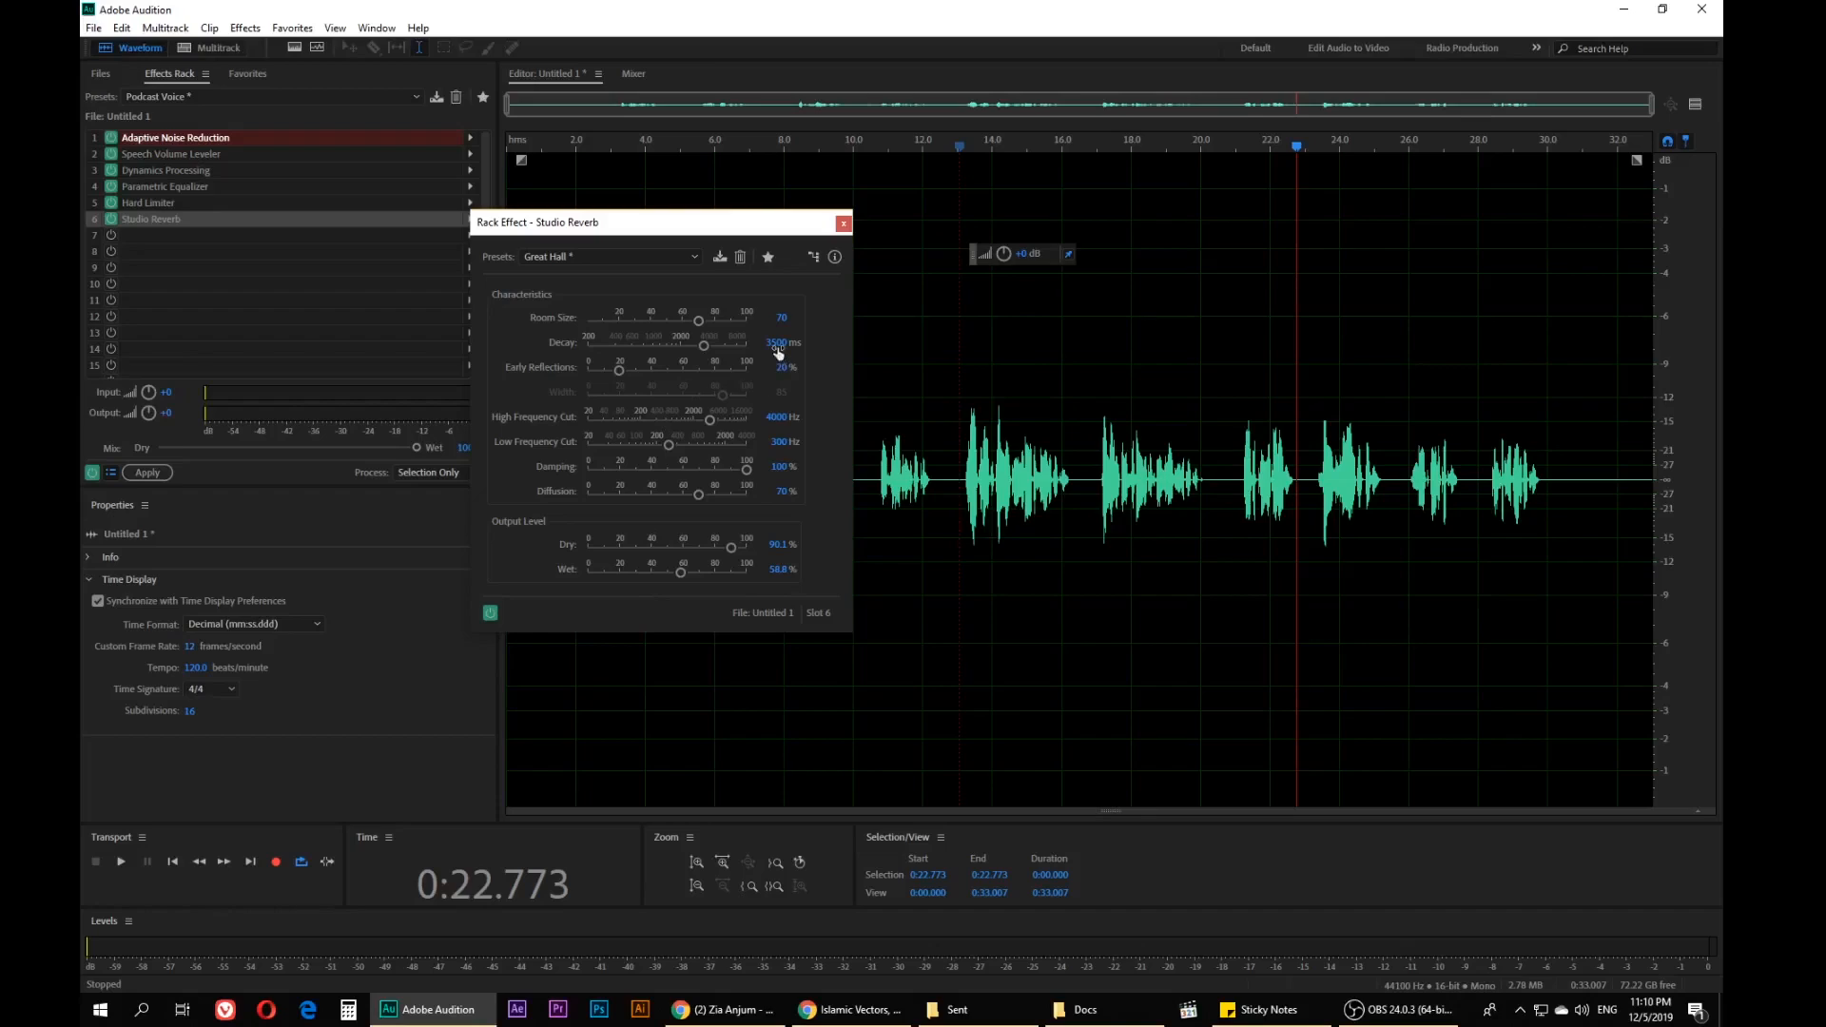
drag(772, 344, 776, 361)
click(653, 143)
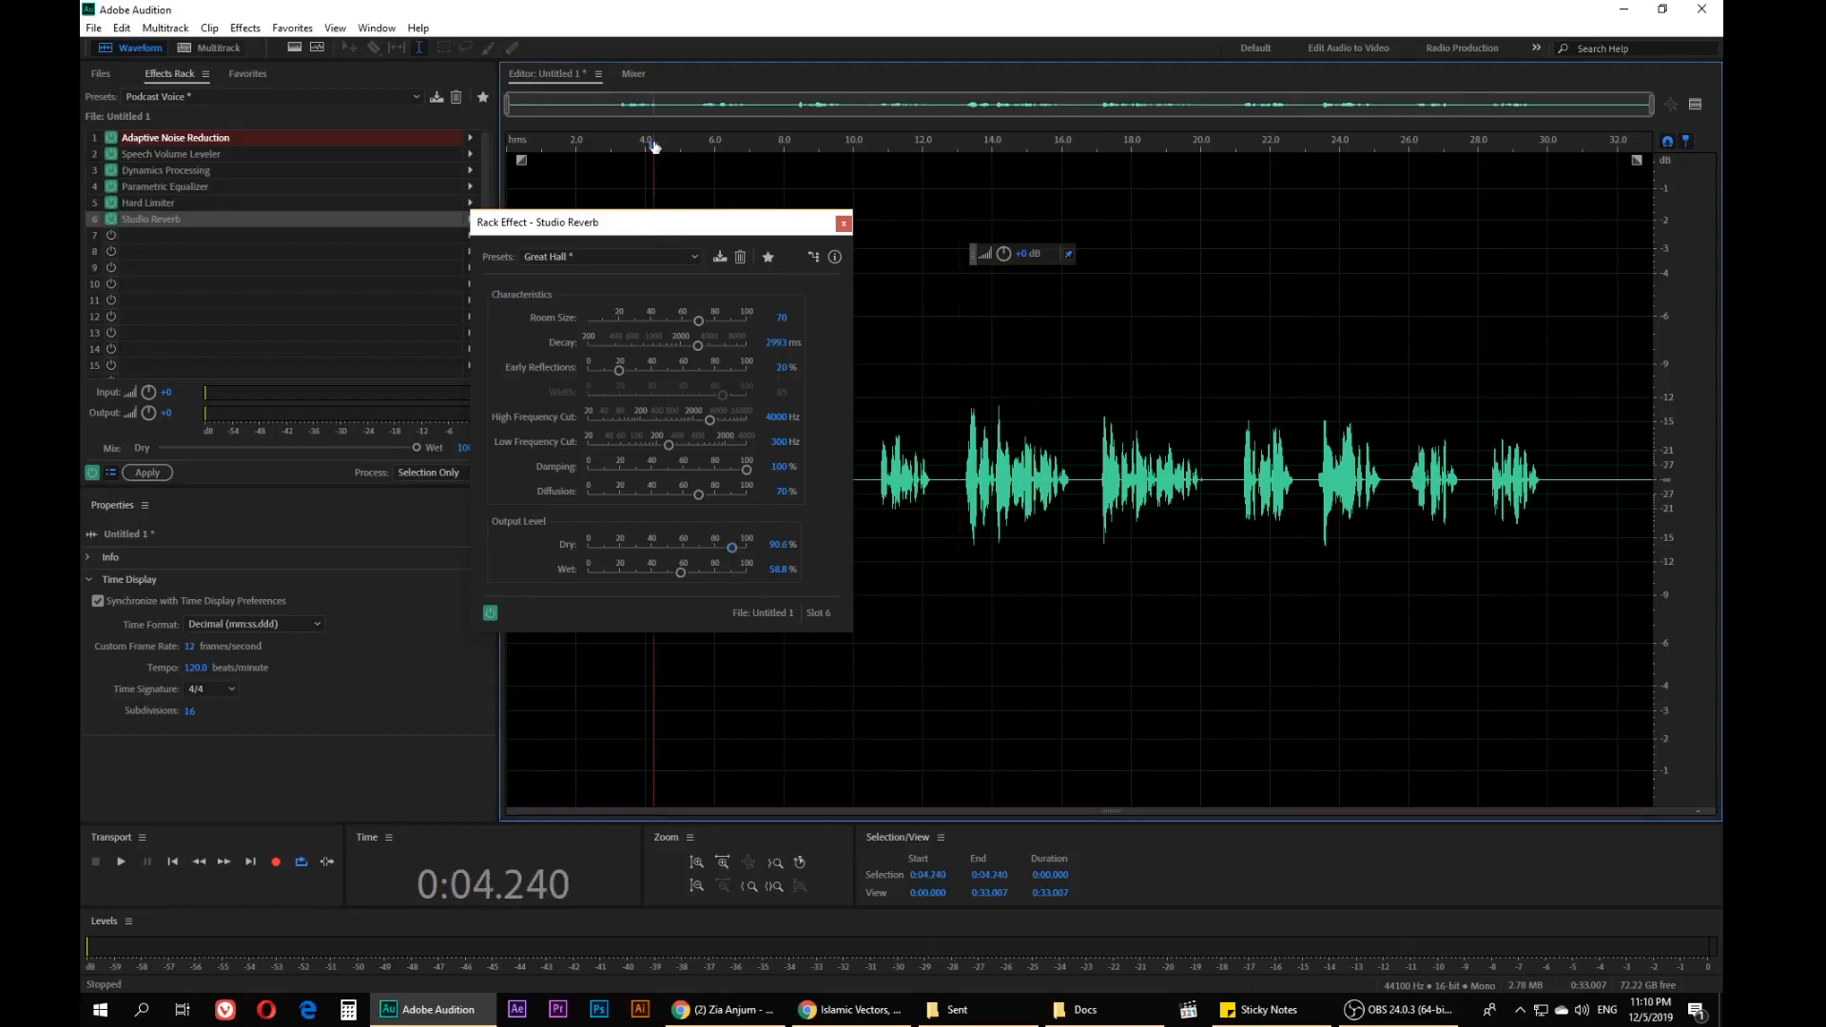
key(space)
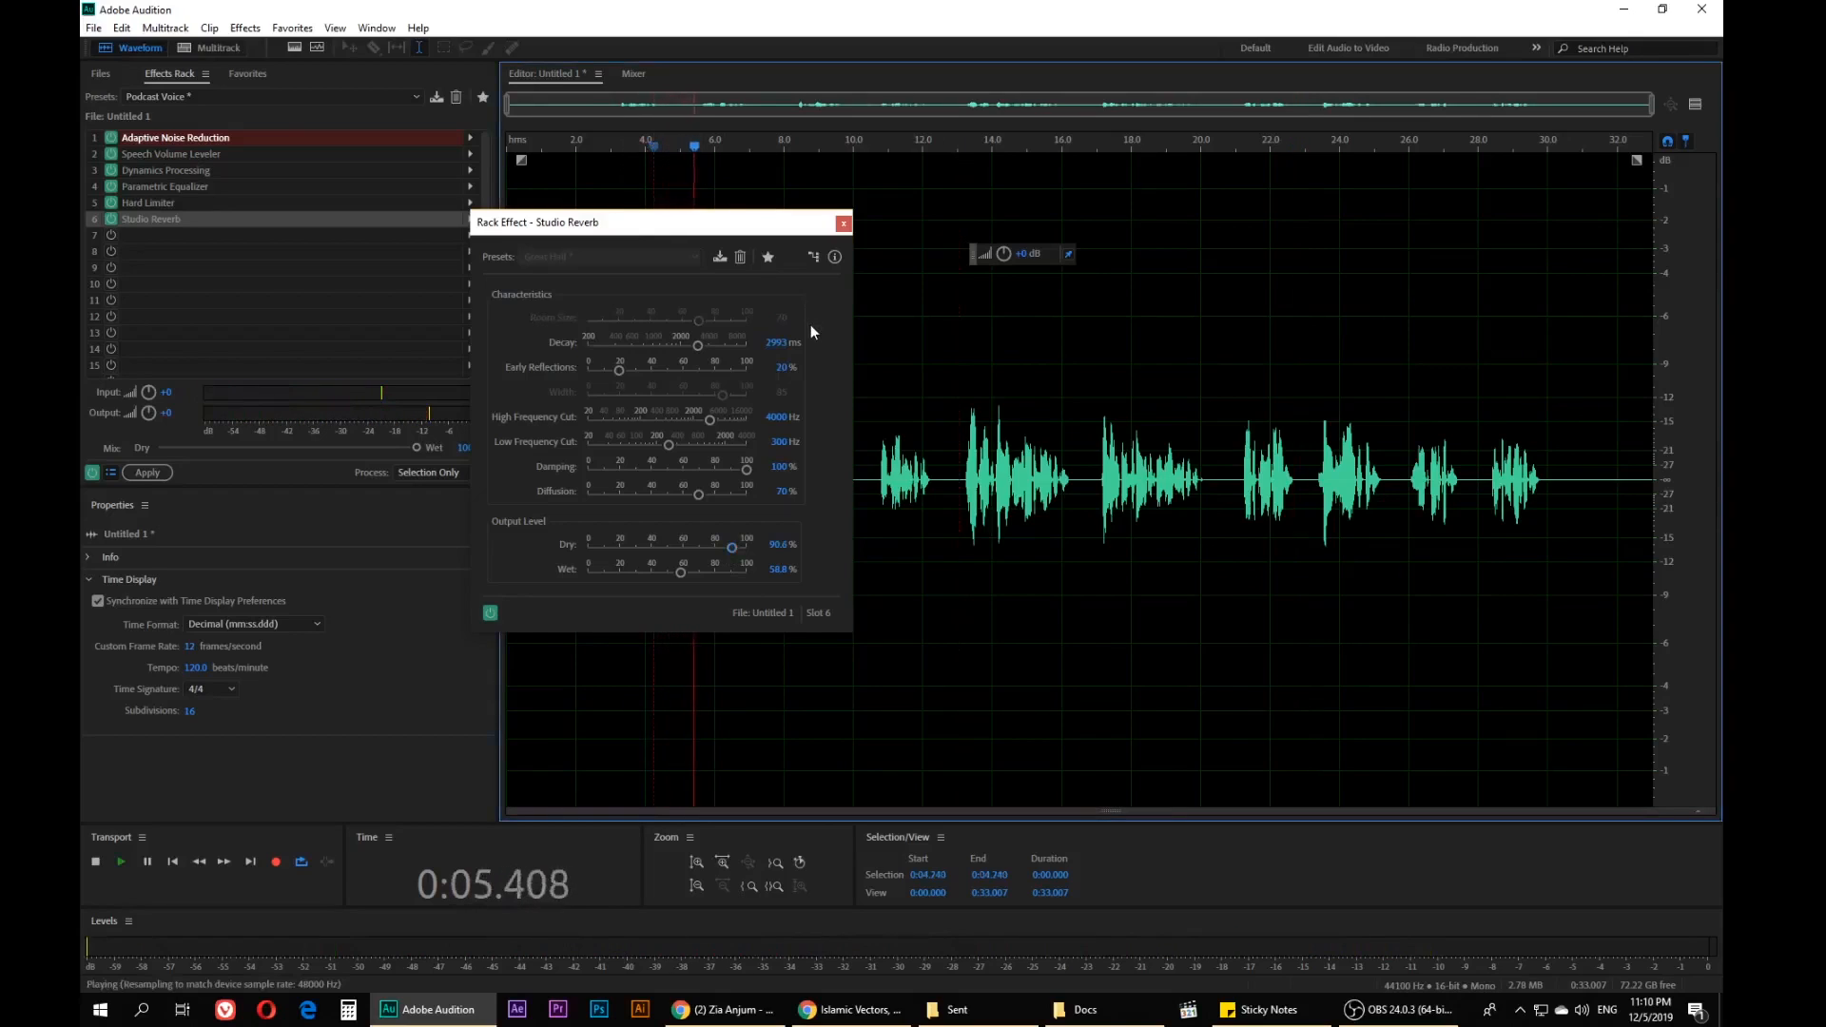
Adjust the Studio Reverb's output during playback to about 90.3% Dry and 63.1% Wet
click(733, 547)
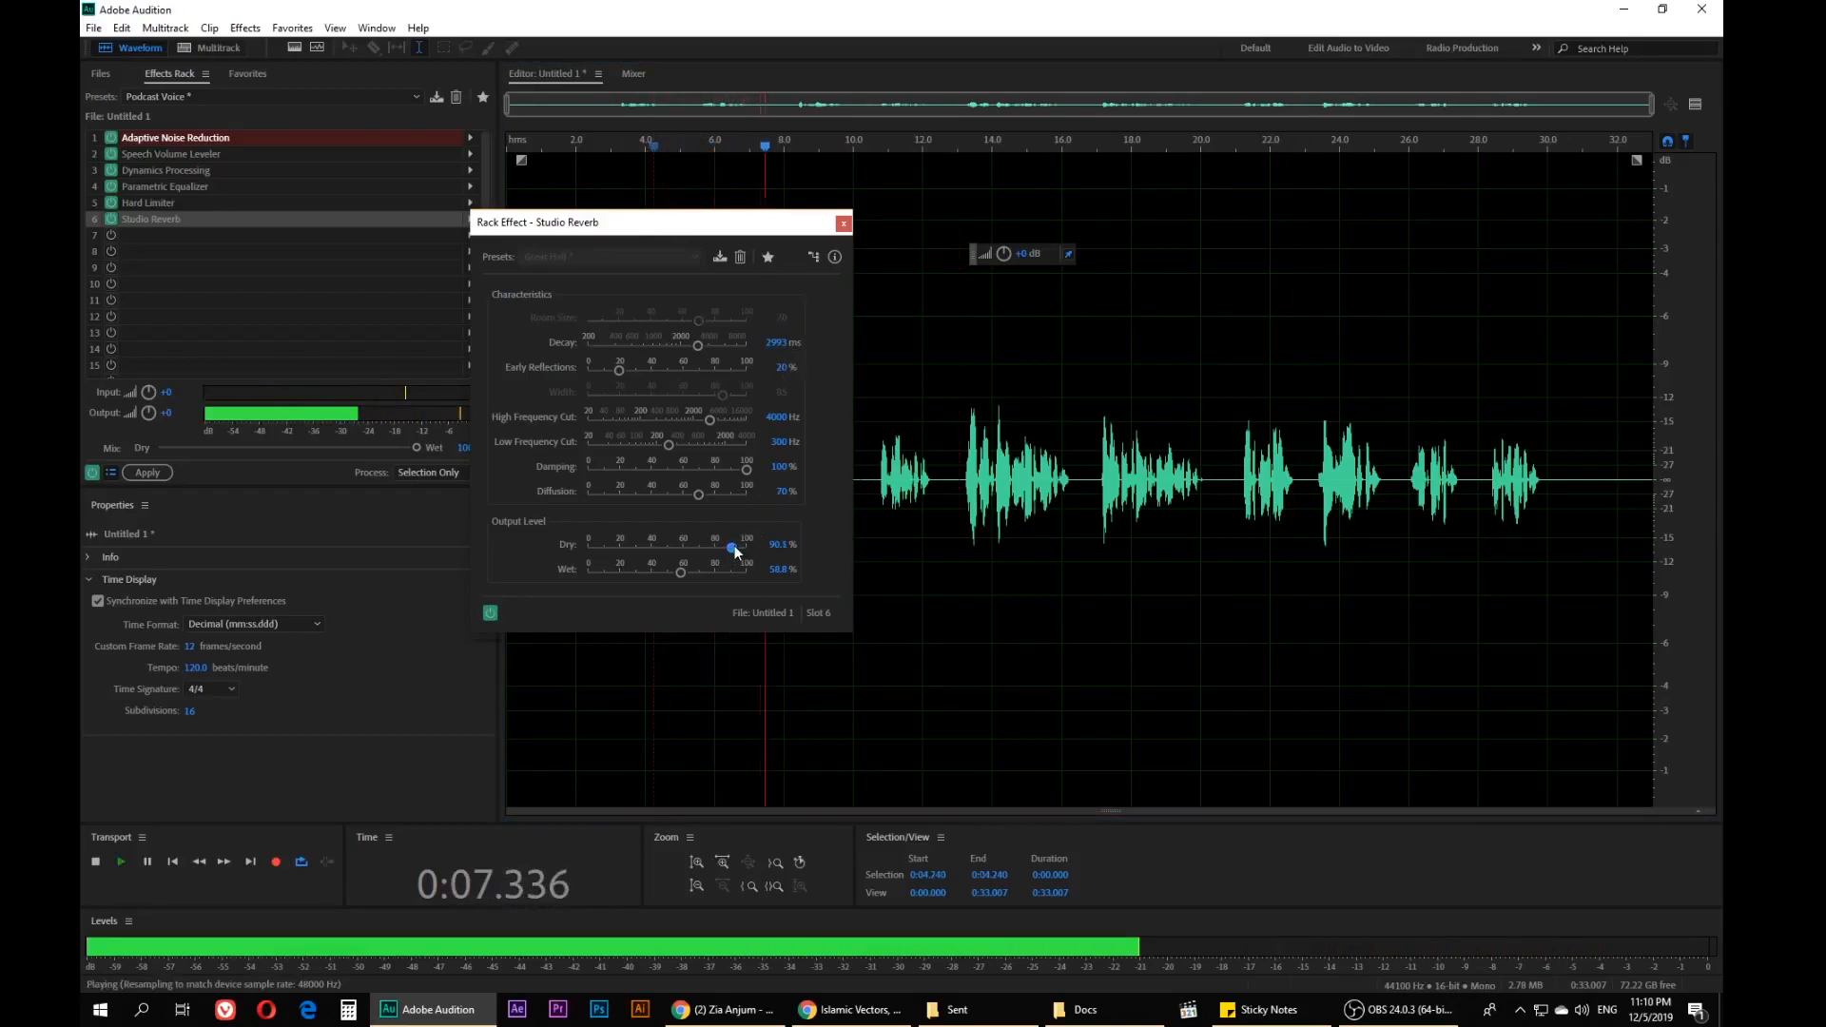
drag(683, 572, 692, 574)
click(733, 549)
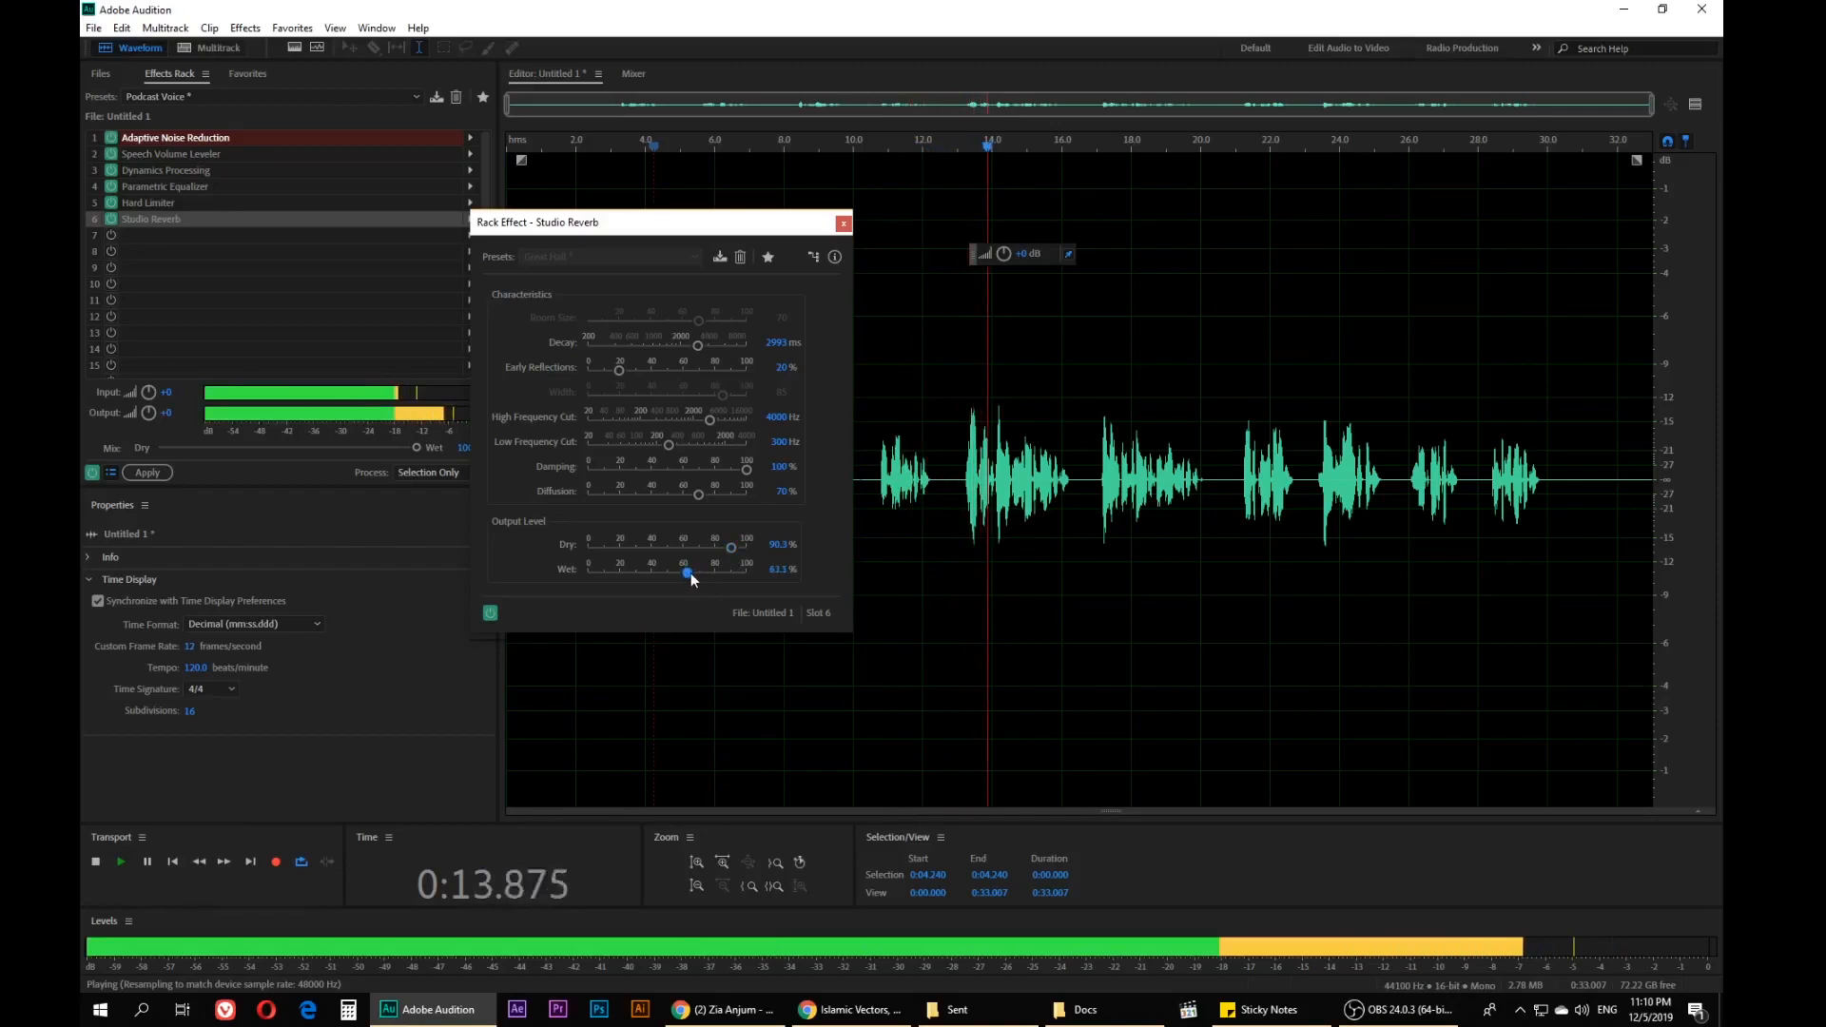
Fine-tune the Studio Reverb's Decay to about 3072 ms during playback, then close its settings and stop the audio
click(773, 342)
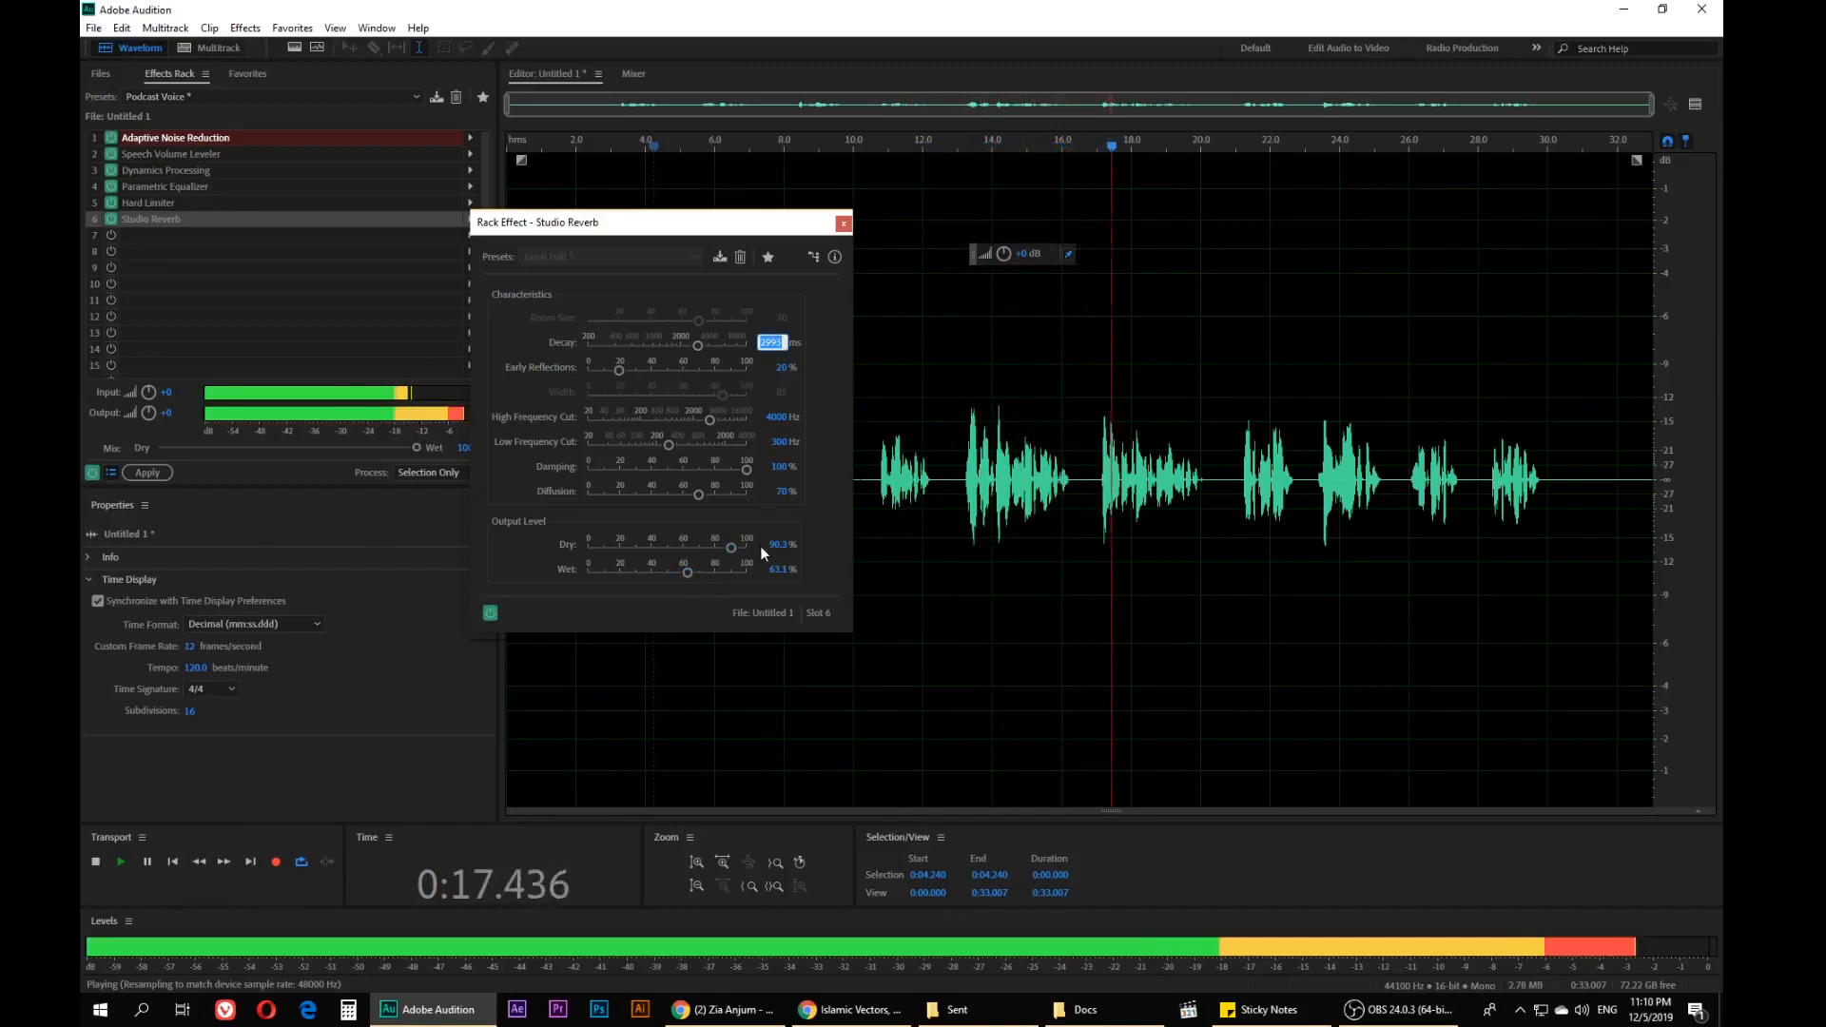
click(770, 344)
click(802, 340)
drag(778, 350, 784, 349)
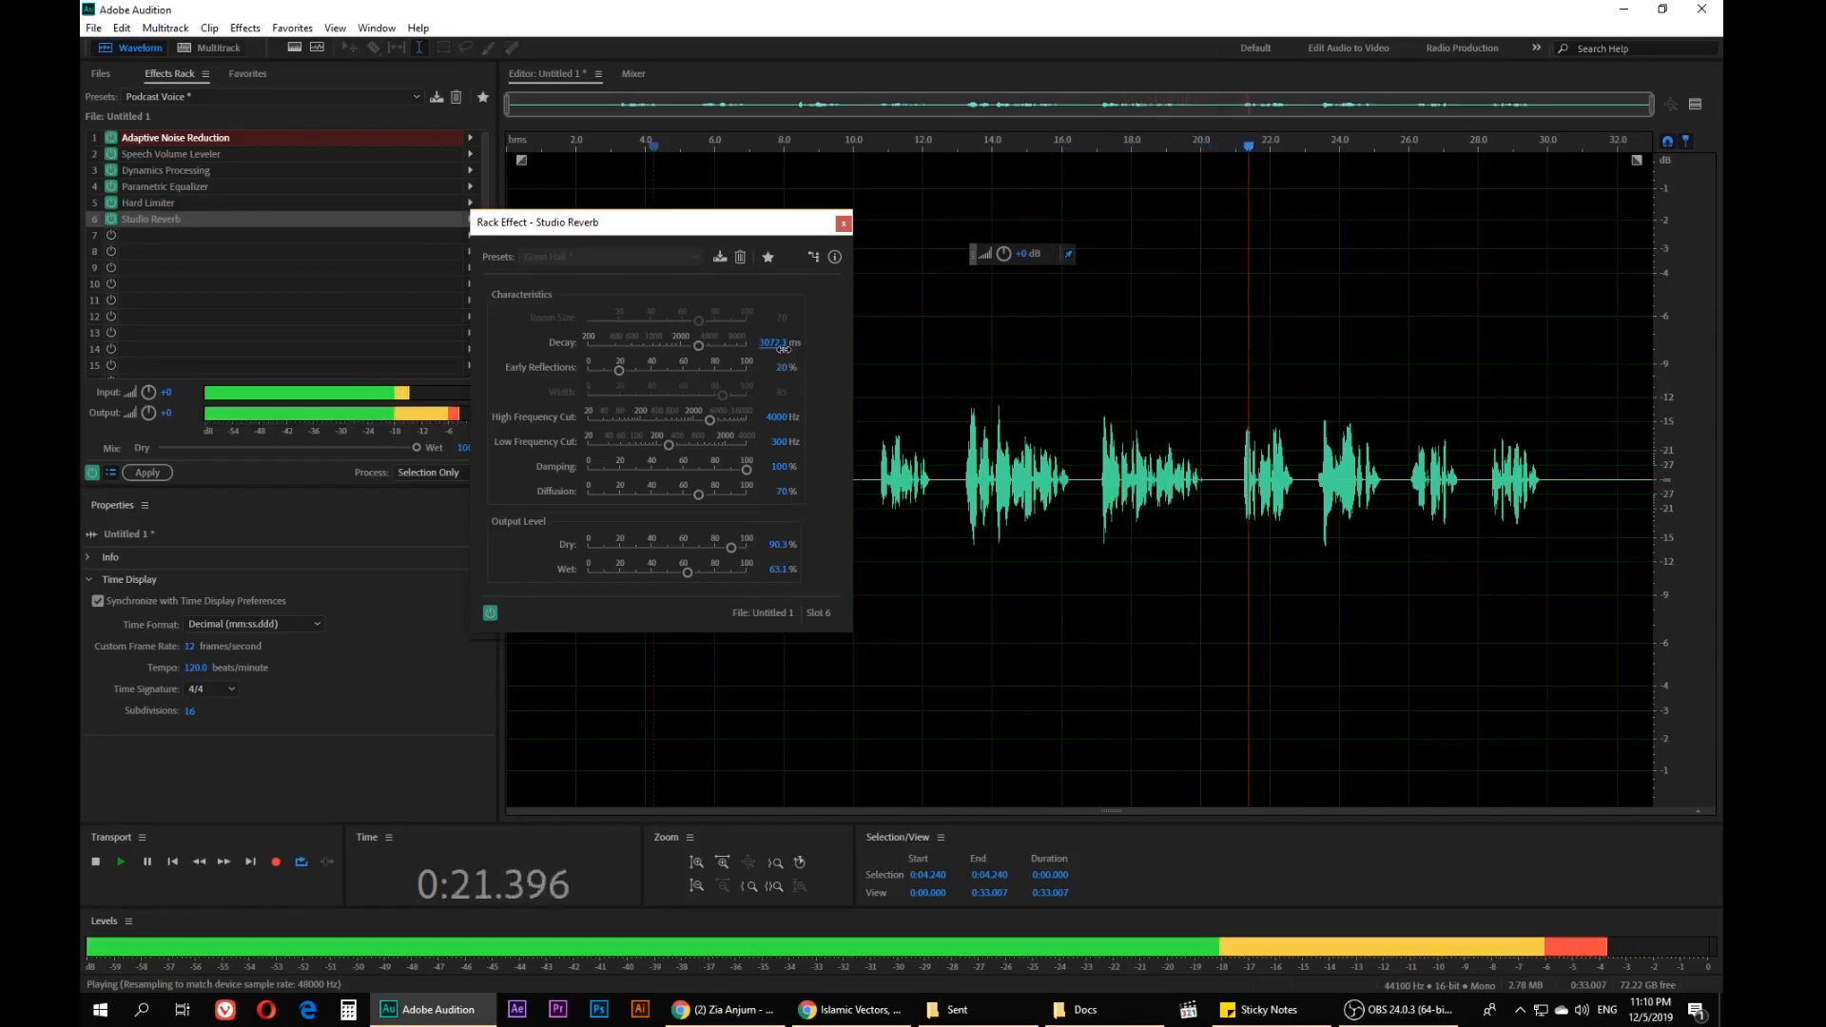
click(843, 226)
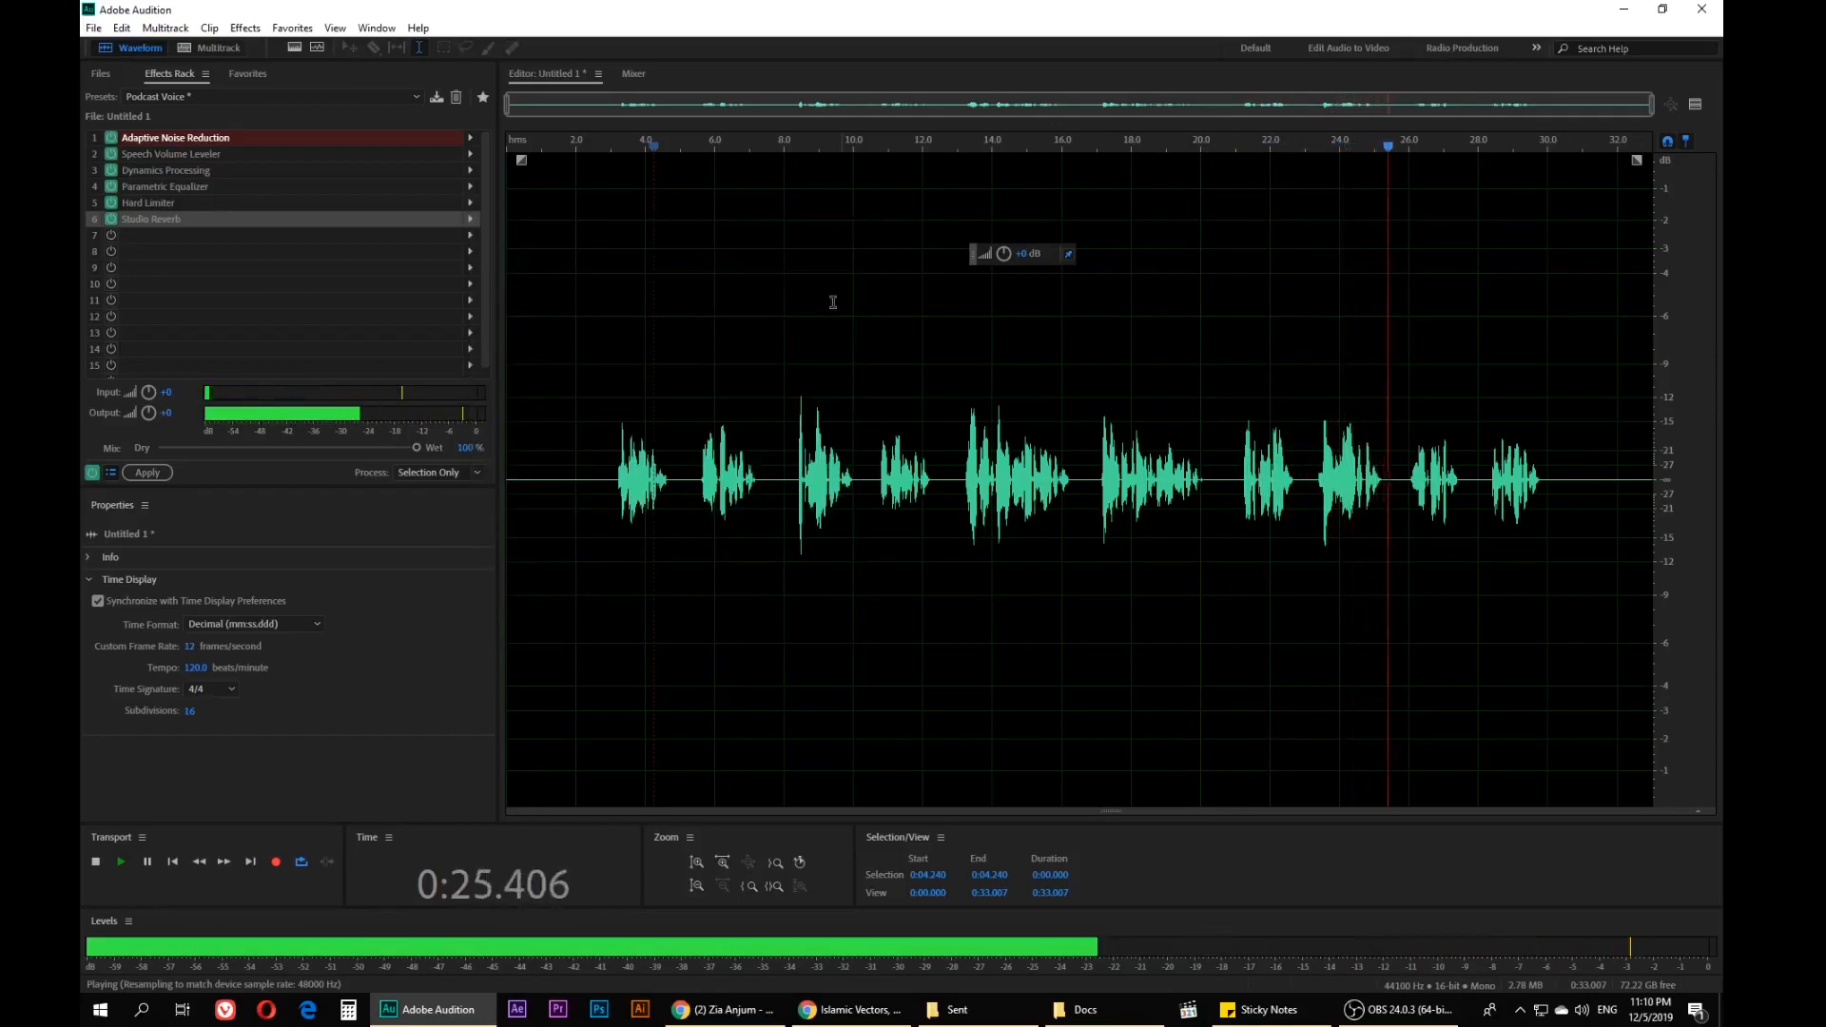
key(space)
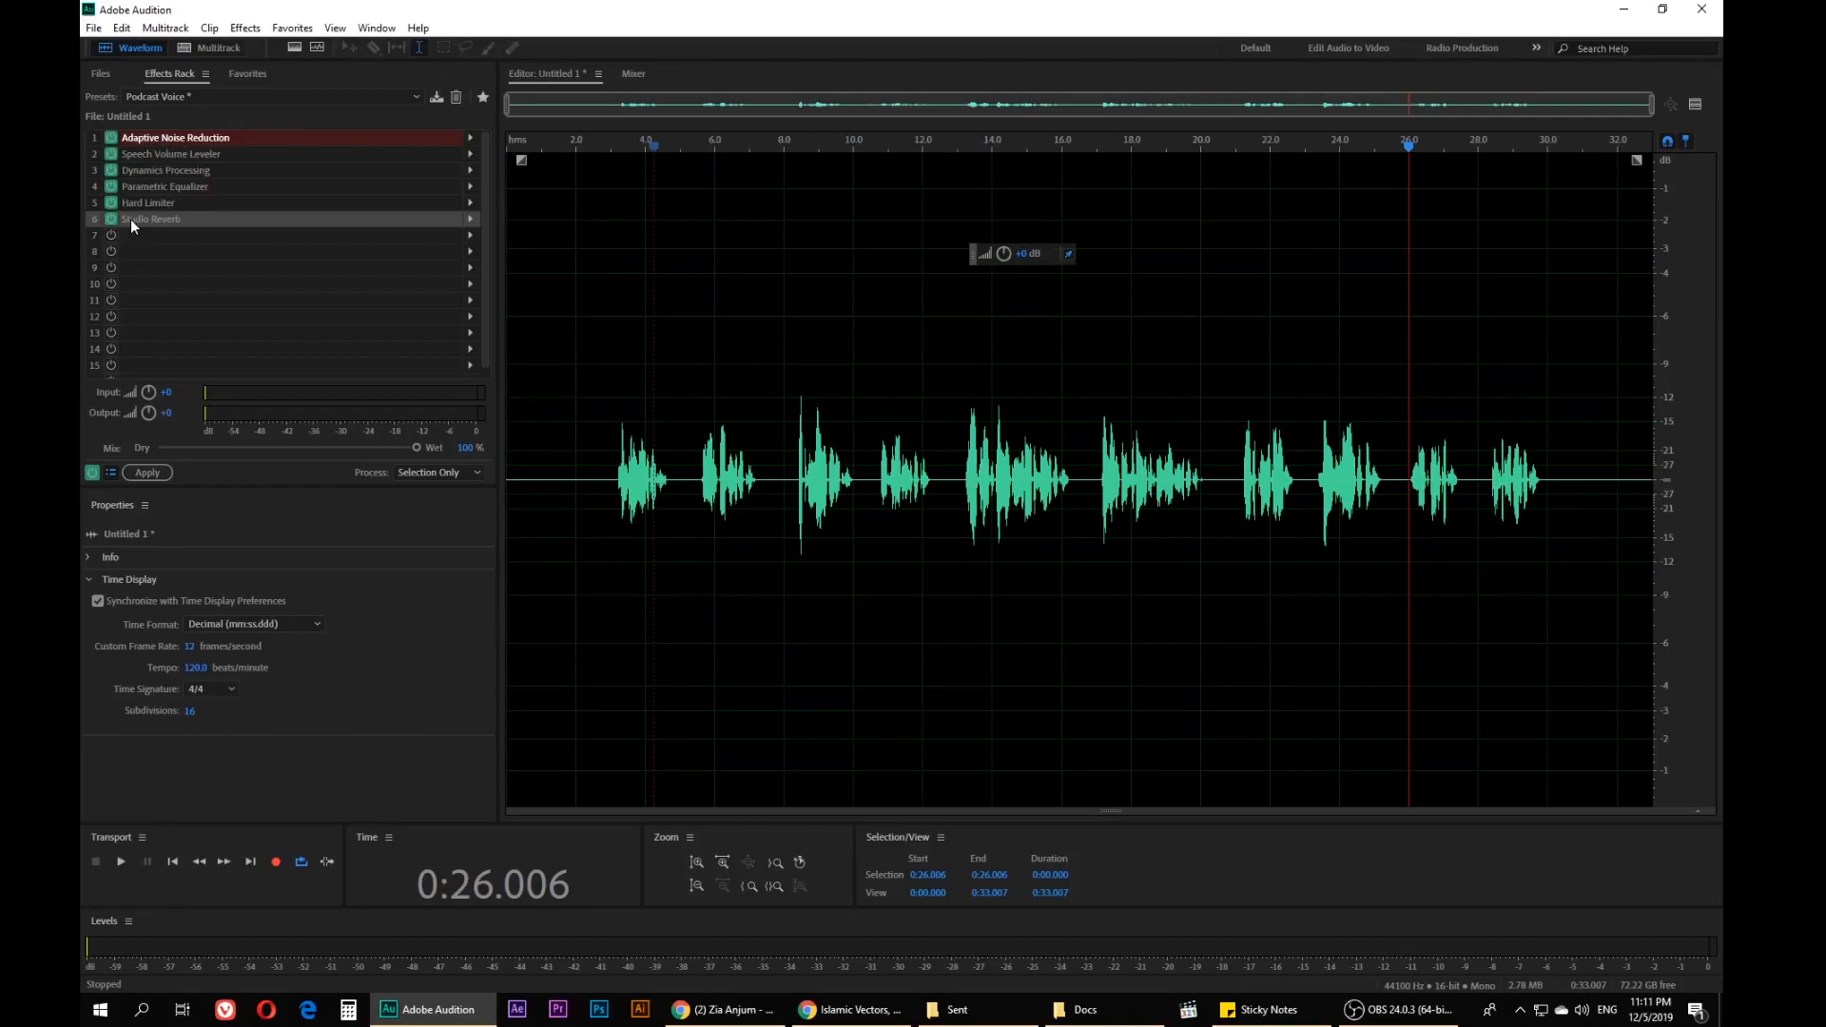
Inspect the settings of the Hard Limiter and the Parametric Equalizer in the Effects Rack
double_click(150, 201)
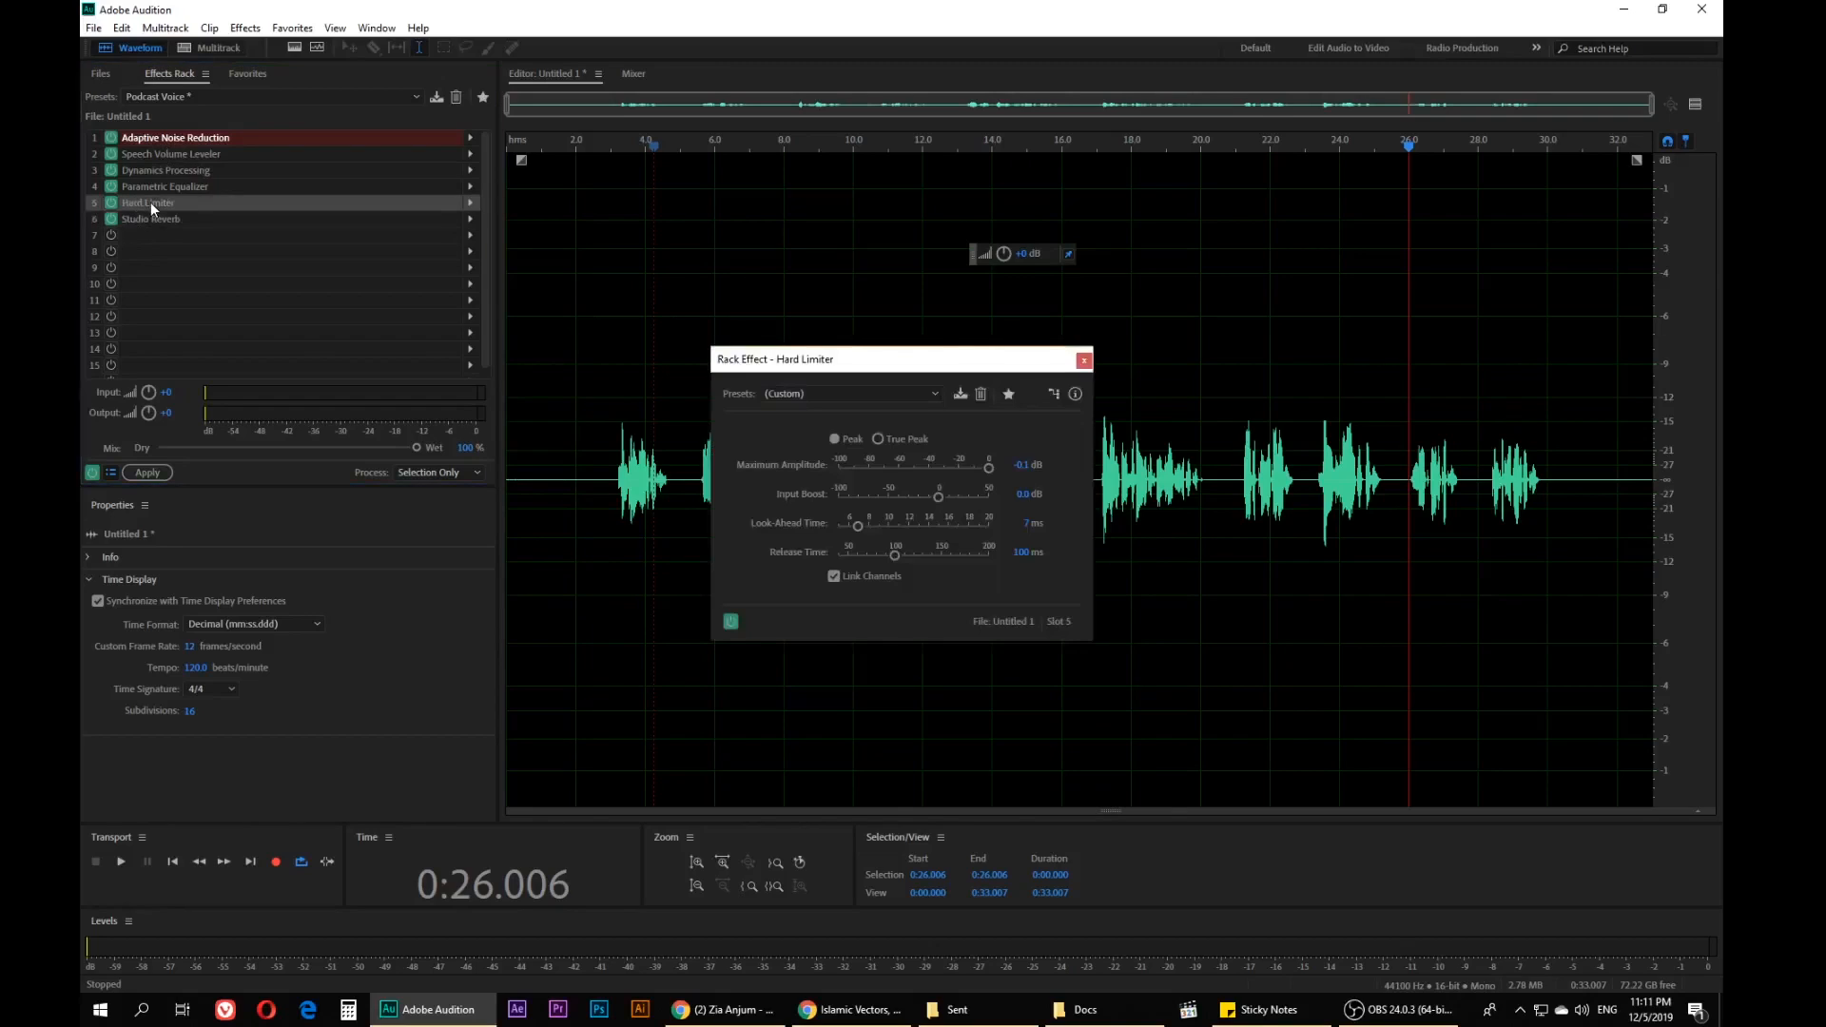
drag(913, 362, 697, 253)
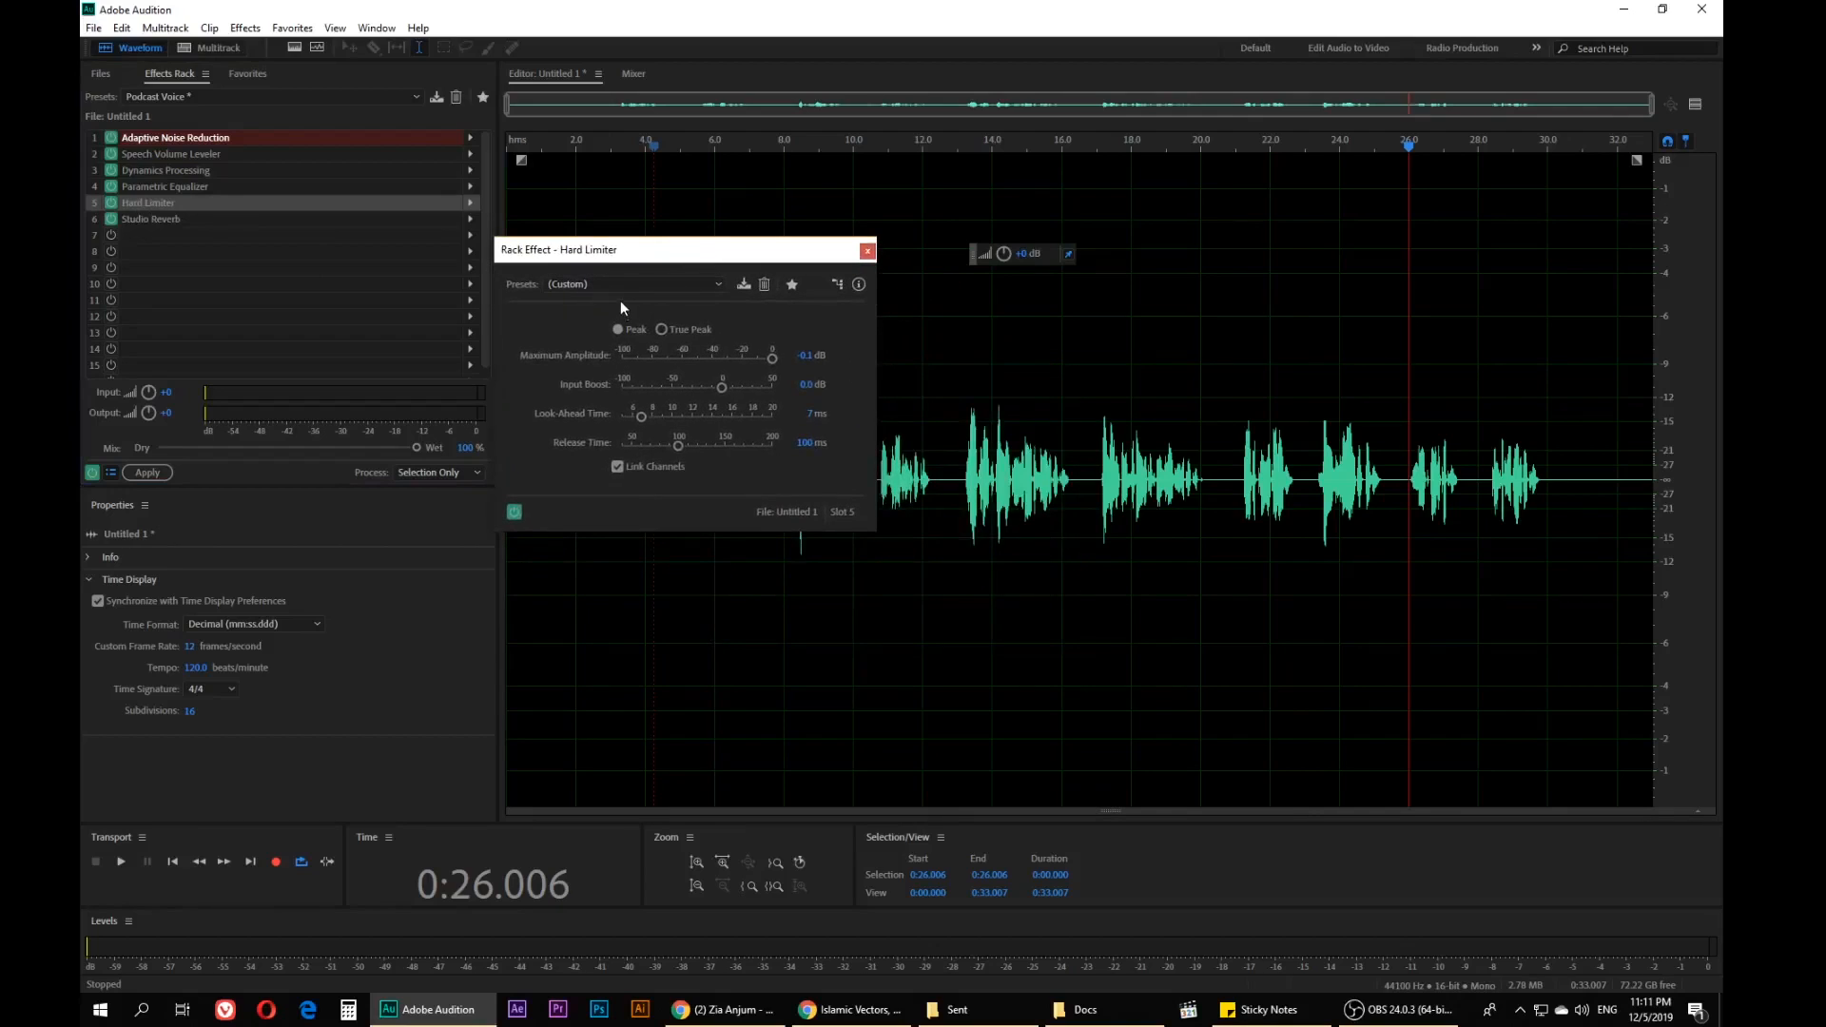
click(866, 252)
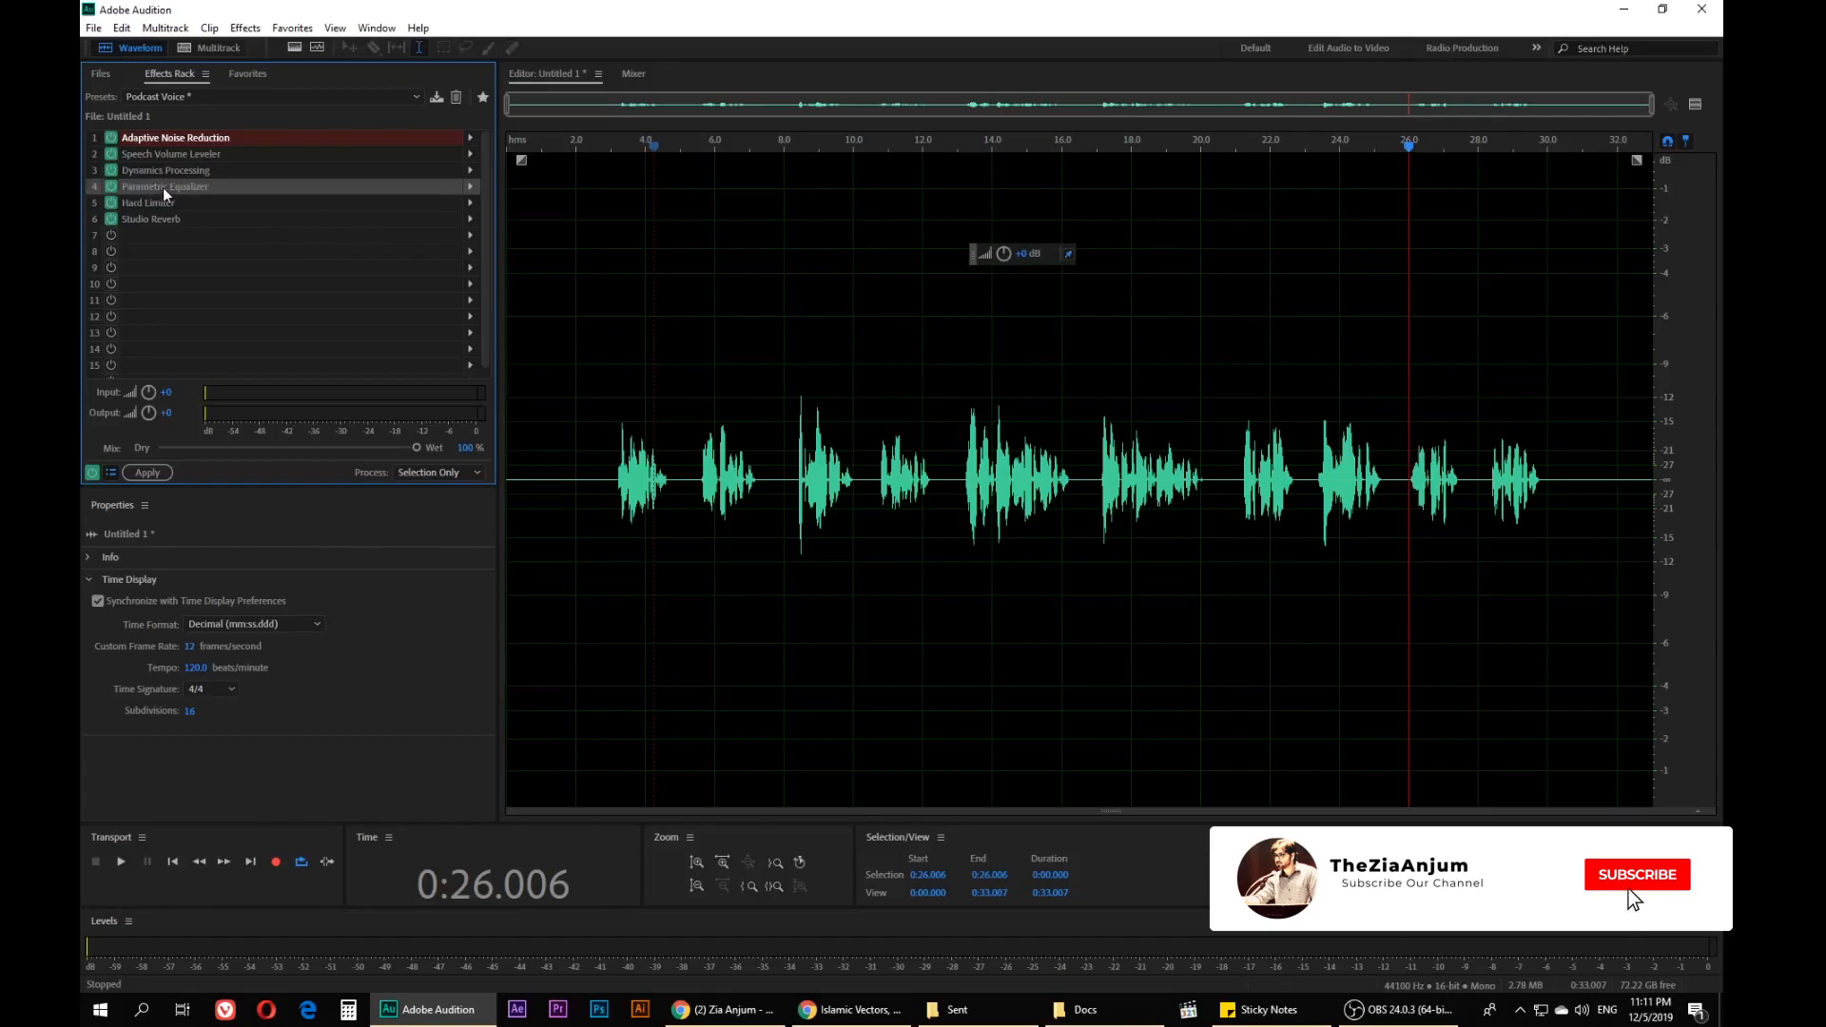
double_click(163, 186)
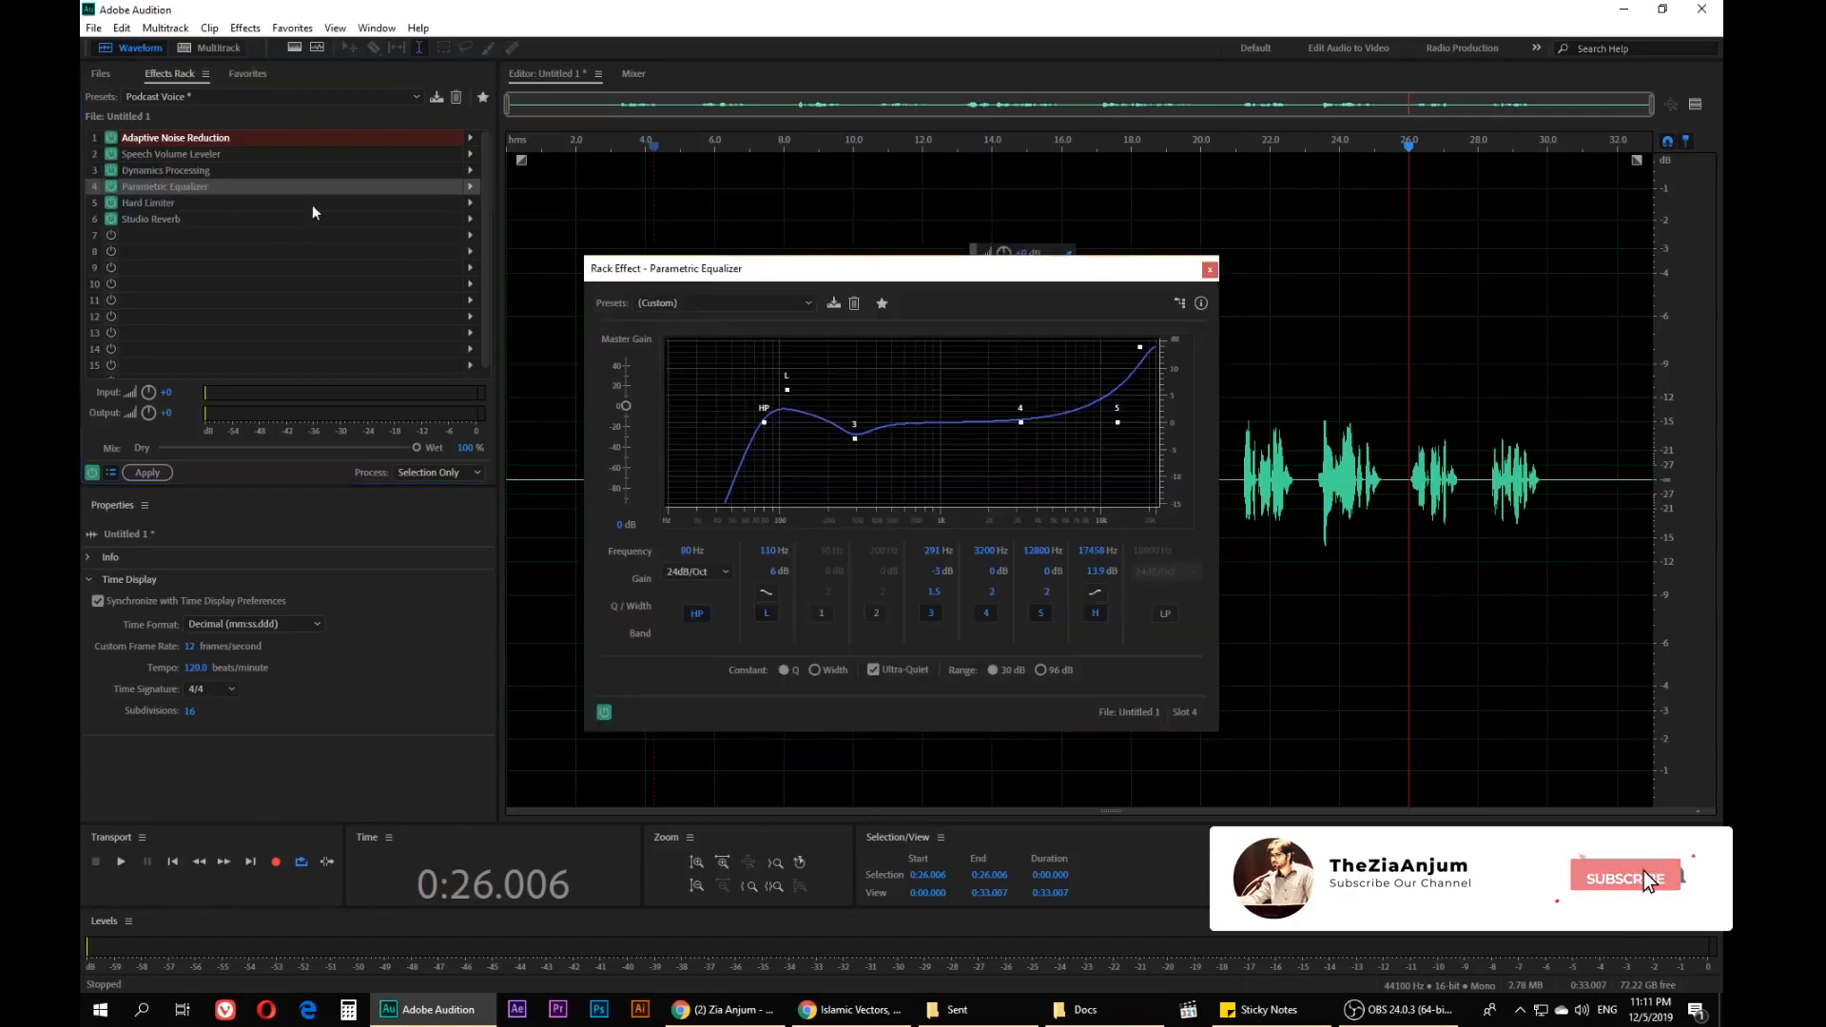
click(1208, 271)
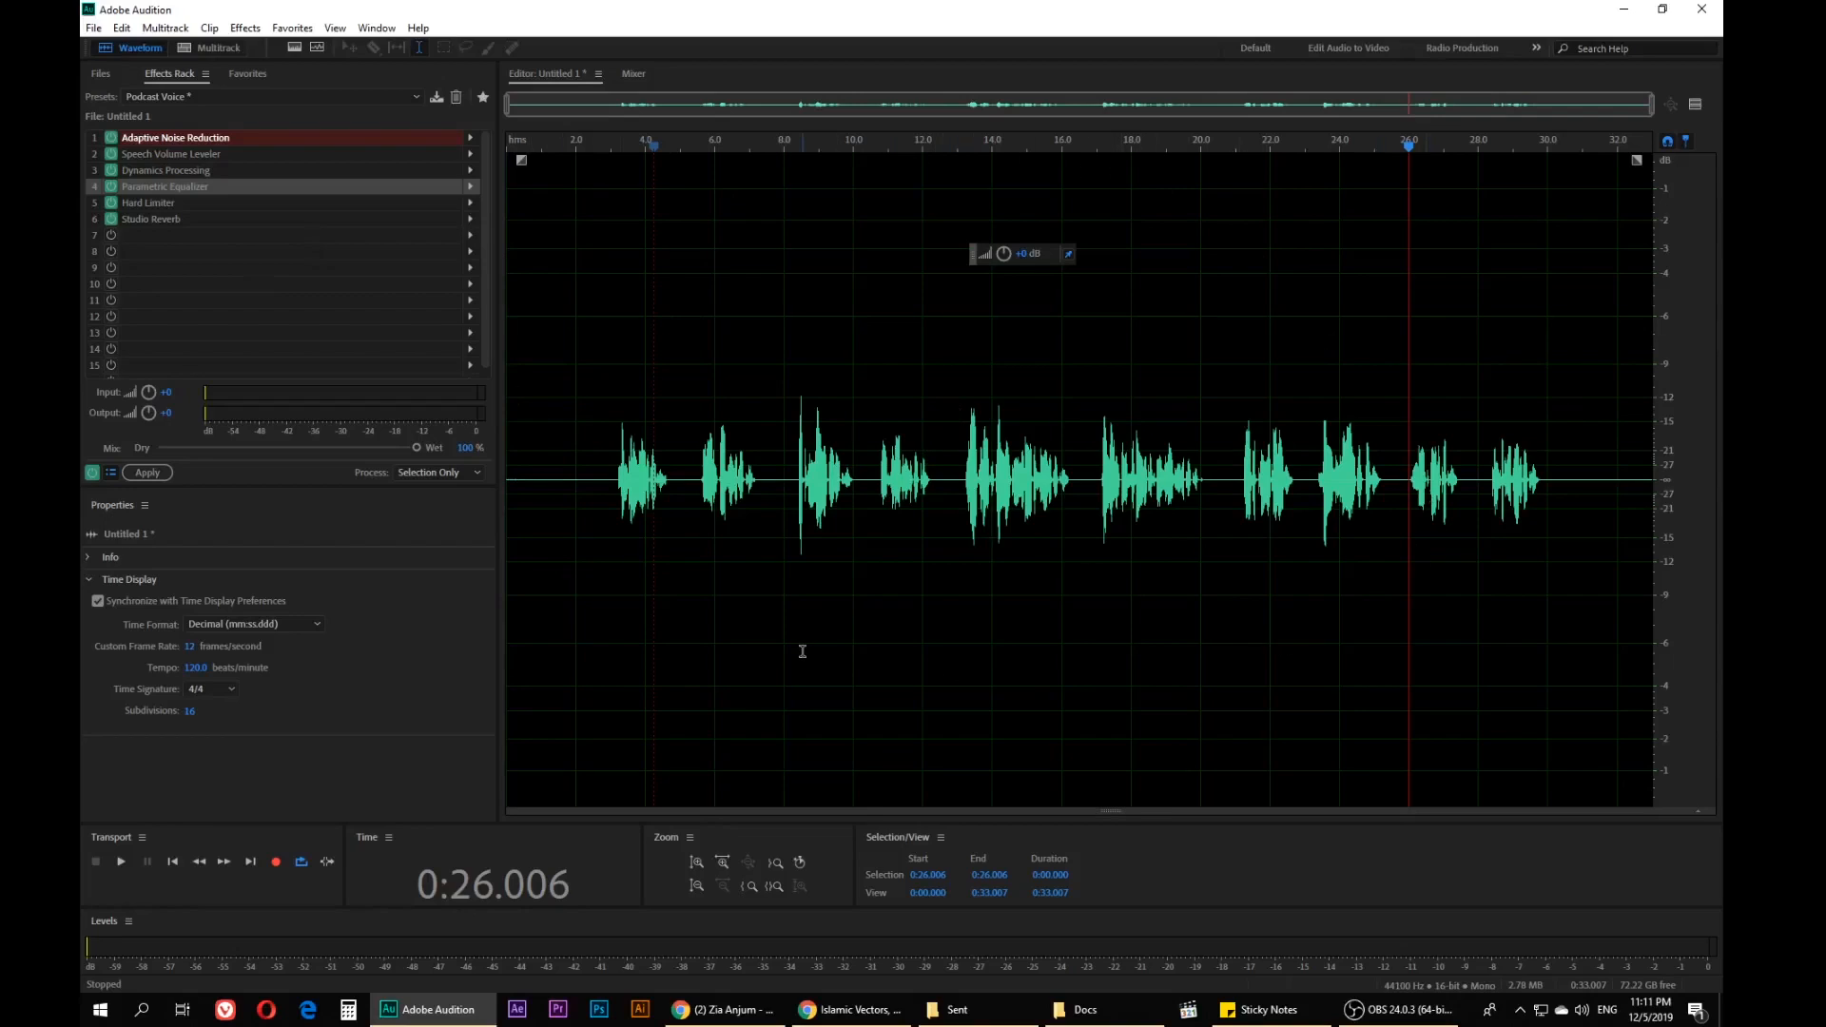
Apply the Effects Rack to the whole recording and play back the processed voice from about 5.5 seconds
click(154, 475)
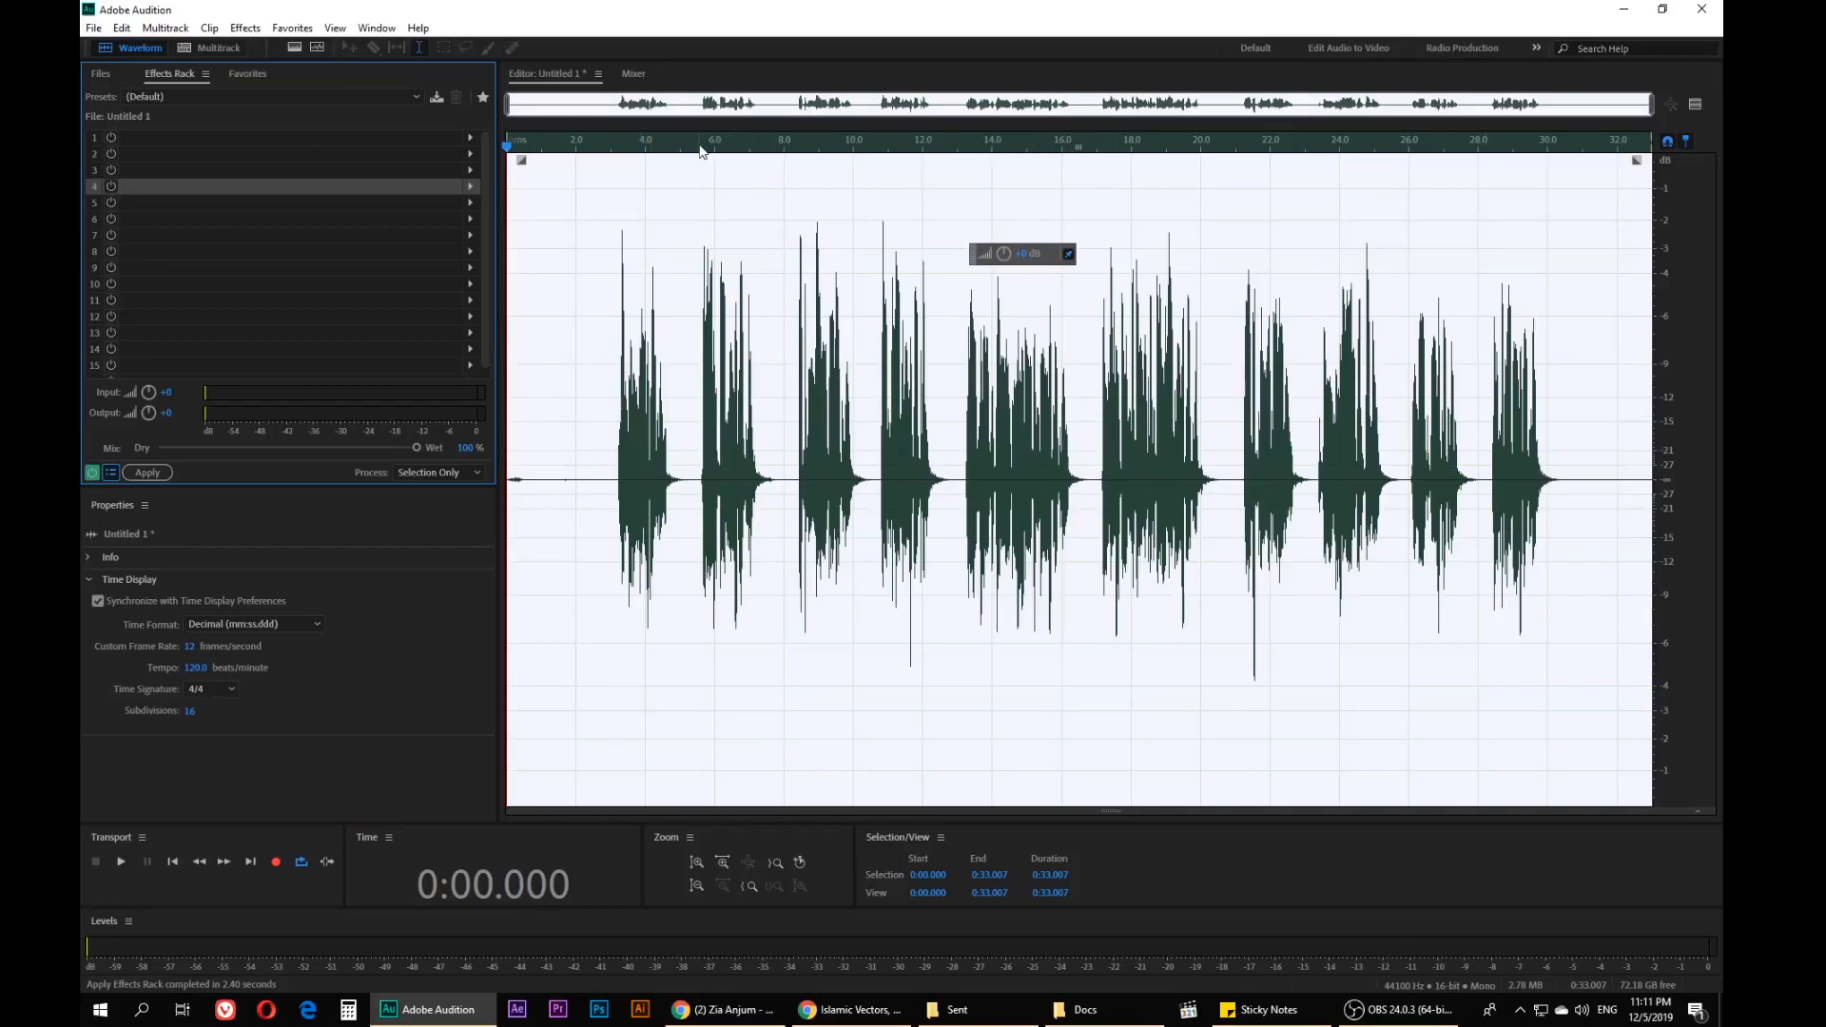
click(700, 151)
key(space)
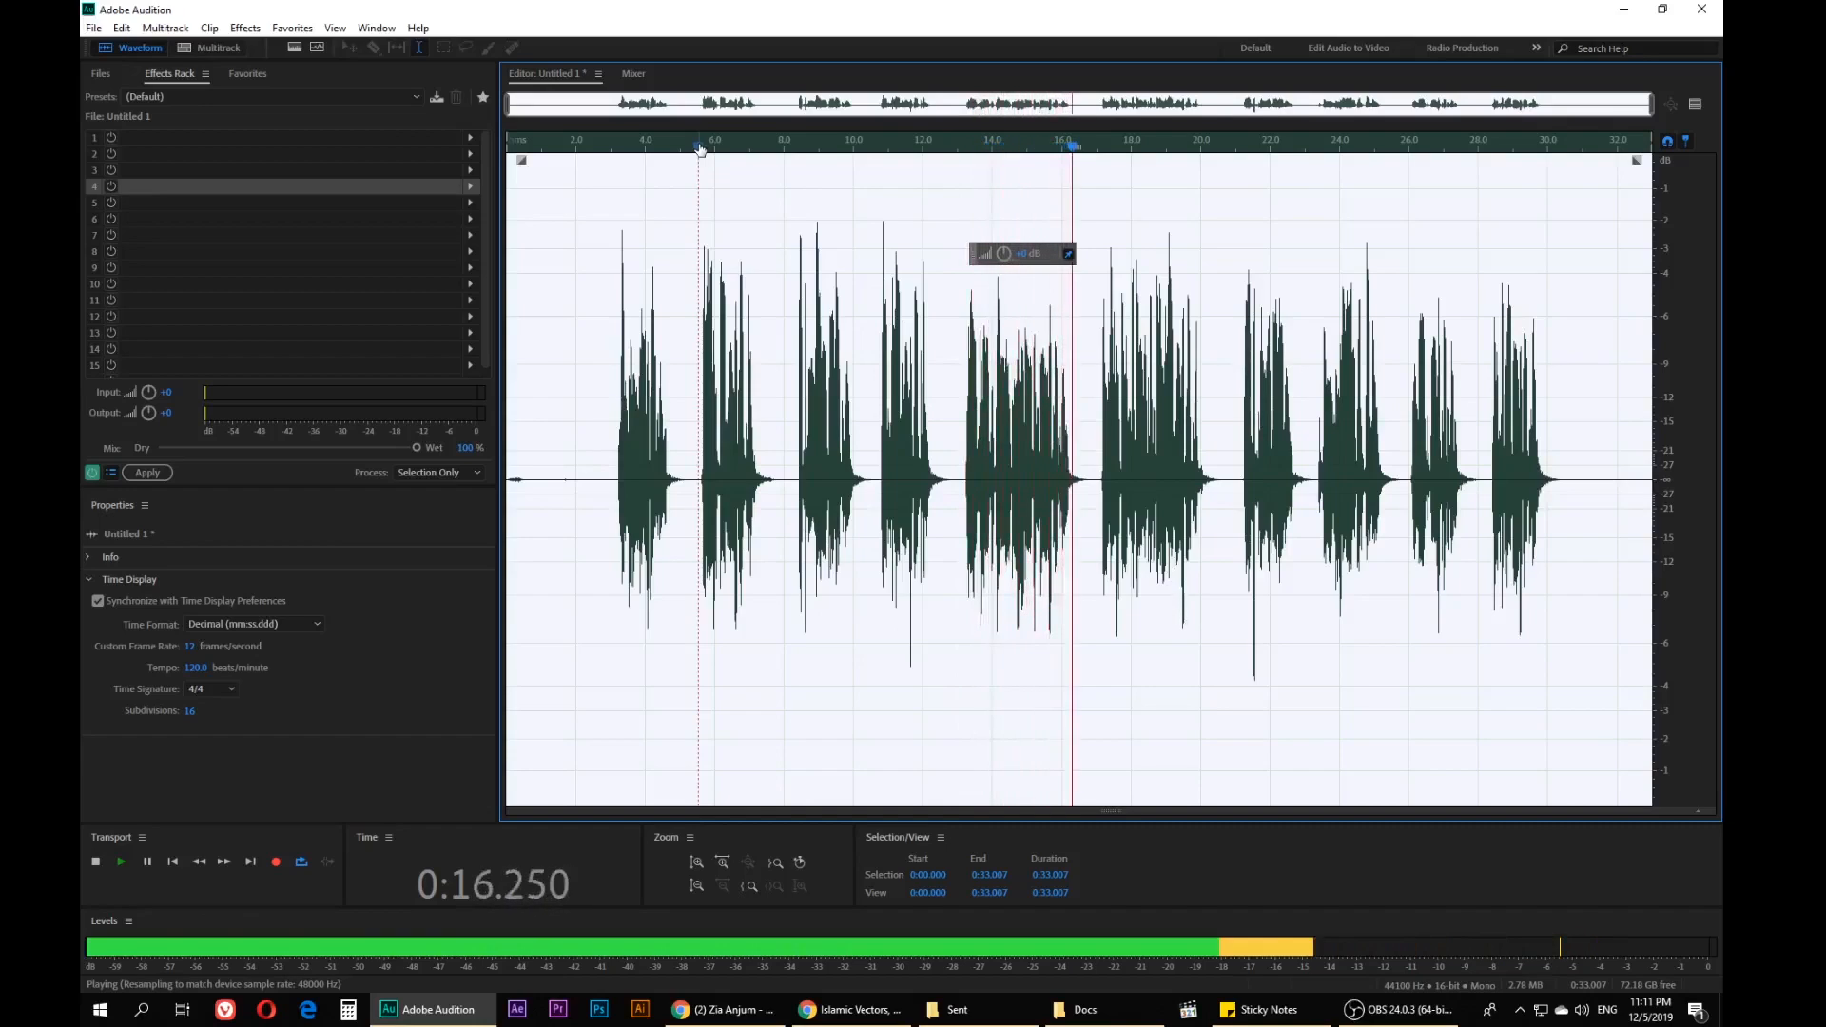
key(space)
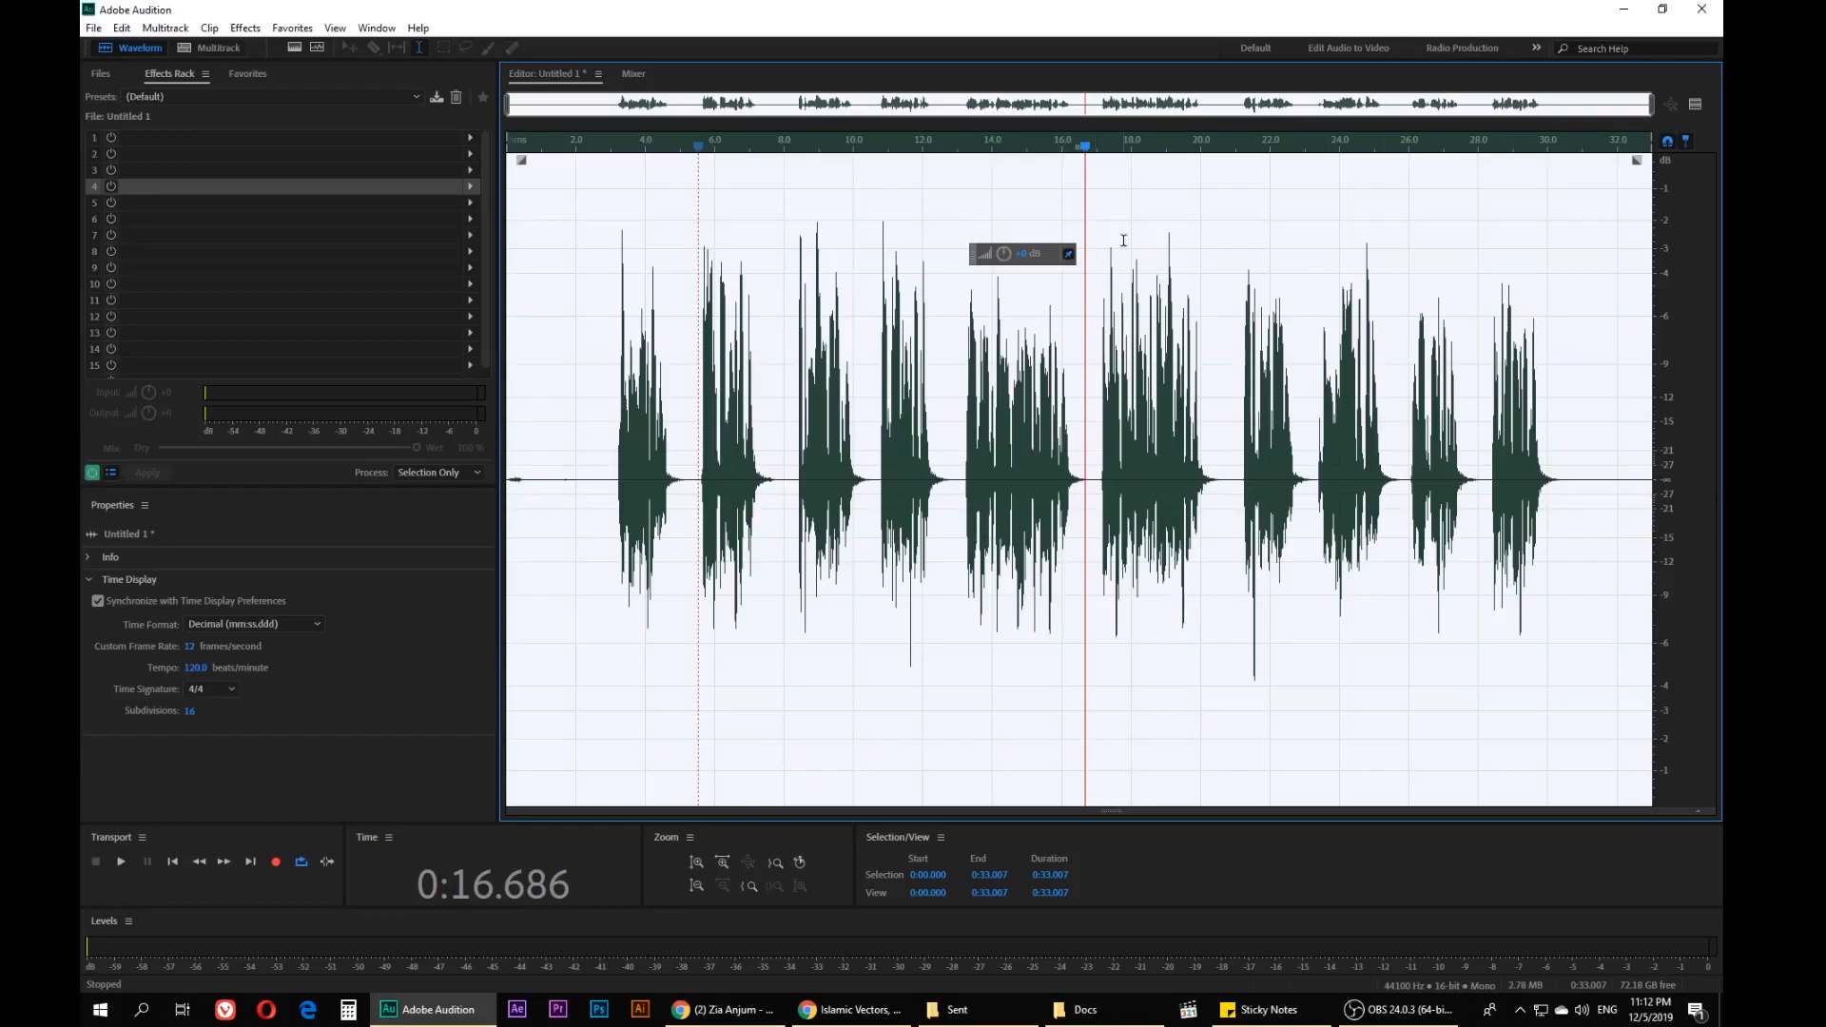
key(space)
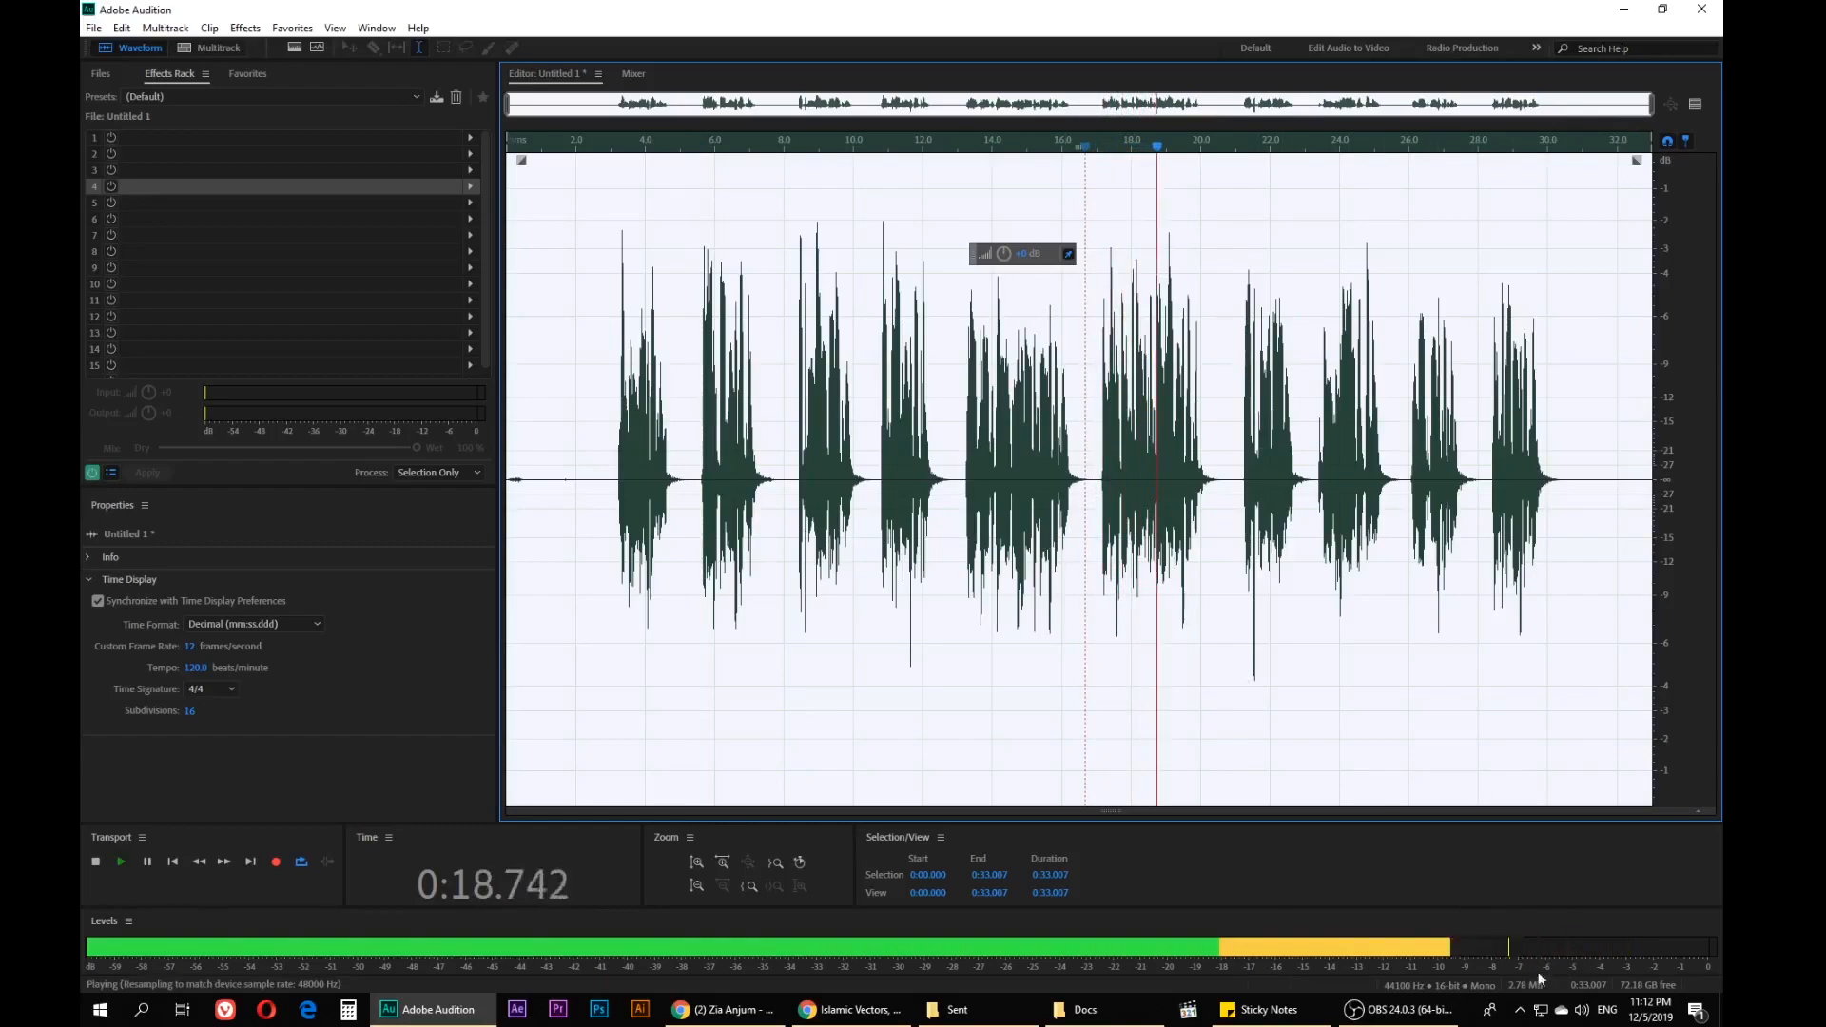
key(space)
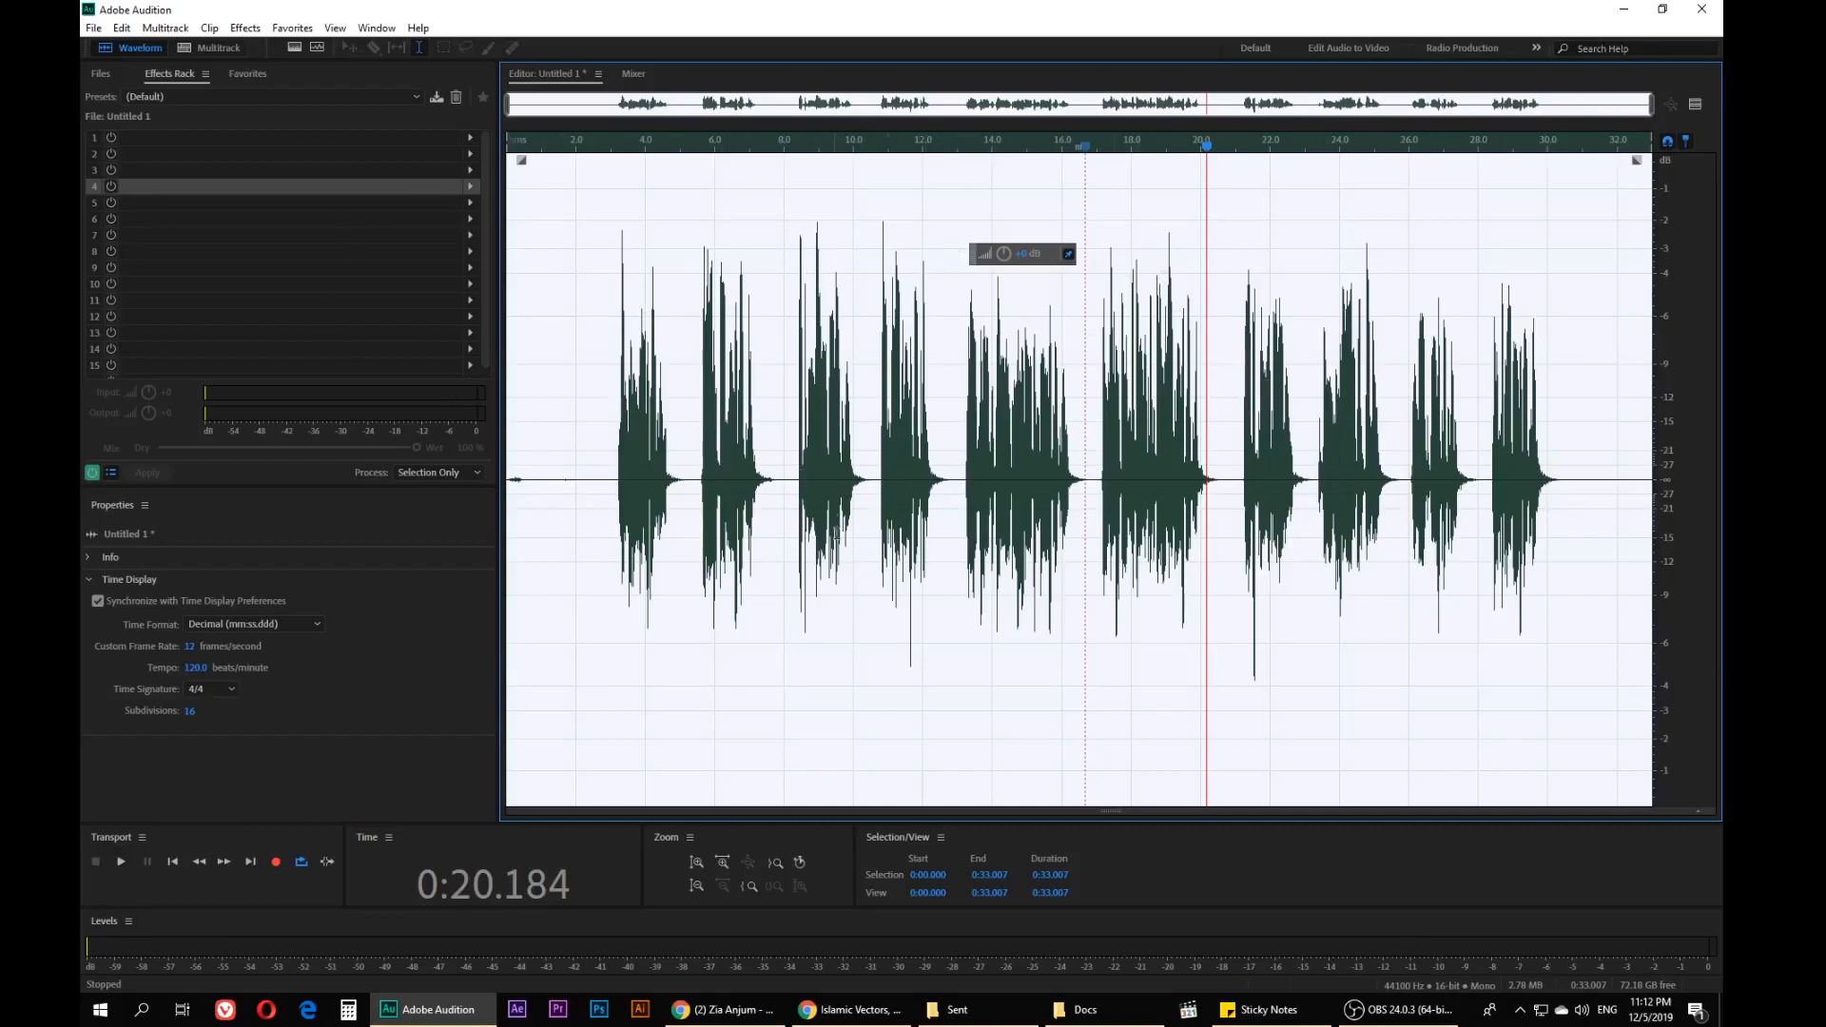
Delete the silent lead-in of about 3 seconds before the first spoken phrase
click(745, 533)
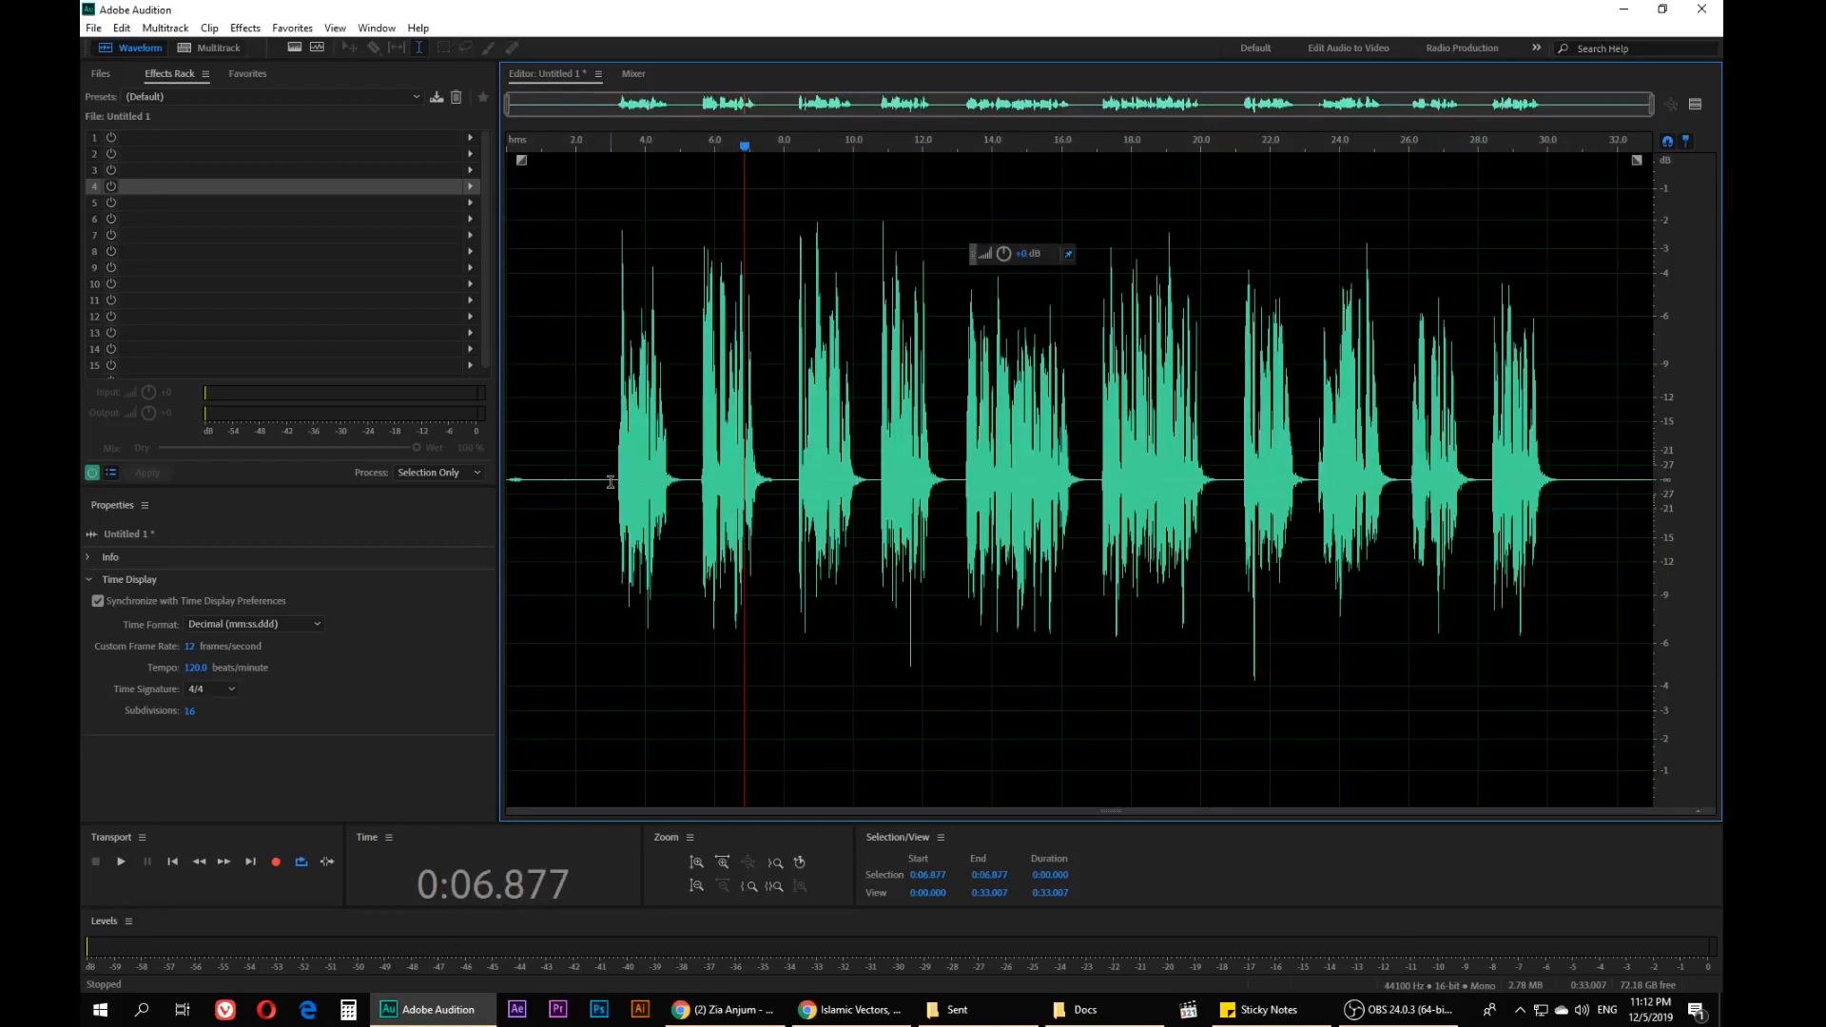
drag(610, 482, 504, 484)
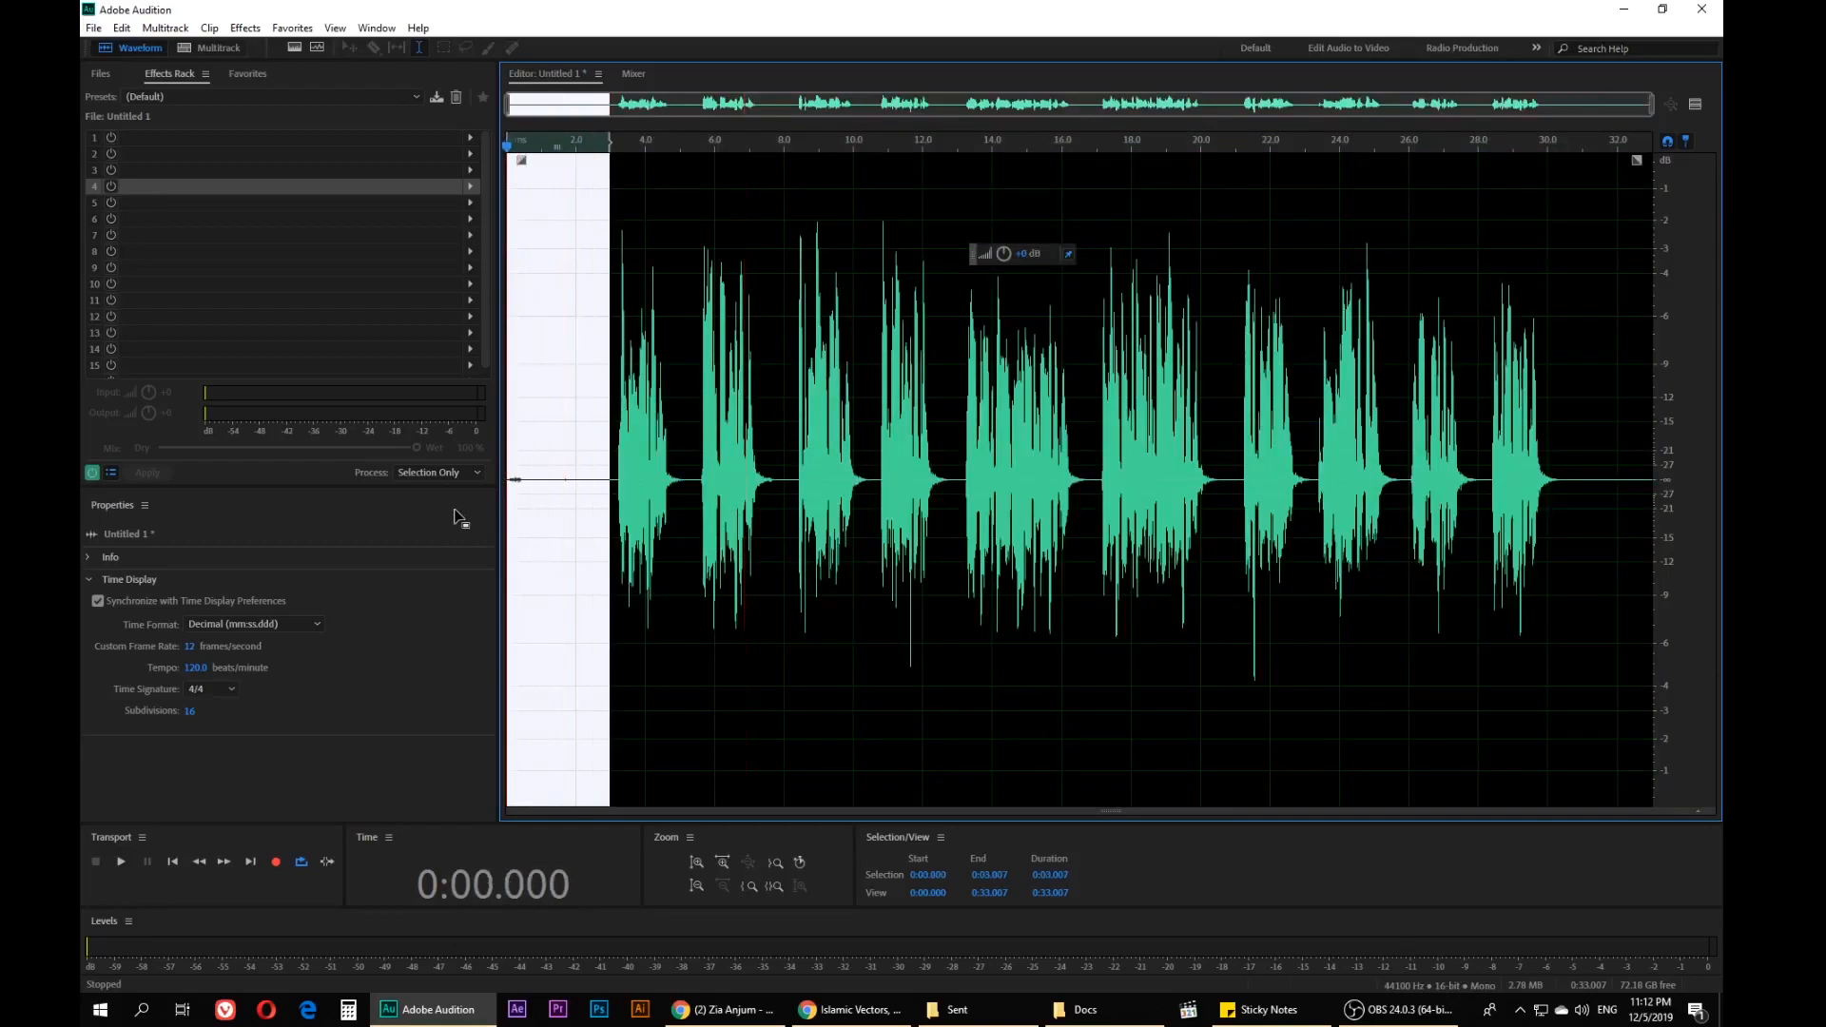
key(Delete)
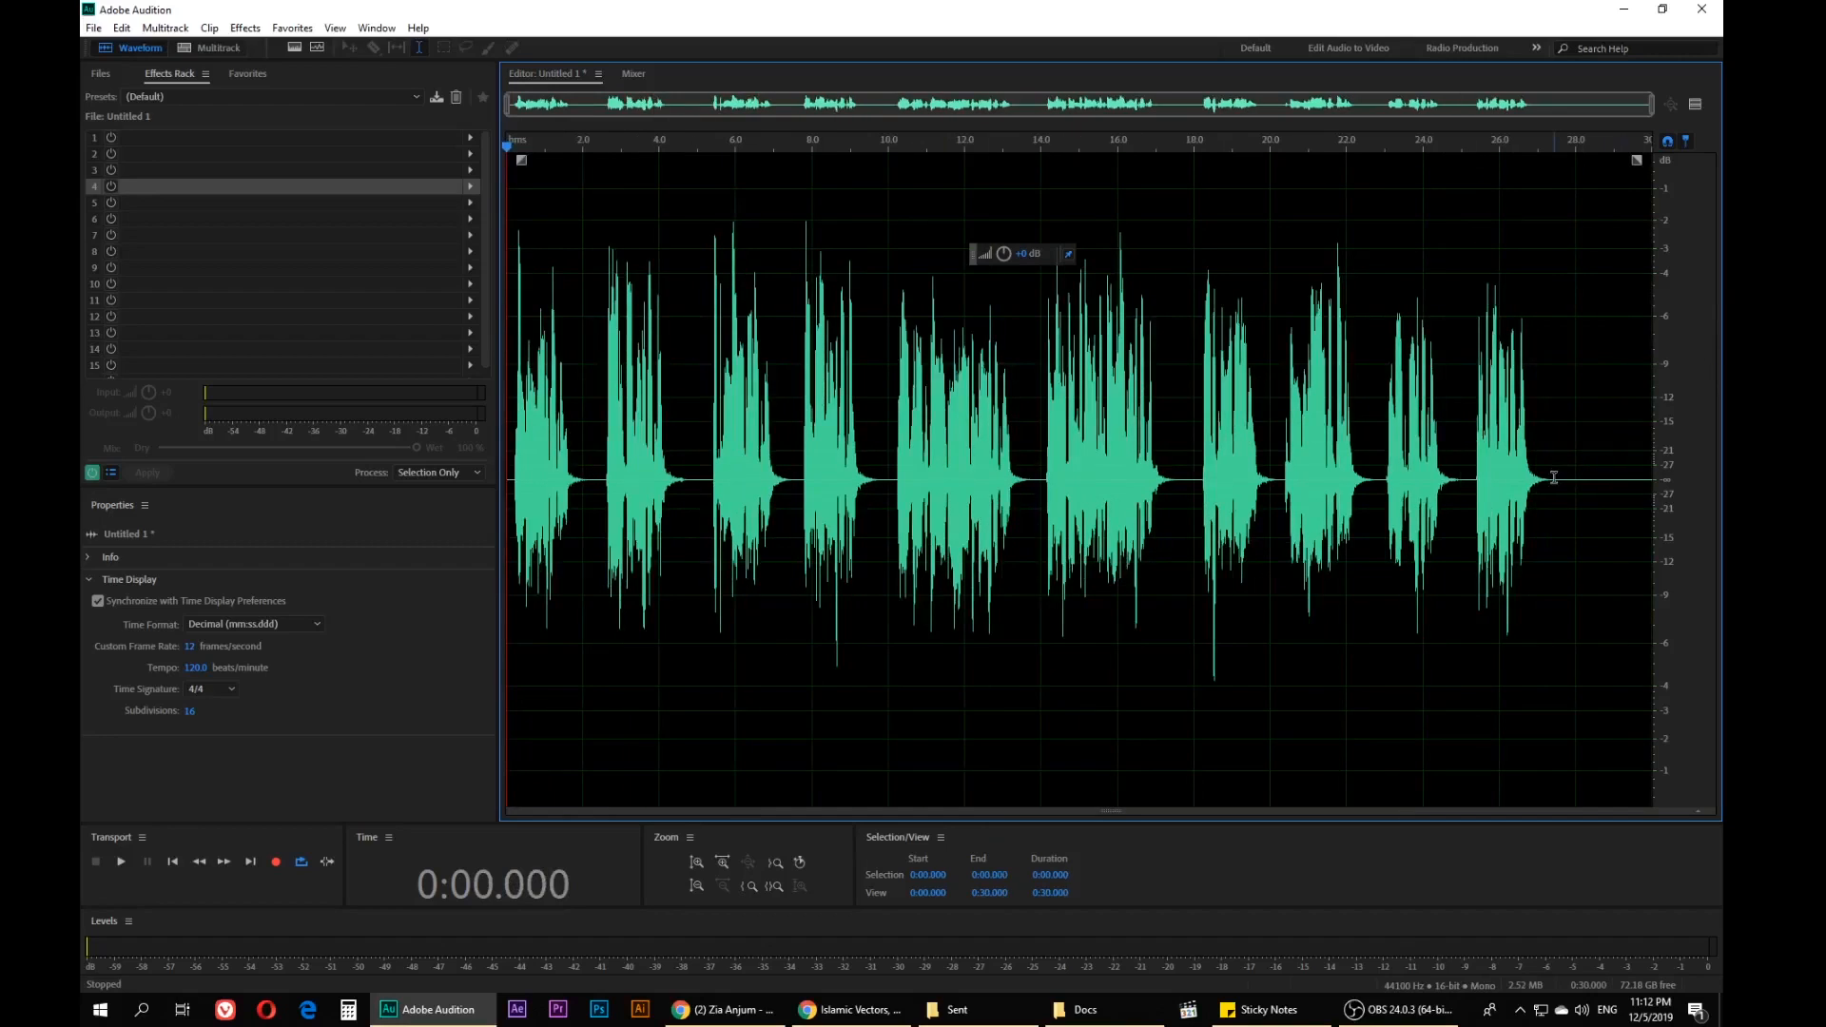
Delete the silent tail of about 2.4 seconds after the last spoken phrase
drag(1559, 480, 1715, 502)
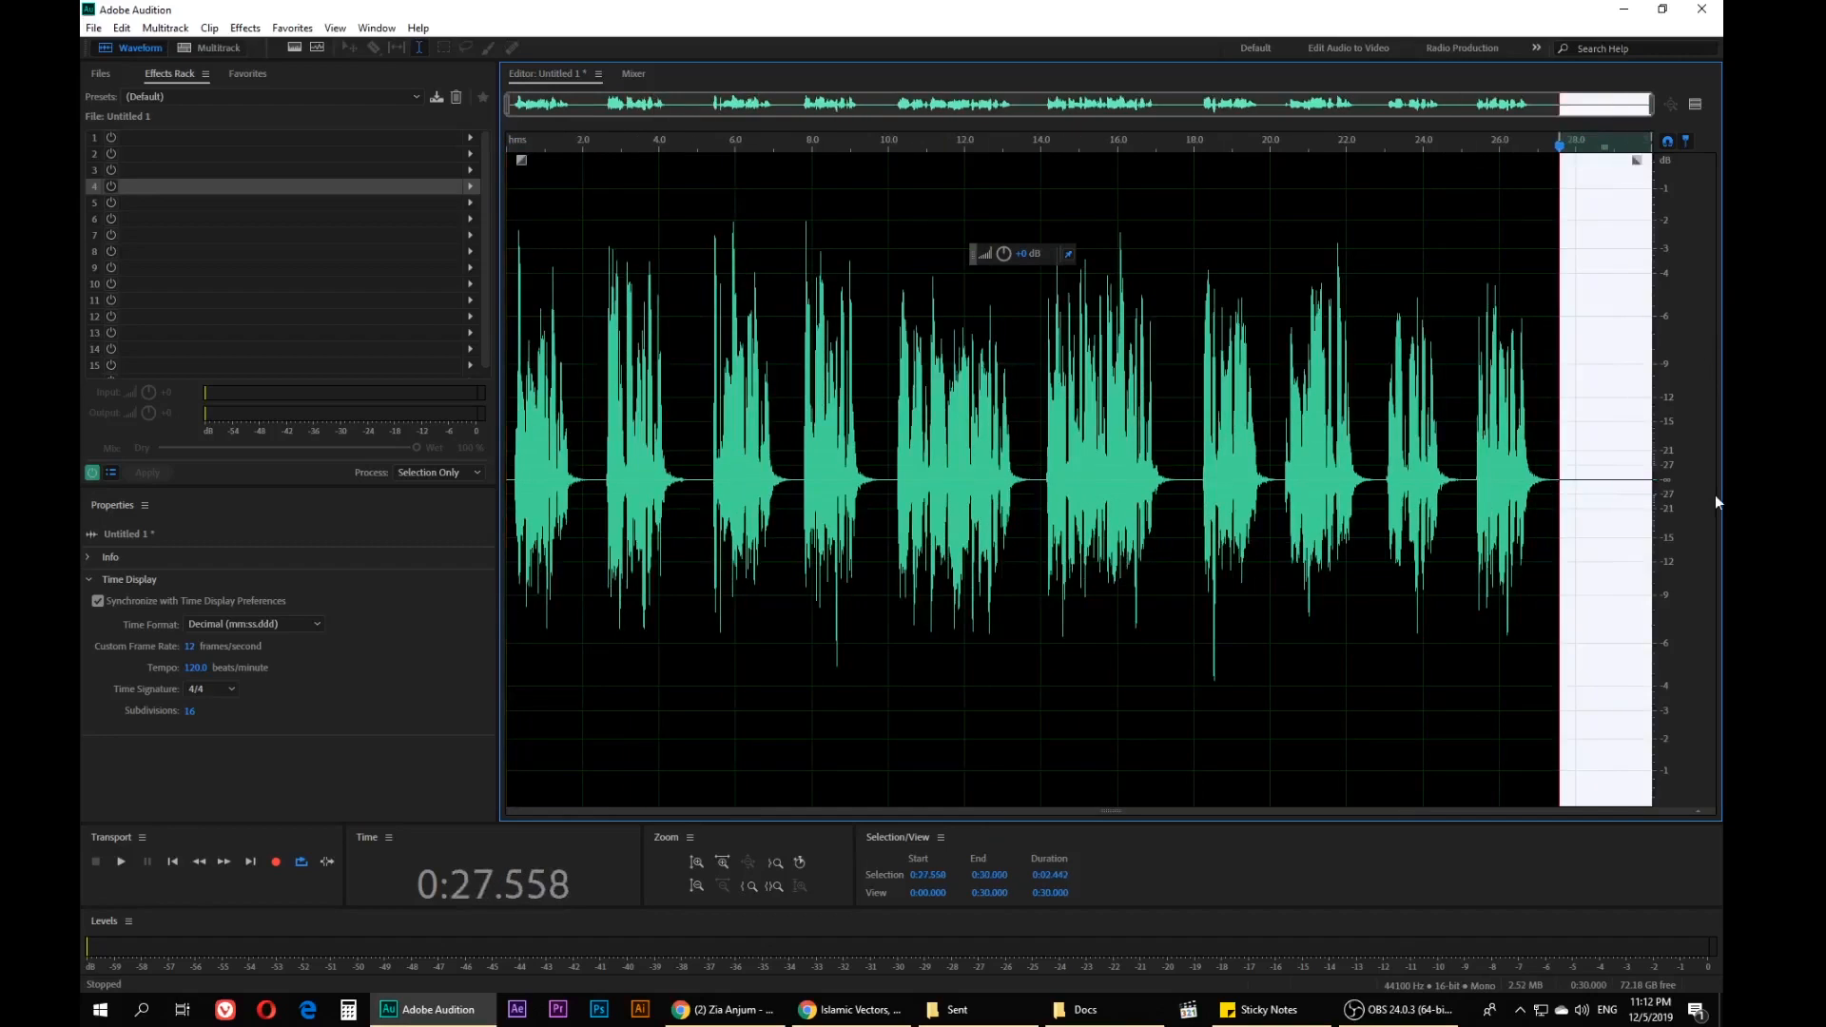
key(Delete)
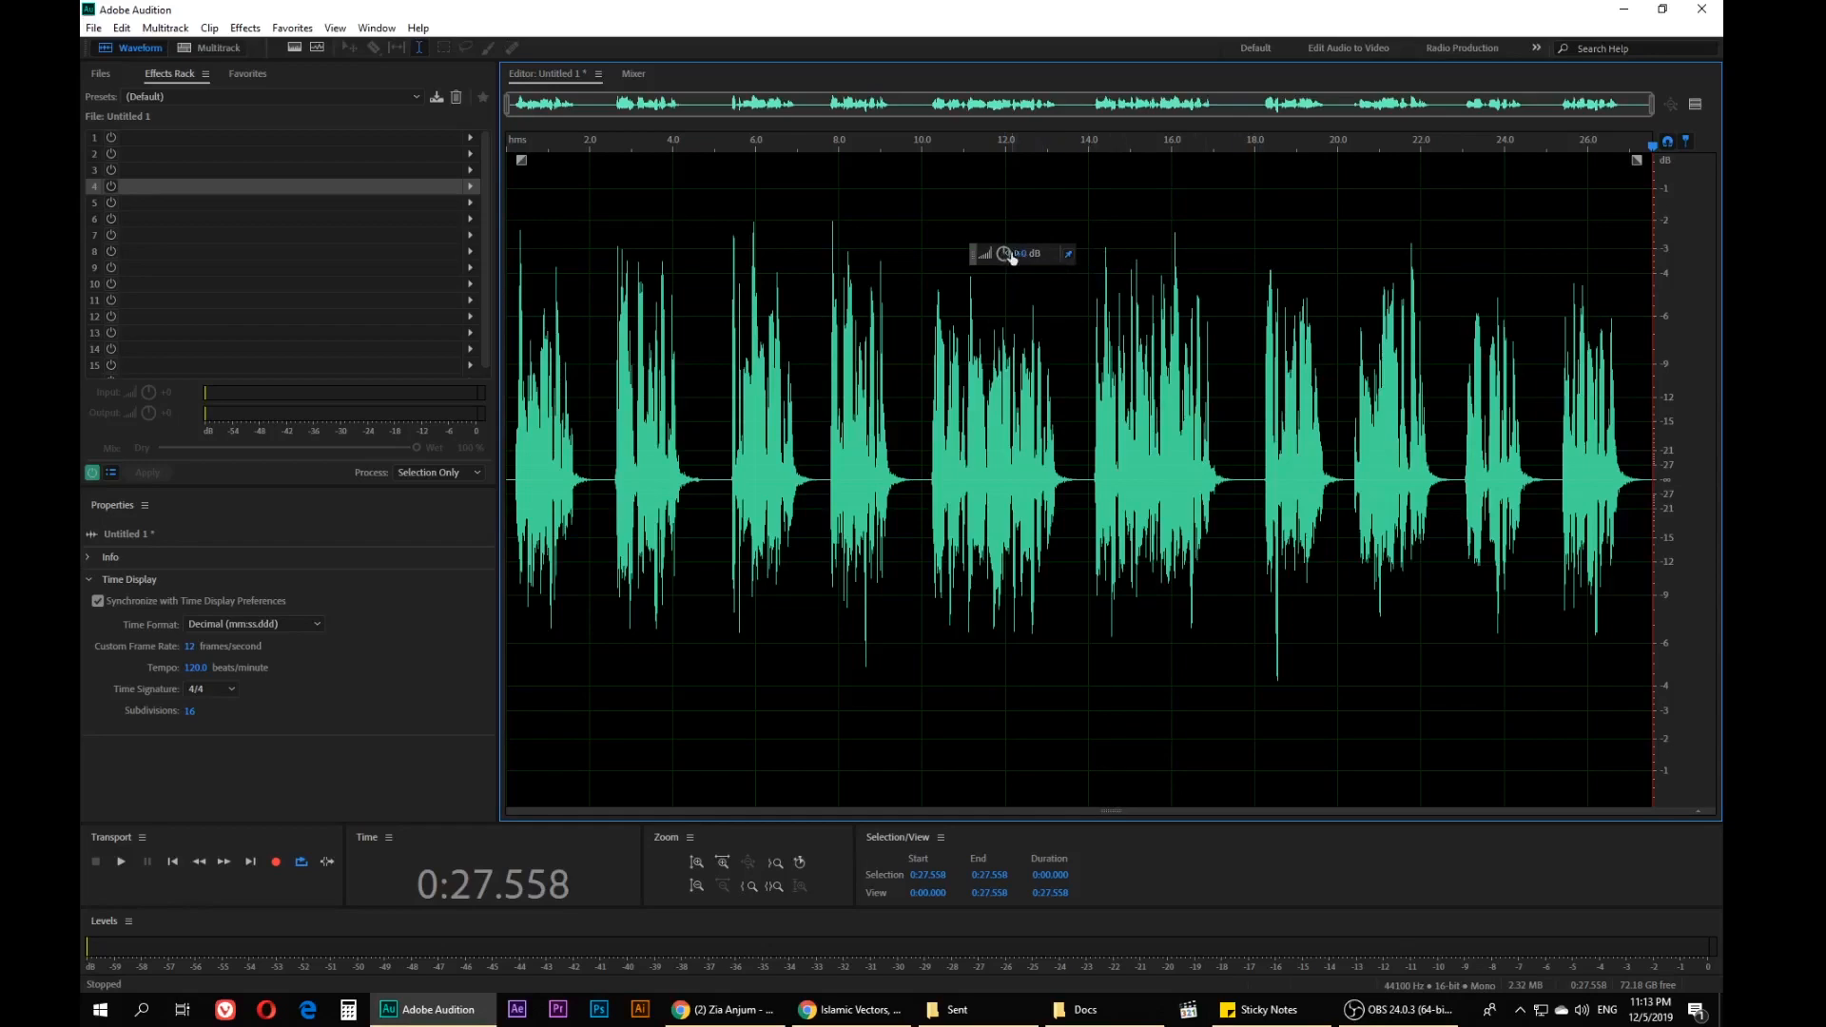
Raise the amplitude of the whole recording and play it back from about 10 seconds to check the levels for clipping
drag(1006, 255, 1038, 249)
key(space)
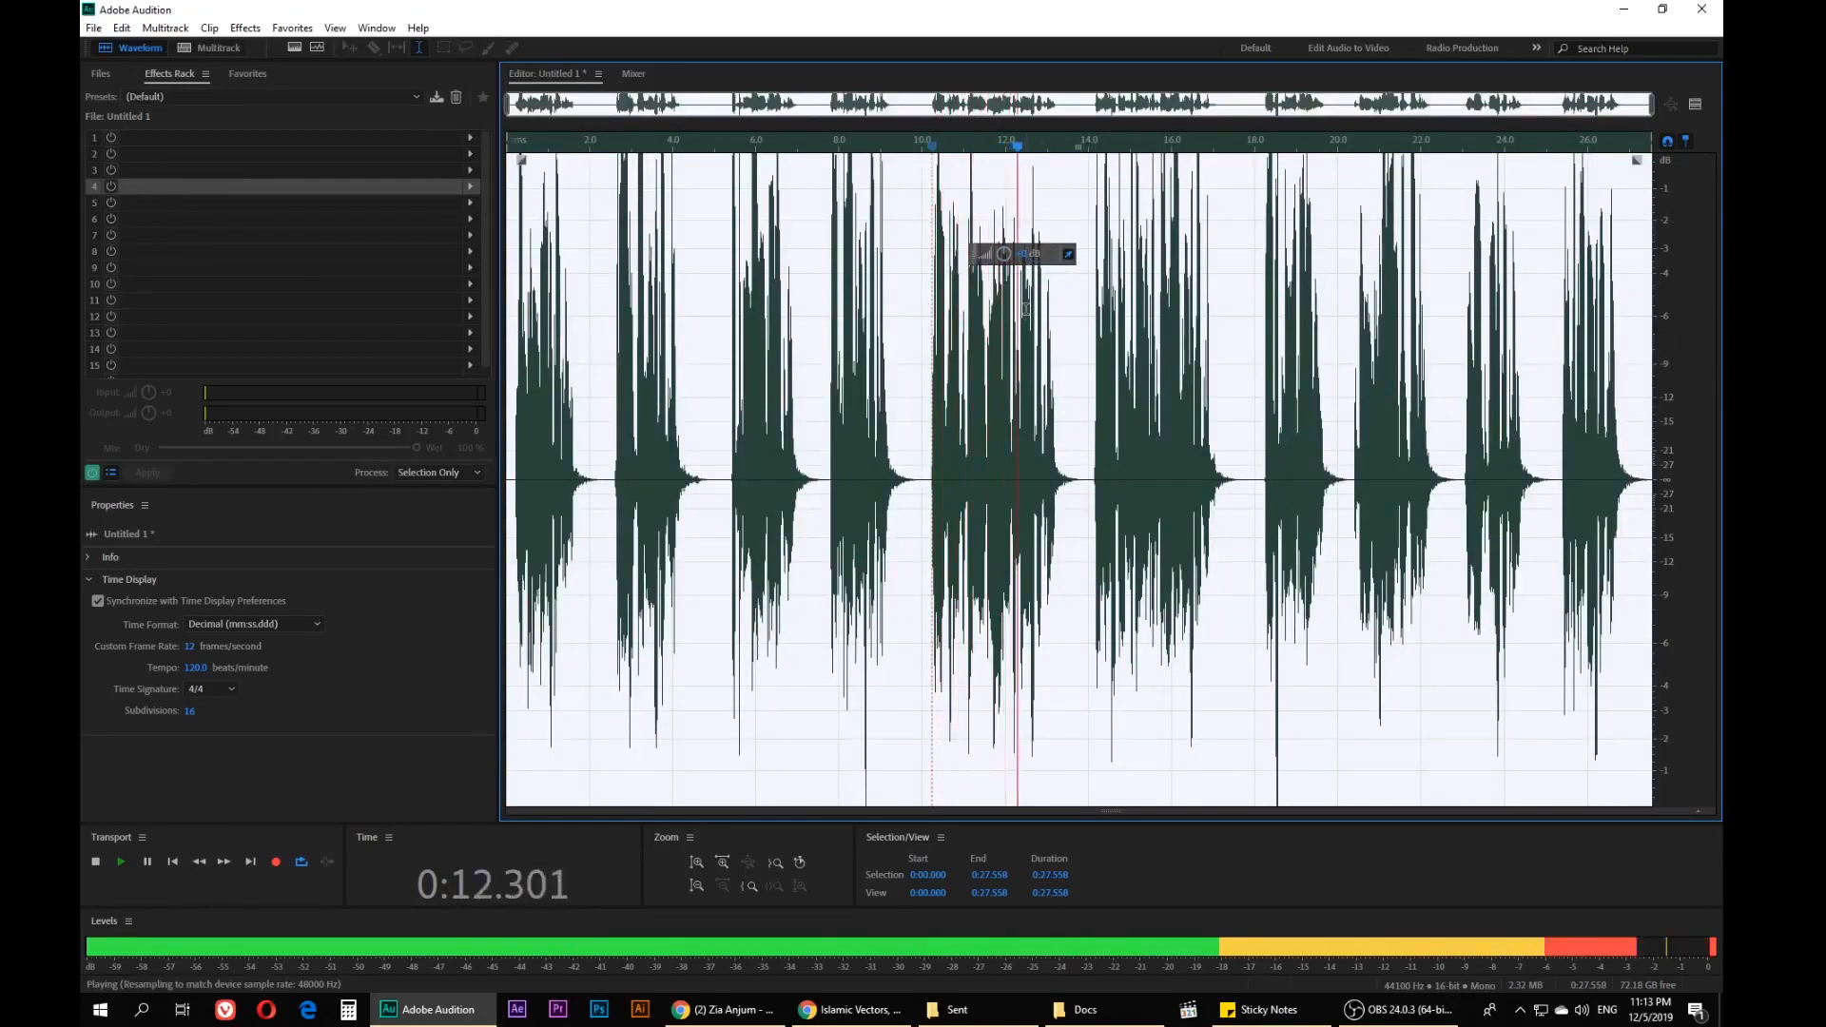
key(space)
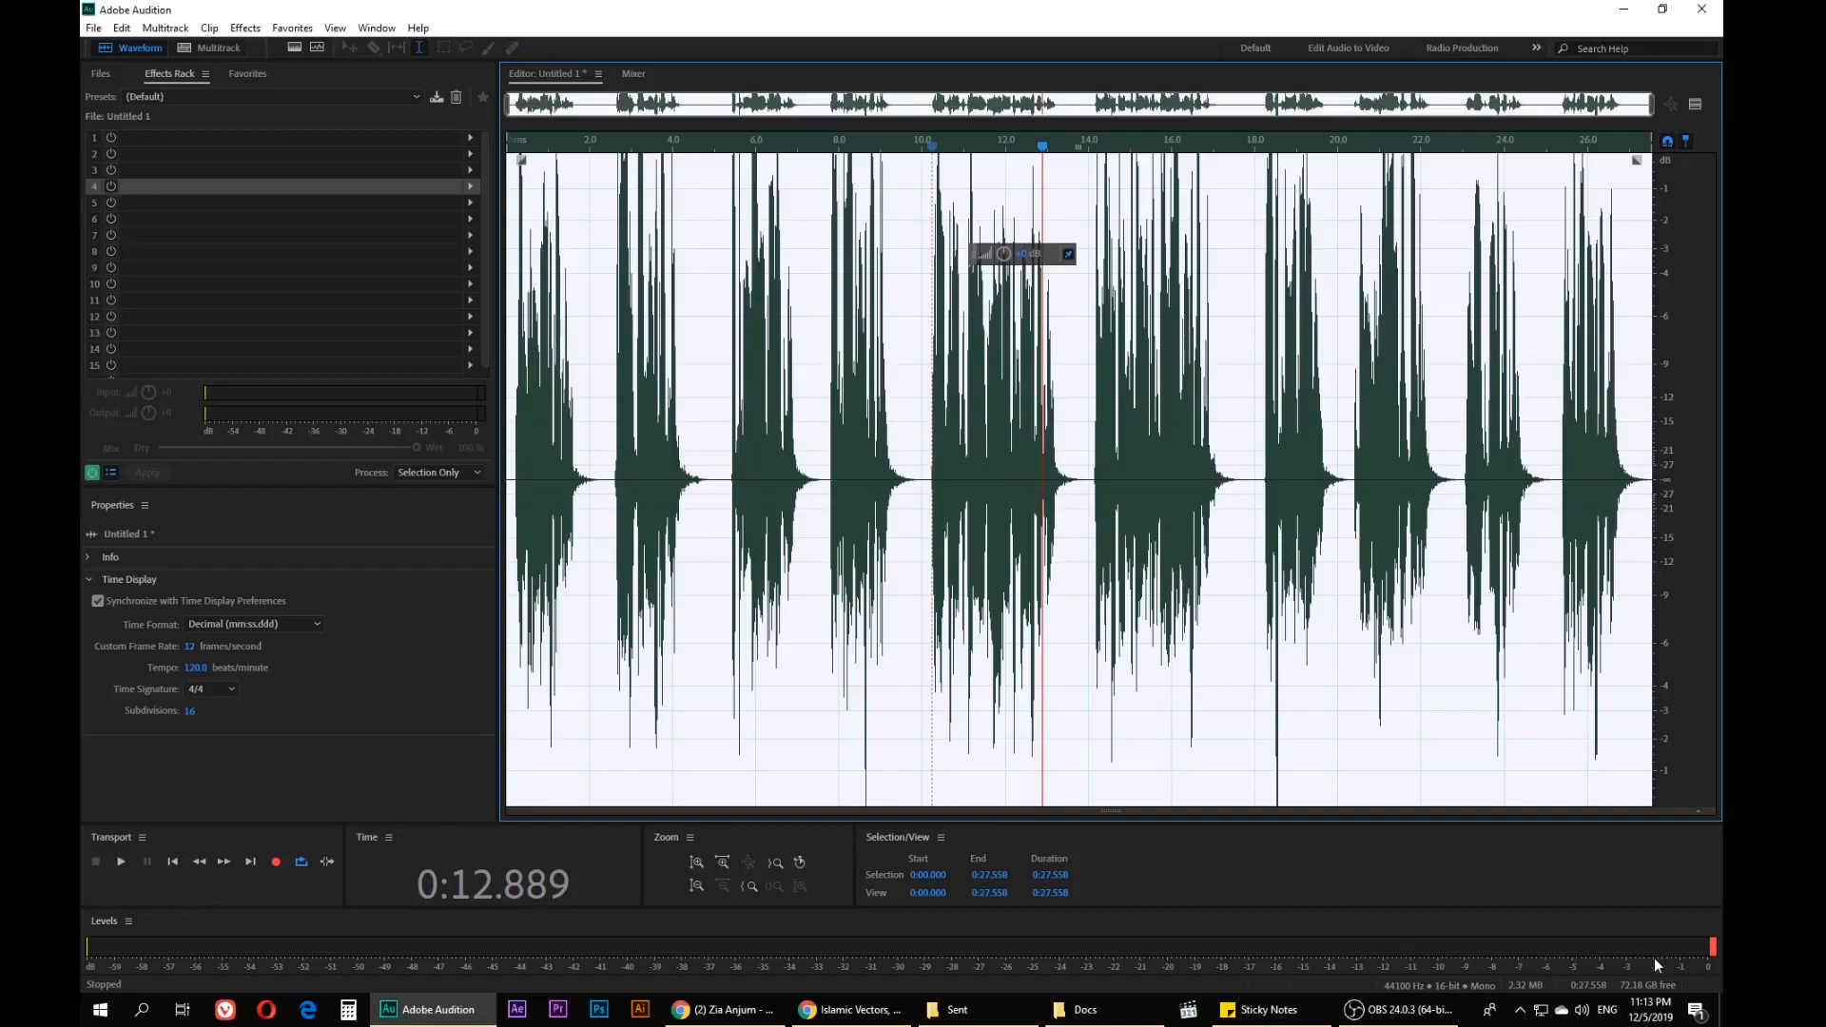
key(space)
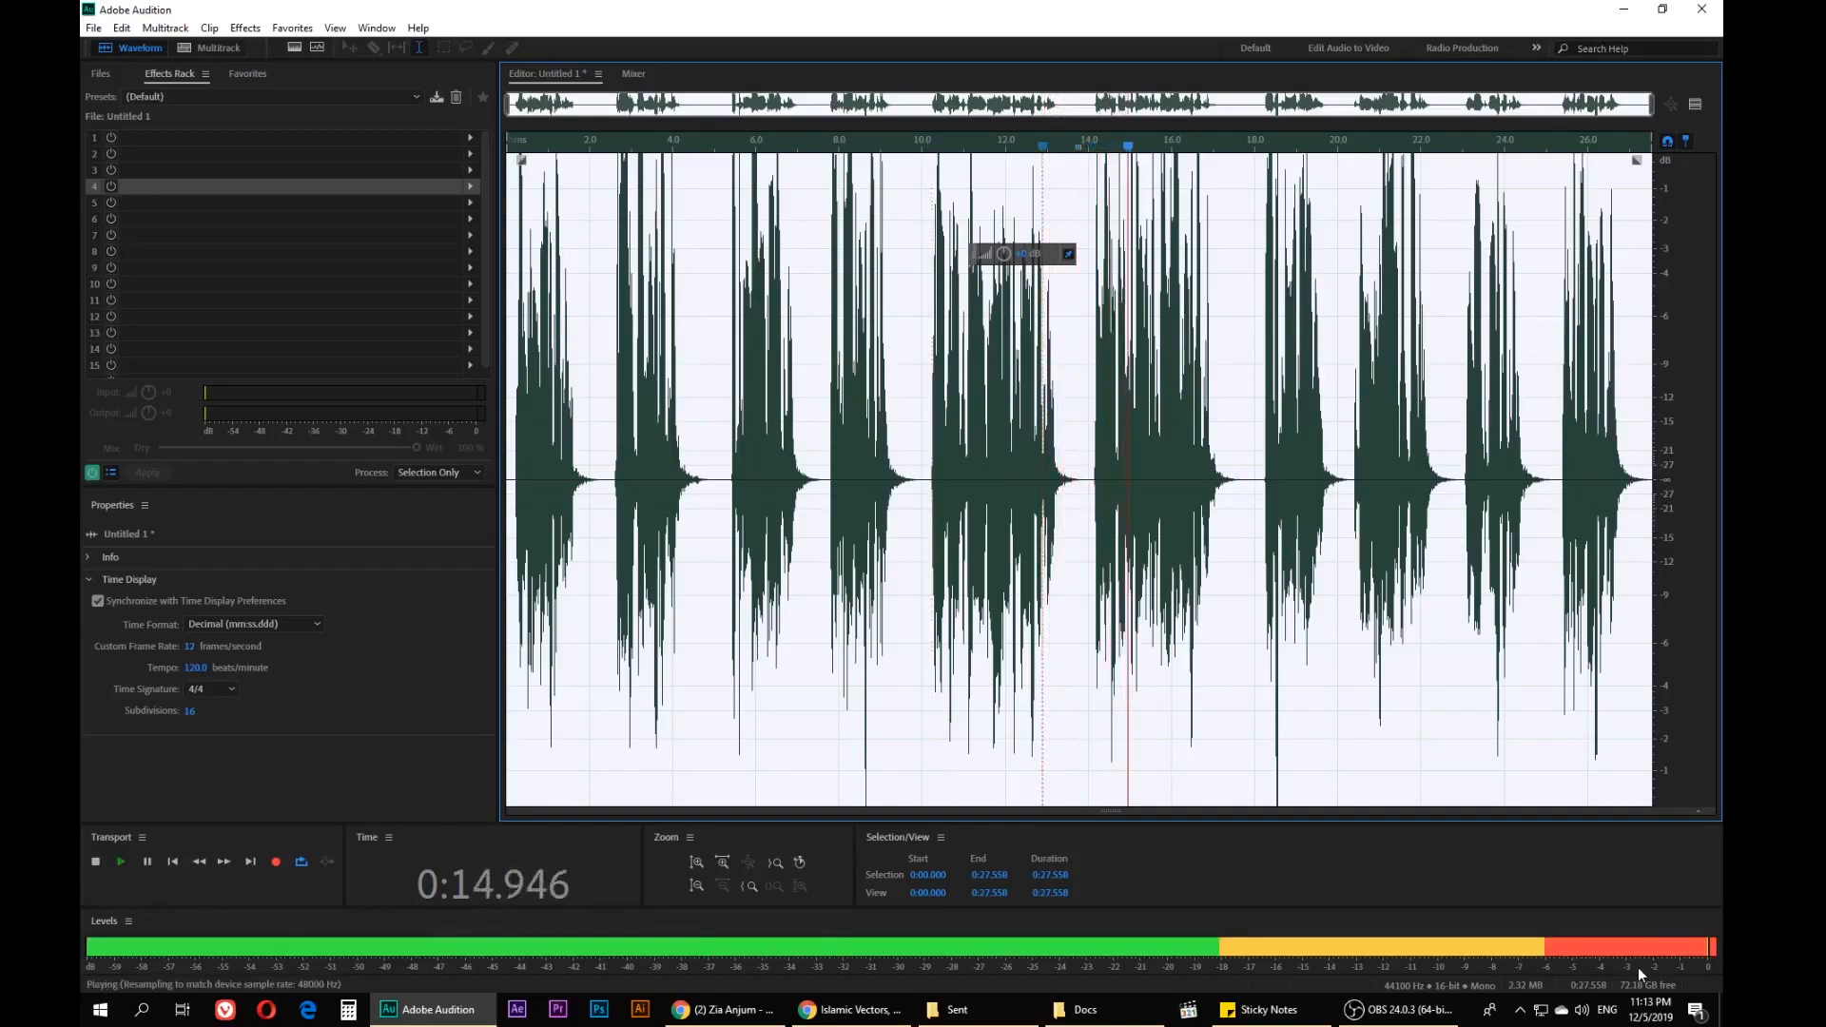
key(space)
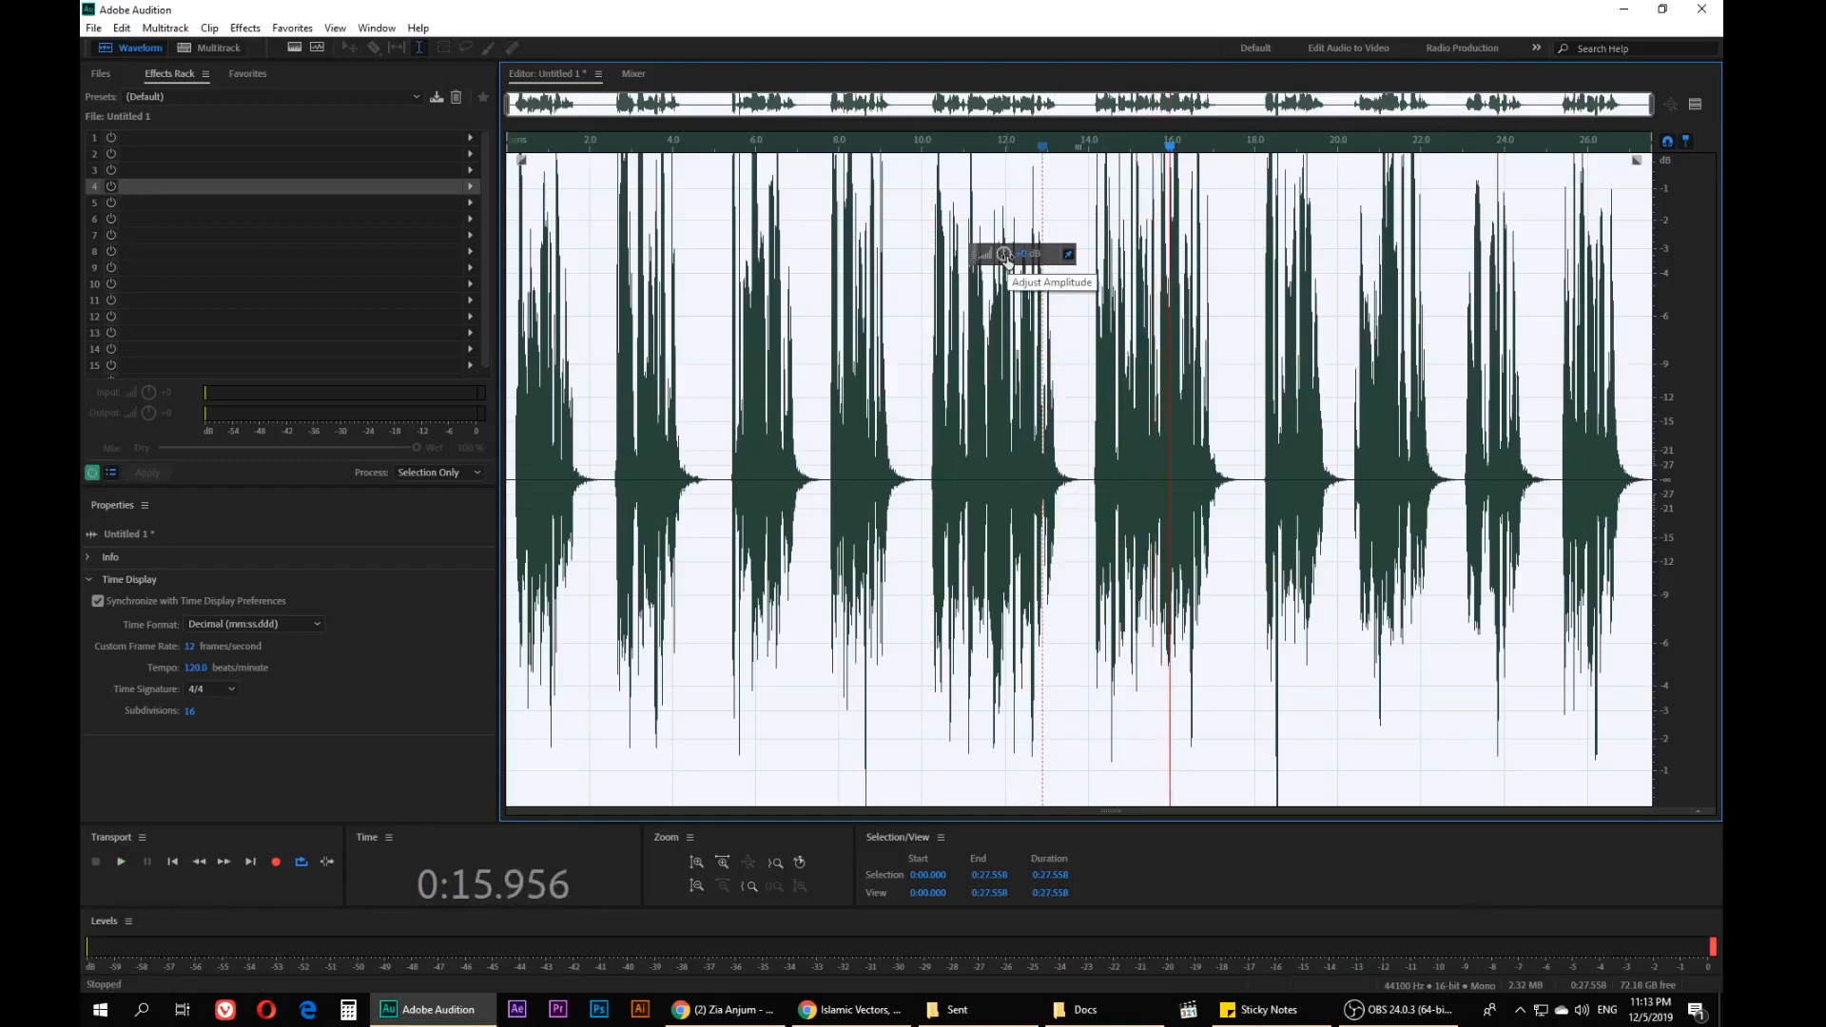
Lower the amplitude of the whole recording in two small adjustments, listening from about 16 seconds in between
mouse_move(1007, 257)
mouse_down()
mouse_move(981, 254)
mouse_move(1015, 266)
mouse_up()
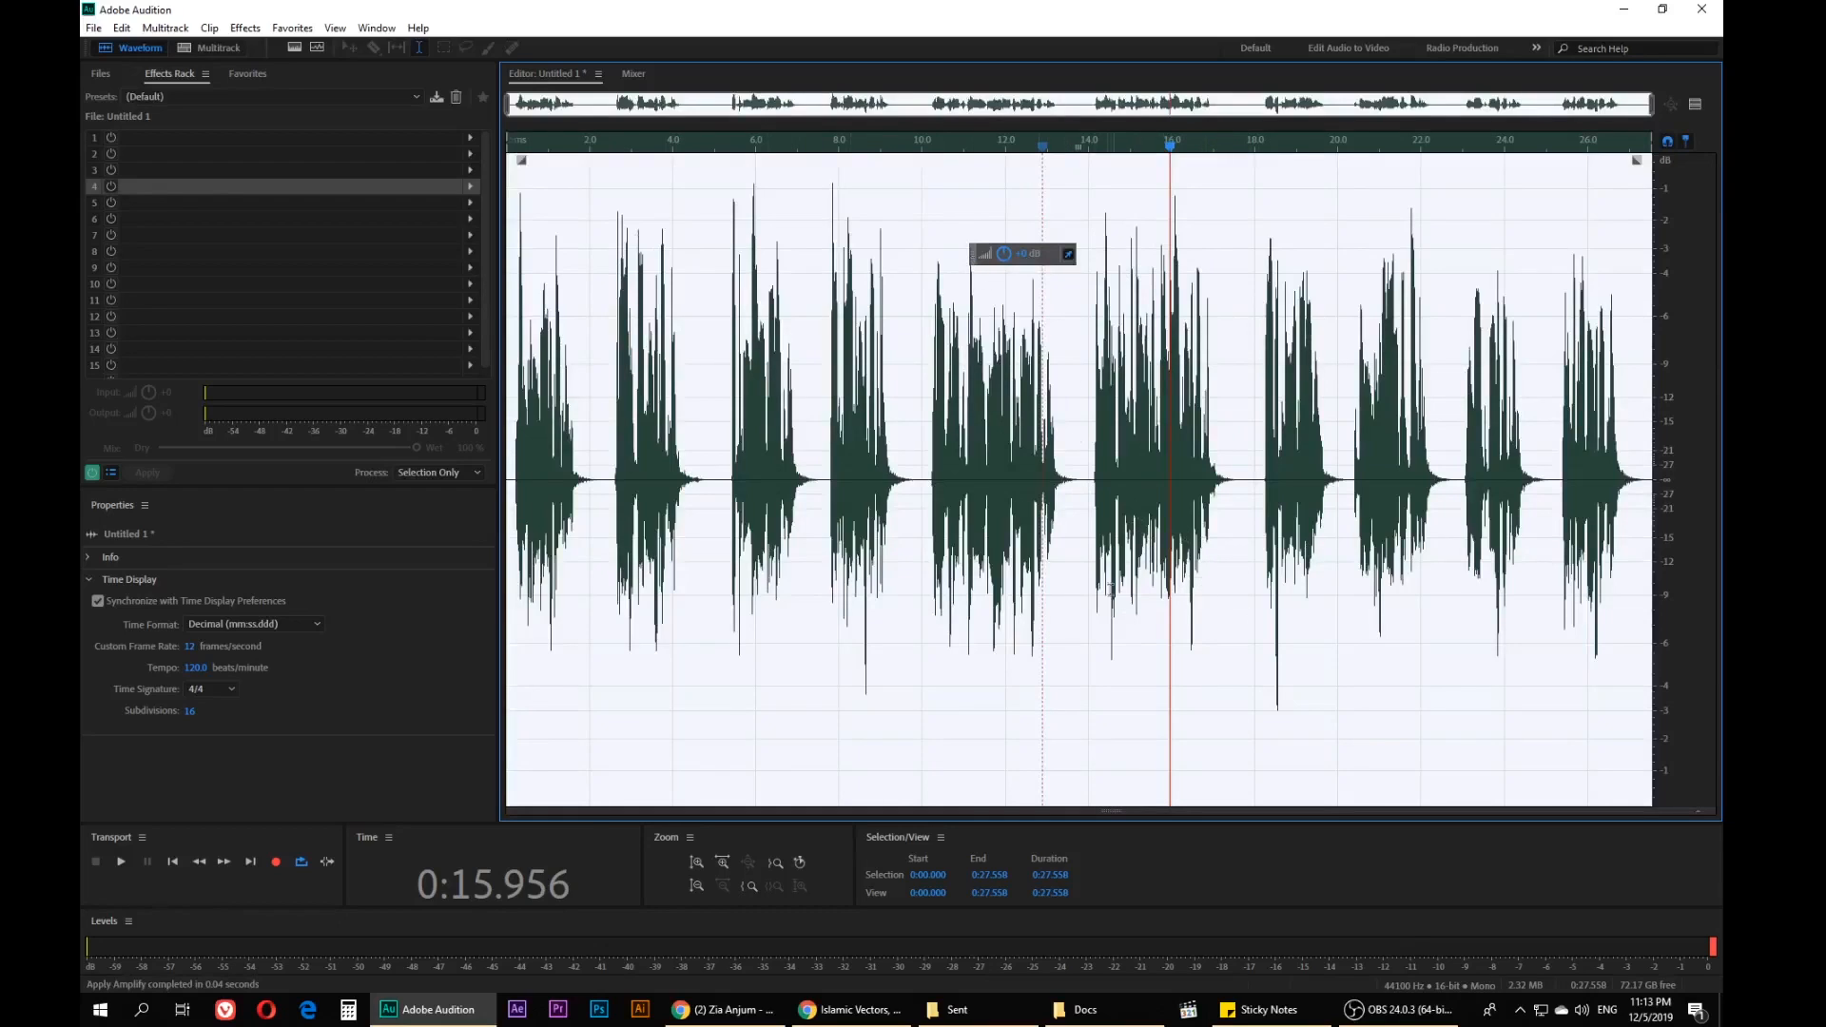
key(space)
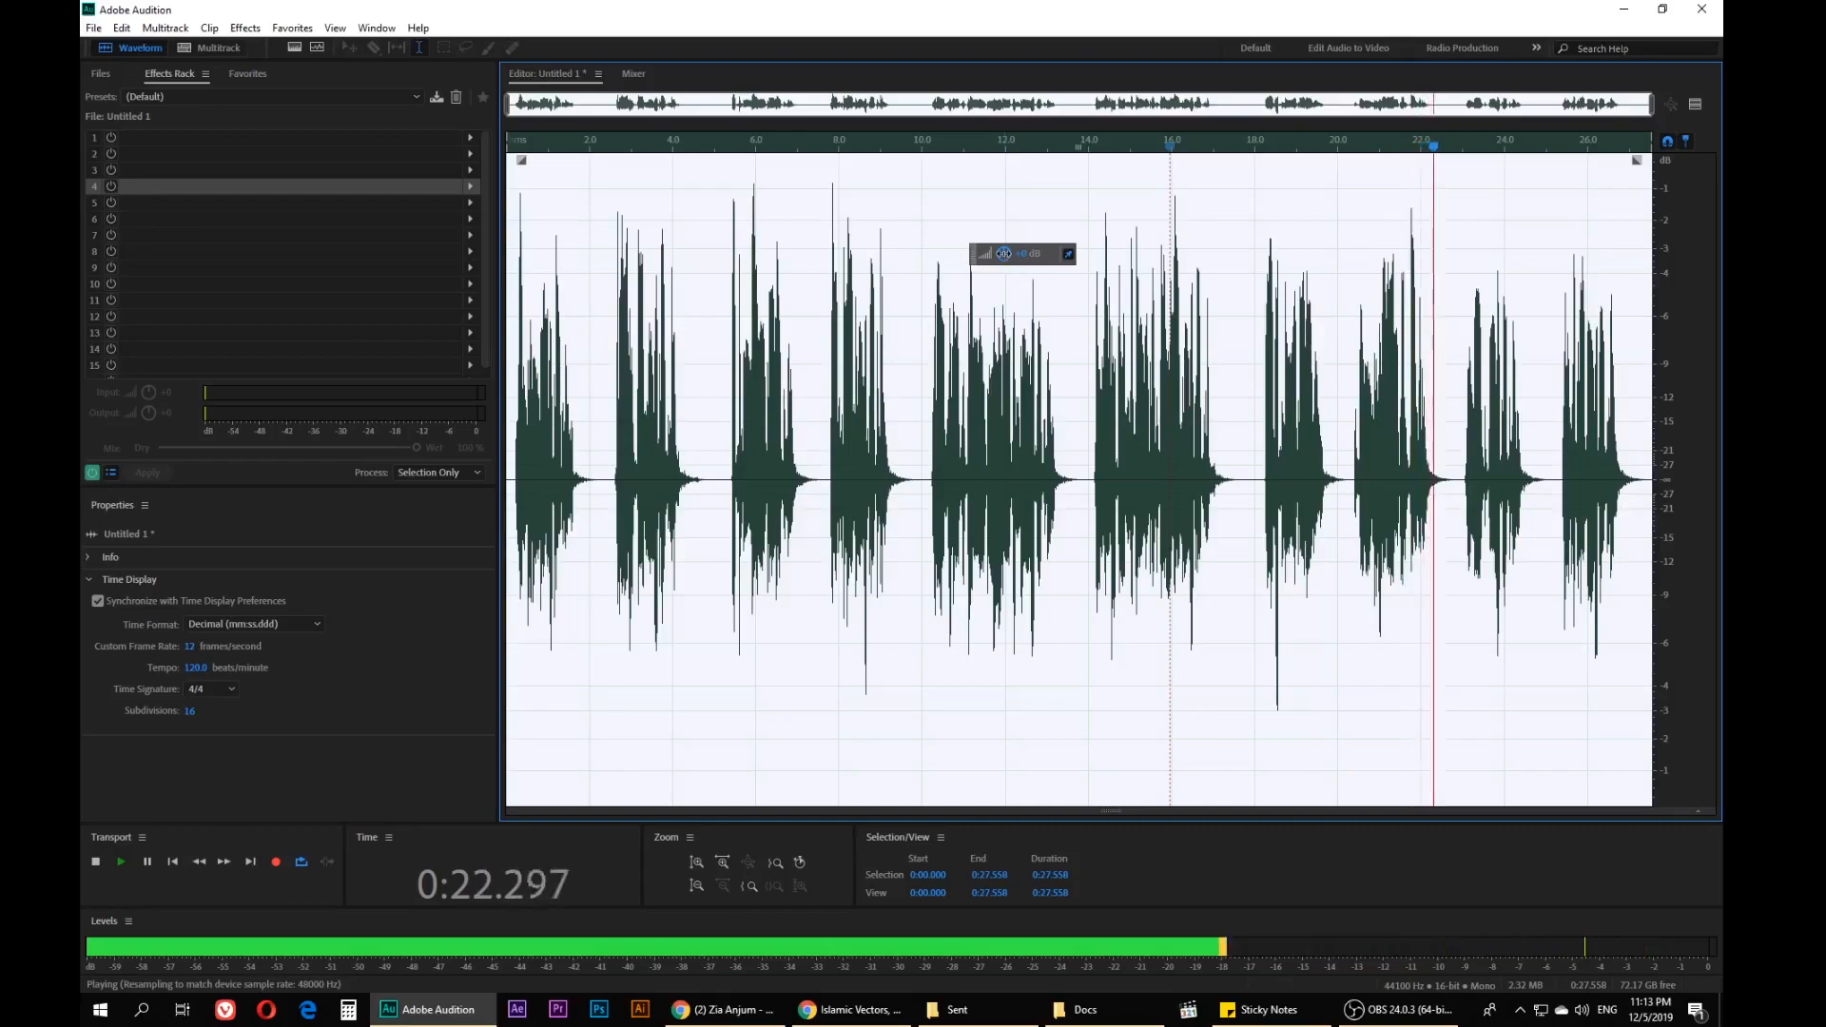
drag(1003, 254, 1001, 253)
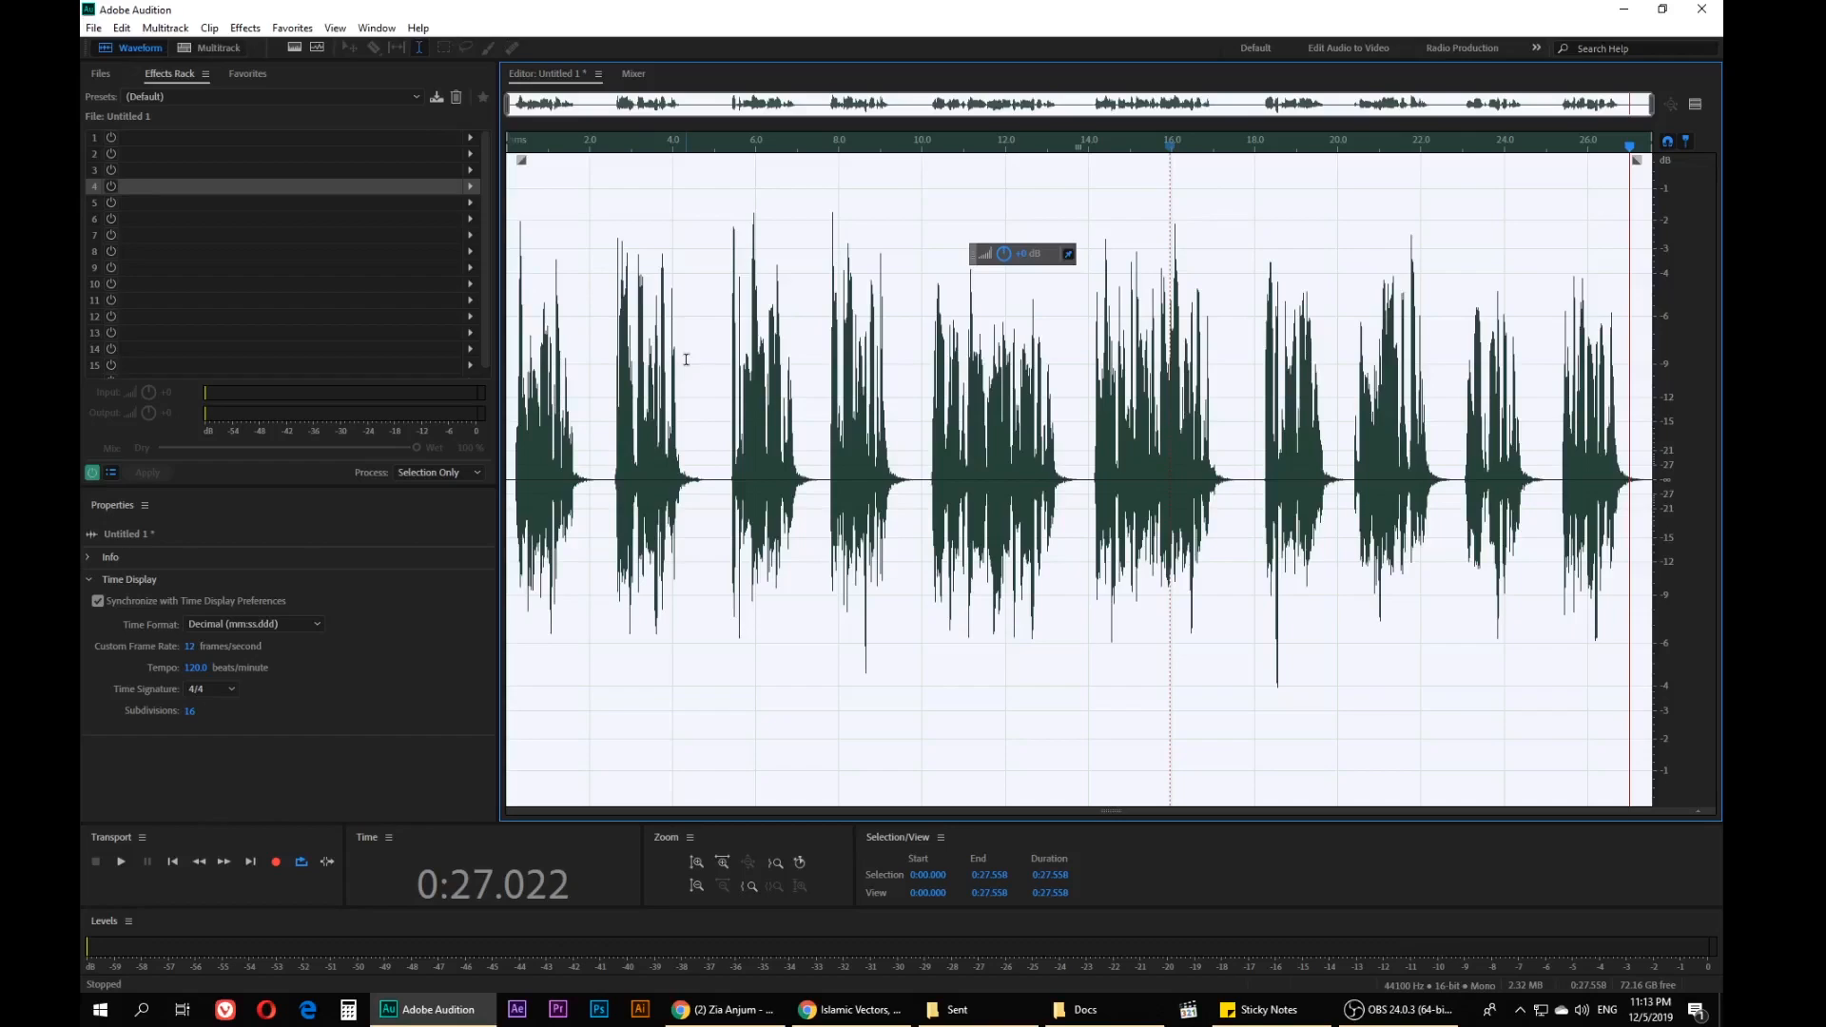
Start saving the recording, browse for a location and review the available file formats, keeping Wave PCM
click(98, 31)
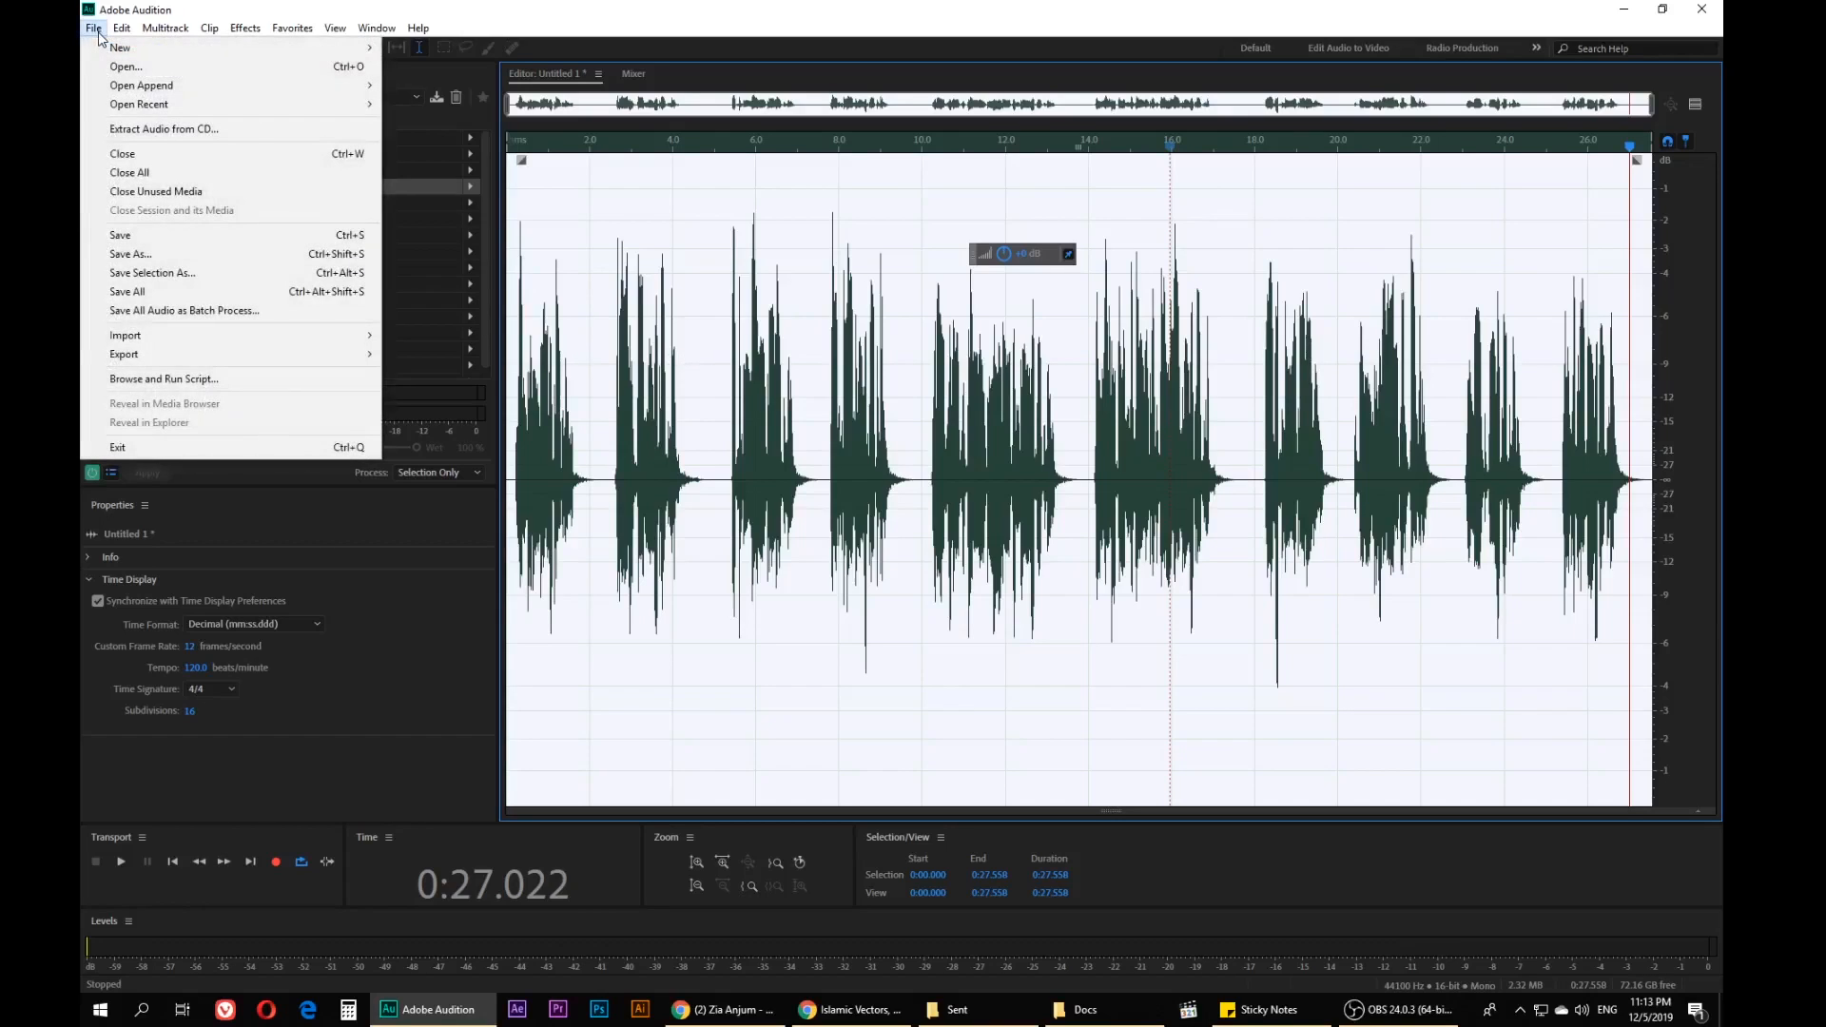
click(119, 235)
drag(827, 262, 835, 344)
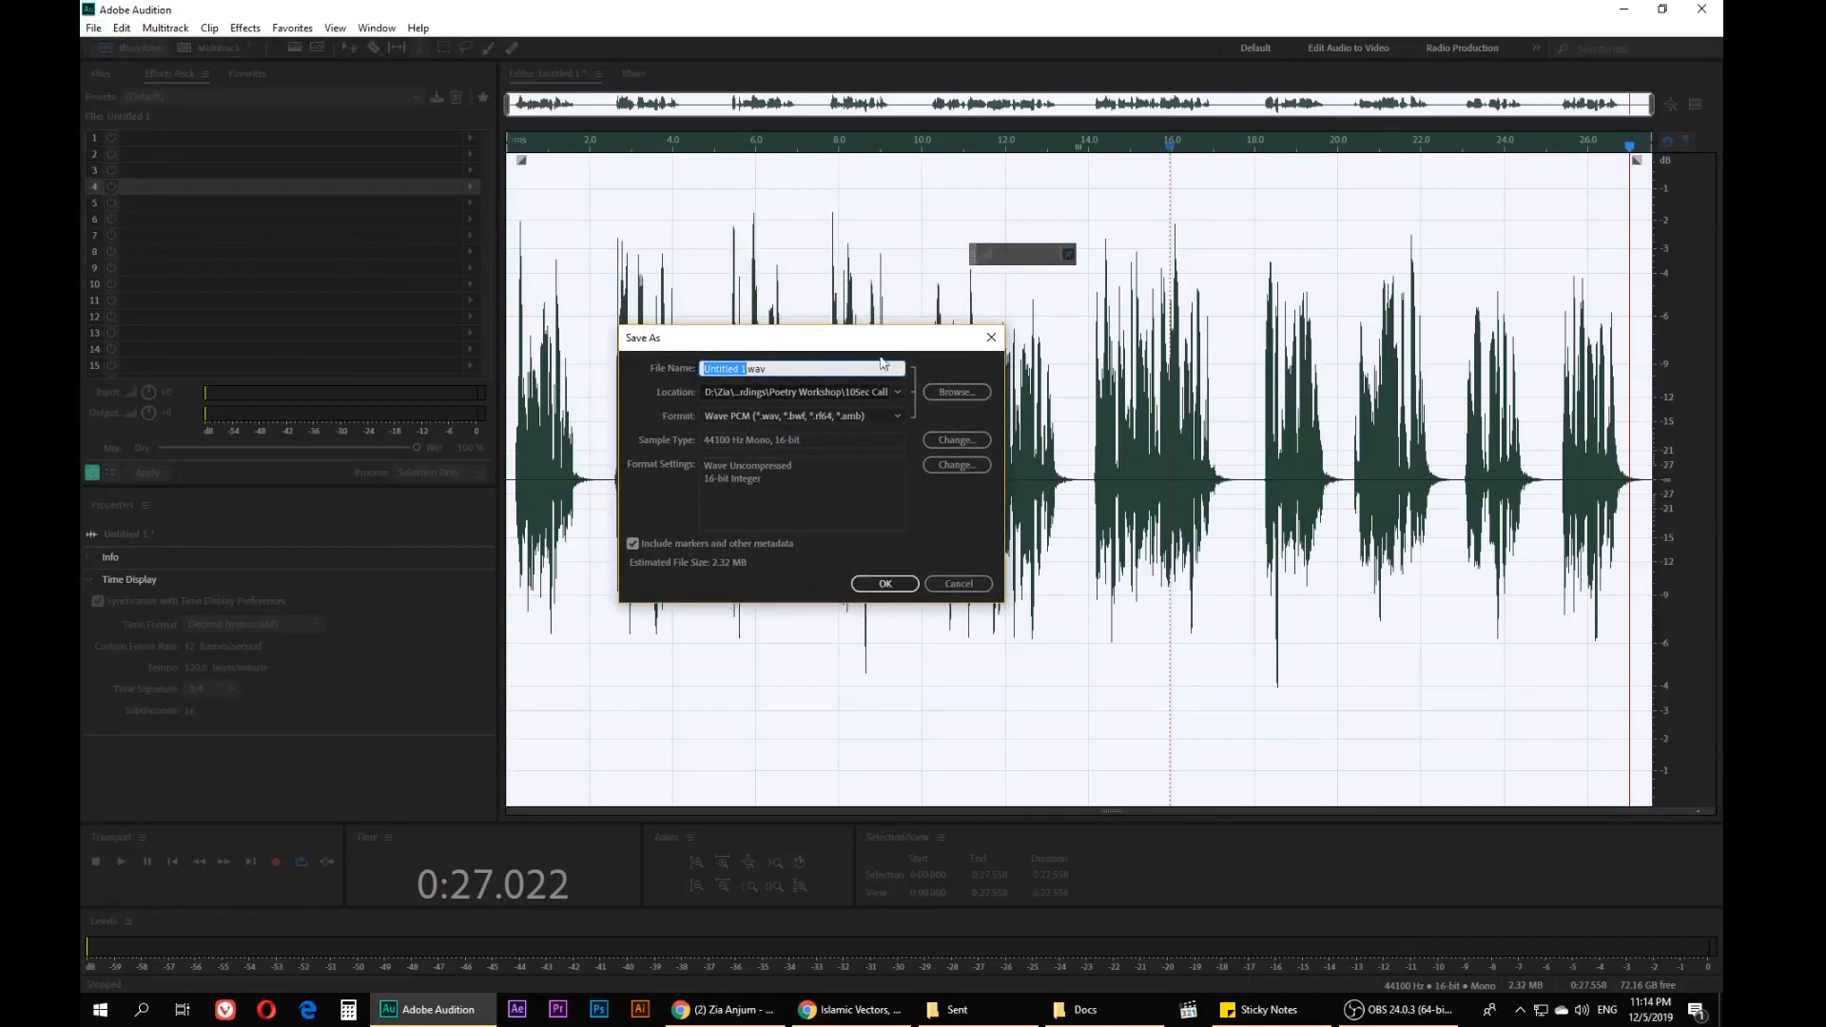
click(956, 391)
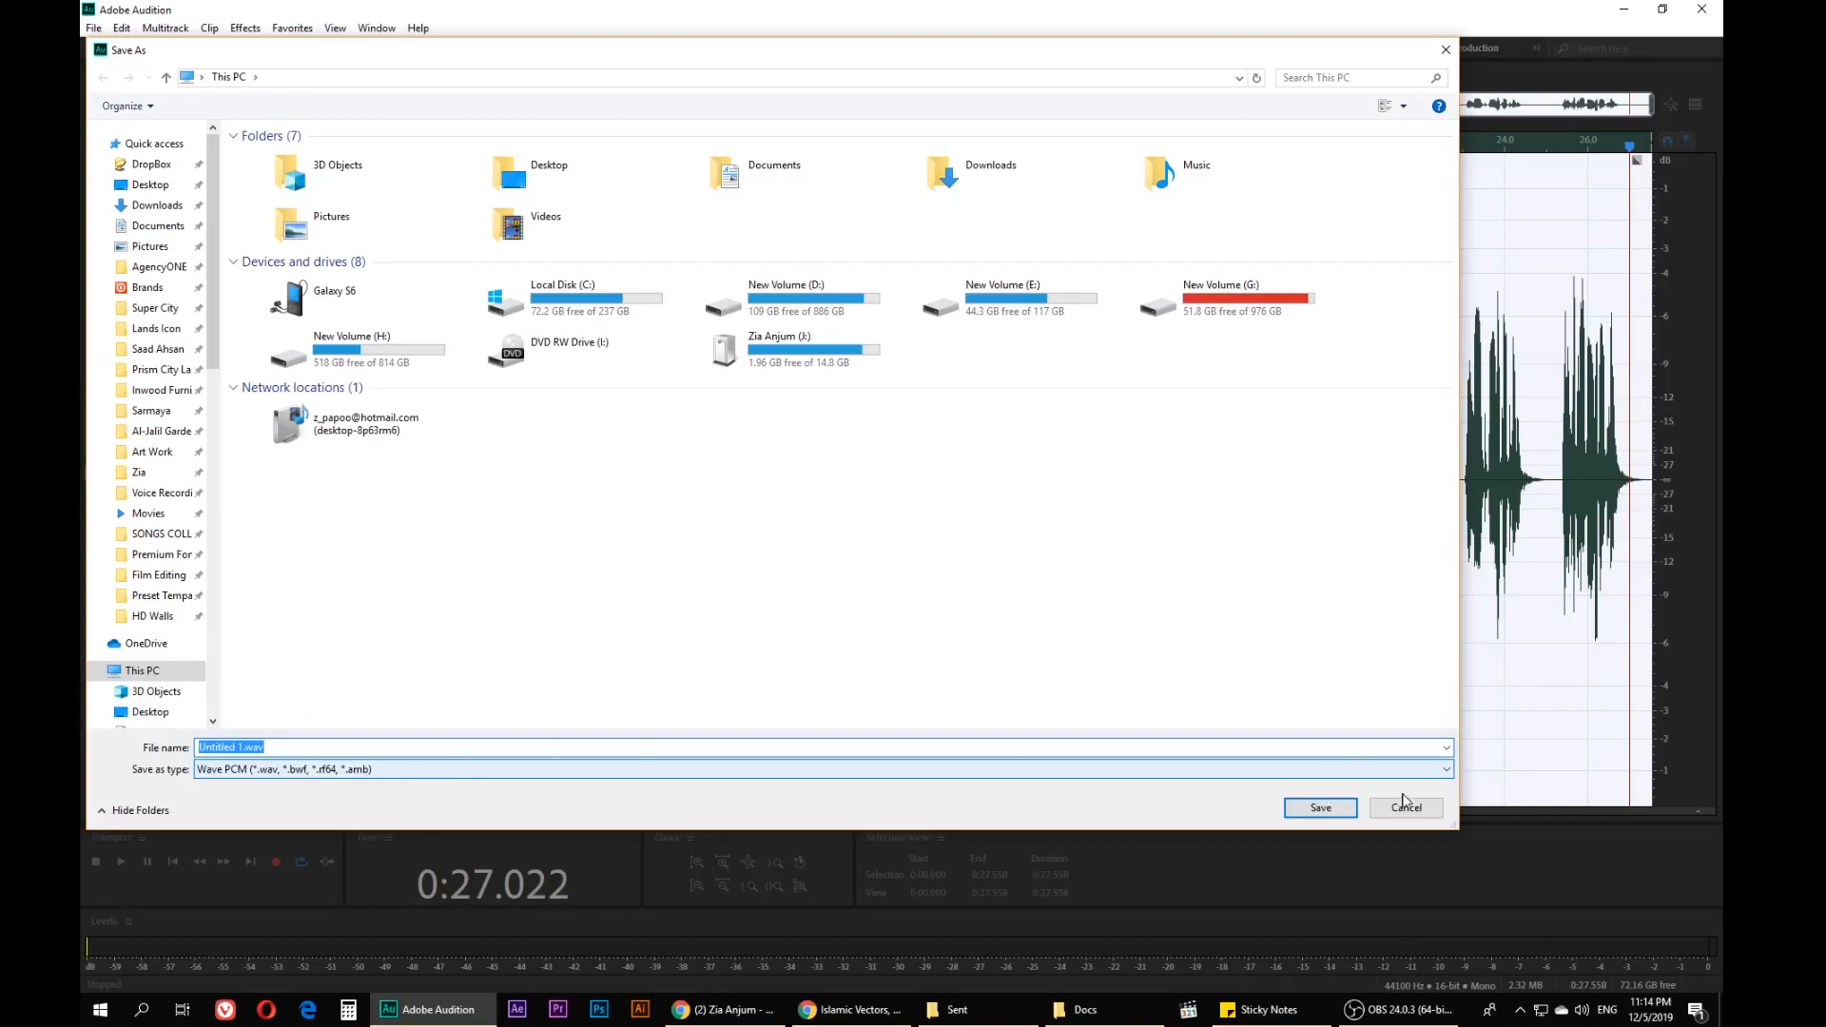
click(270, 772)
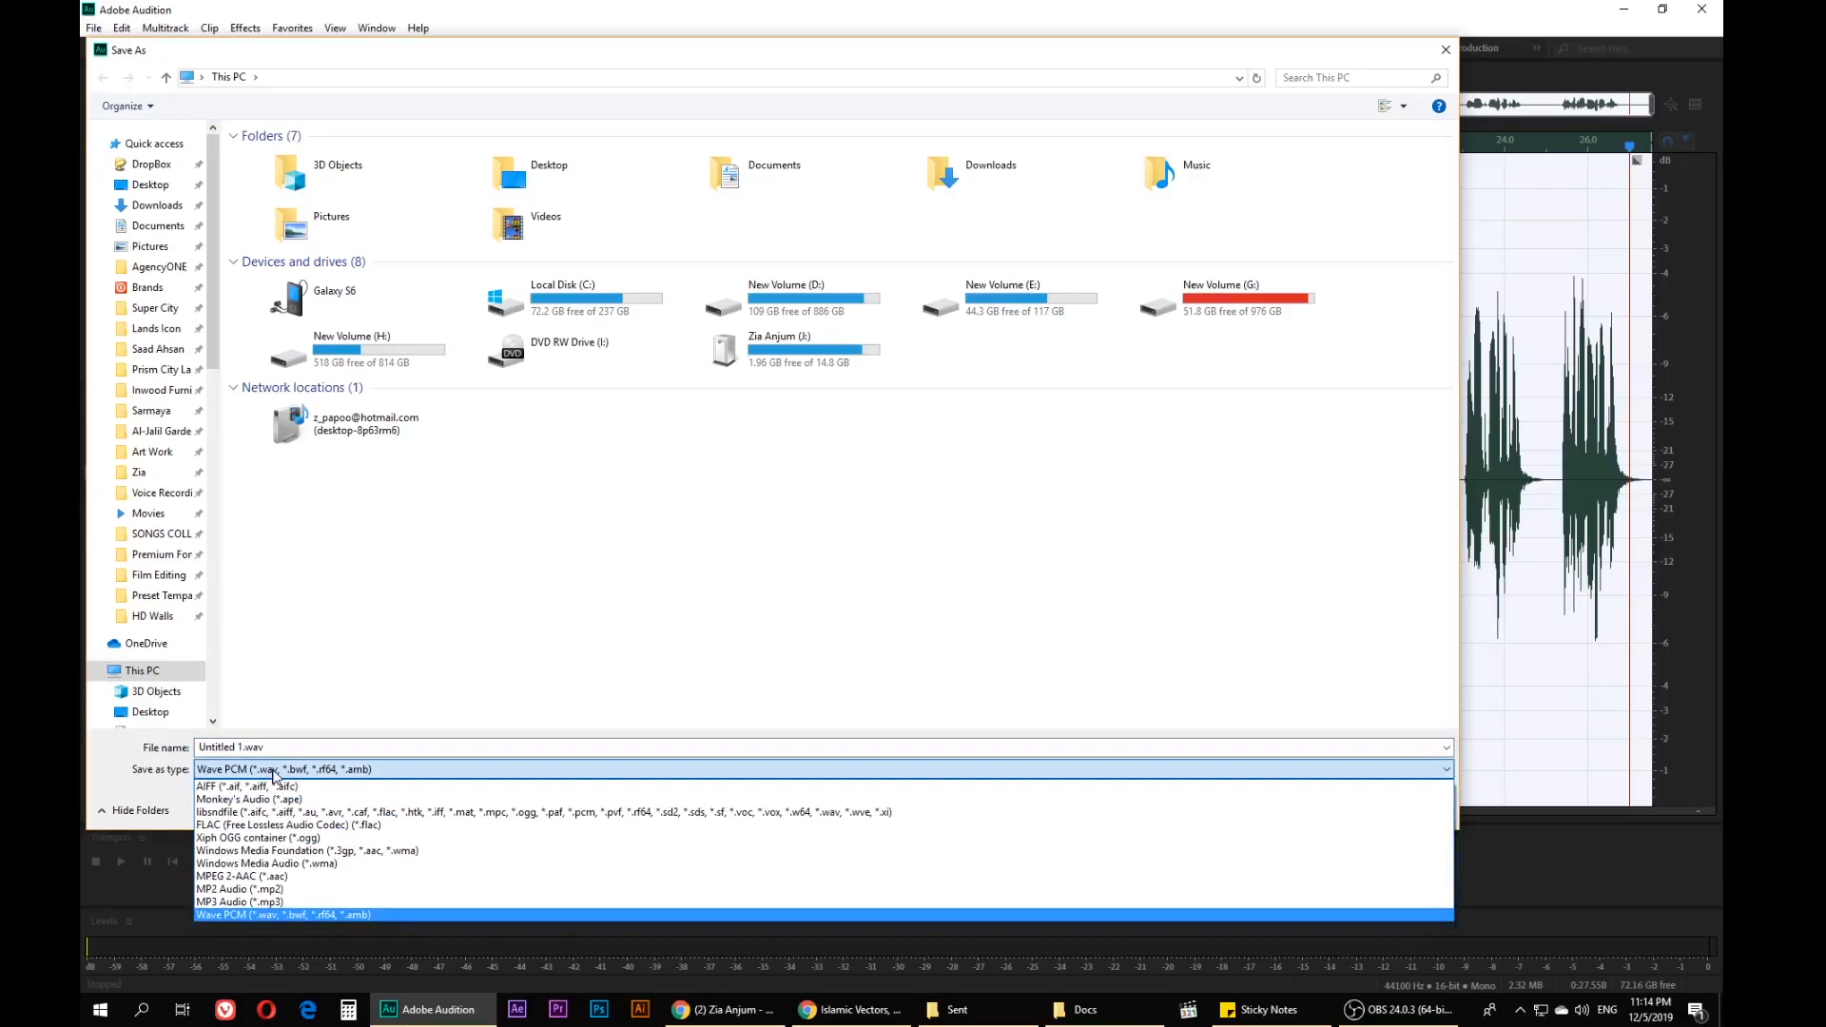
click(273, 772)
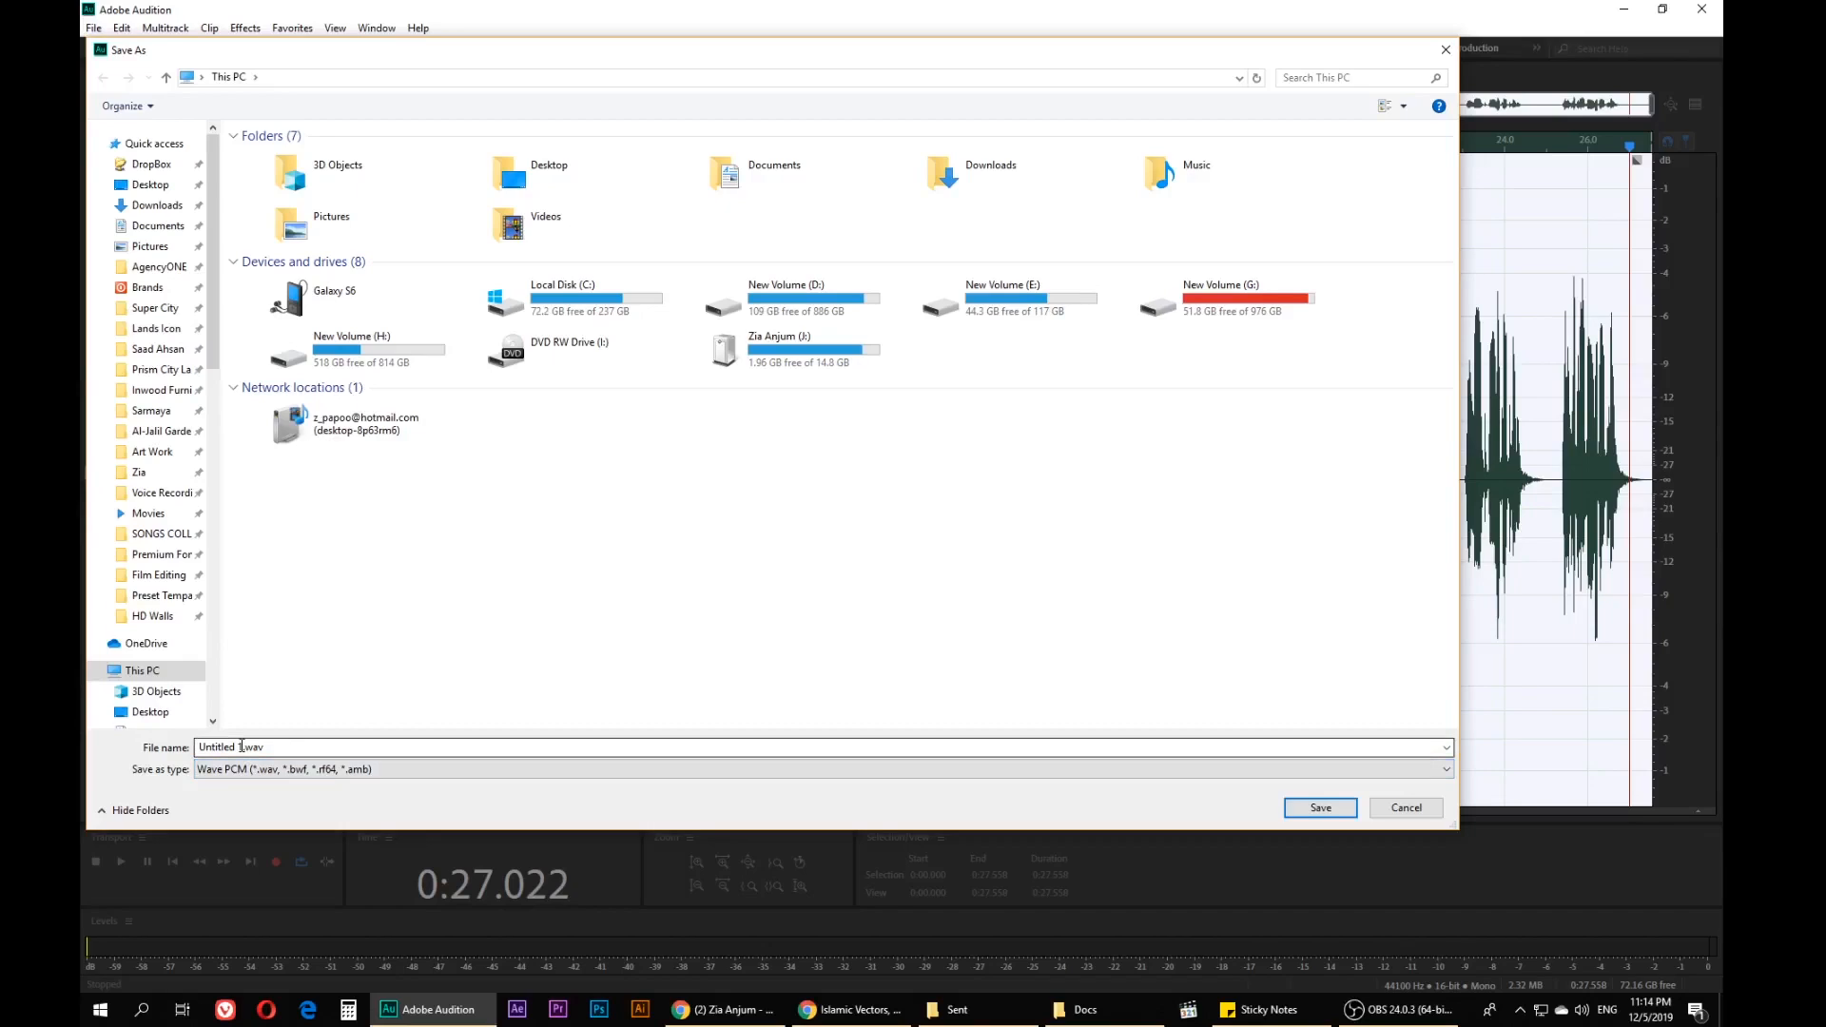
Name the file vocals.wav and save it with This PC as the chosen location
click(241, 746)
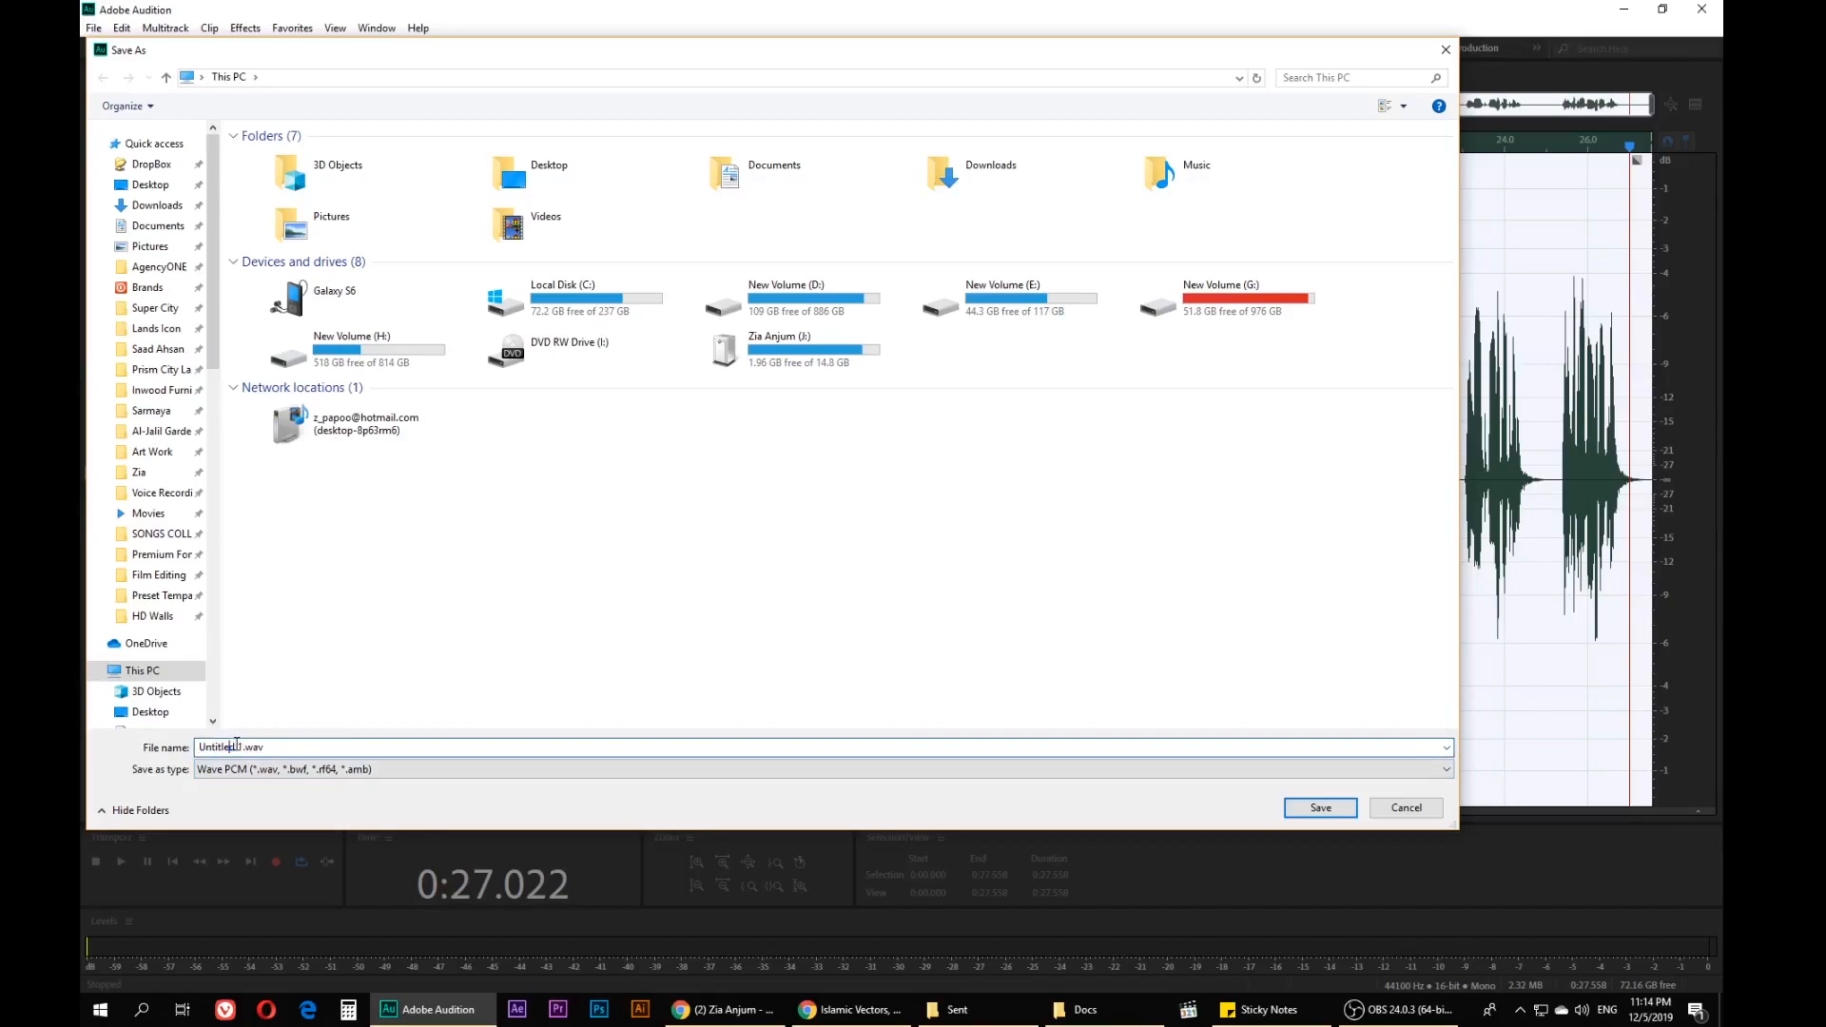
drag(241, 747, 143, 745)
text(voc)
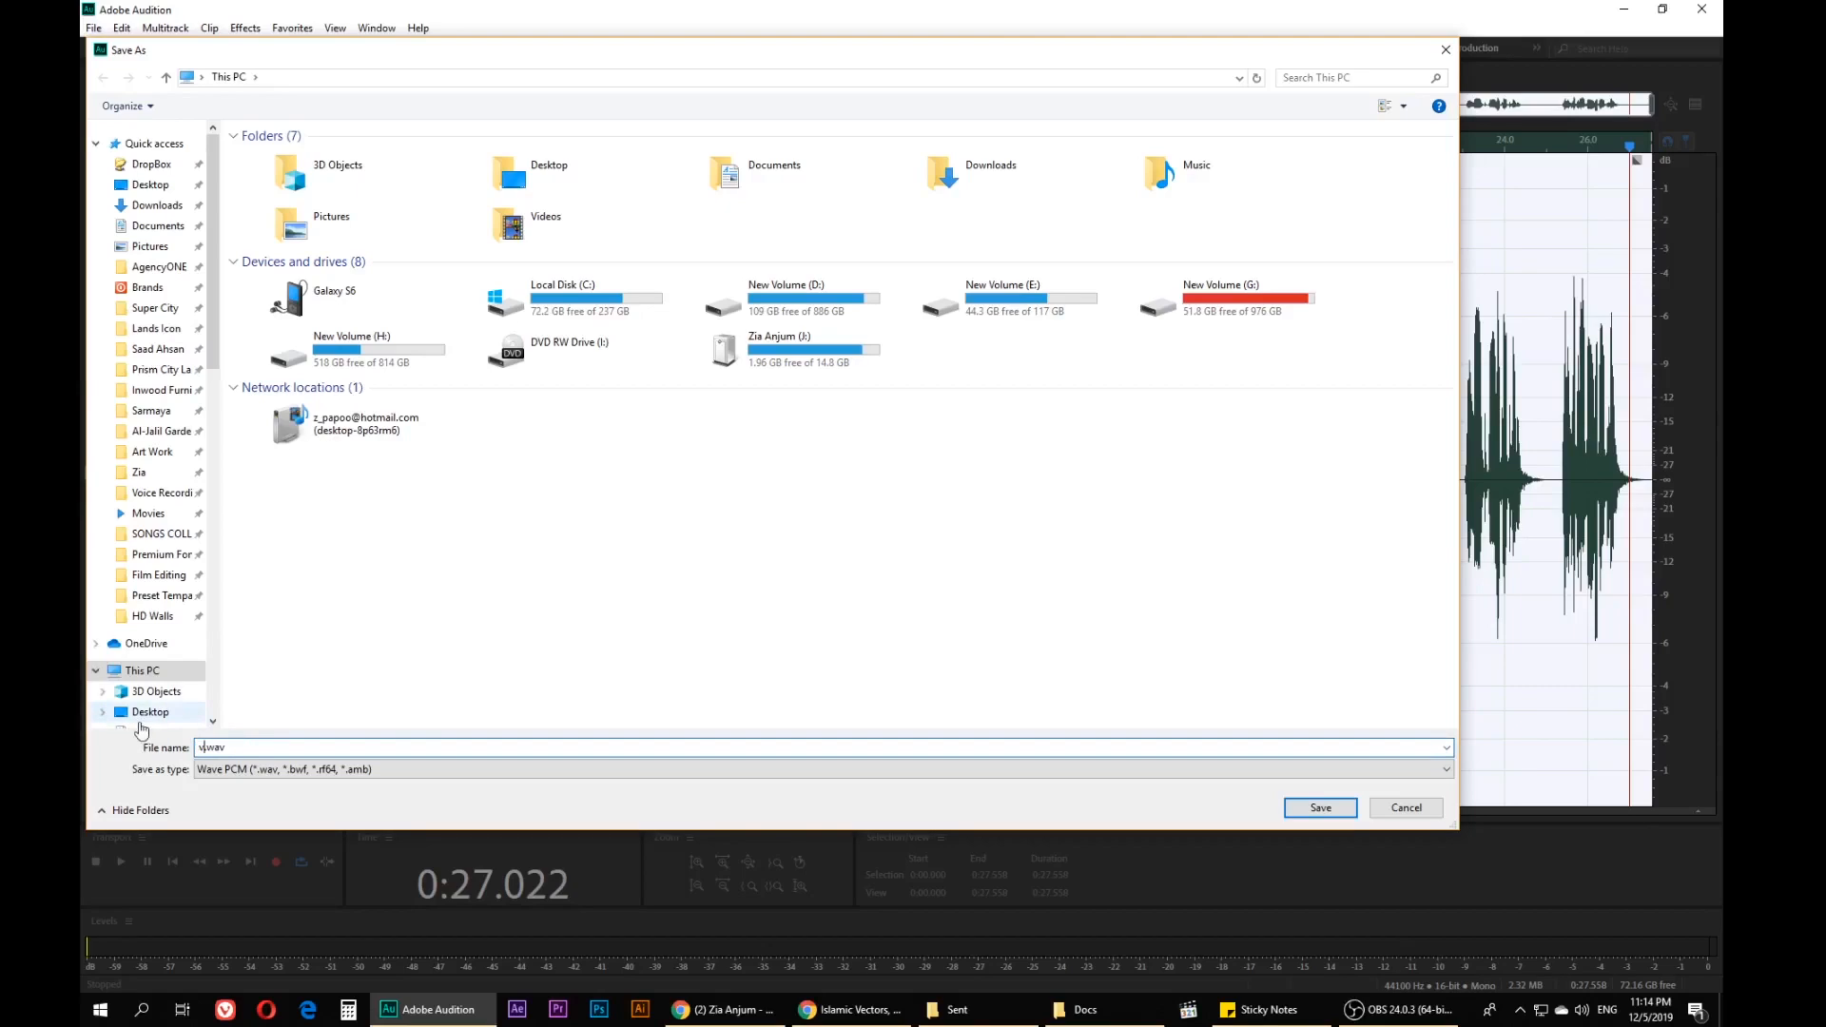
text(als)
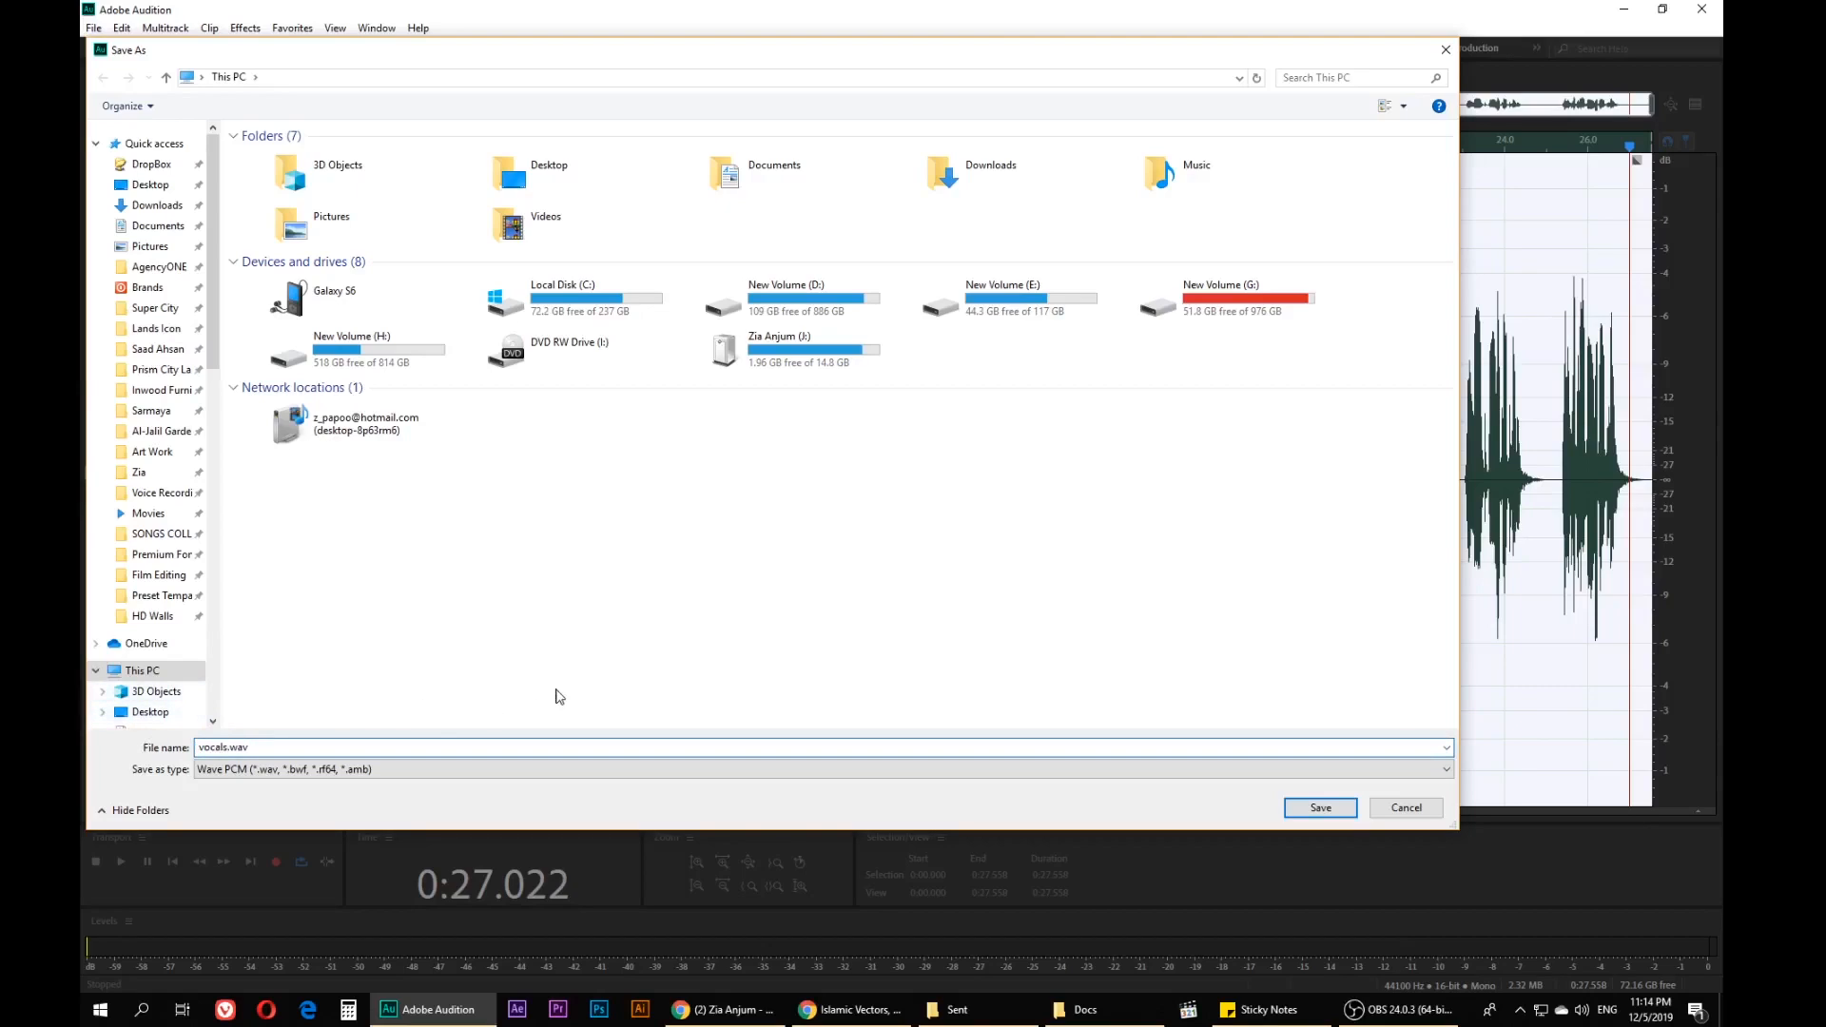
click(1322, 810)
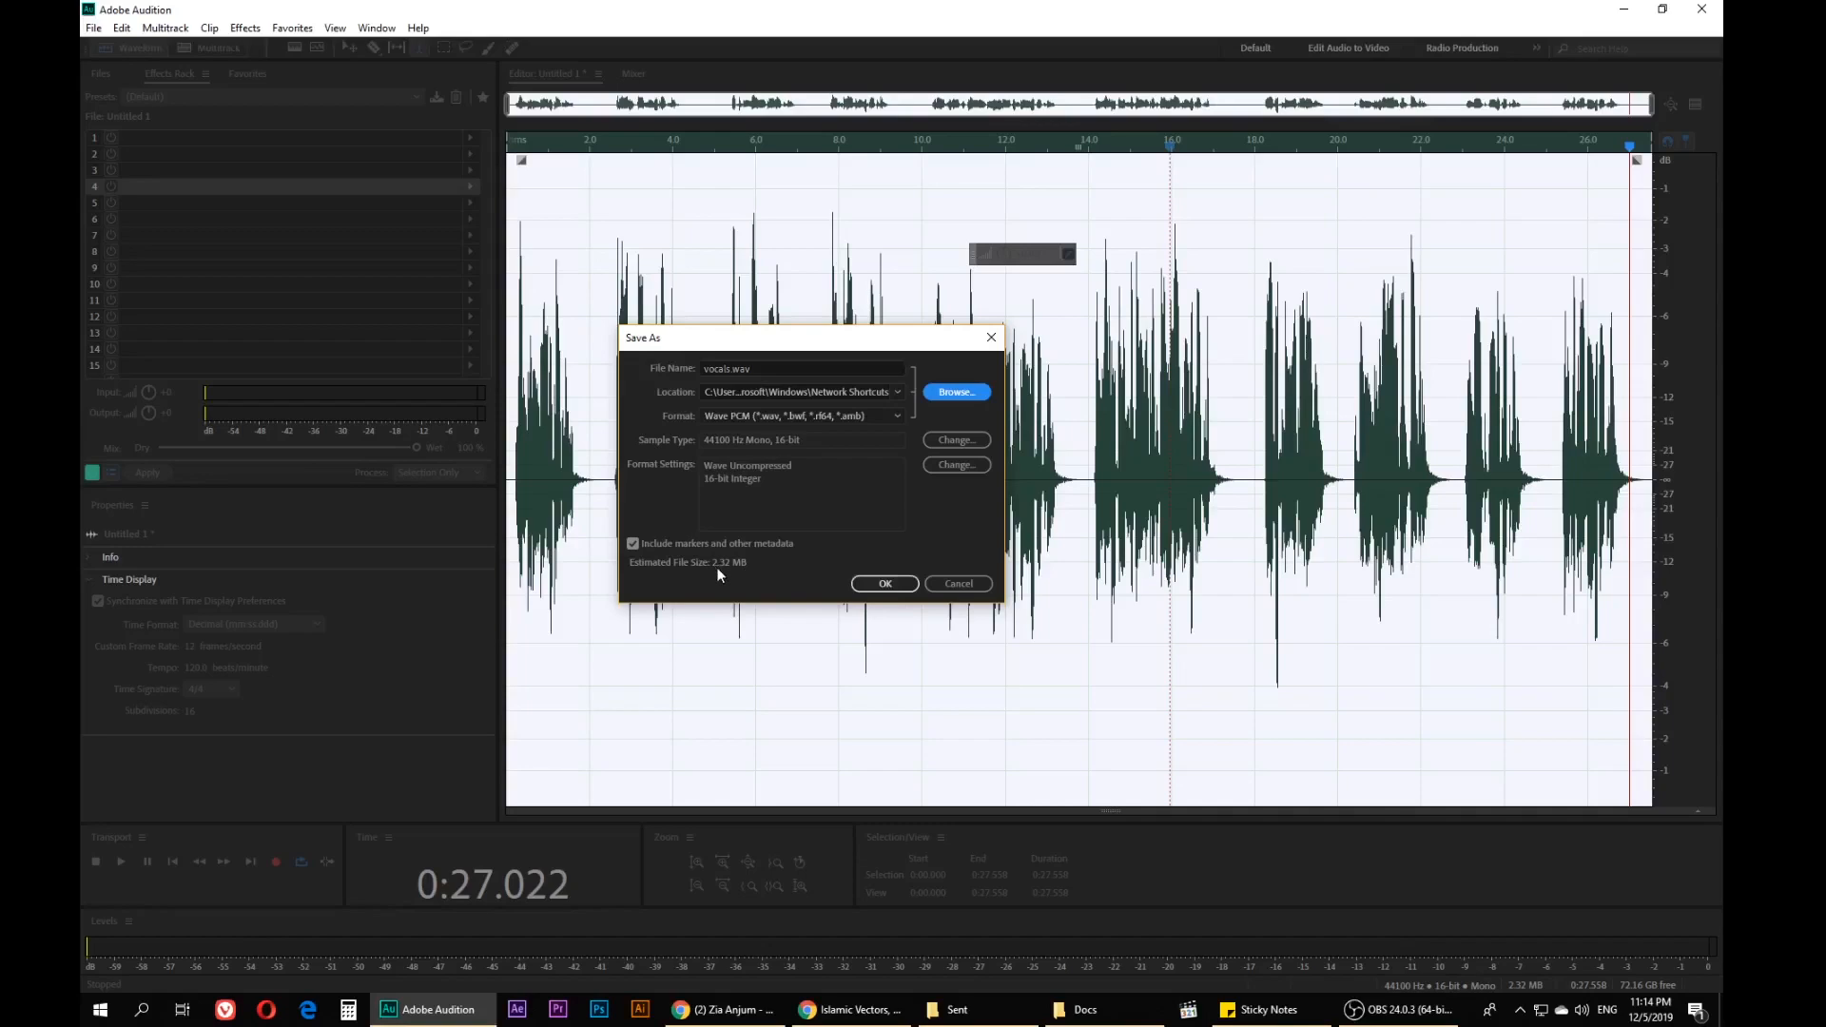
click(883, 583)
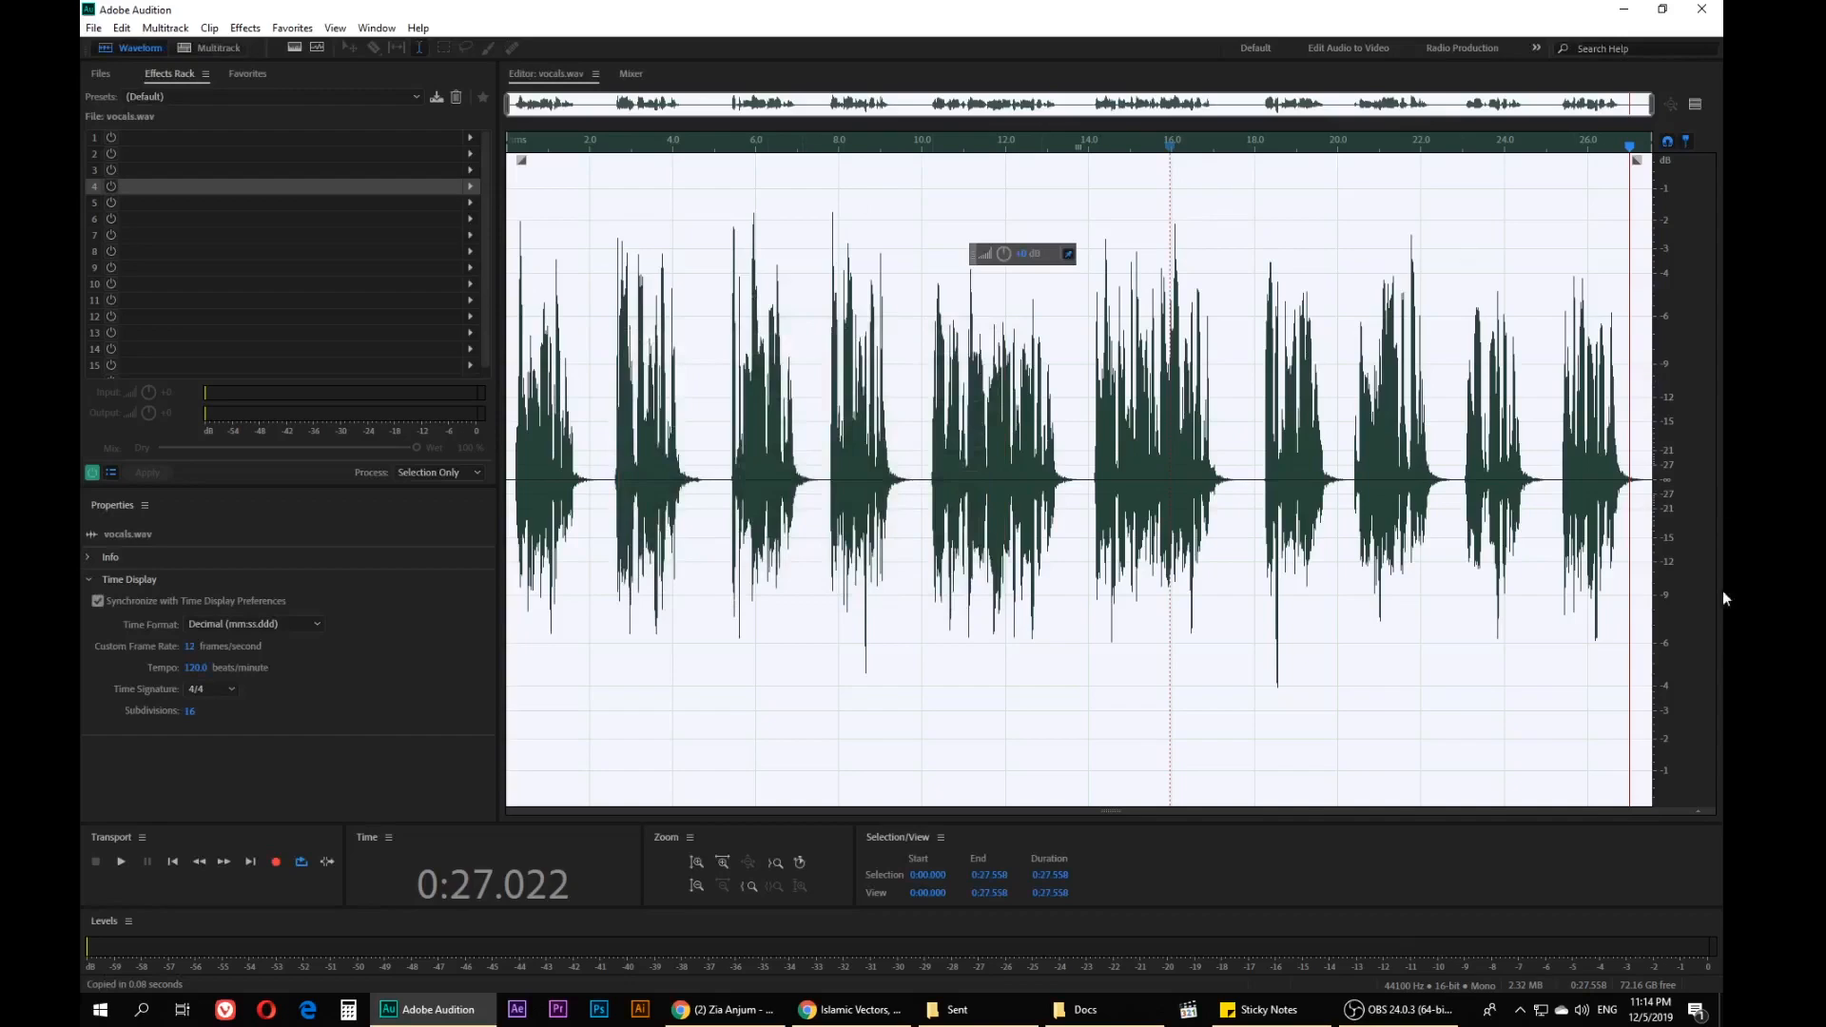
Look for the saved vocals file among the desktop icons, and return to Adobe Audition
click(1722, 1013)
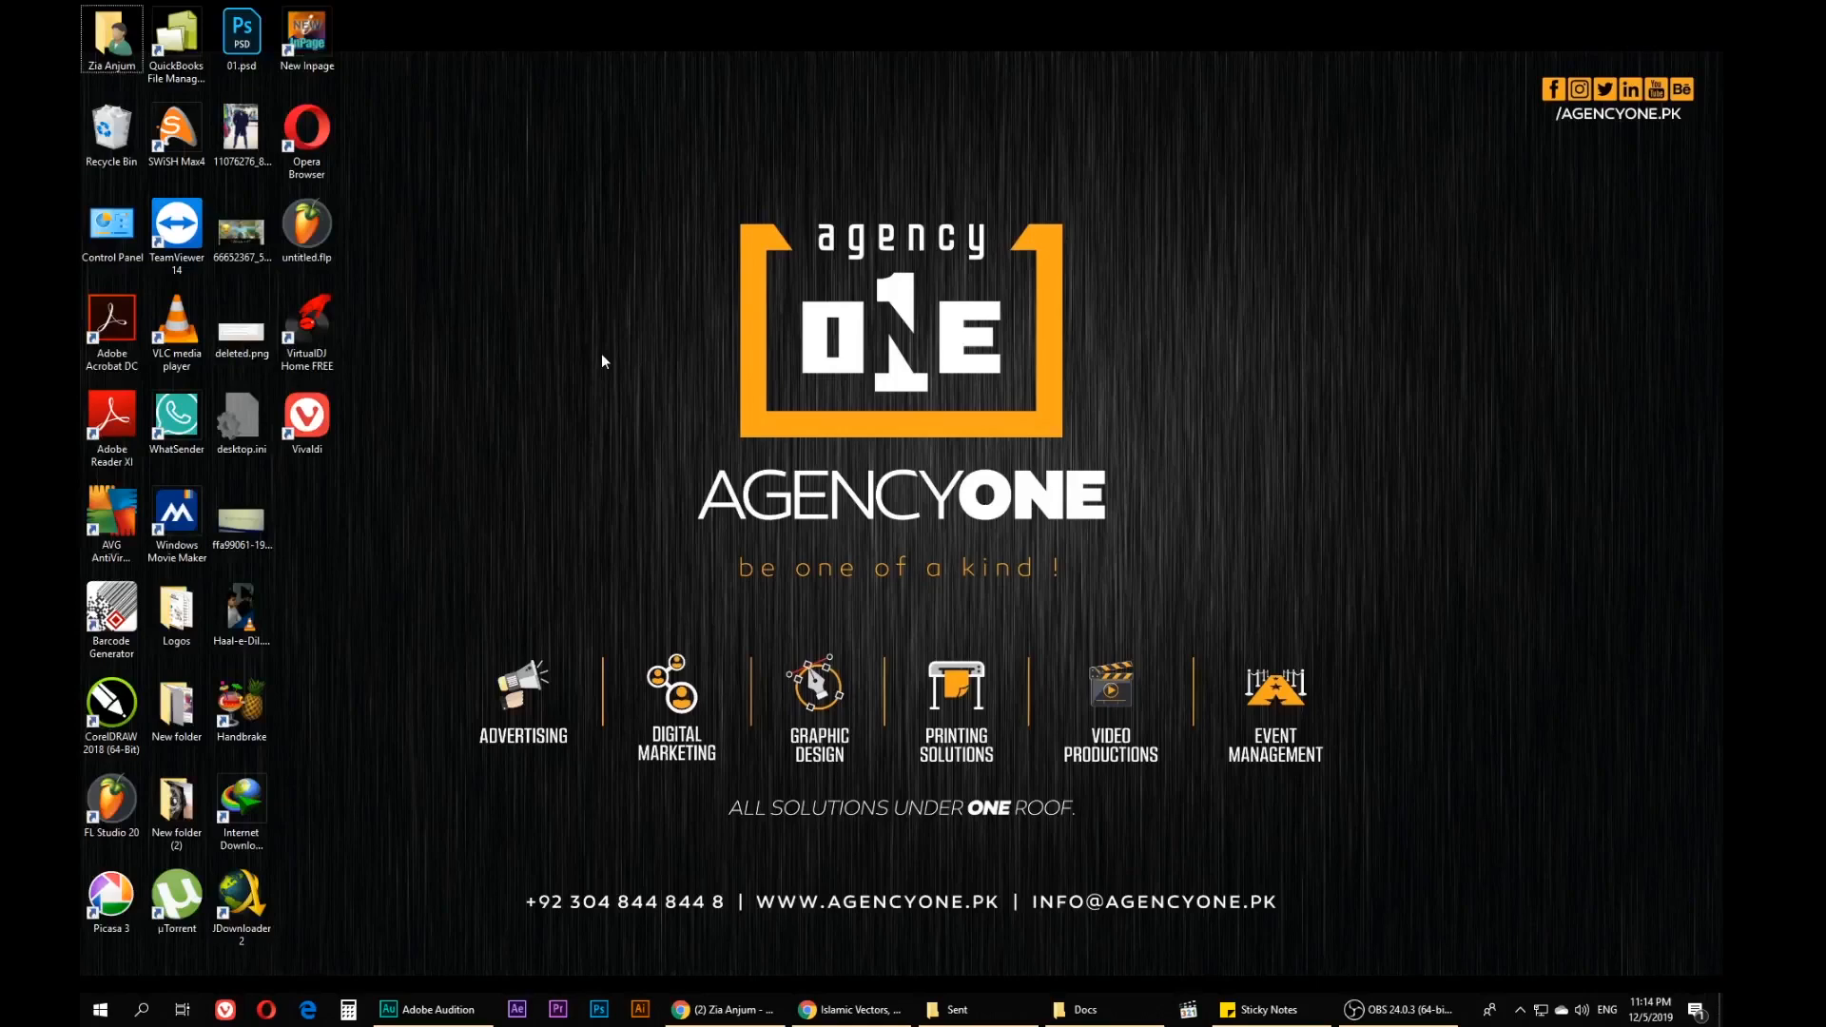
click(257, 498)
key(v)
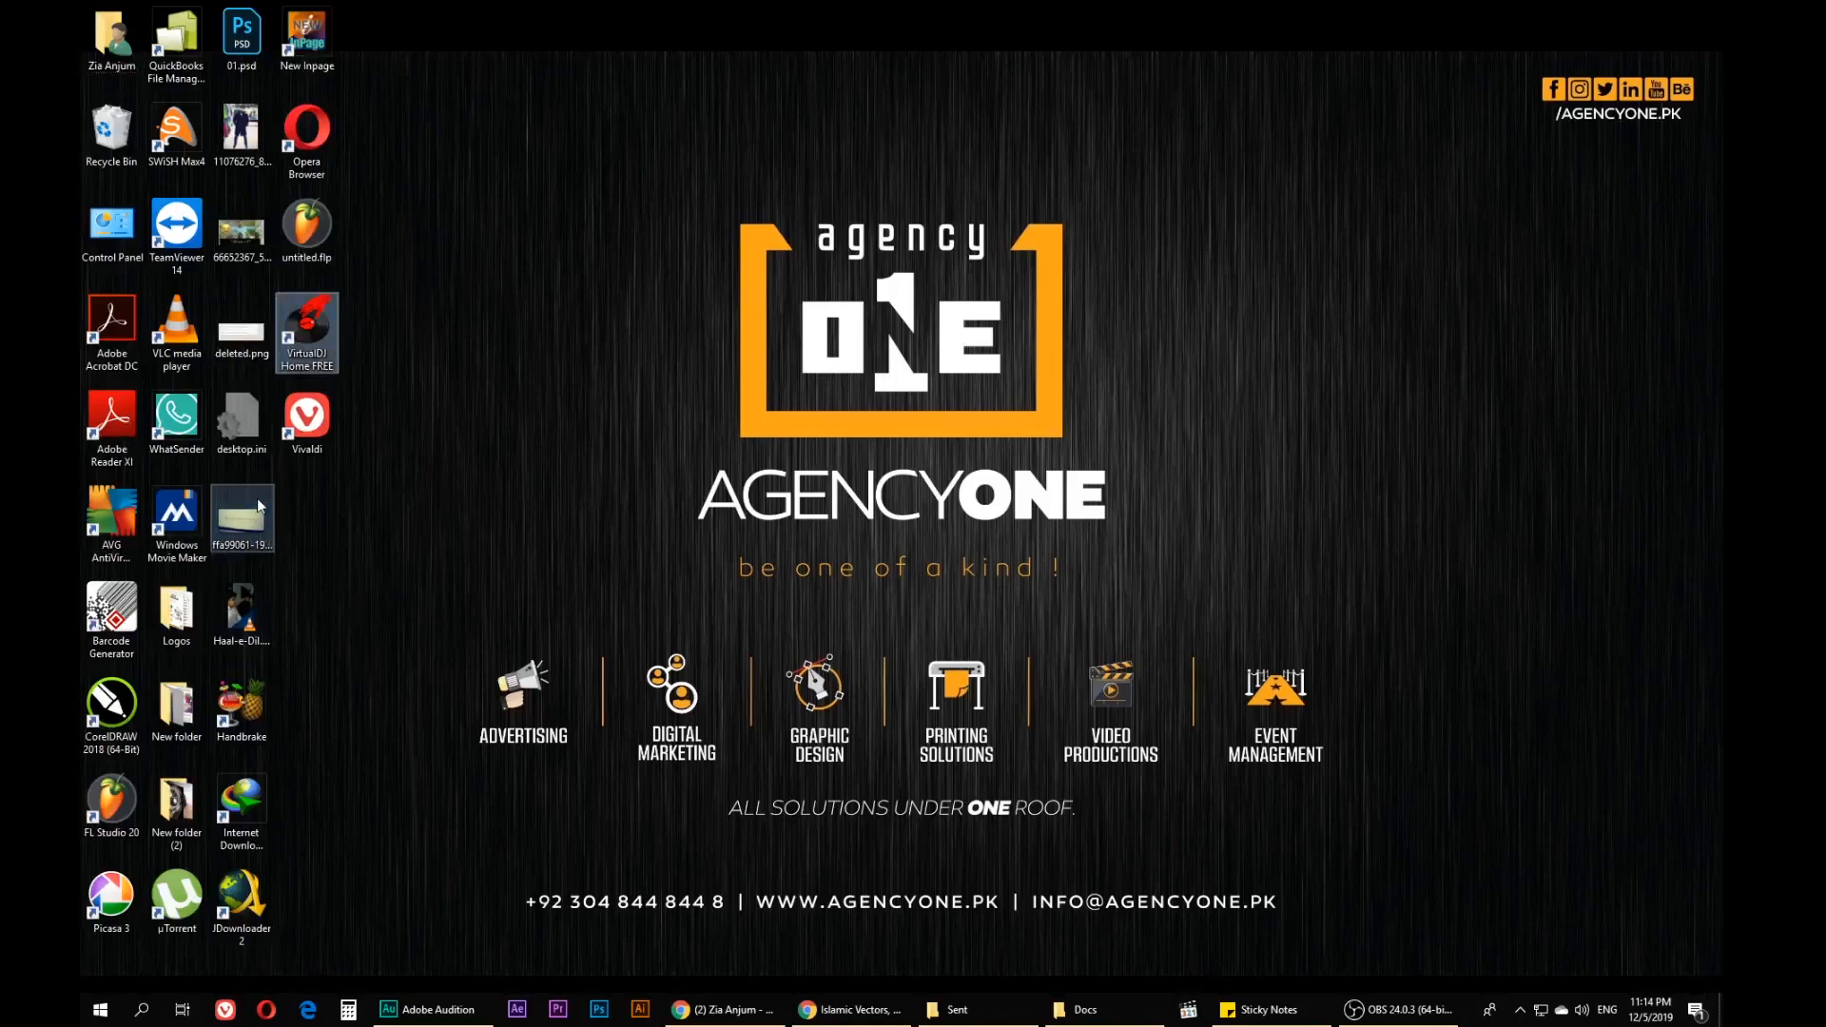
key(v)
key(v)
key(v)
key(v)
key(v)
key(v)
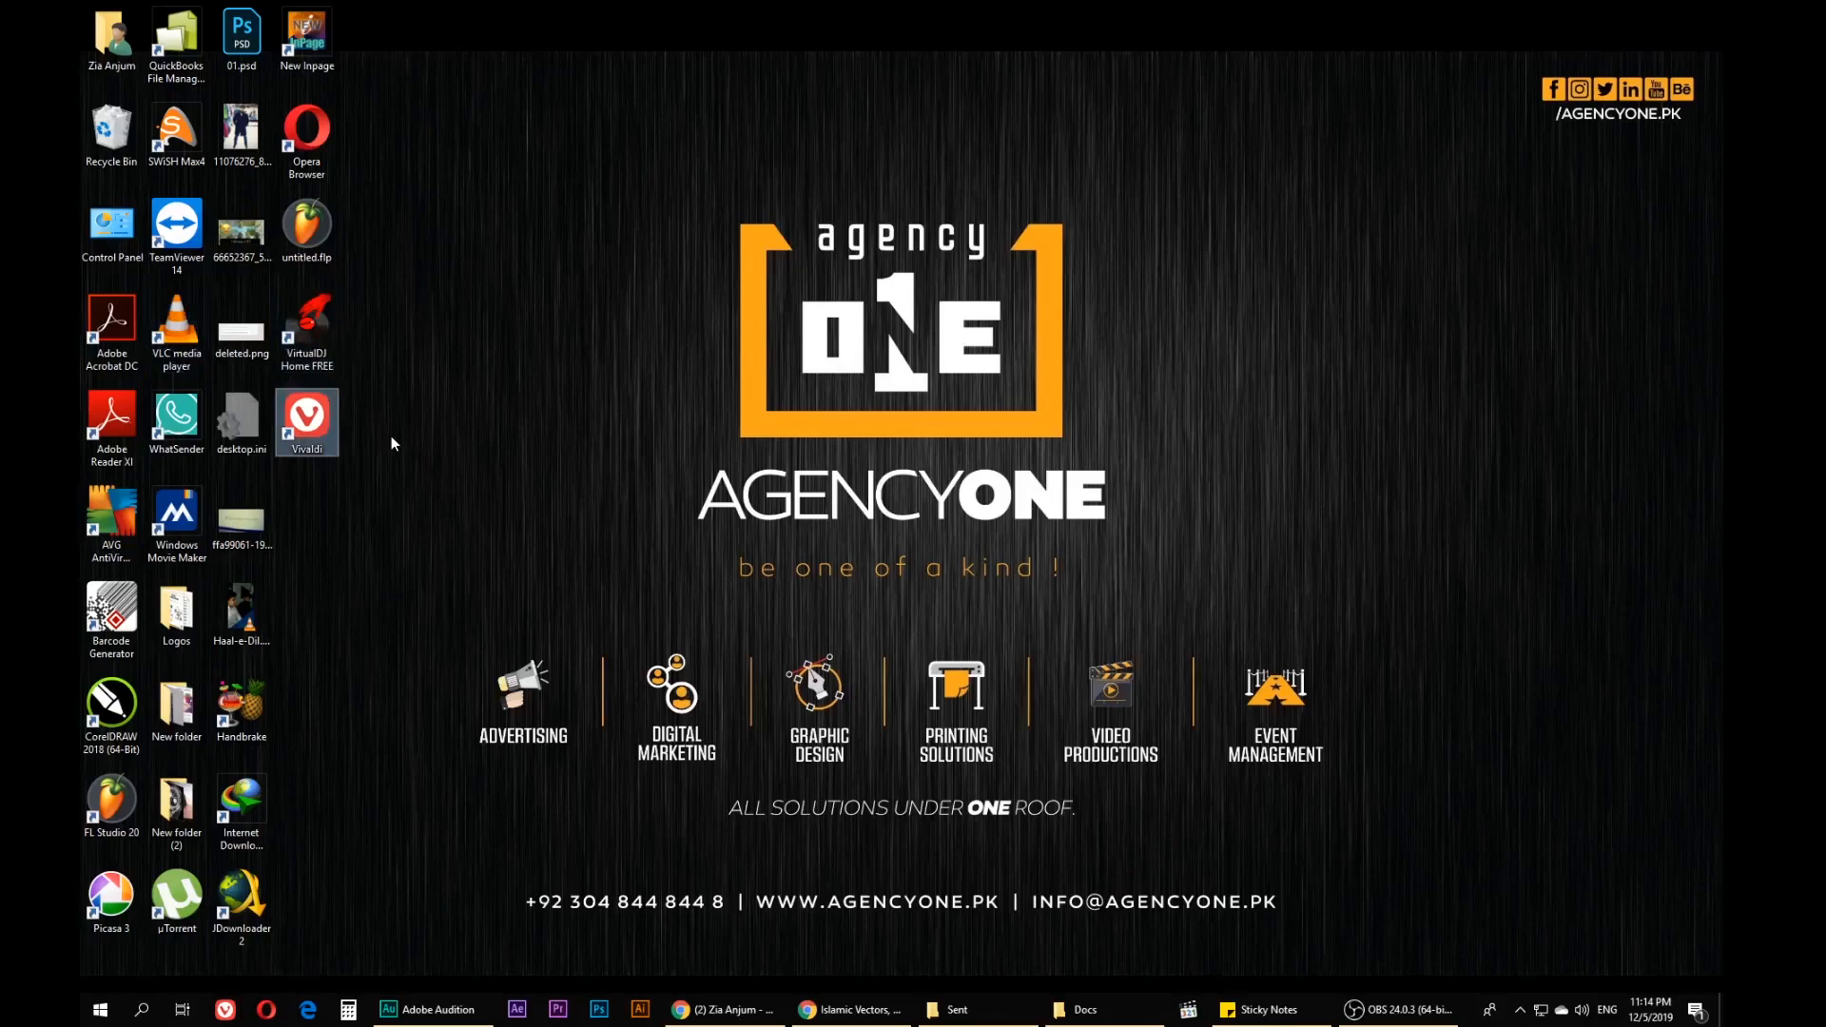
key(v)
key(v)
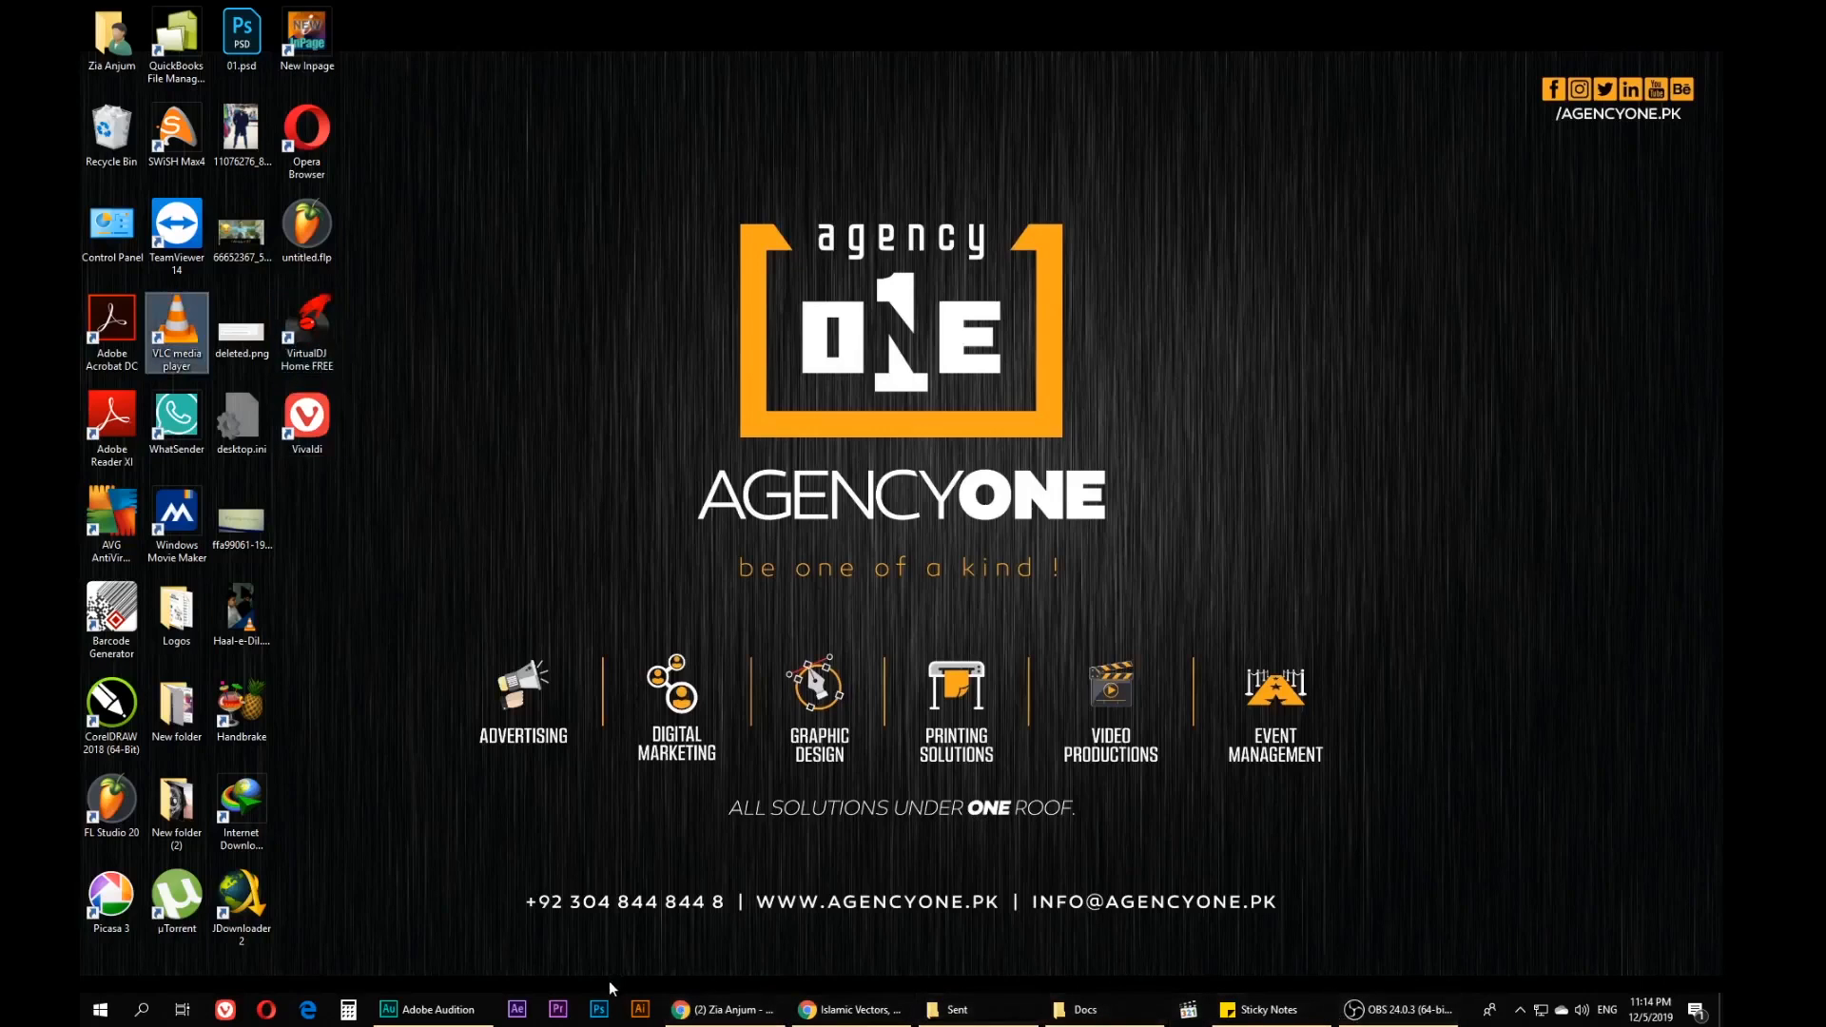
click(434, 1011)
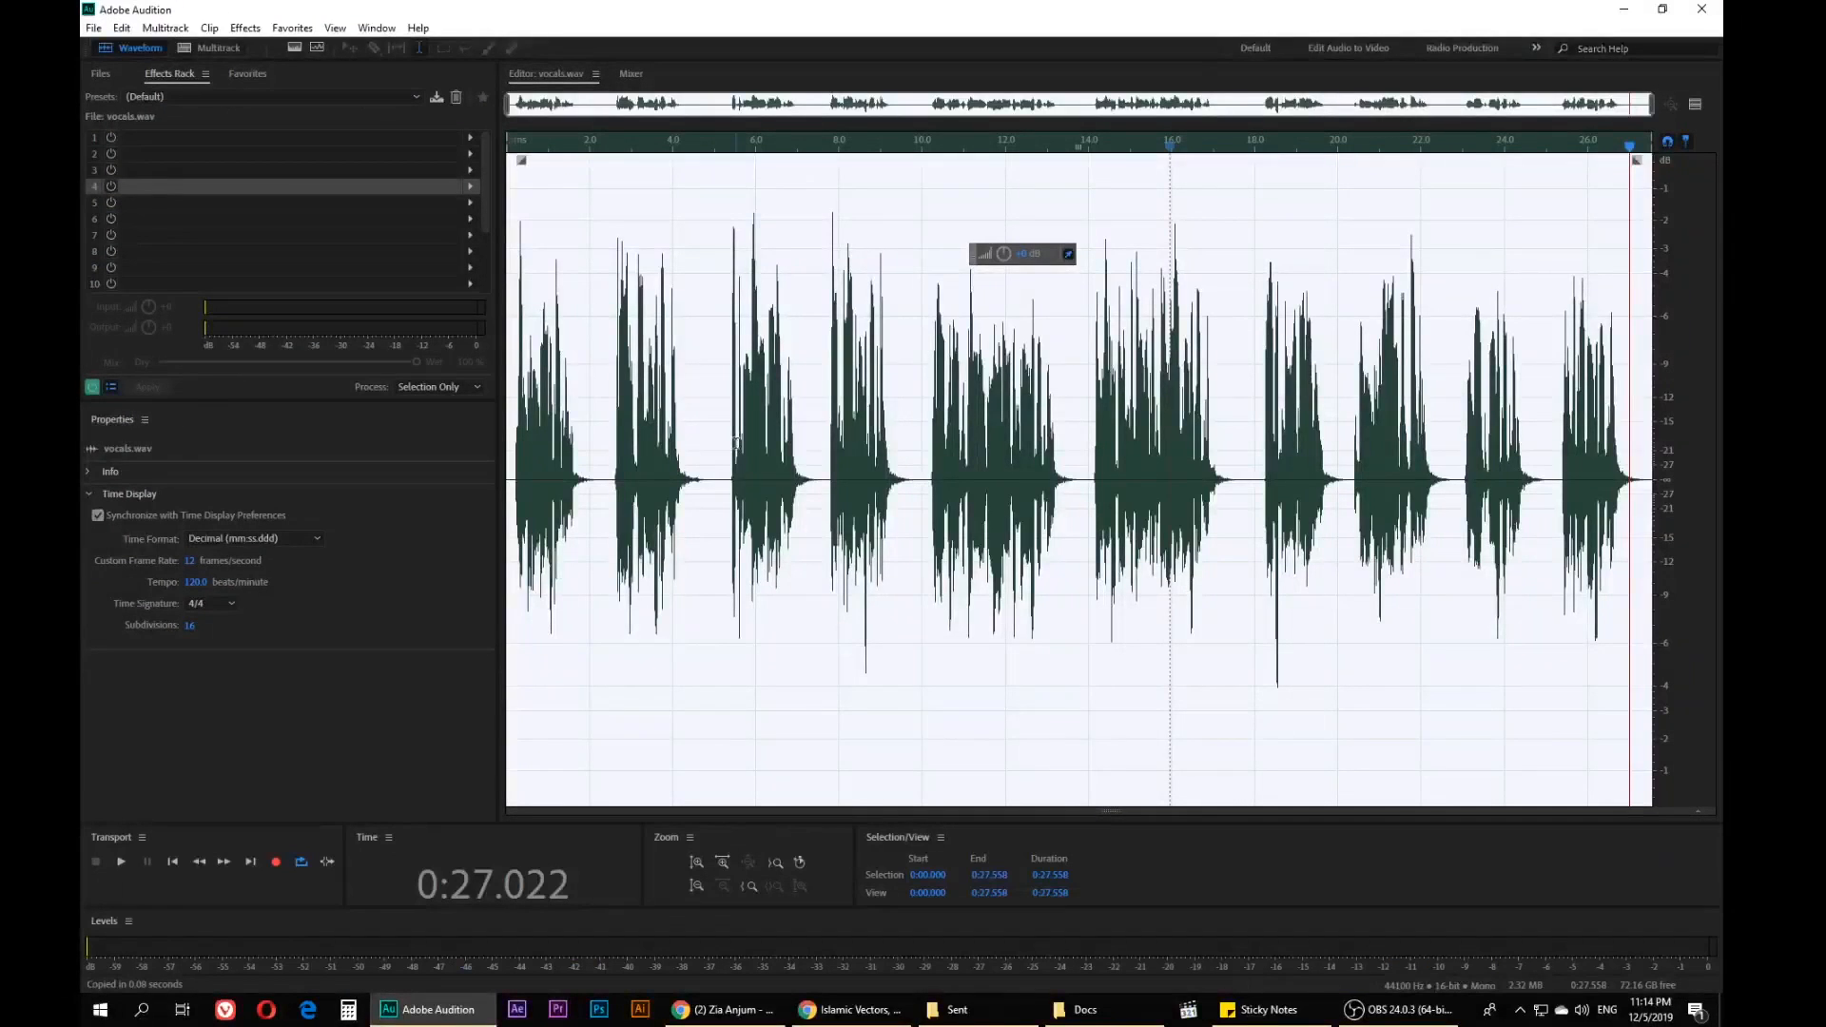
Save the recording again as vocals.wav in Wave PCM format, this time in the Desktop folder
key(ctrl+shift+s)
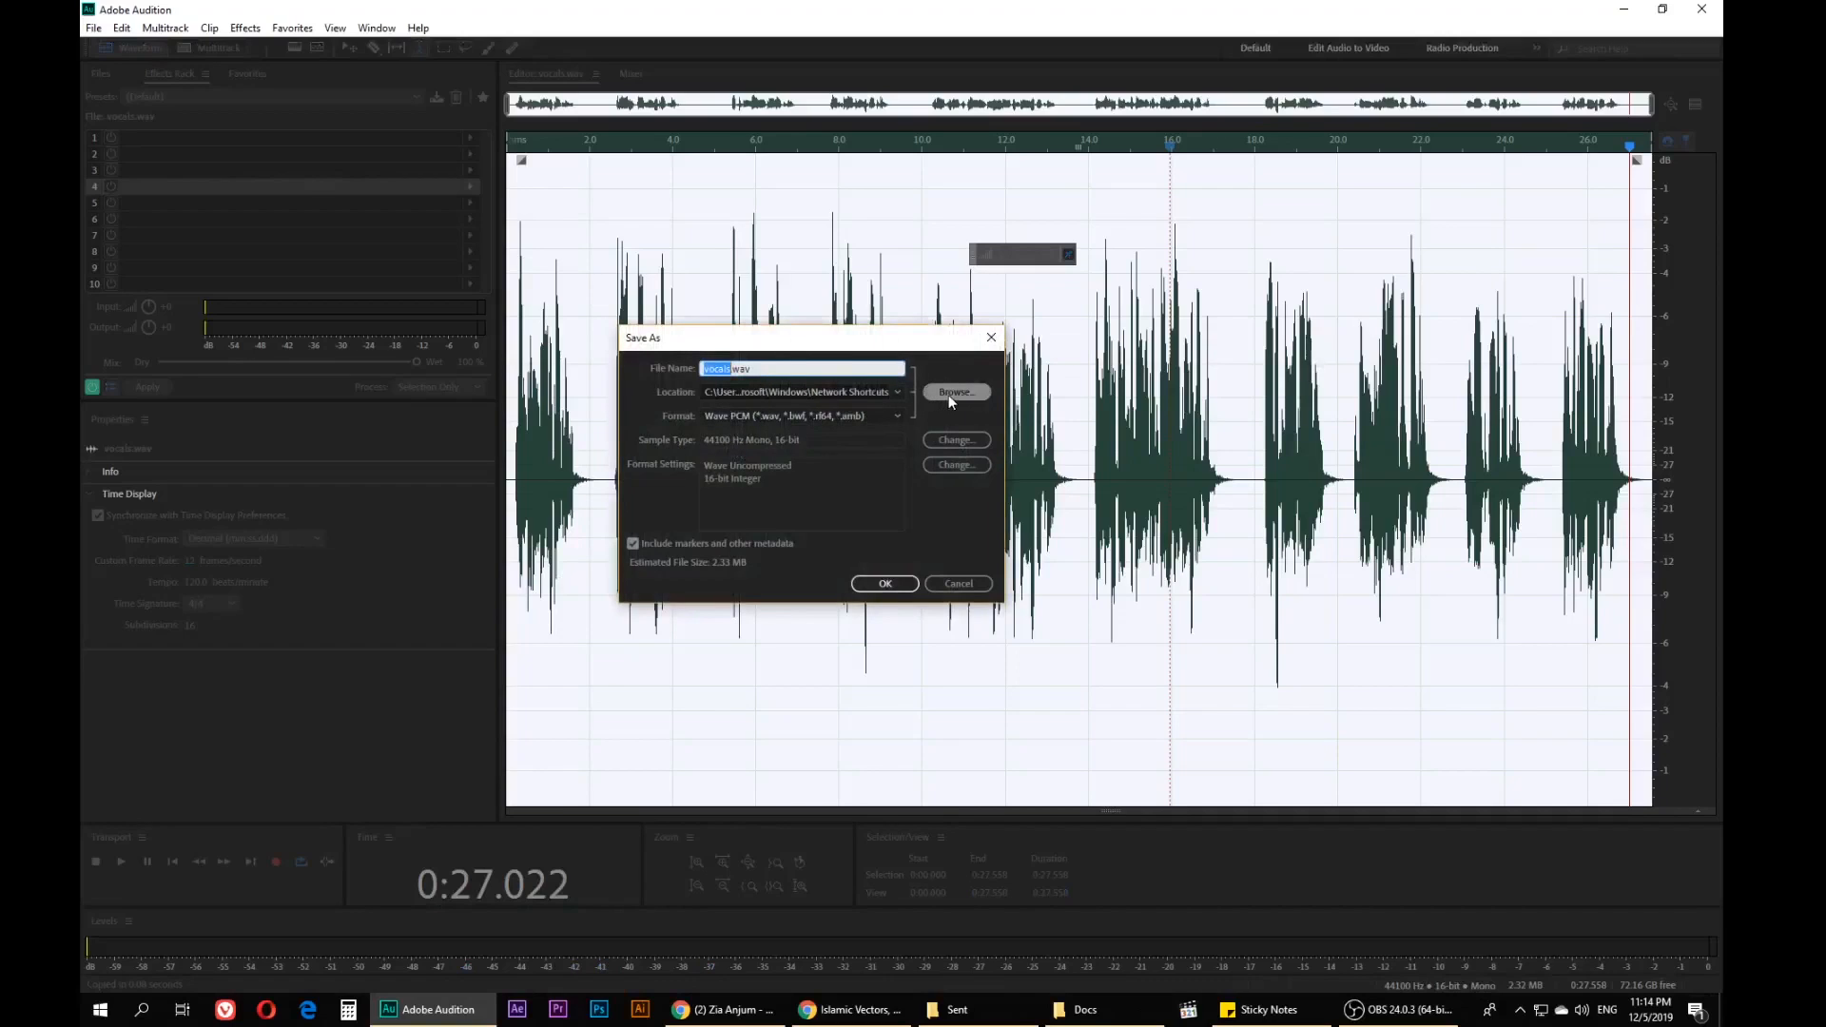
click(949, 396)
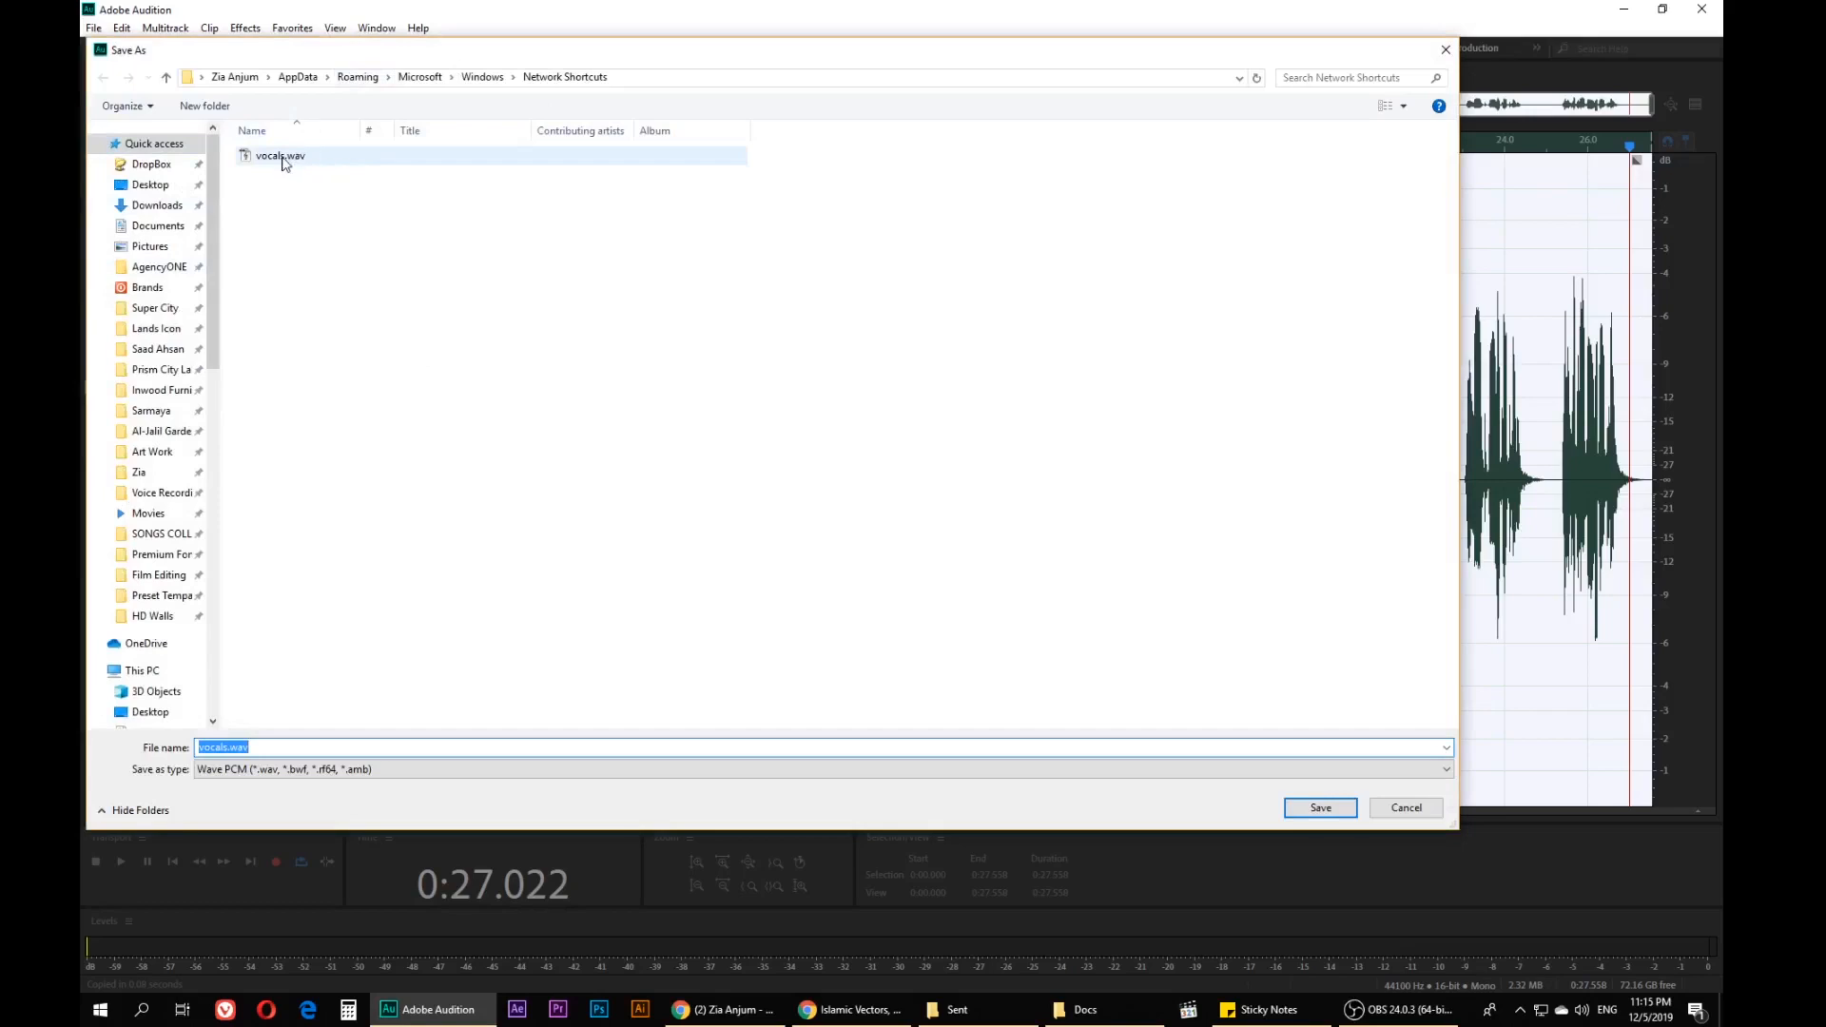
click(281, 158)
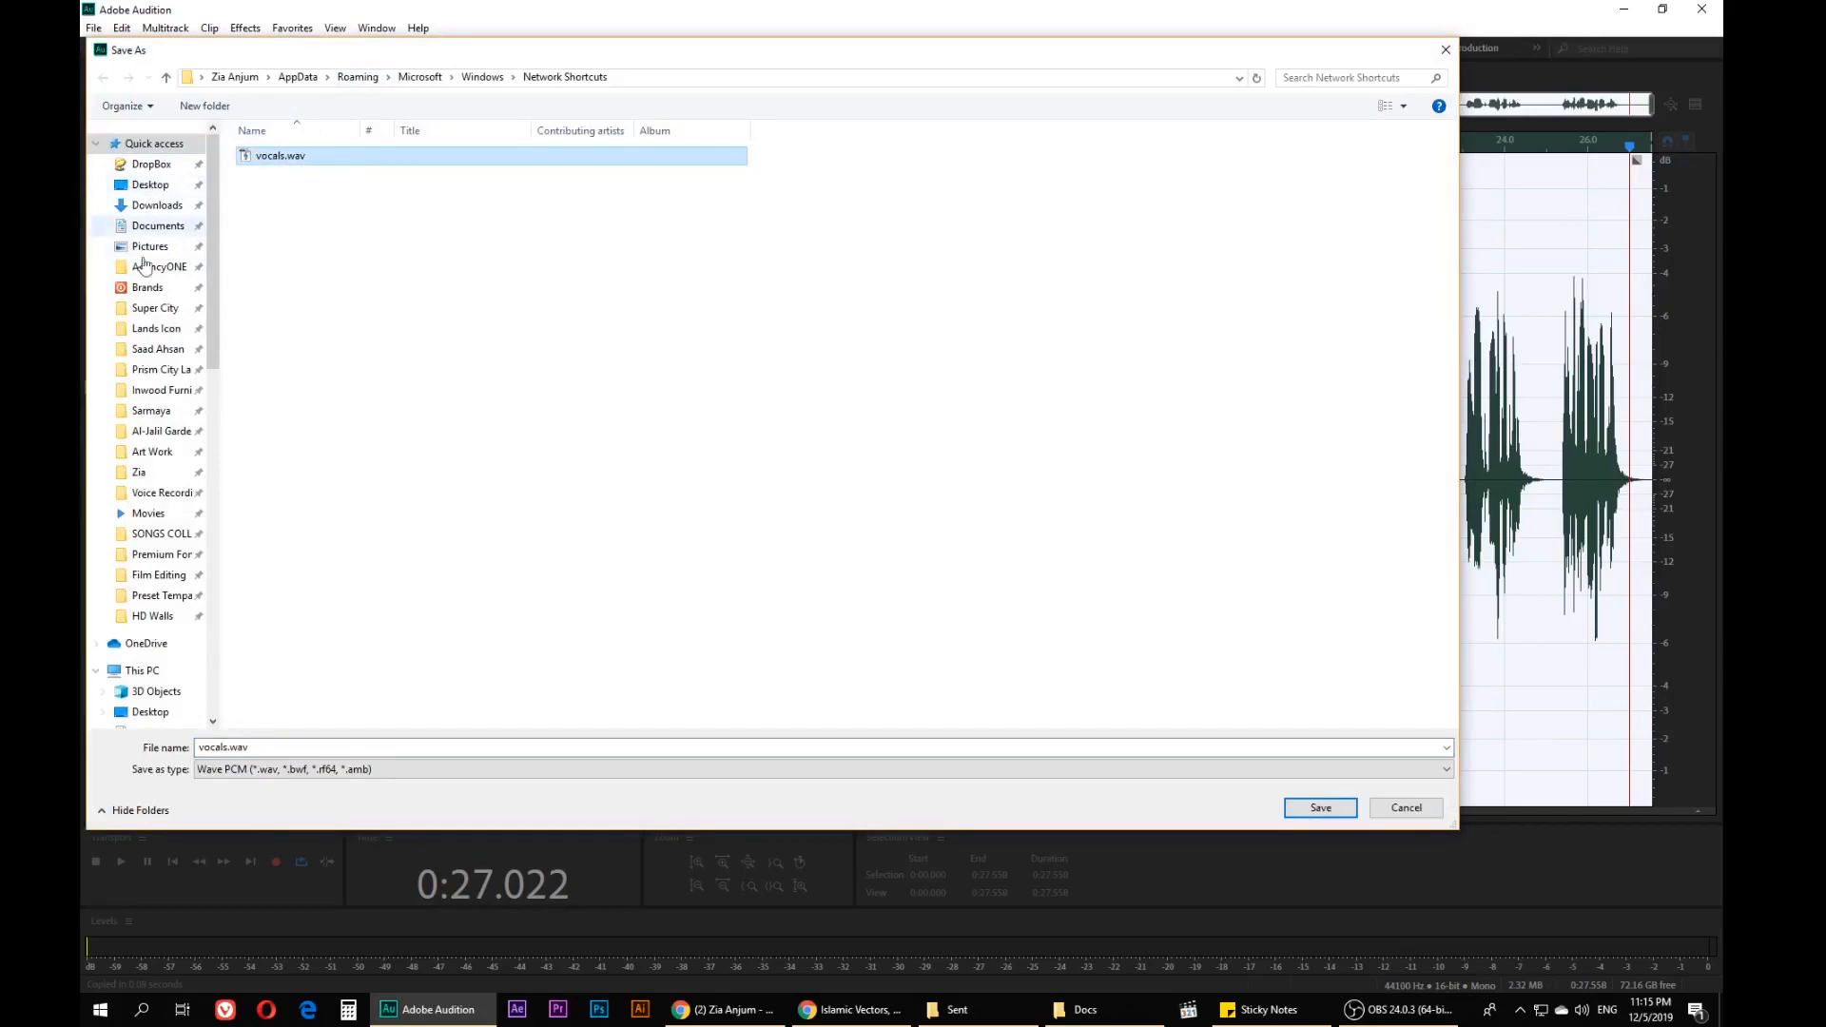
click(151, 712)
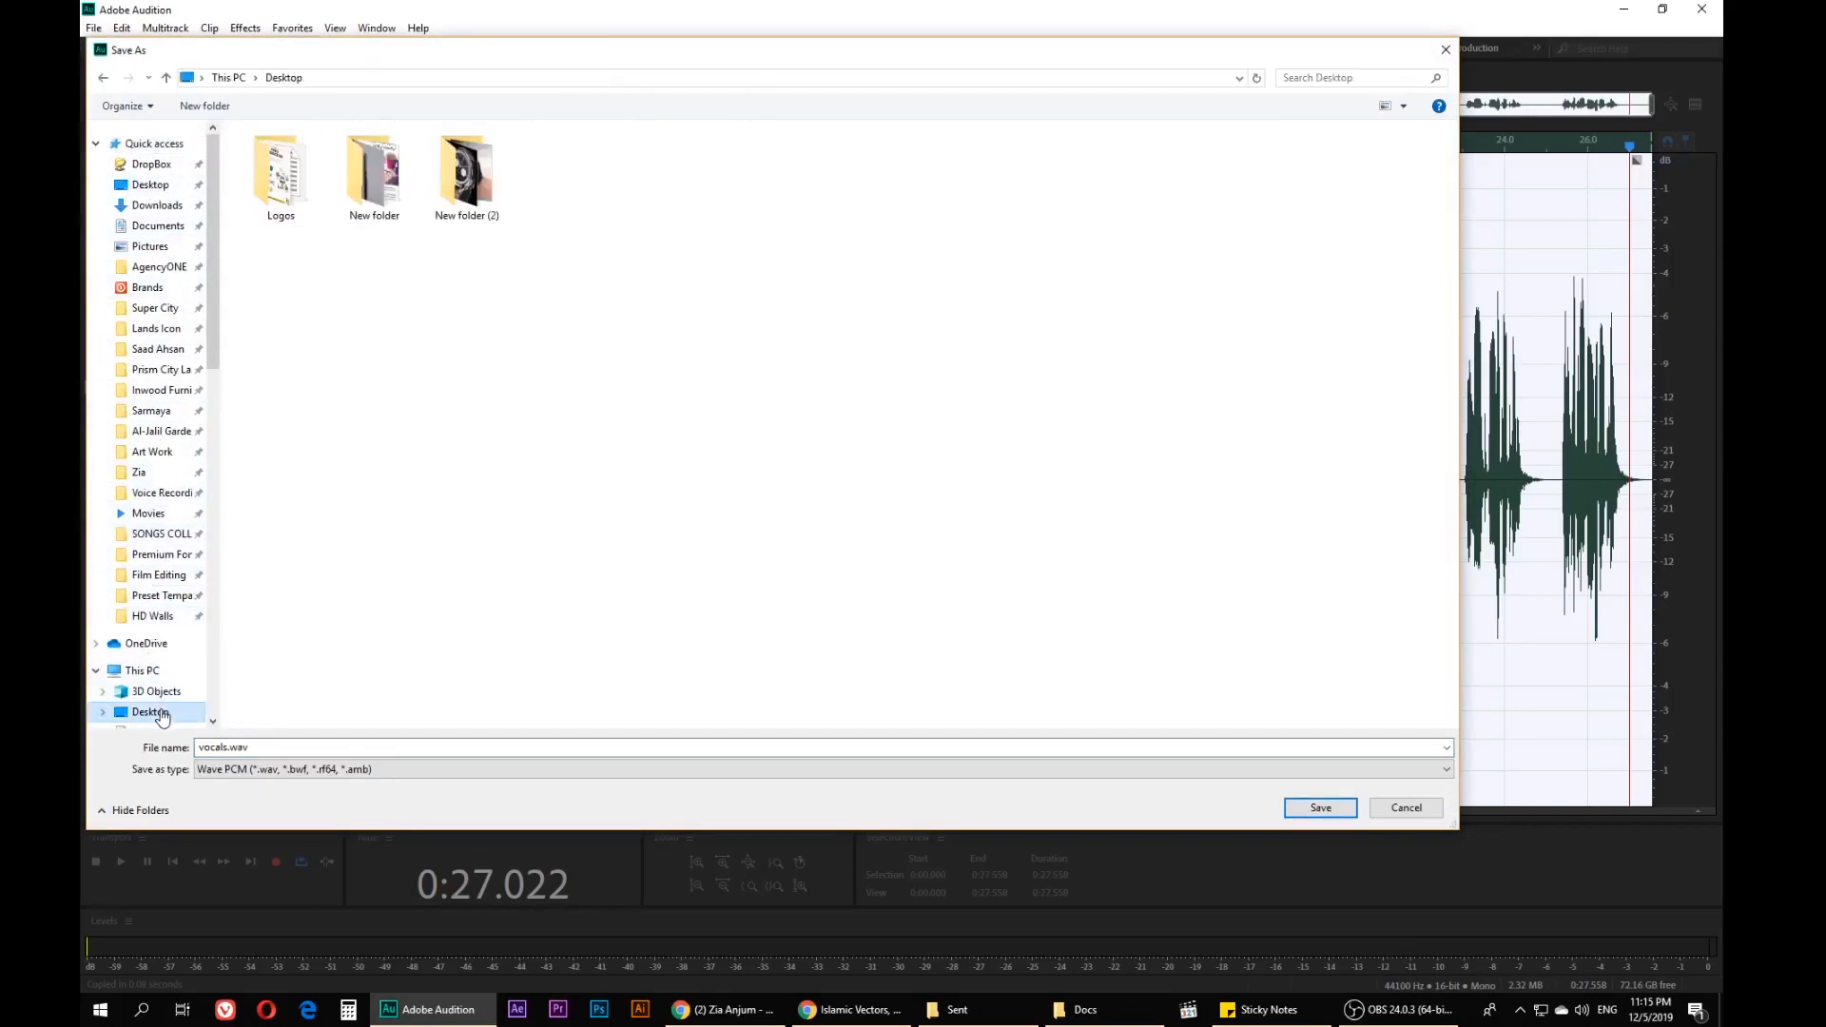
click(1320, 807)
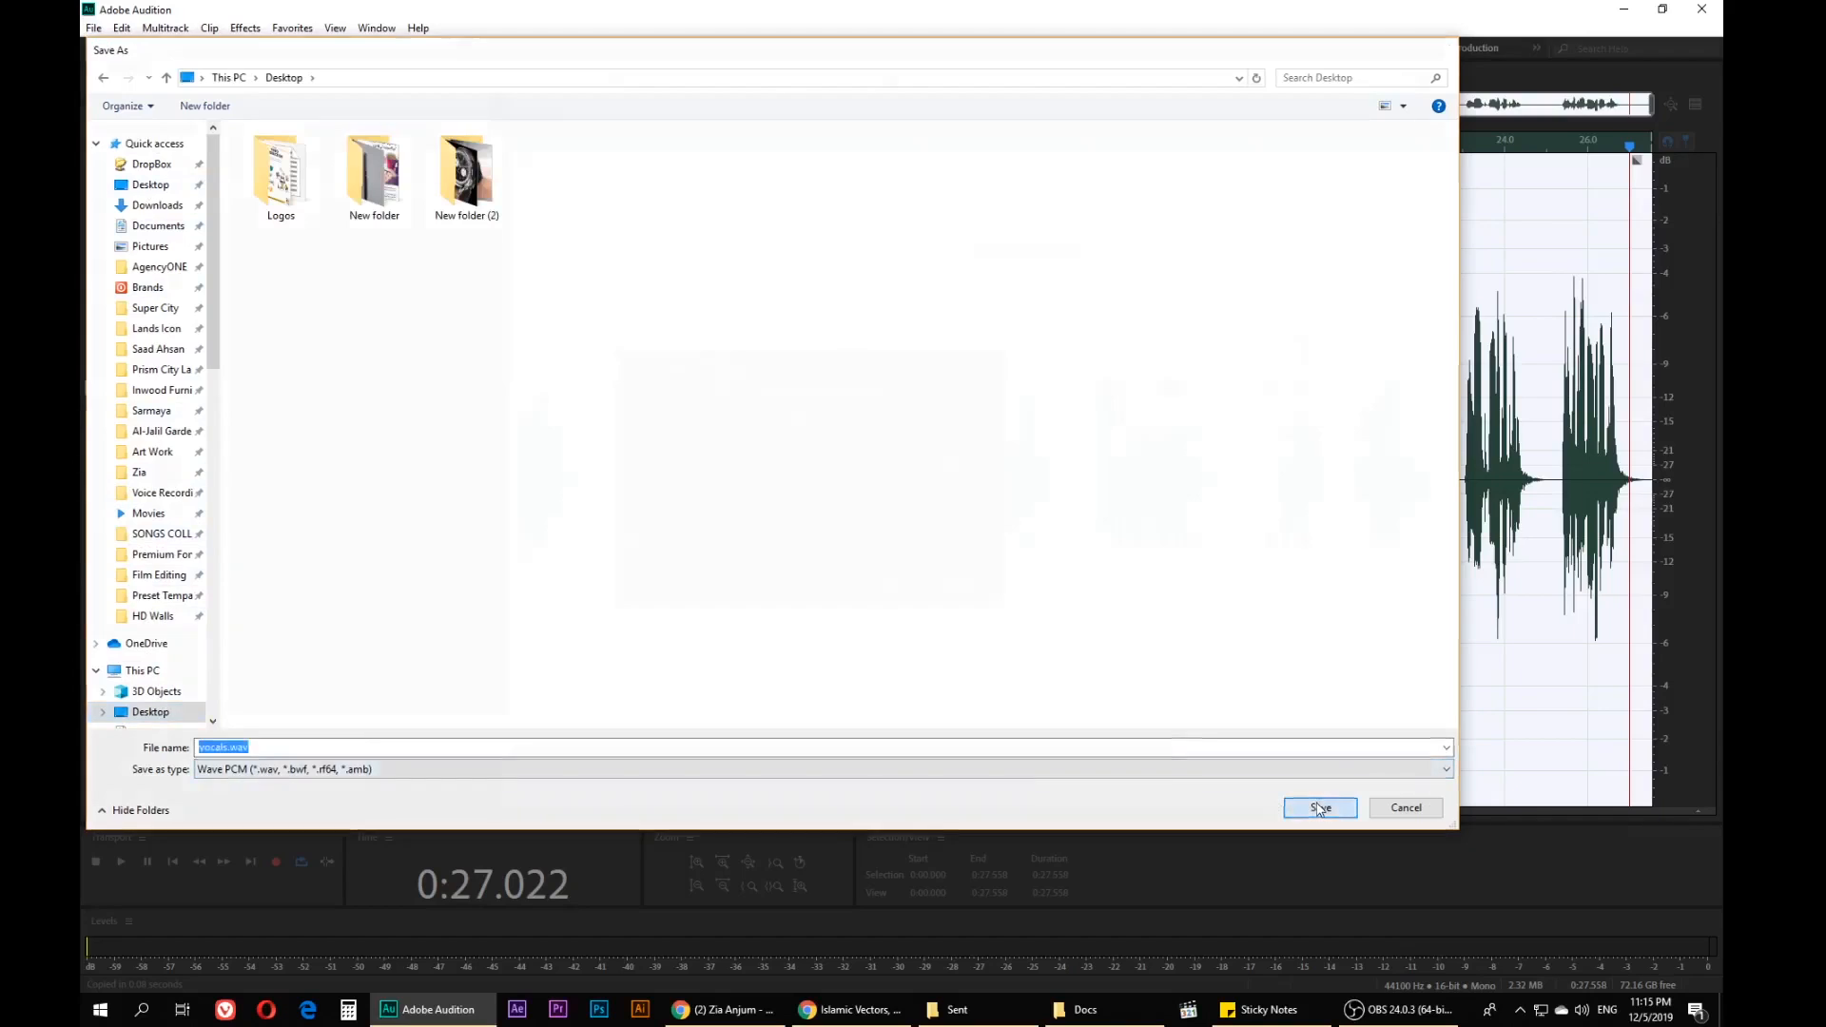
click(887, 582)
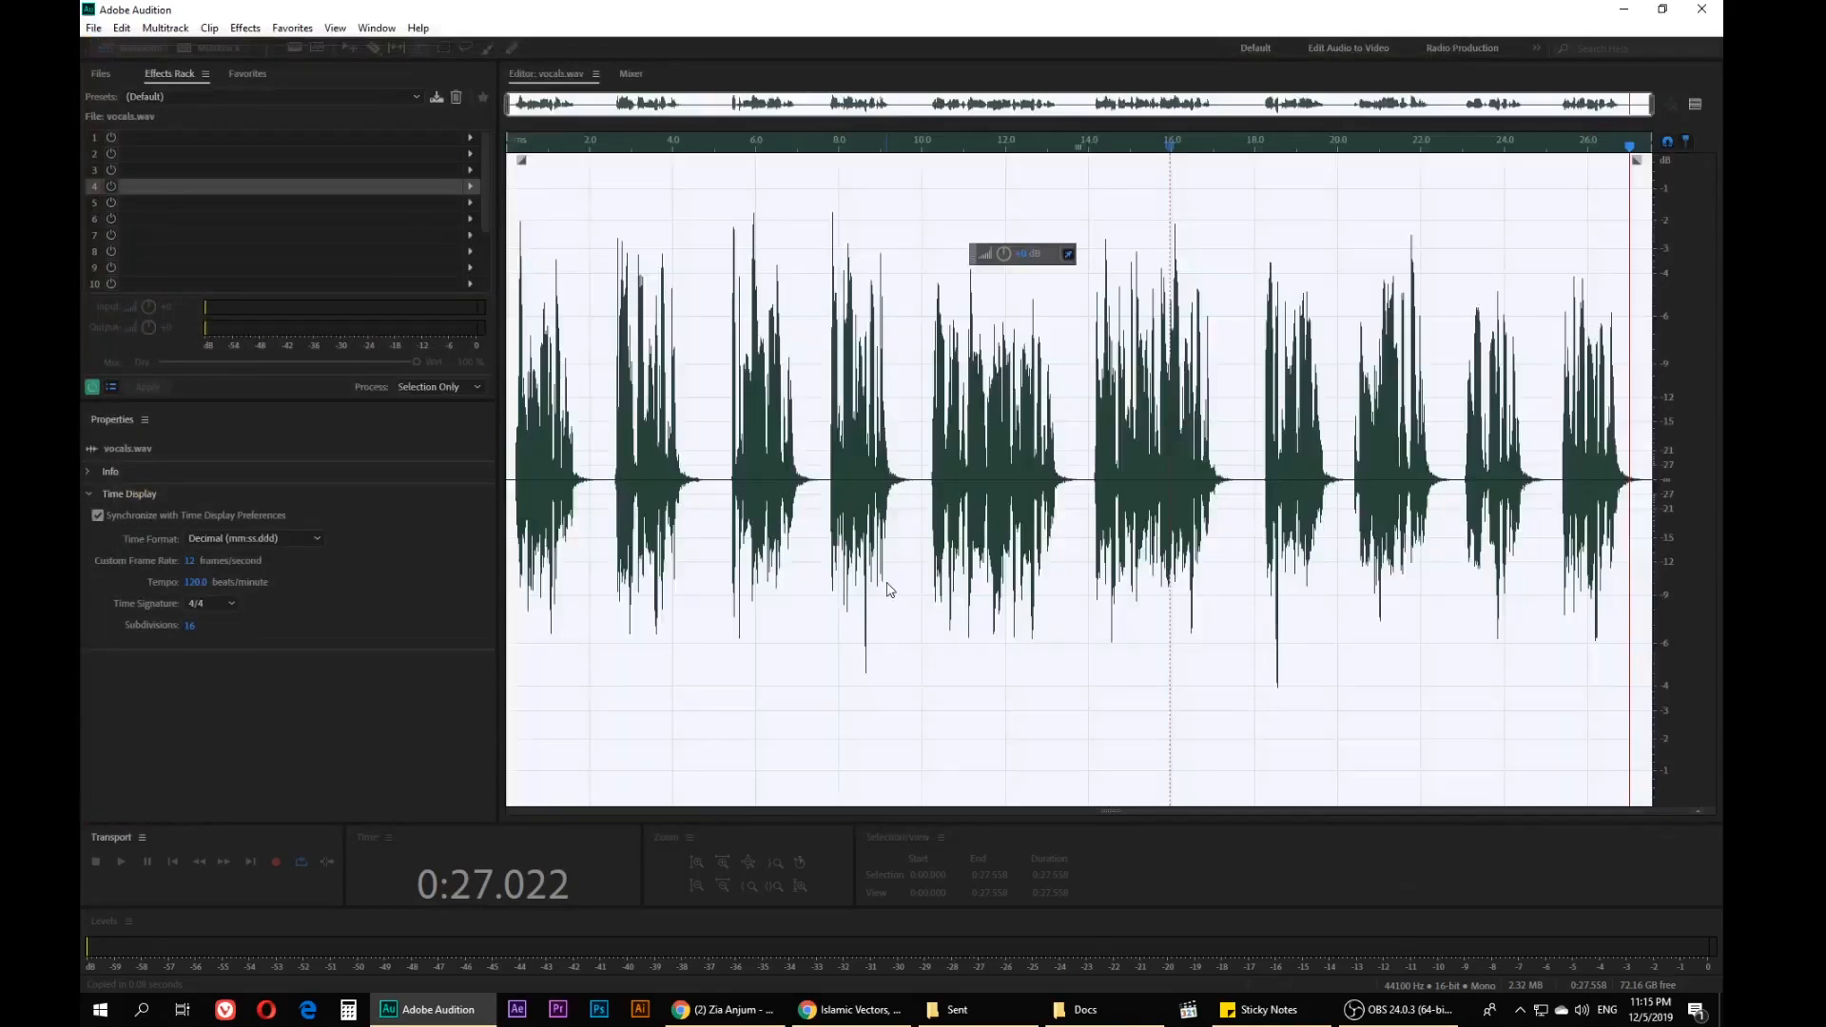
Show the desktop, play the saved vocals.wav in the media player and pause it after about 7 seconds
click(1721, 1012)
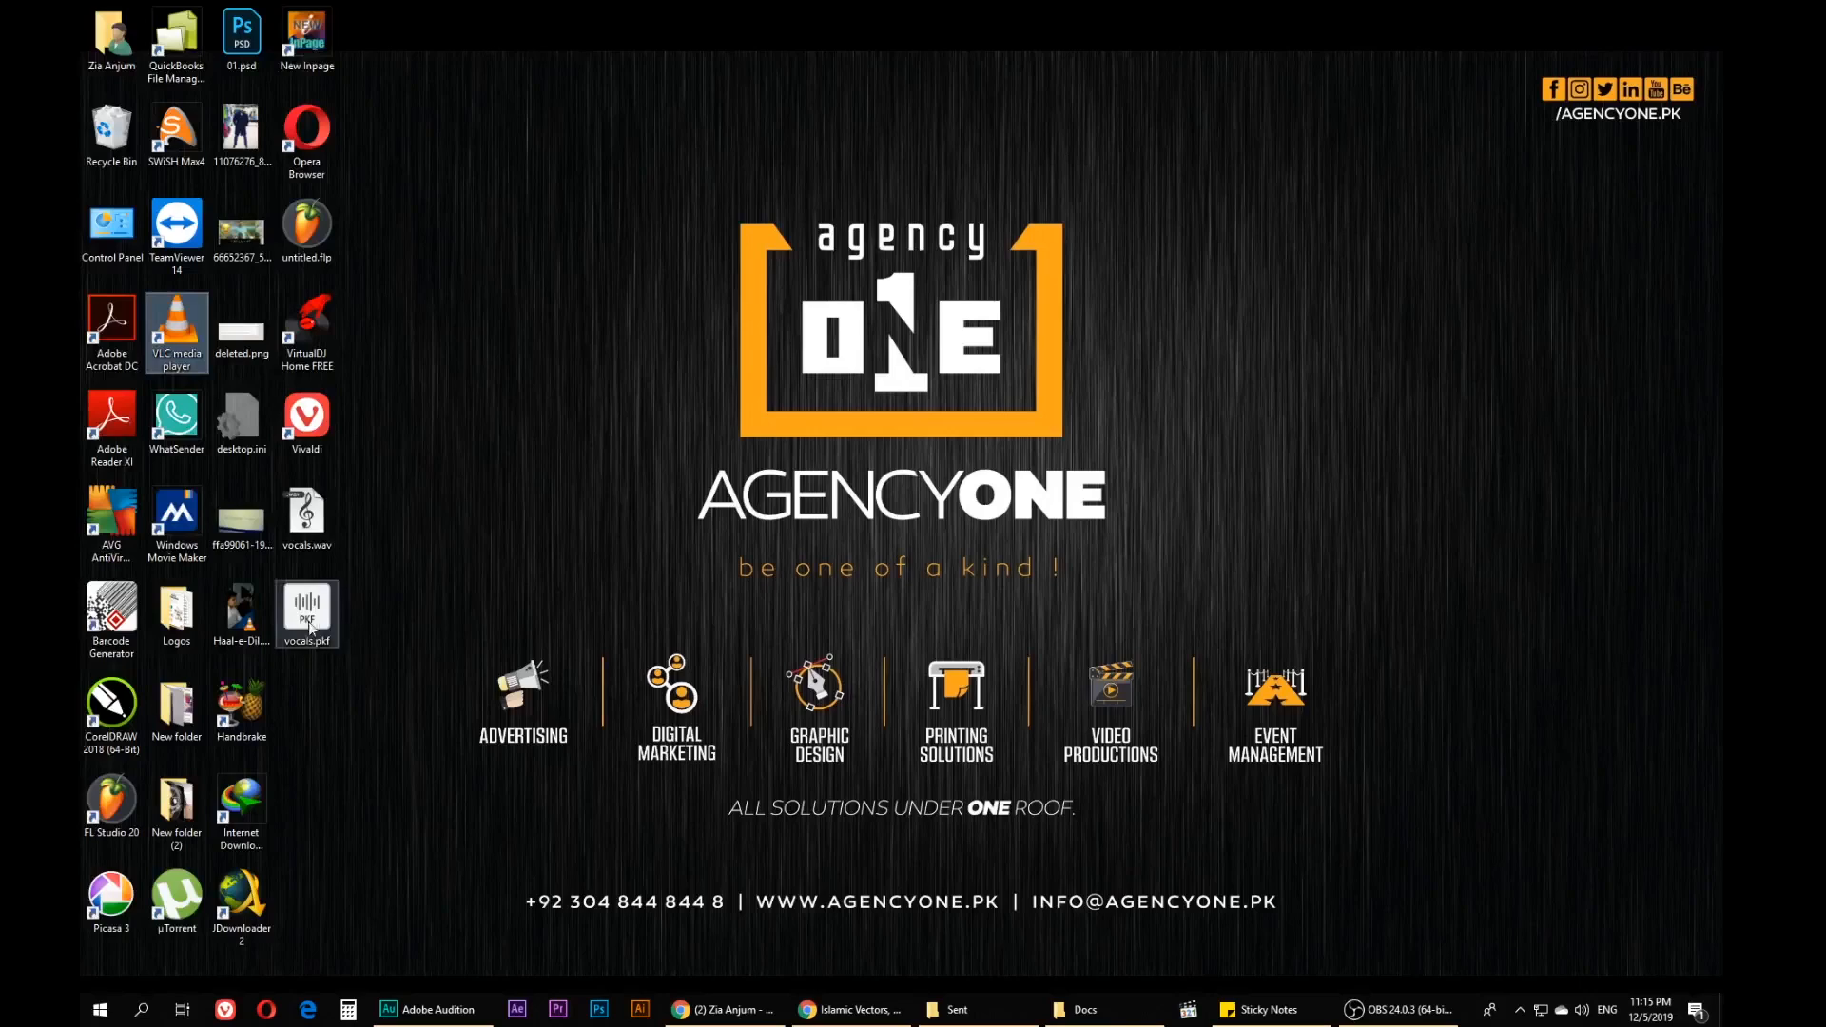
click(318, 523)
double_click(317, 523)
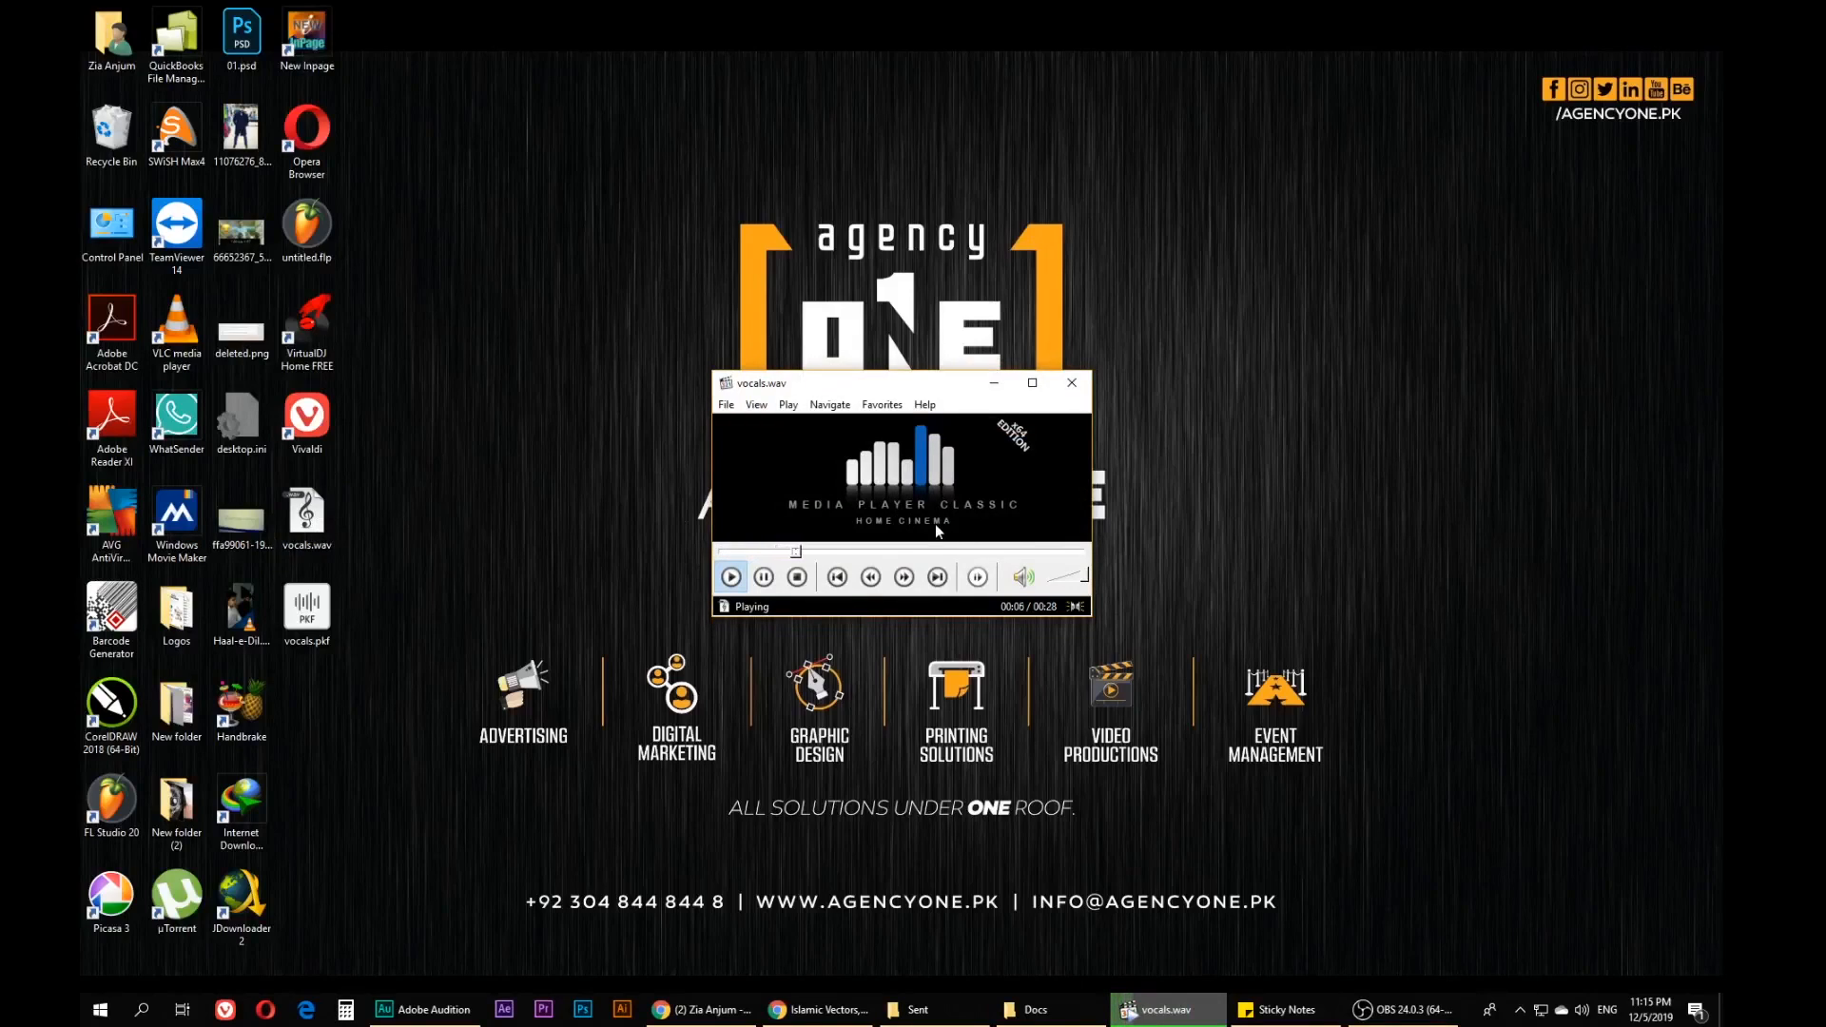
key(space)
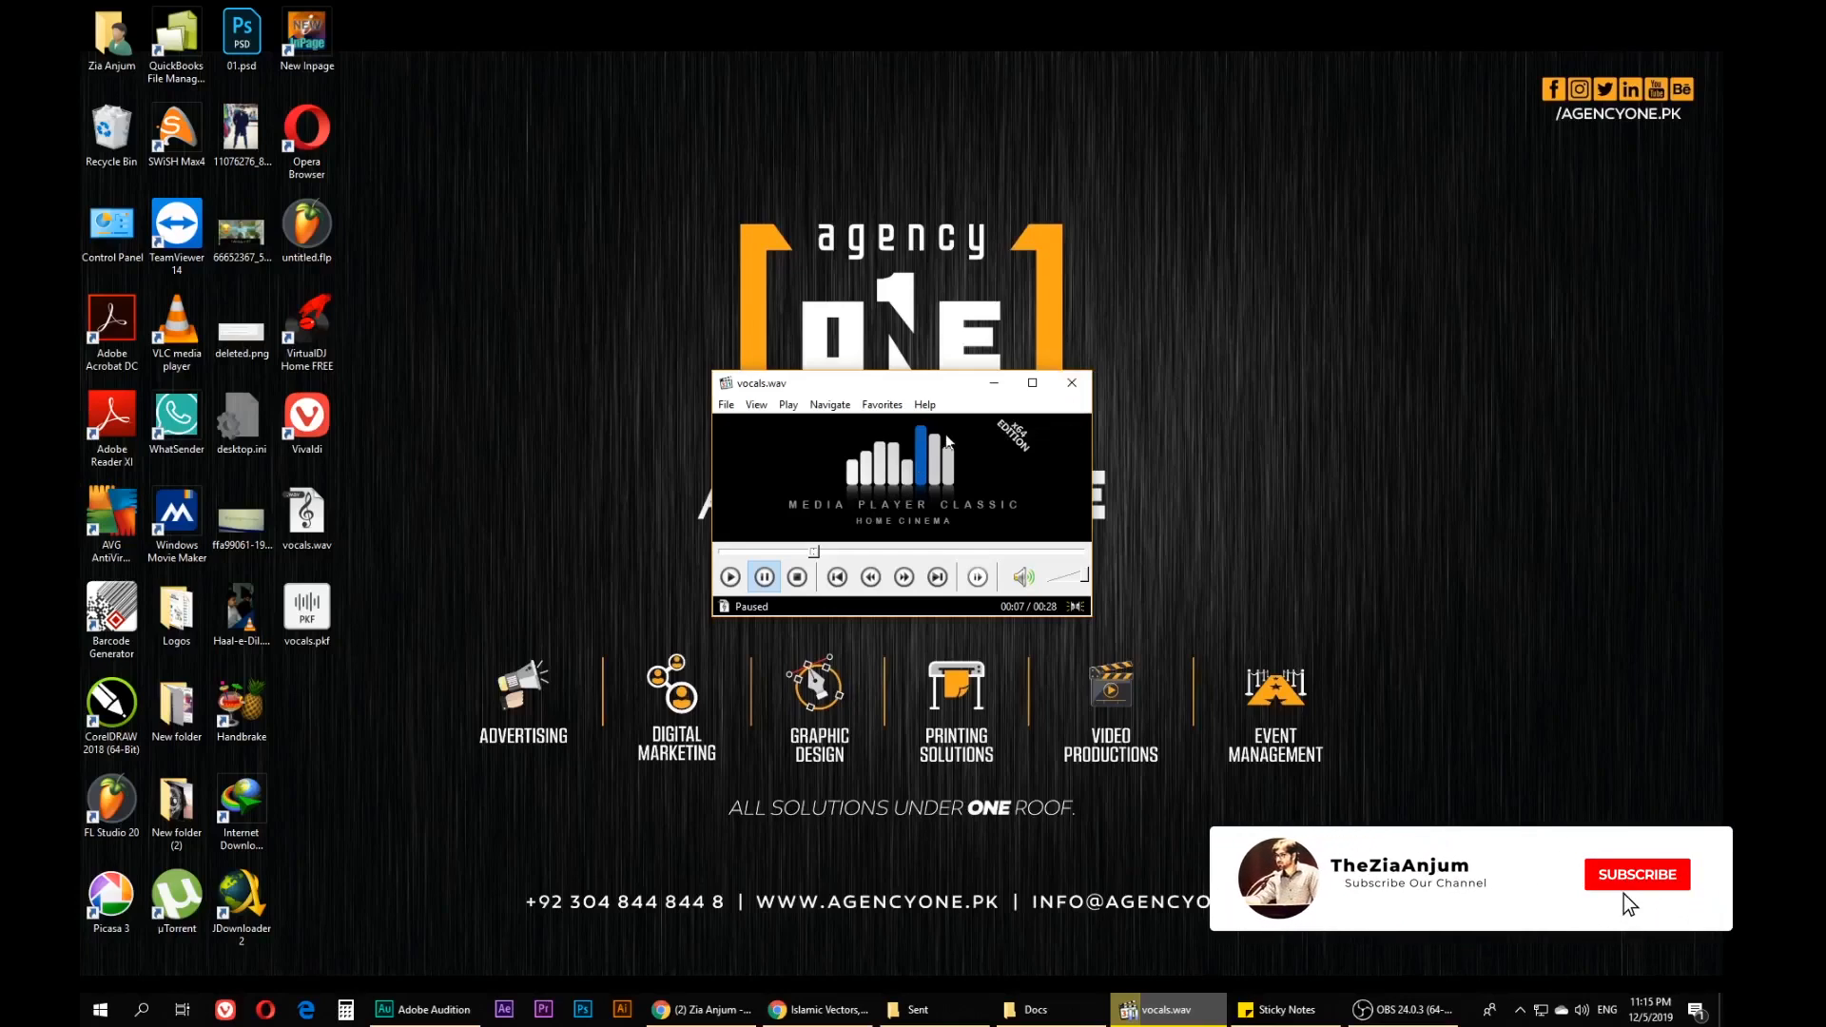
Minimize the media player, switch back to Adobe Audition and minimize its window as well
click(994, 382)
click(428, 1010)
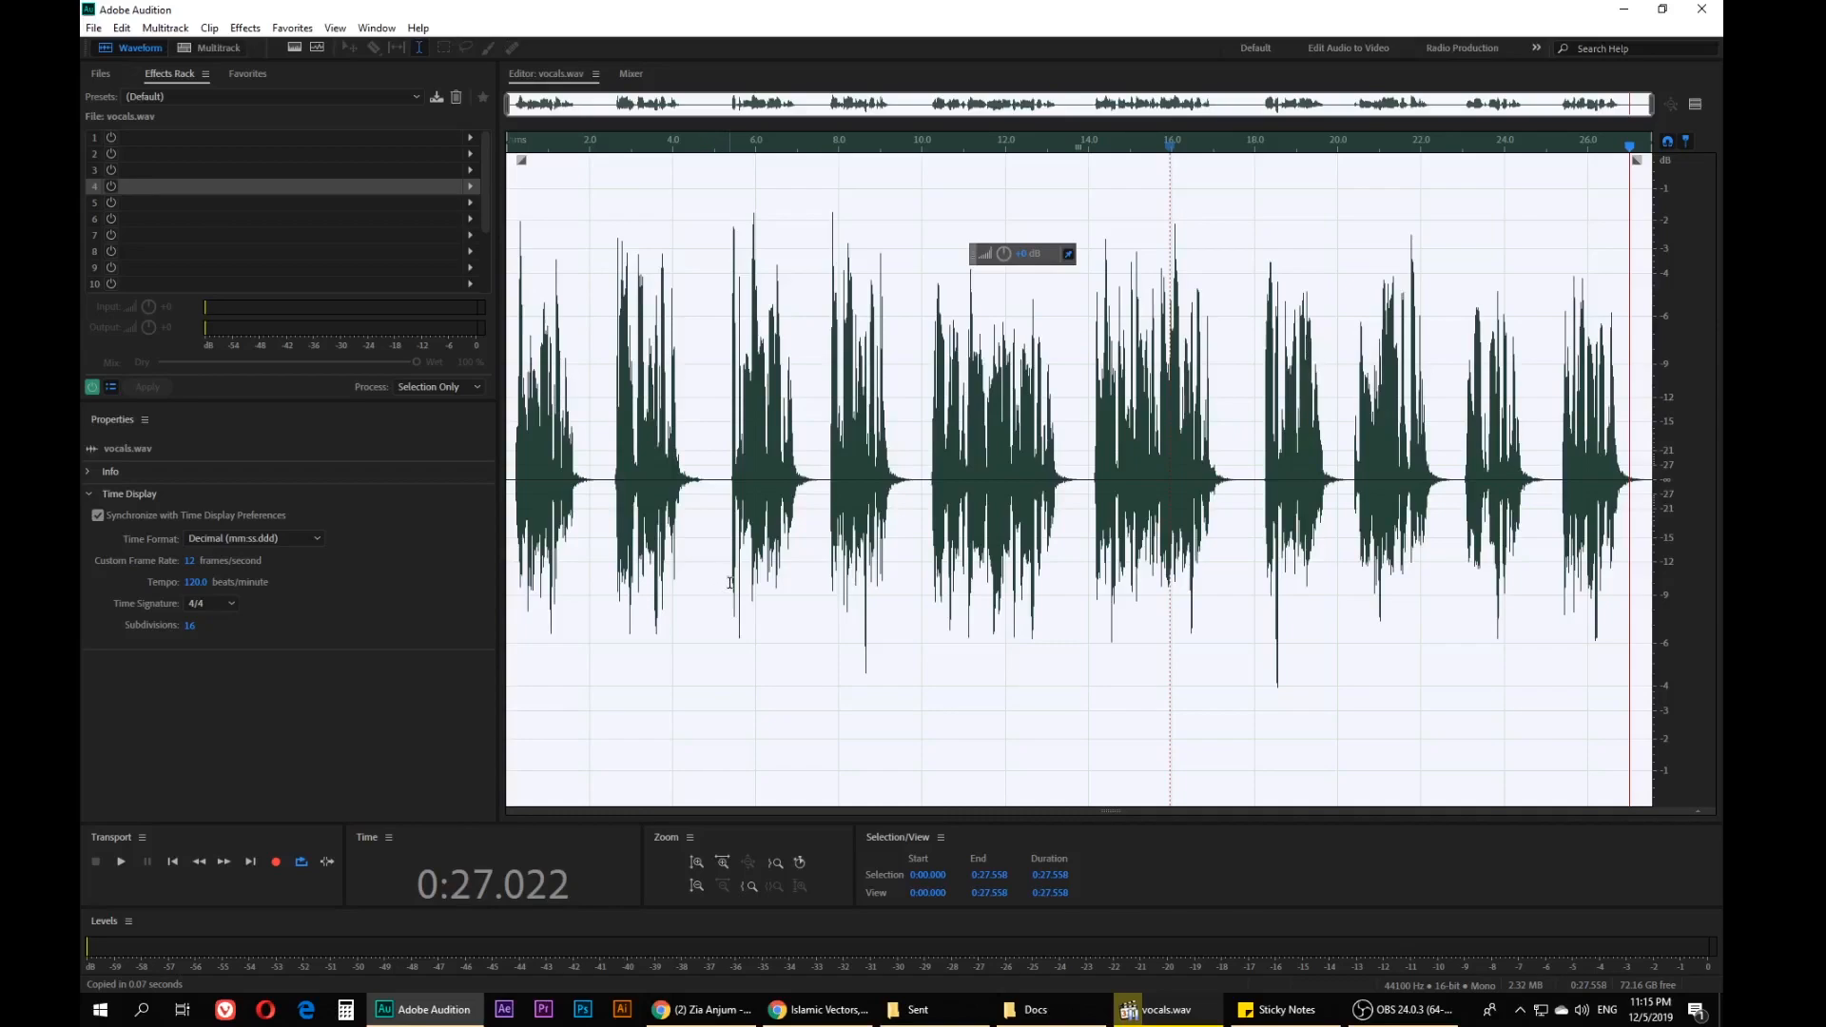
click(1622, 9)
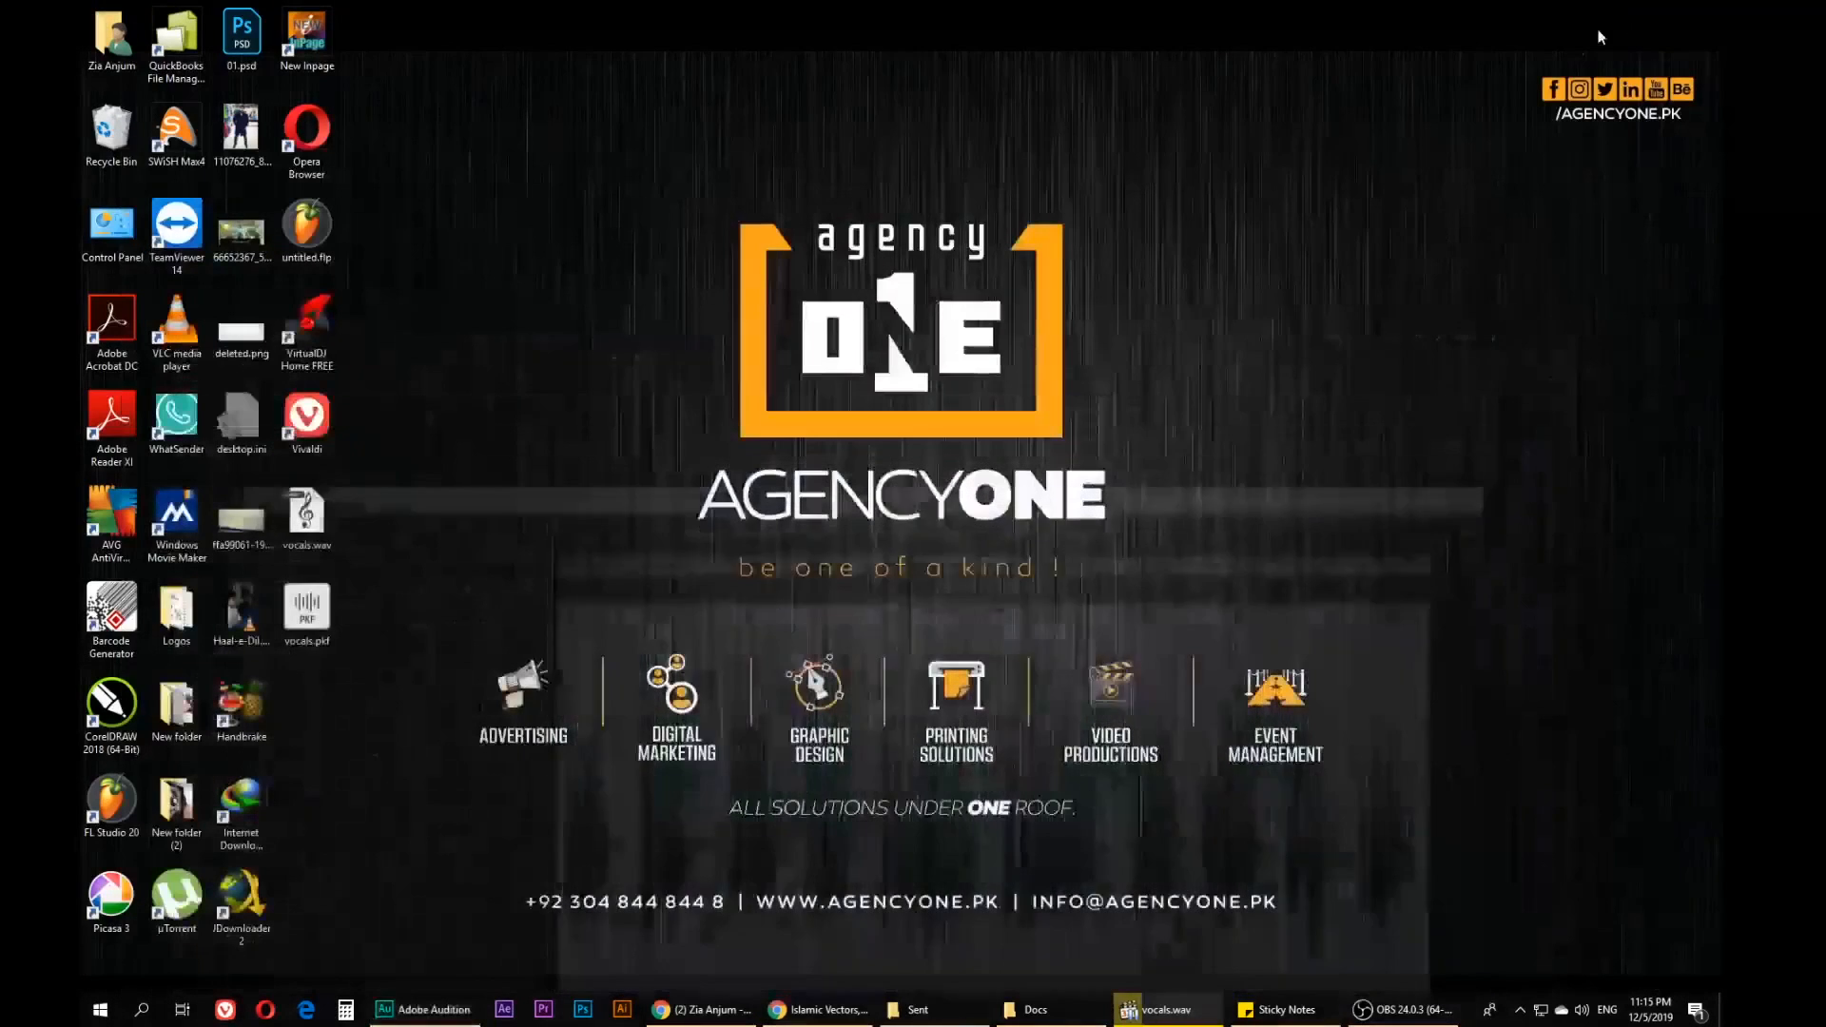